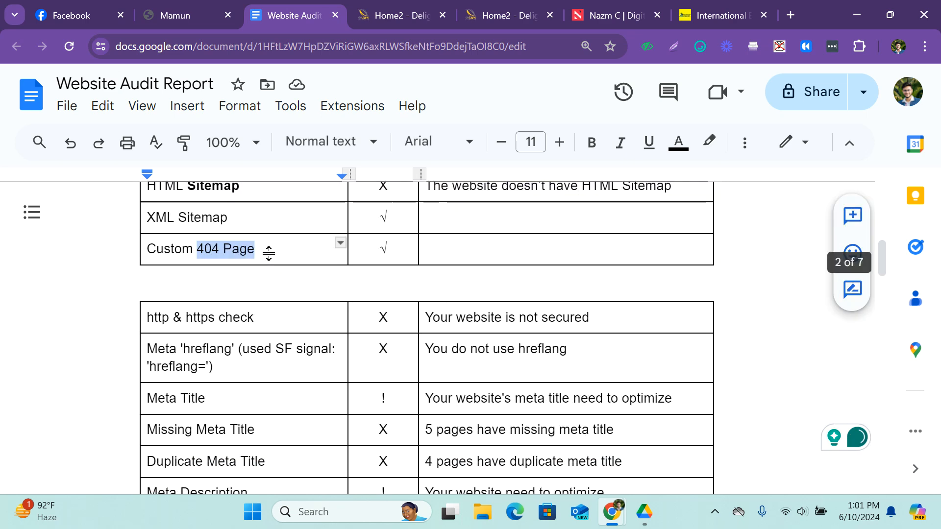
# Find the "http & https check" row in the Website Audit Report table and highlight its label.
pyautogui.scroll(1, 251, 246)
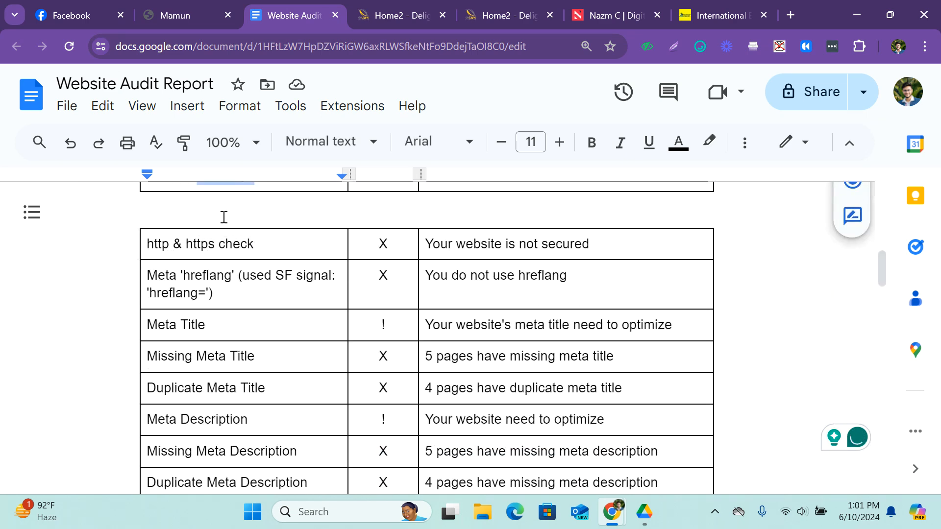
pyautogui.click(206, 208)
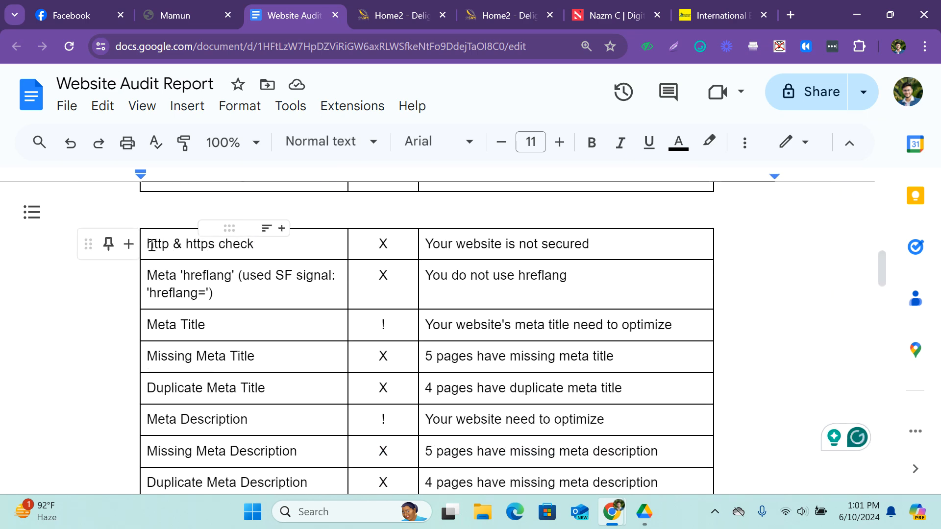
pyautogui.hotkey('ctrl', '+')
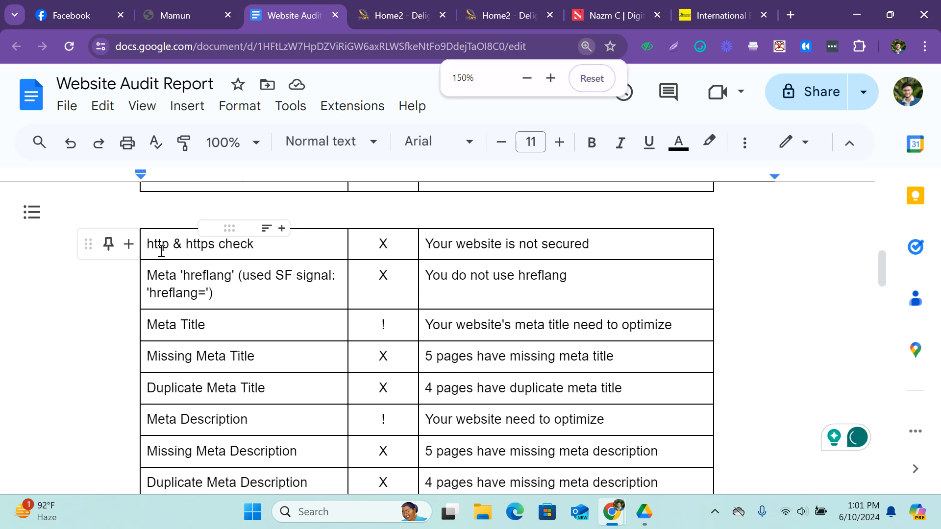
pyautogui.moveTo(312, 300); pyautogui.dragTo(147, 296)
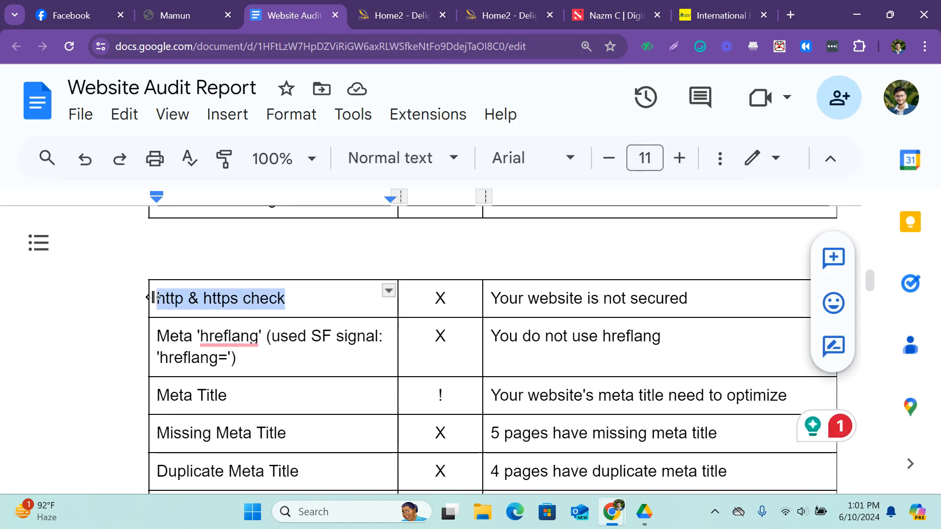
pyautogui.click(282, 297)
# Switch to the deLight Interiors website and copy its full web address.
pyautogui.click(708, 11)
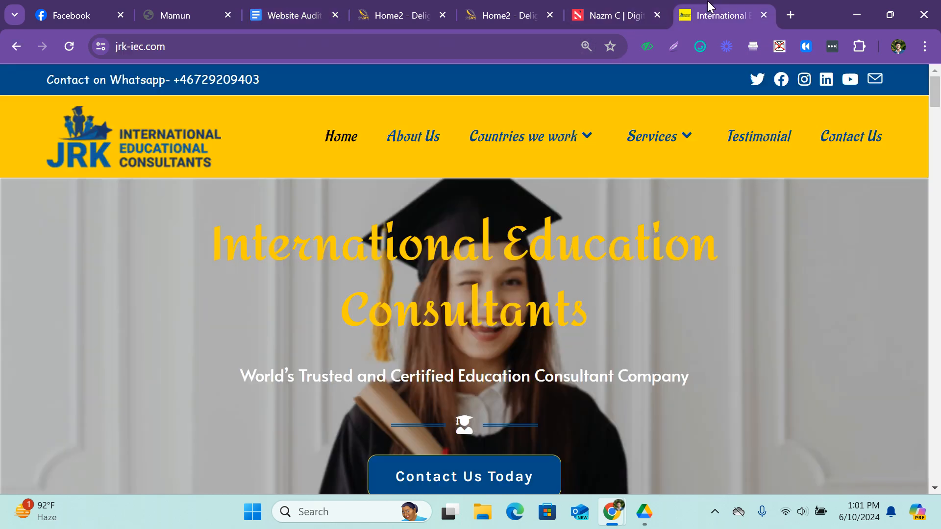
pyautogui.click(355, 9)
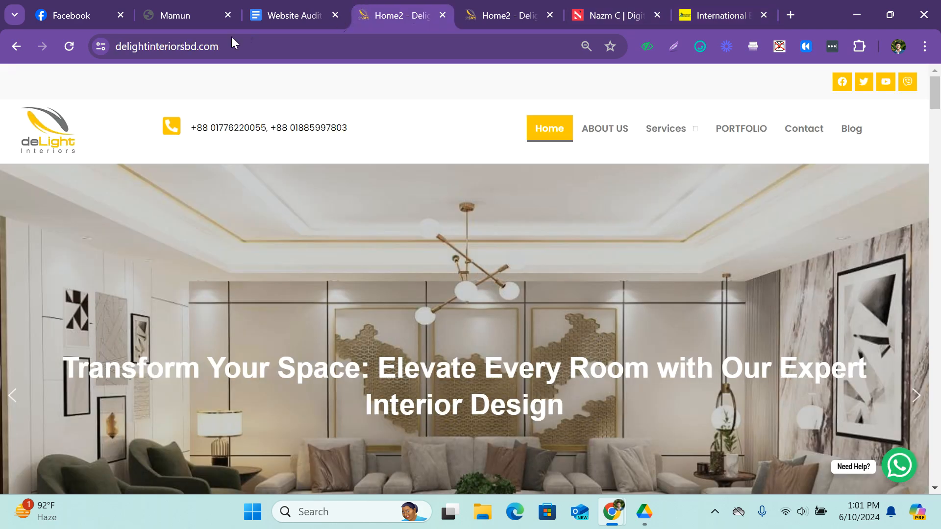
pyautogui.click(248, 49)
pyautogui.hotkey('ctrl', 'c')
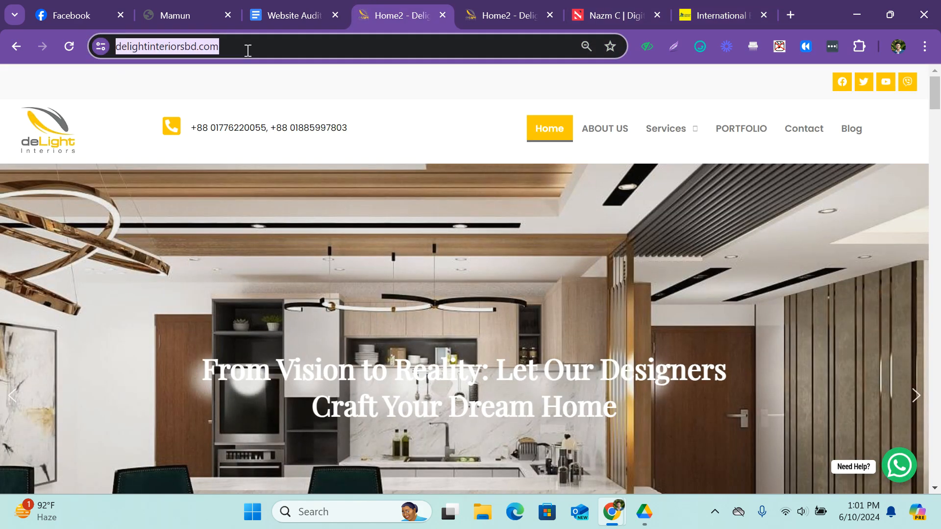
# Minimize the open browser windows and create a new text document named test on the desktop.
pyautogui.click(854, 13)
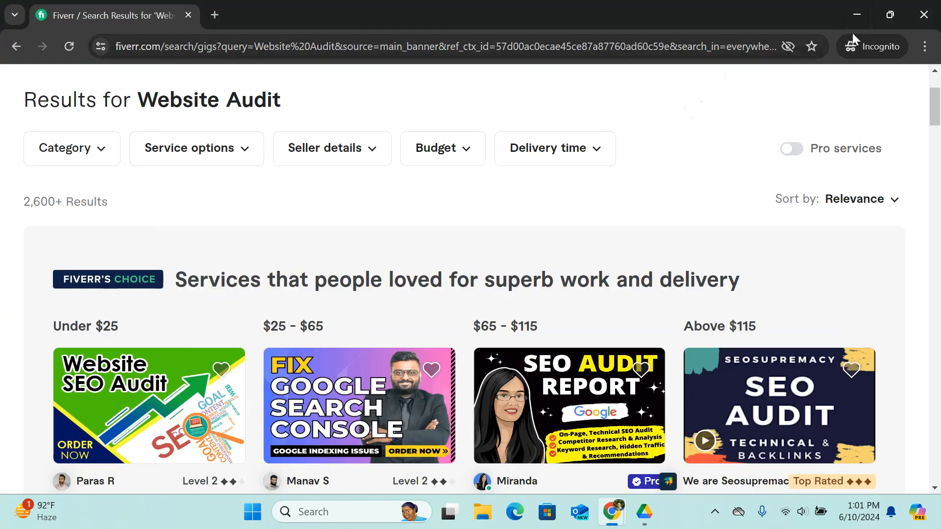
pyautogui.click(851, 7)
pyautogui.rightClick(391, 139)
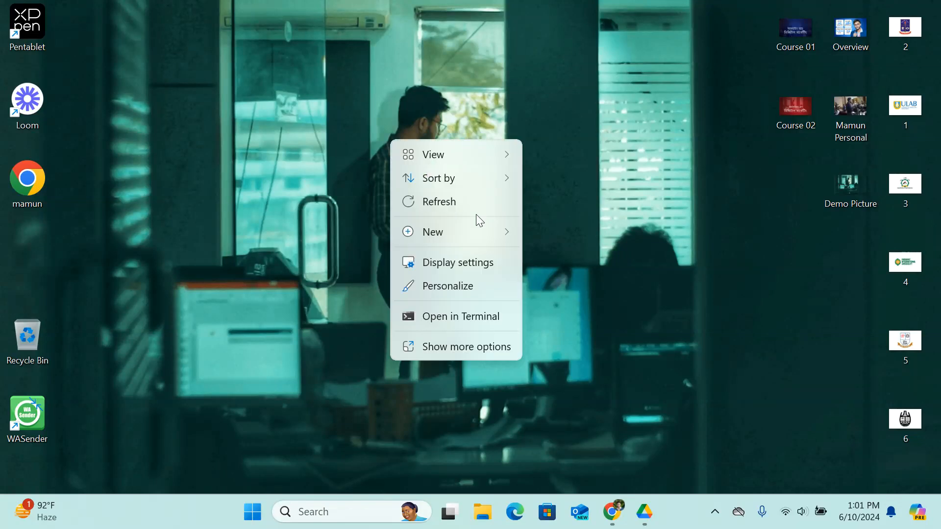
pyautogui.moveTo(463, 234)
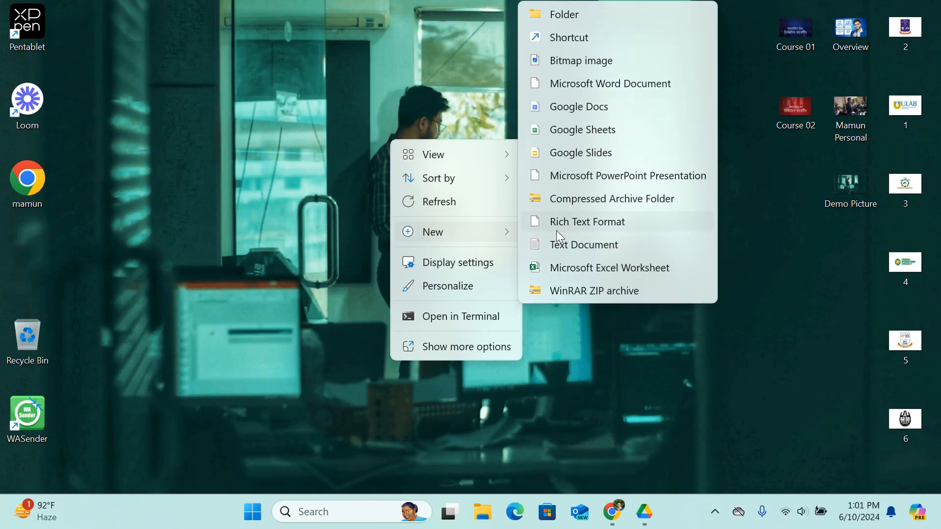
pyautogui.click(584, 241)
pyautogui.write('test')
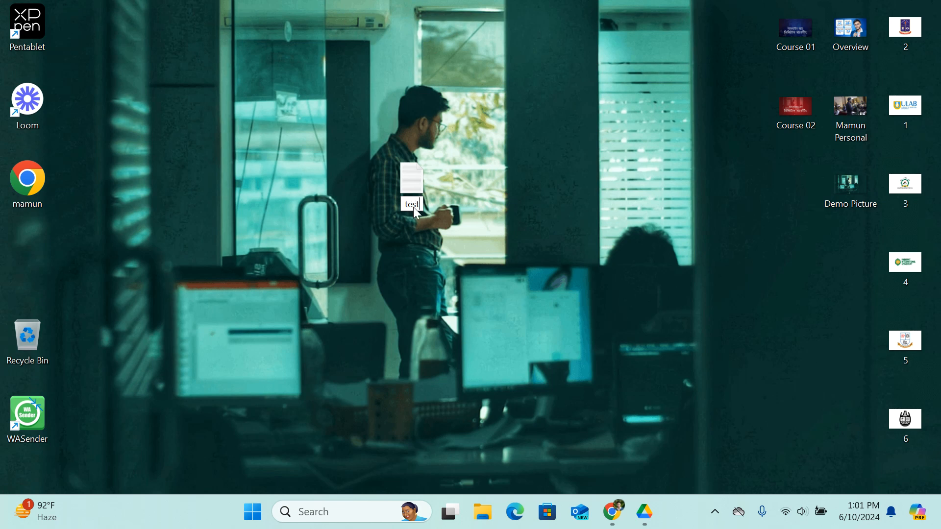
pyautogui.press('Return')
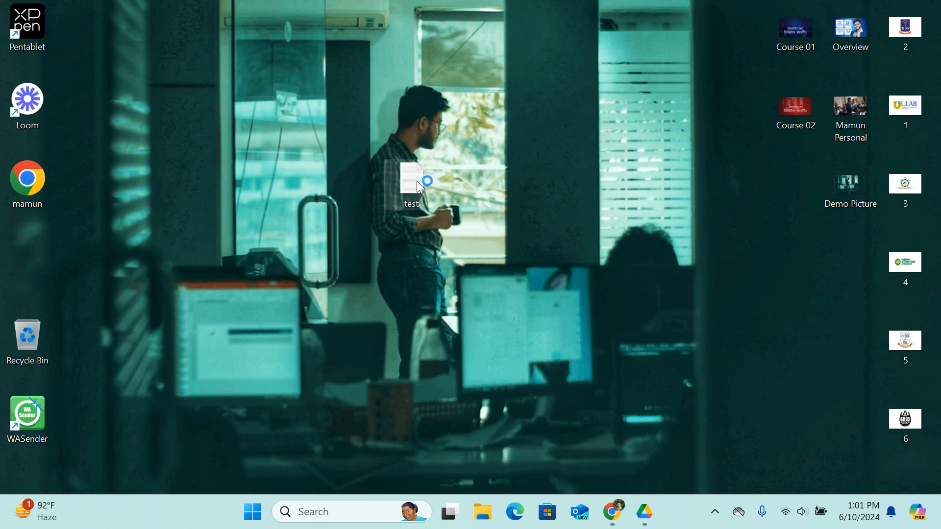
pyautogui.doubleClick(414, 179)
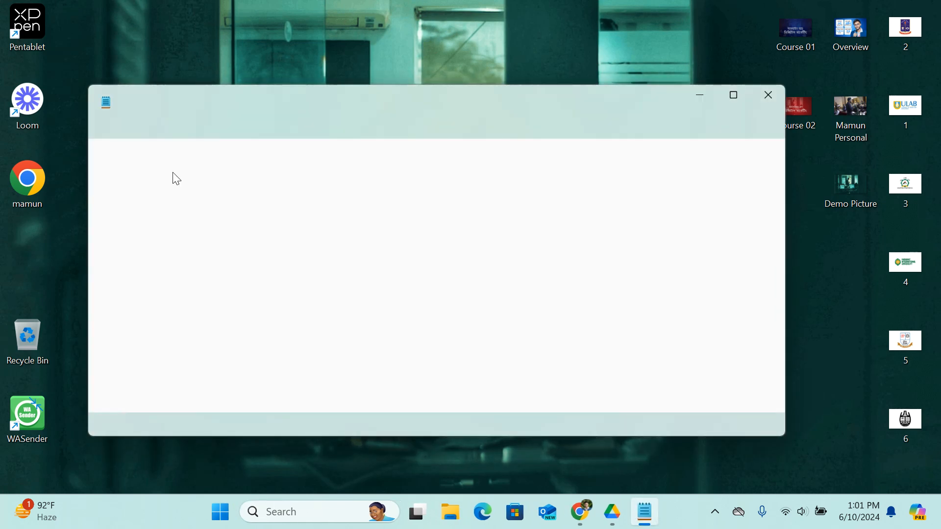
pyautogui.hotkey('ctrl', 'v')
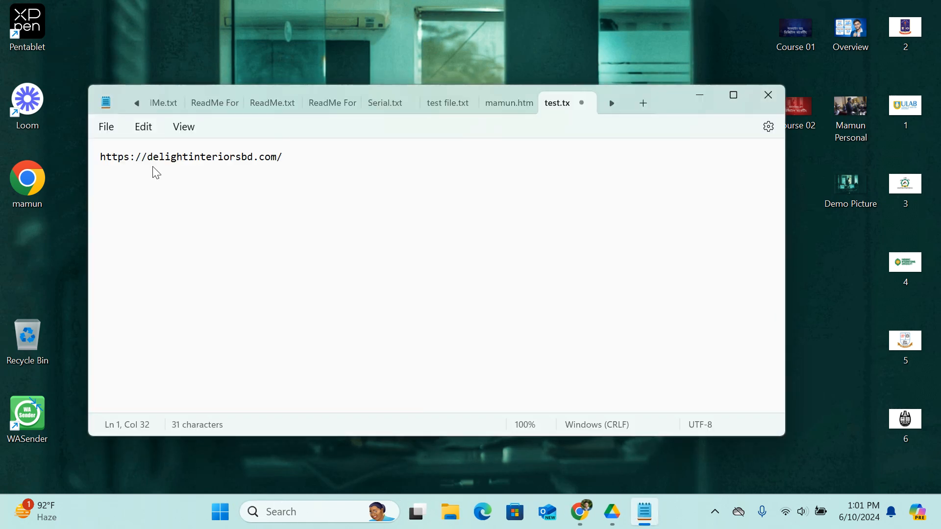
pyautogui.scroll(20, 156, 171)
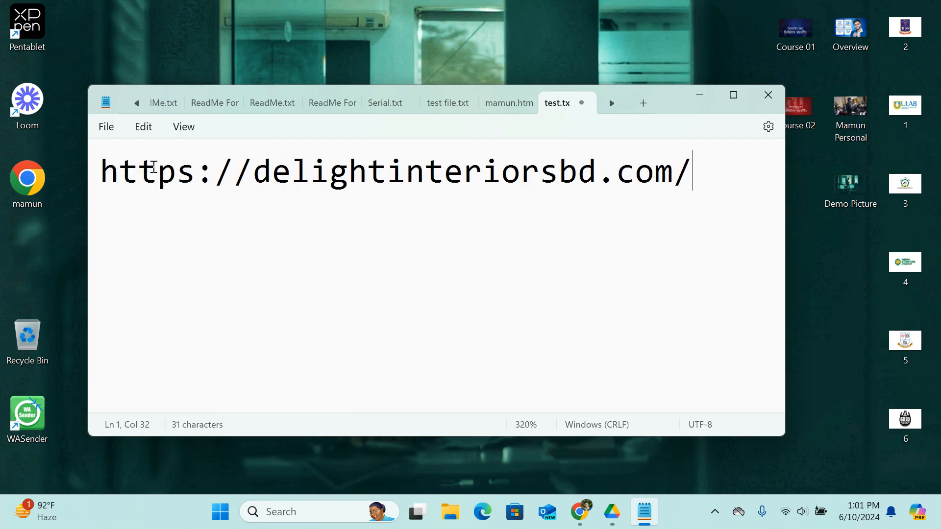
# Examine the protocol part of the pasted address, highlighting "http" and the extra "s" separately.
pyautogui.moveTo(96, 177); pyautogui.dragTo(250, 189)
pyautogui.click(199, 176)
pyautogui.moveTo(195, 175); pyautogui.dragTo(183, 181)
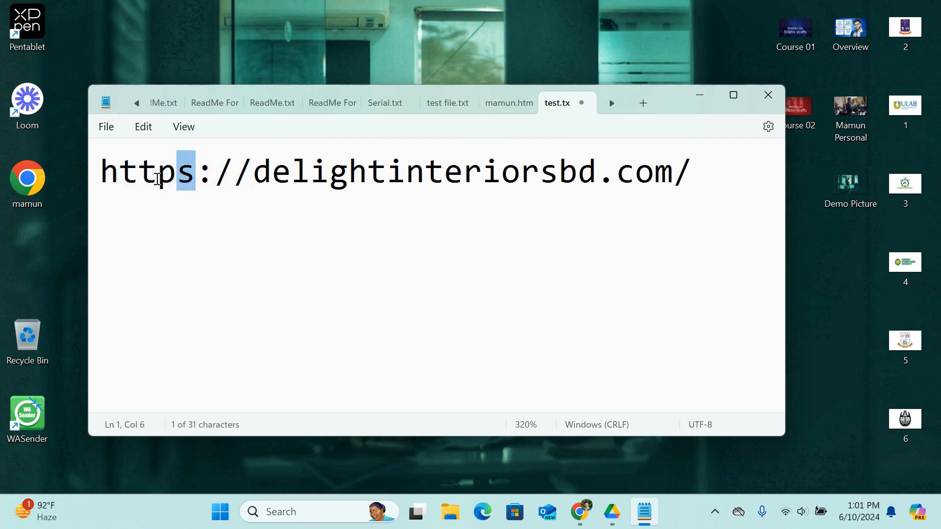
pyautogui.click(115, 174)
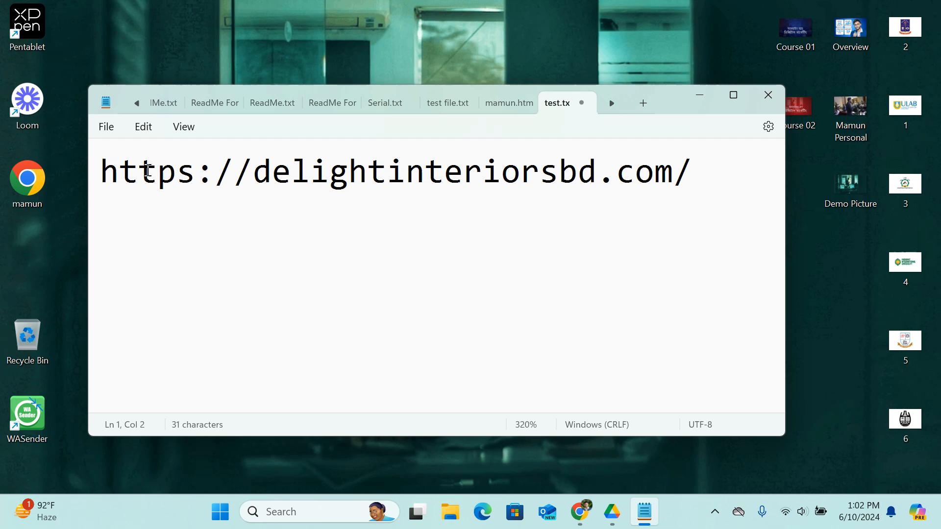
pyautogui.moveTo(105, 169); pyautogui.dragTo(177, 175)
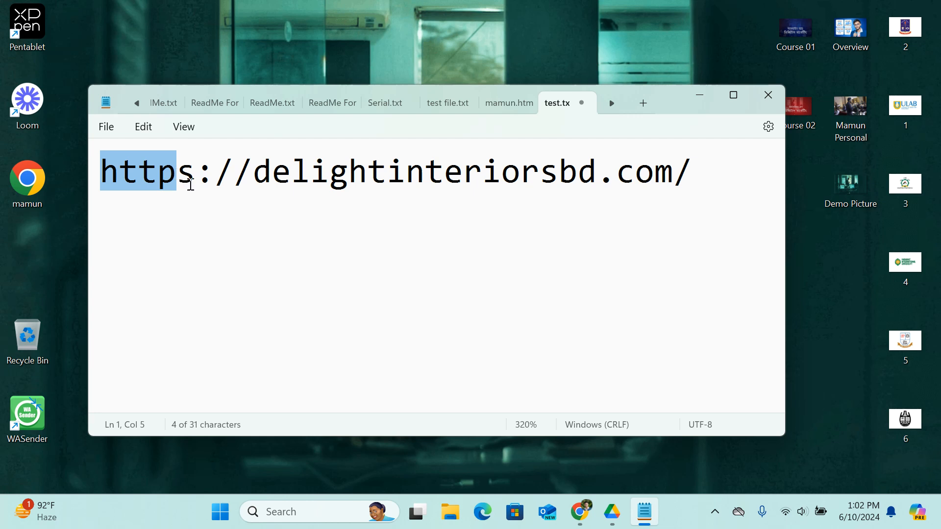
pyautogui.moveTo(194, 185); pyautogui.dragTo(186, 191)
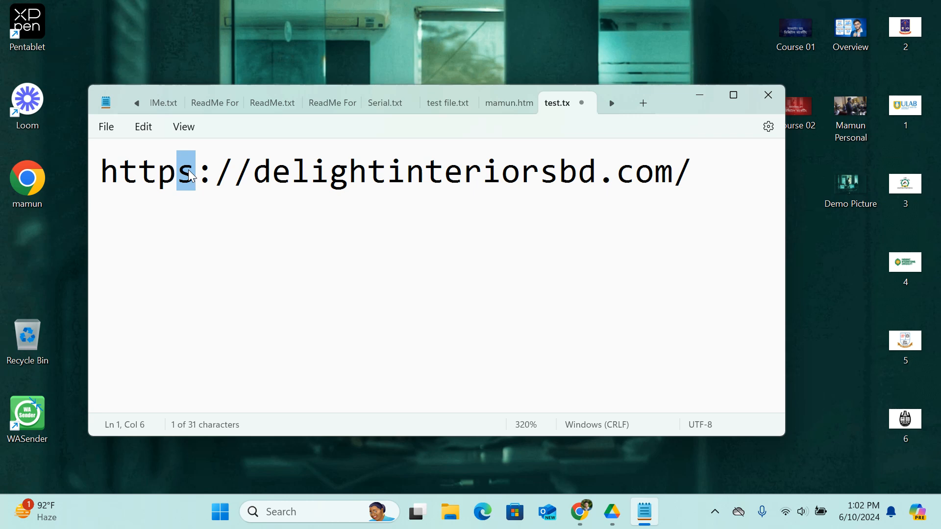
# Switch to the Chrome window with the deLight Interiors site and load usnetads.com in a new tab.
pyautogui.click(582, 512)
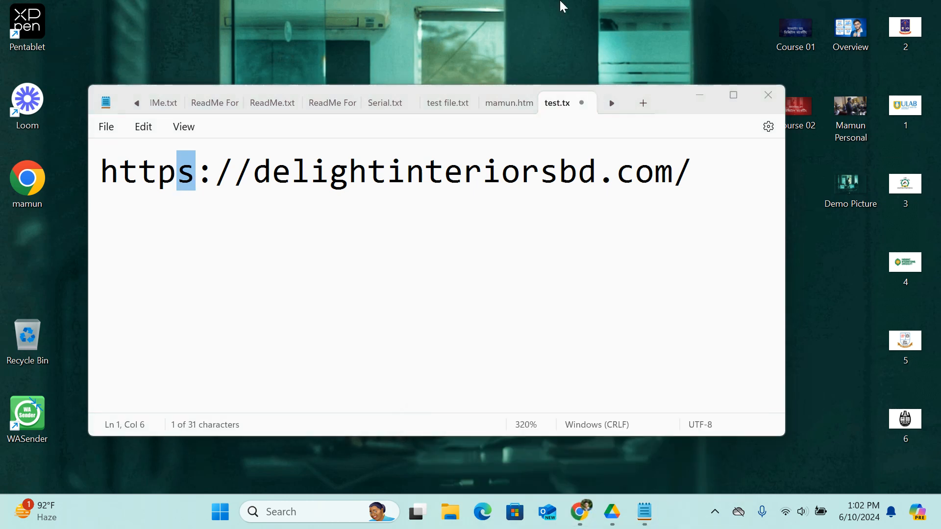
pyautogui.moveTo(587, 513)
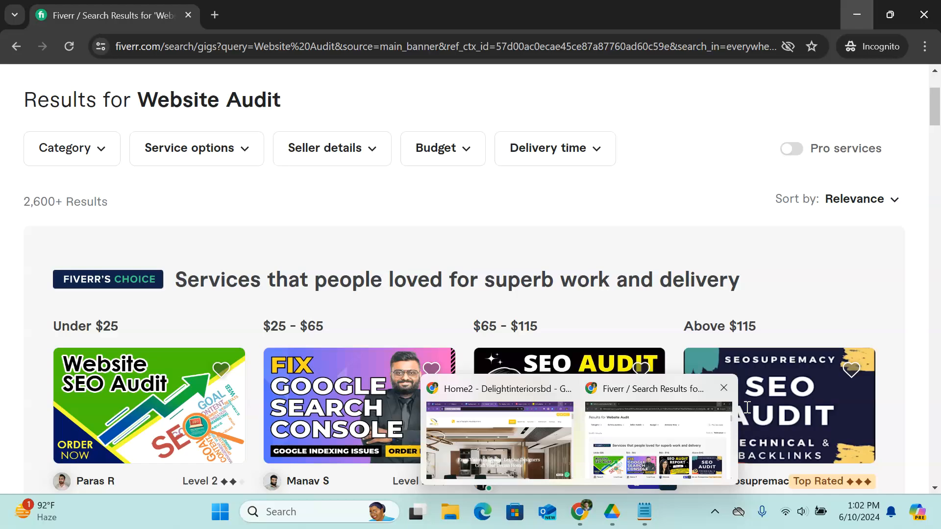
pyautogui.click(538, 433)
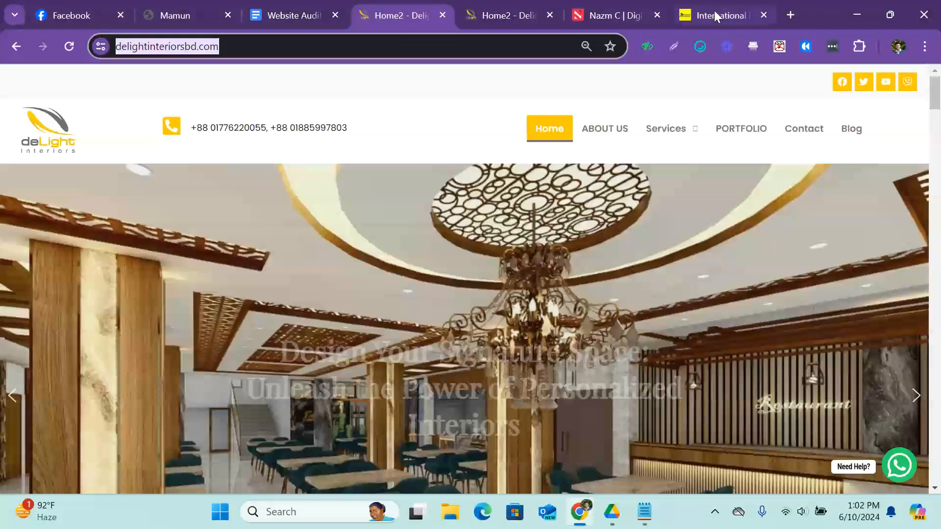
pyautogui.click(790, 15)
pyautogui.click(328, 44)
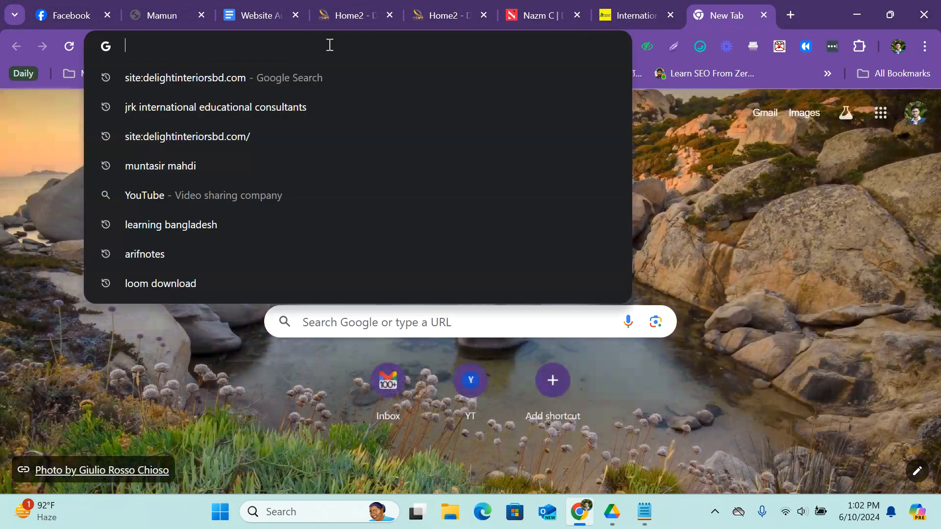
pyautogui.write('us')
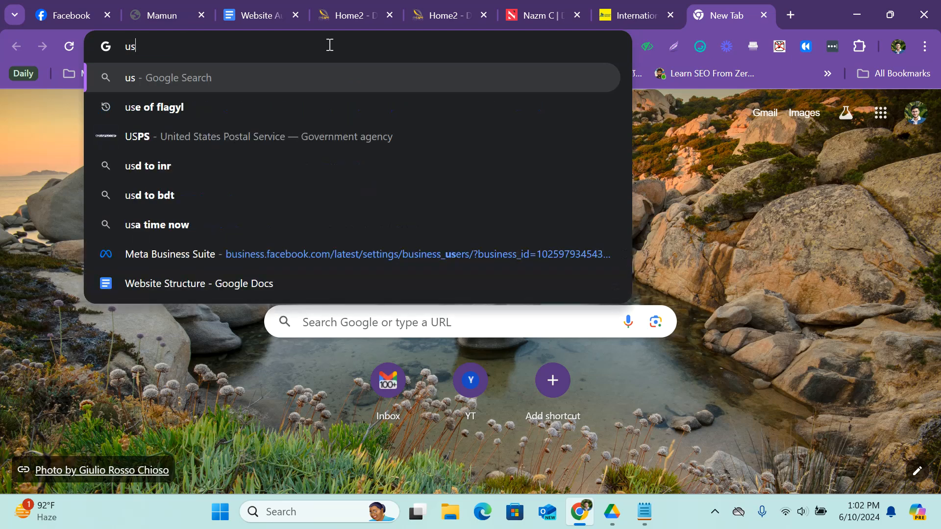
pyautogui.write('ne')
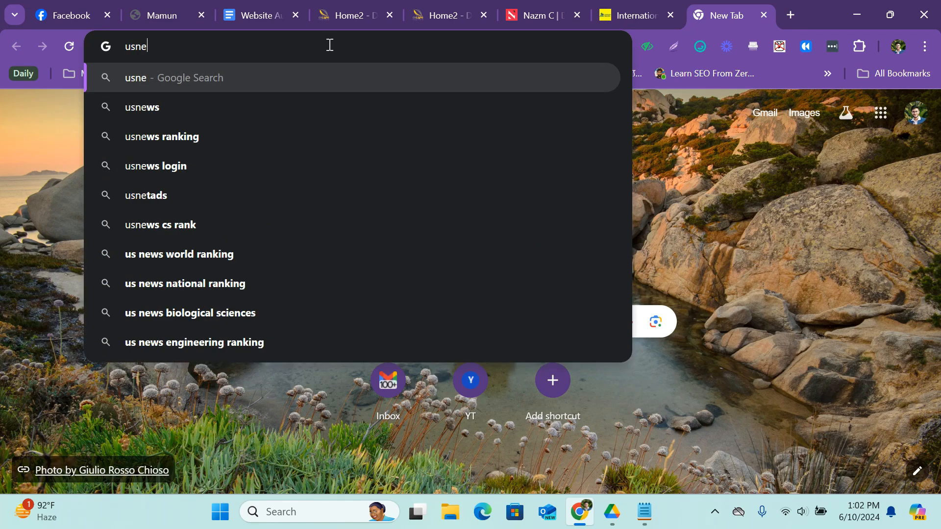
pyautogui.write('tad')
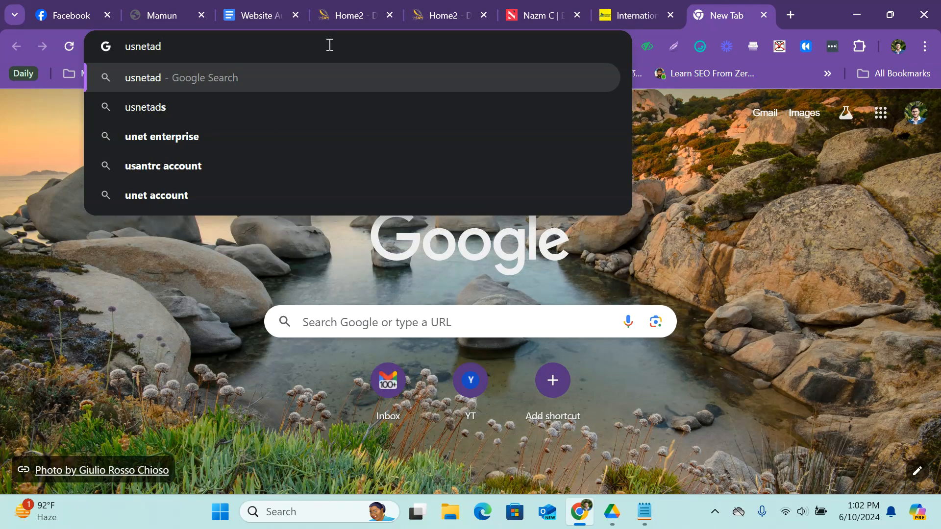
pyautogui.write('s')
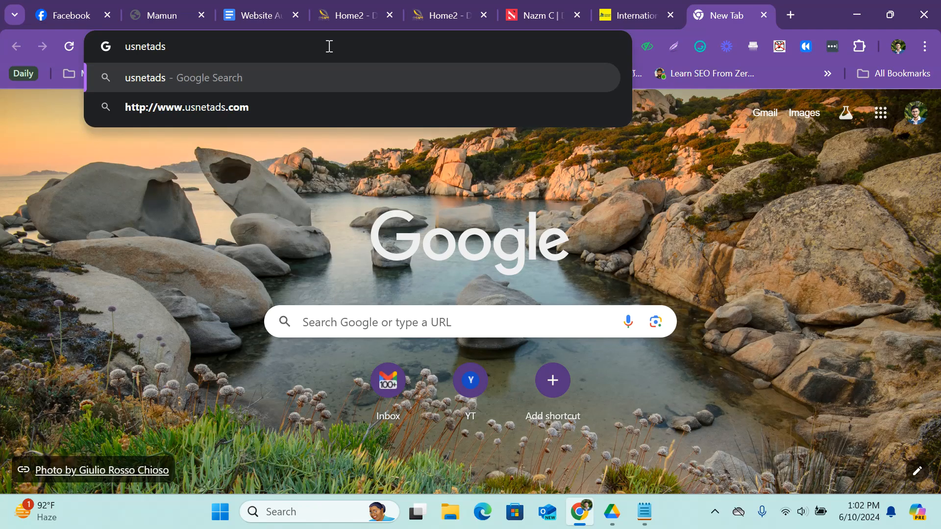
pyautogui.write('.com')
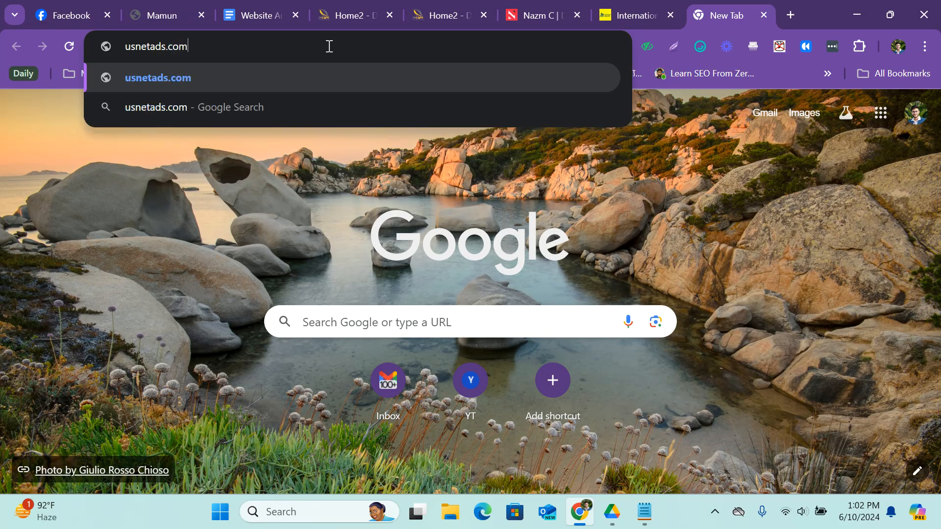
pyautogui.press('Return')
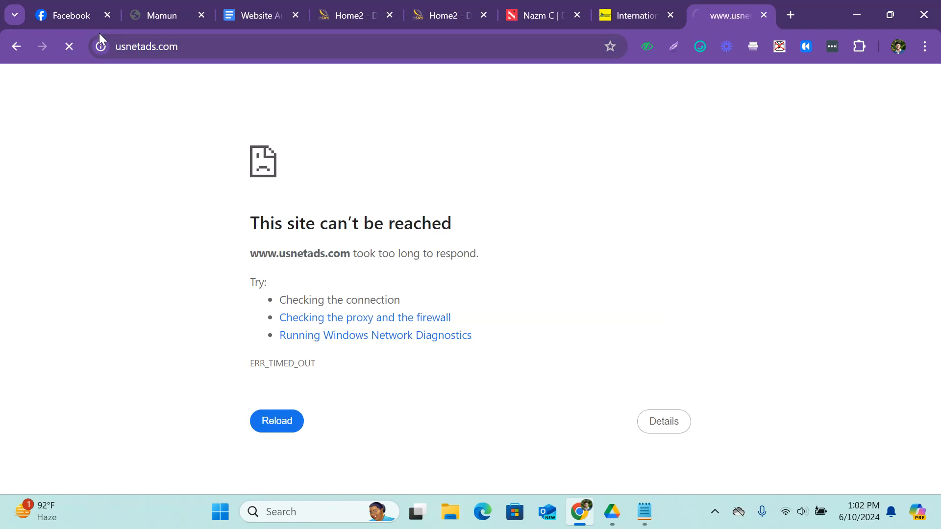
# Inspect the connection security information for usnetads.com and close that site's tab.
pyautogui.click(101, 47)
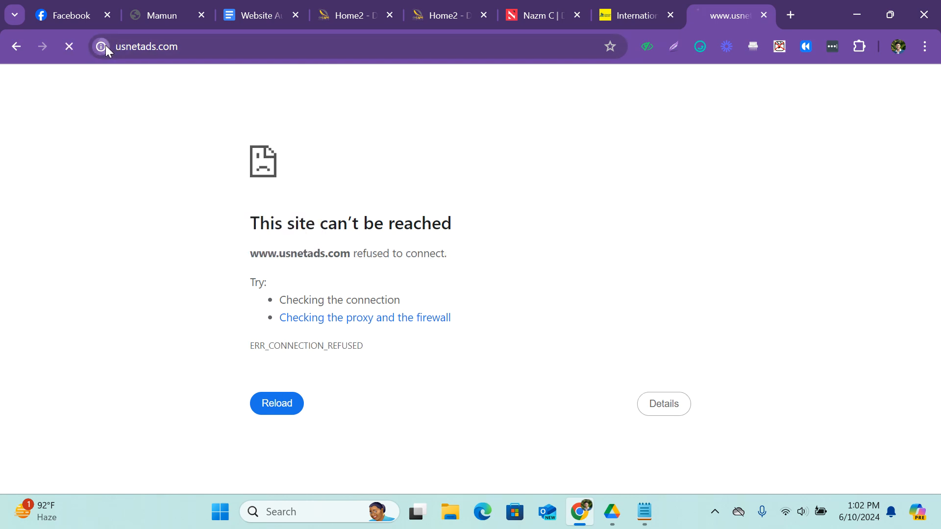
pyautogui.click(105, 46)
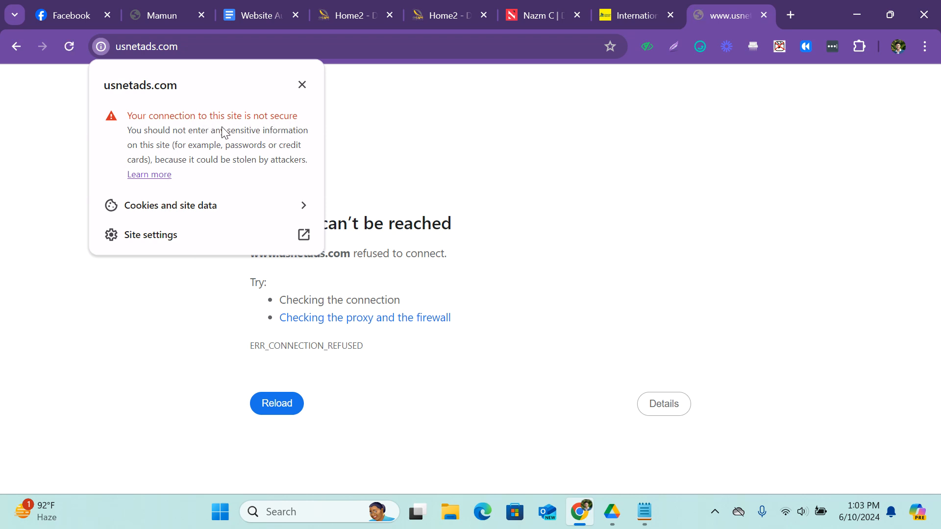
pyautogui.click(302, 84)
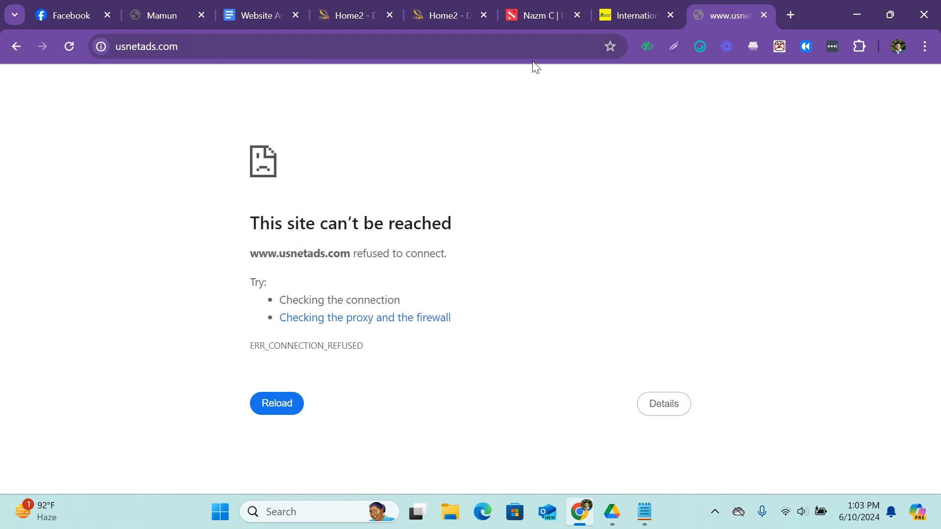
pyautogui.click(769, 17)
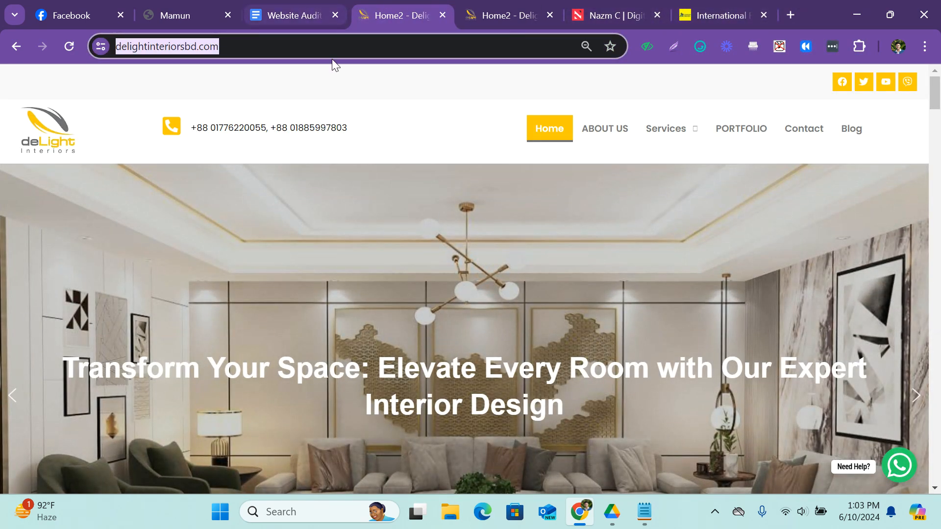
# Reveal the full address of the deLight Interiors site to check its protocol.
pyautogui.click(342, 67)
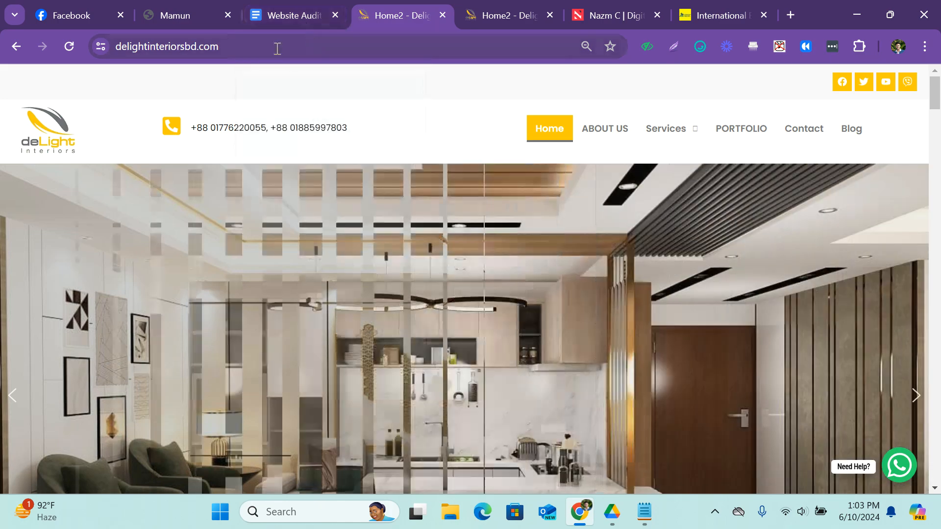
pyautogui.click(276, 48)
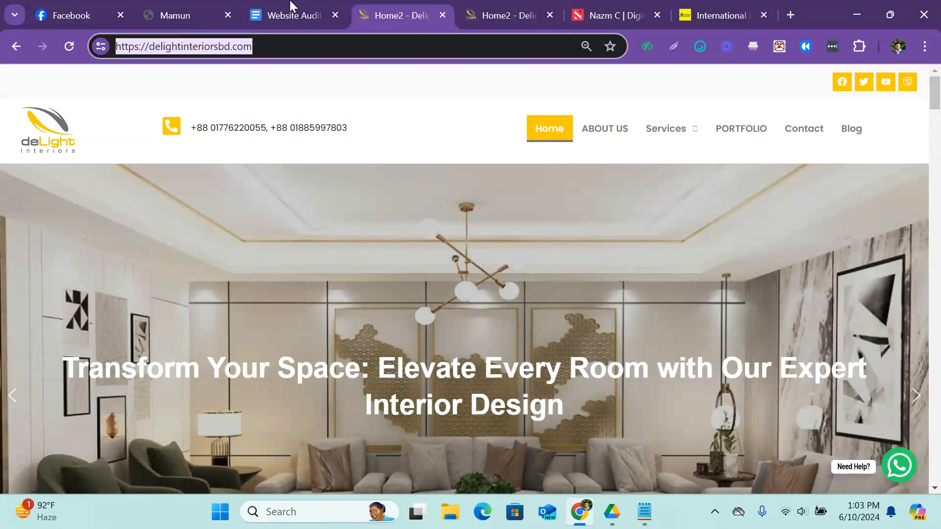
# Return to the Website Audit Report and compare its http & https check row with the deLight Interiors site.
pyautogui.click(293, 7)
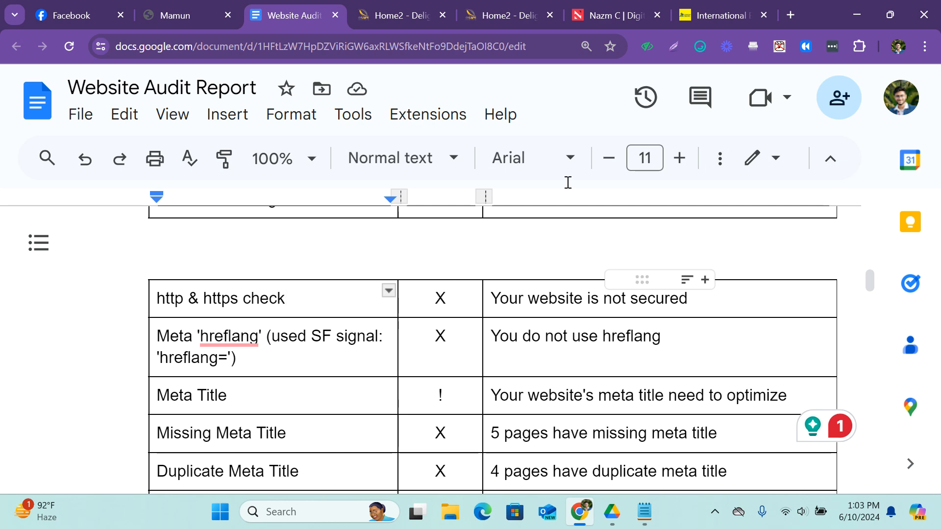
pyautogui.click(362, 8)
pyautogui.click(281, 6)
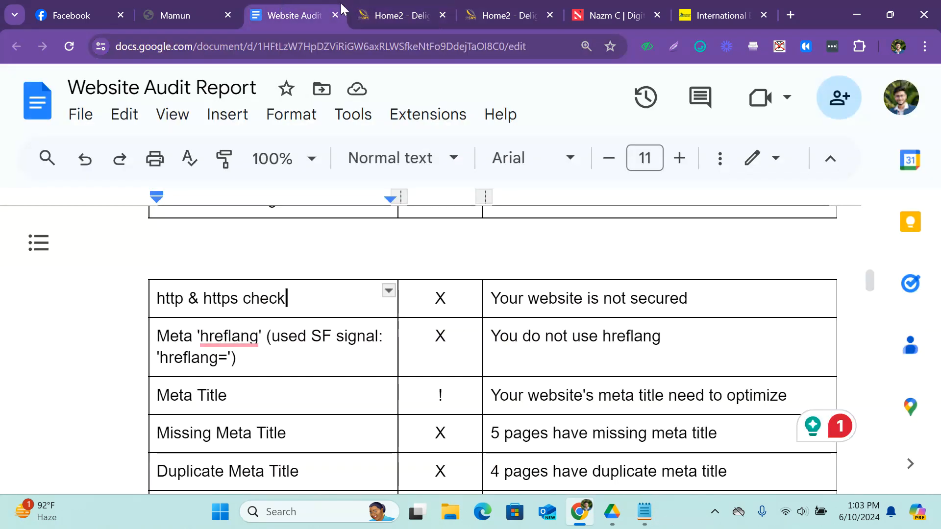
pyautogui.click(405, 6)
pyautogui.click(290, 12)
# Replace the X in the http & https check row with the √ copied from the Custom 404 Page row.
pyautogui.scroll(2, 457, 384)
pyautogui.hotkey('ctrl', '-')
pyautogui.moveTo(395, 300); pyautogui.dragTo(360, 298)
pyautogui.hotkey('ctrl', 'c')
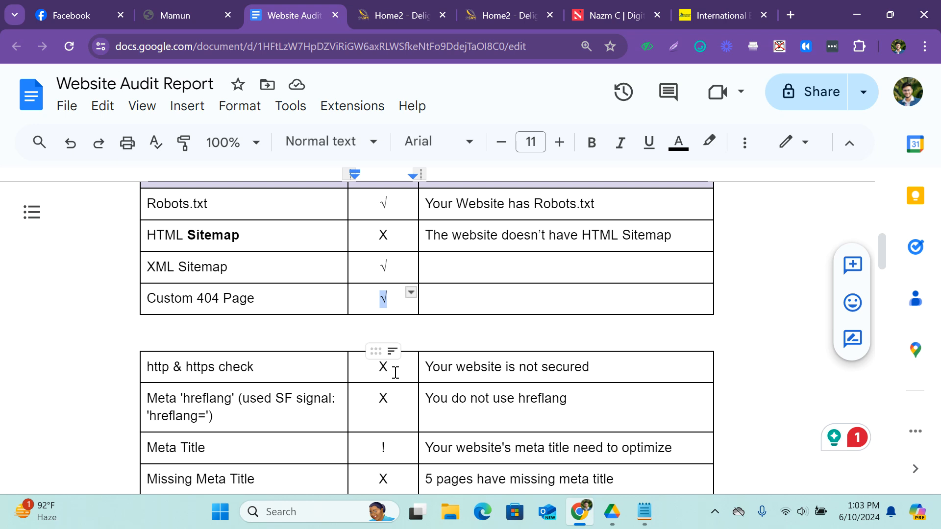
pyautogui.moveTo(395, 371); pyautogui.dragTo(349, 369)
pyautogui.click(349, 368)
pyautogui.hotkey('ctrl', 'v')
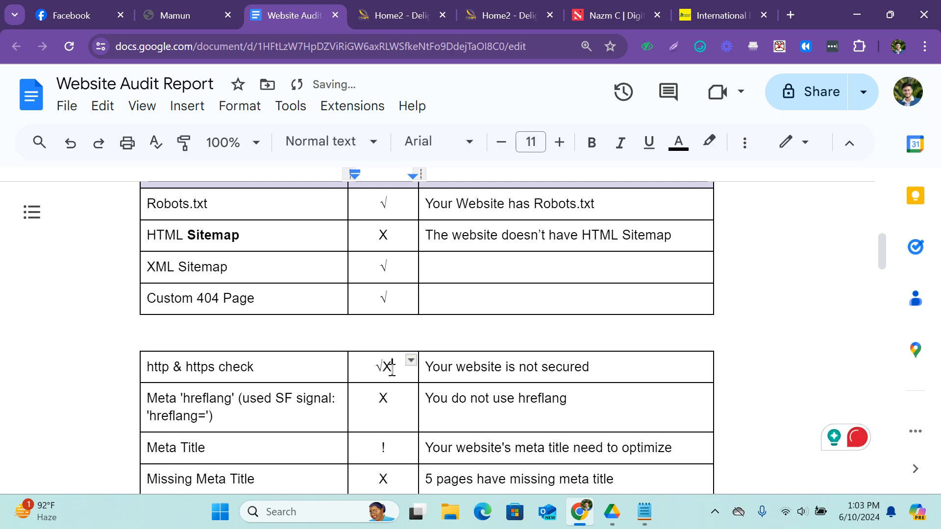
pyautogui.press('Delete')
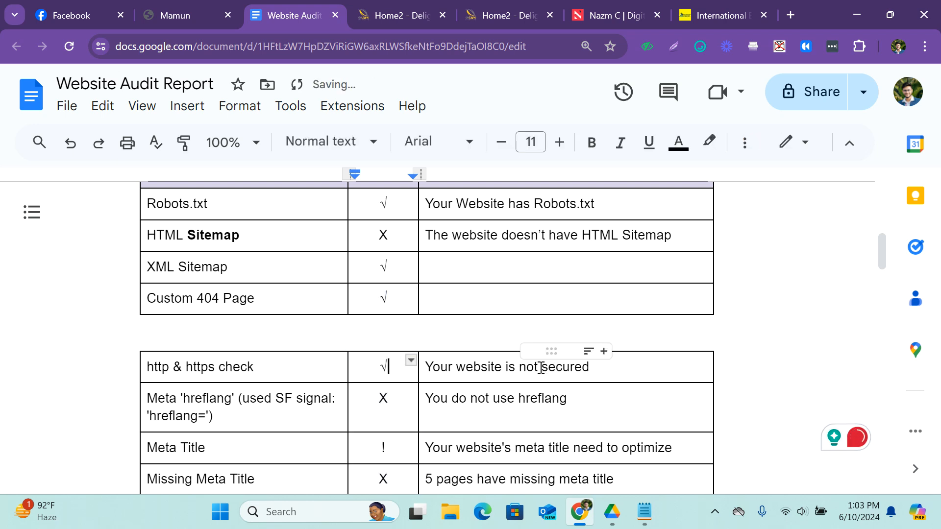
# Remove "not" from the http & https check comment so it reads "Your website is secured".
pyautogui.click(541, 368)
pyautogui.press('BackSpace')
pyautogui.press('BackSpace')
pyautogui.press('BackSpace')
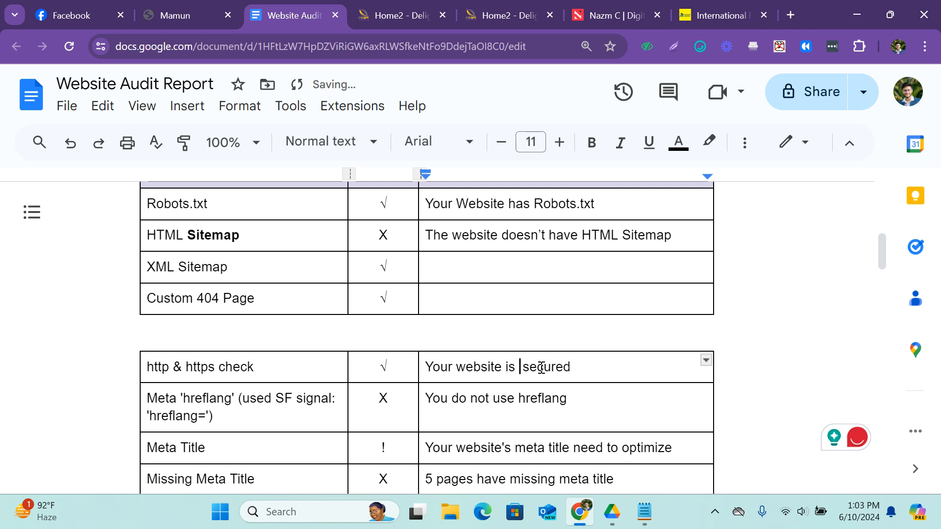
pyautogui.press('BackSpace')
# Read the Meta 'hreflang' row of the audit report, including its "used SF signal" note.
pyautogui.scroll(-2, 245, 385)
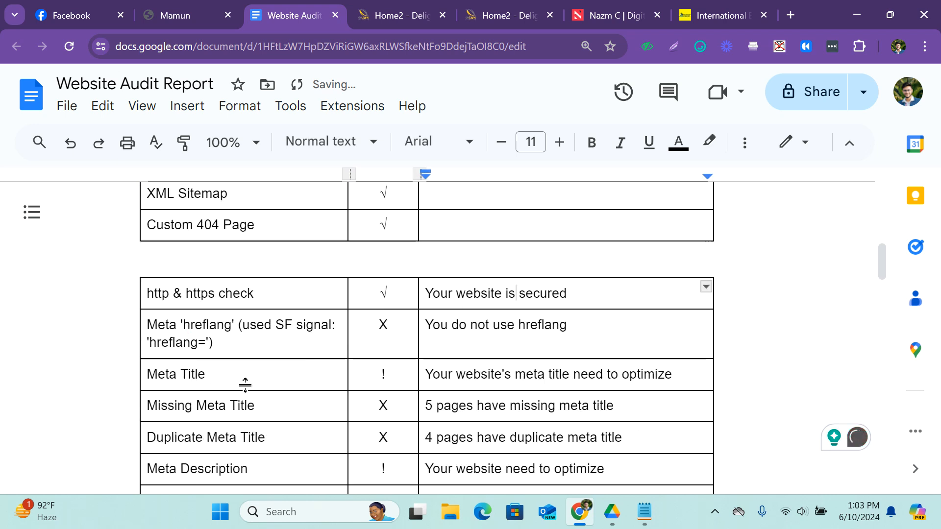
pyautogui.moveTo(196, 331)
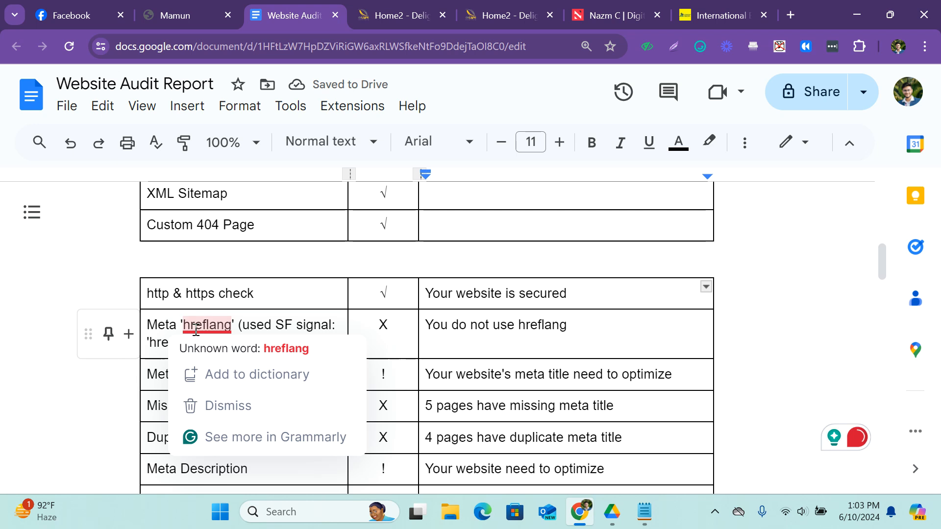
pyautogui.click(155, 325)
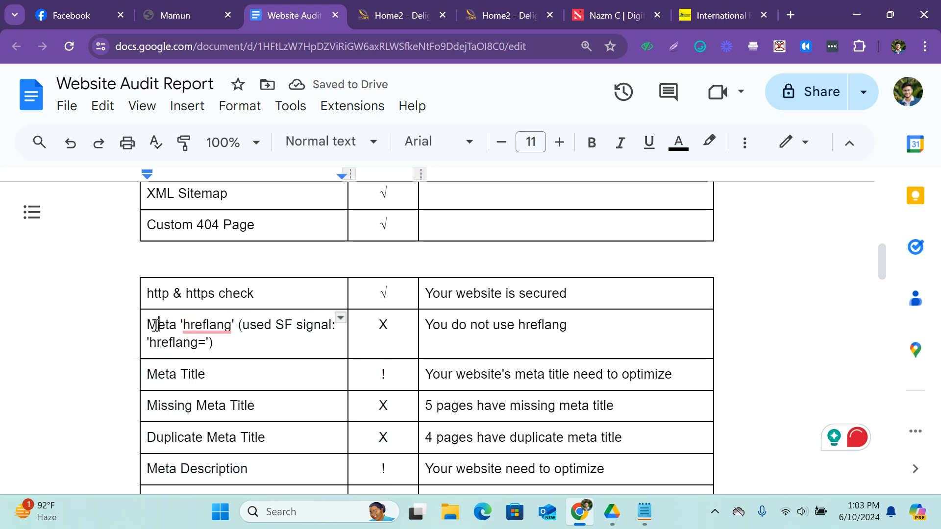
pyautogui.click(213, 346)
pyautogui.write(')')
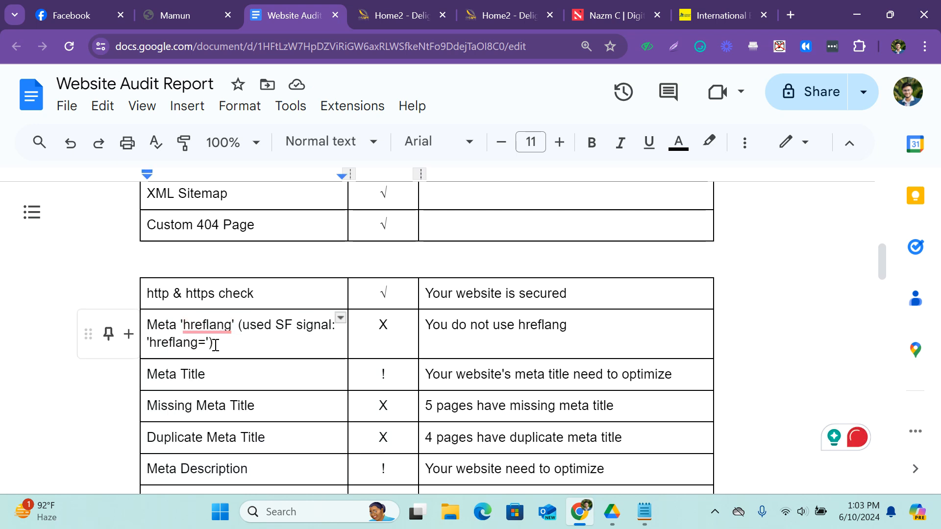
pyautogui.click(159, 325)
pyautogui.moveTo(193, 323)
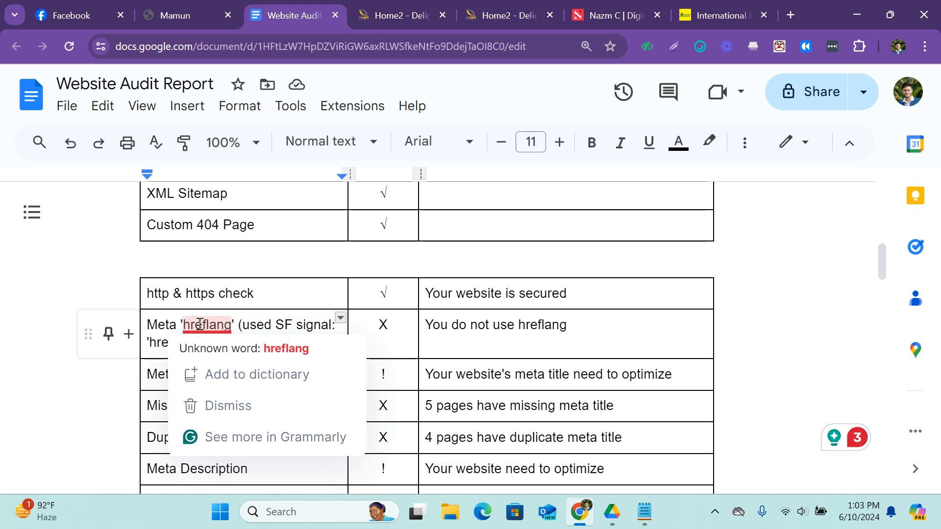
pyautogui.click(245, 326)
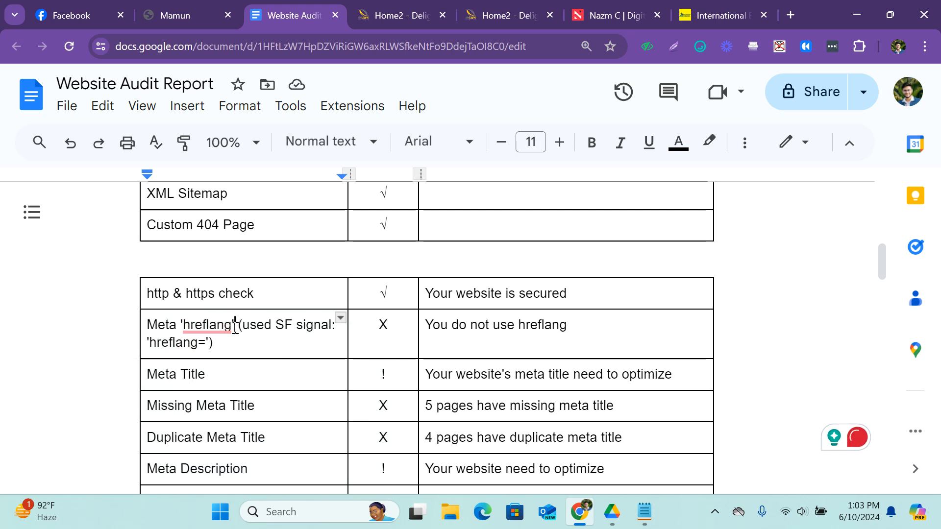
# Copy 'hreflang' with its quotes from the report into Notepad's test.txt, below the site address.
pyautogui.moveTo(237, 326); pyautogui.dragTo(182, 324)
pyautogui.hotkey('ctrl', 'c')
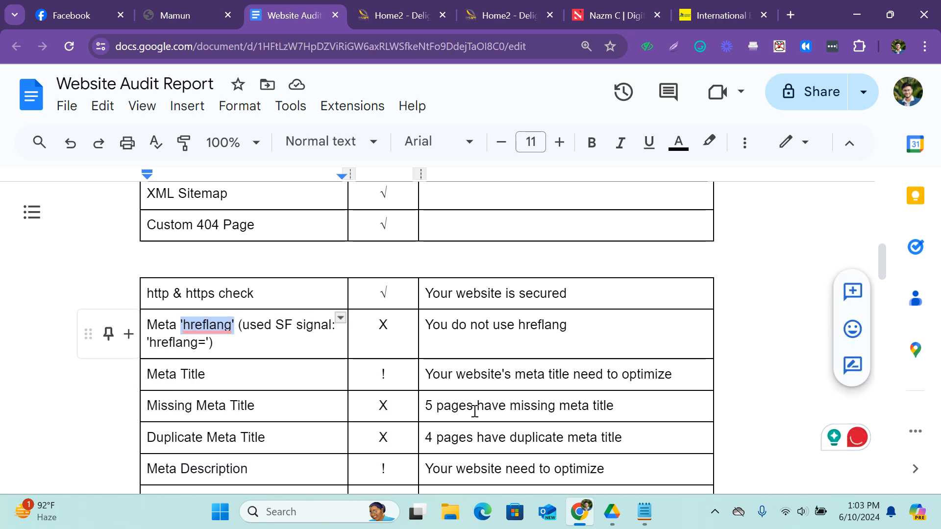
pyautogui.click(645, 512)
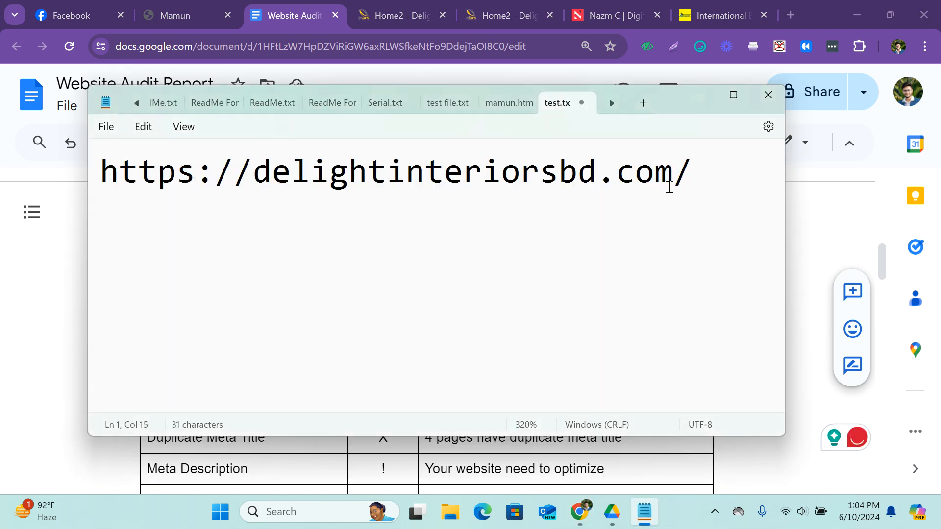
pyautogui.click(707, 176)
pyautogui.press('Return')
pyautogui.hotkey('ctrl', 'v')
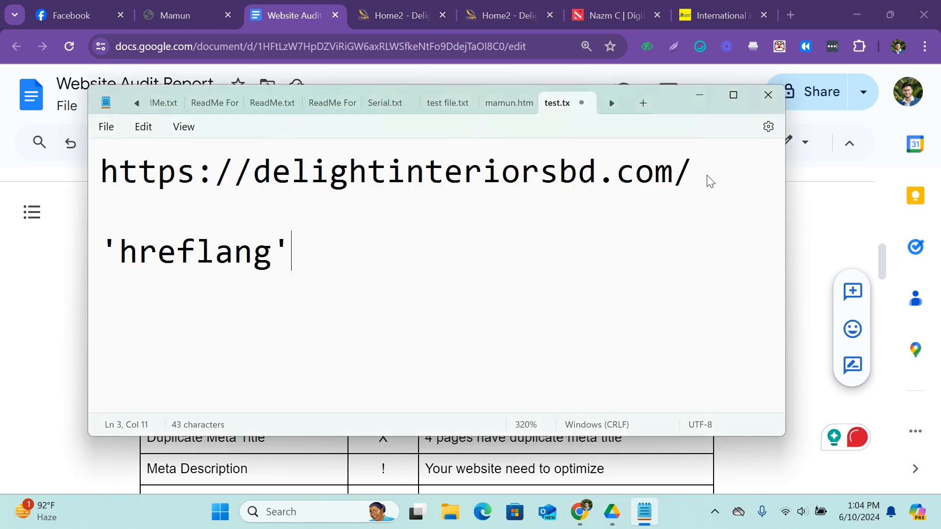
# Strip the quotes from the pasted term and split it into "href" and "lang" on separate lines.
pyautogui.click(115, 255)
pyautogui.press('BackSpace')
pyautogui.click(178, 252)
pyautogui.press('Return')
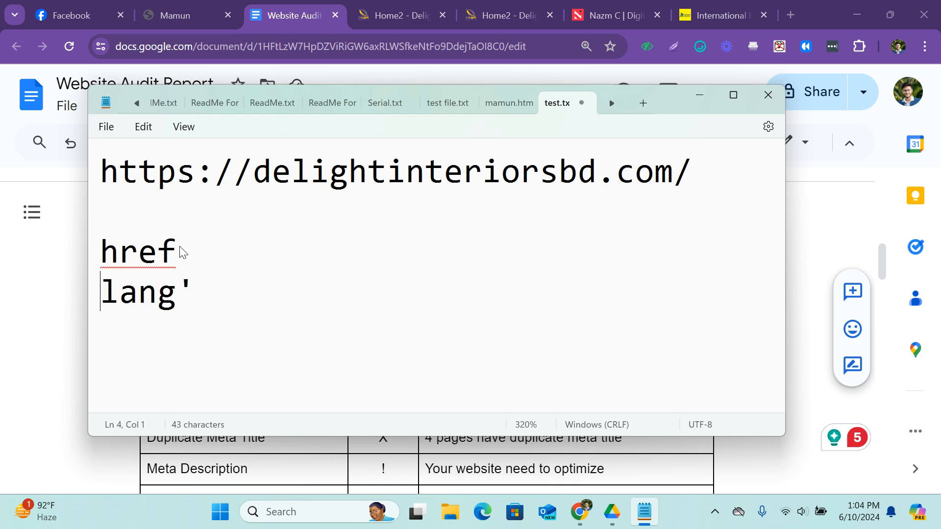
pyautogui.click(205, 286)
pyautogui.press('BackSpace')
# Delete the "href" and "lang" lines from the Notepad file, keeping the site address.
pyautogui.moveTo(192, 289); pyautogui.dragTo(104, 256)
pyautogui.press('BackSpace')
pyautogui.press('BackSpace')
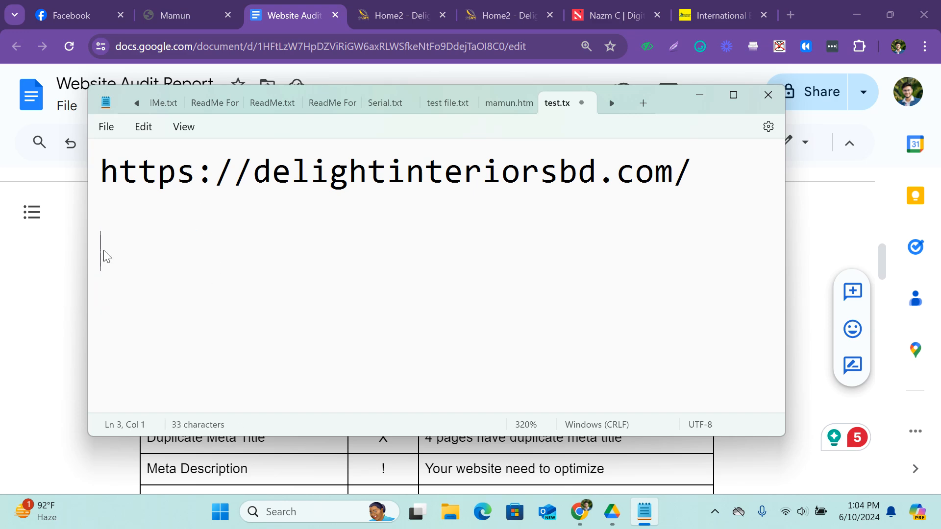
# Switch back to the Website Audit Report in Chrome and return to its Meta 'hreflang' row.
pyautogui.click(397, 16)
pyautogui.click(269, 6)
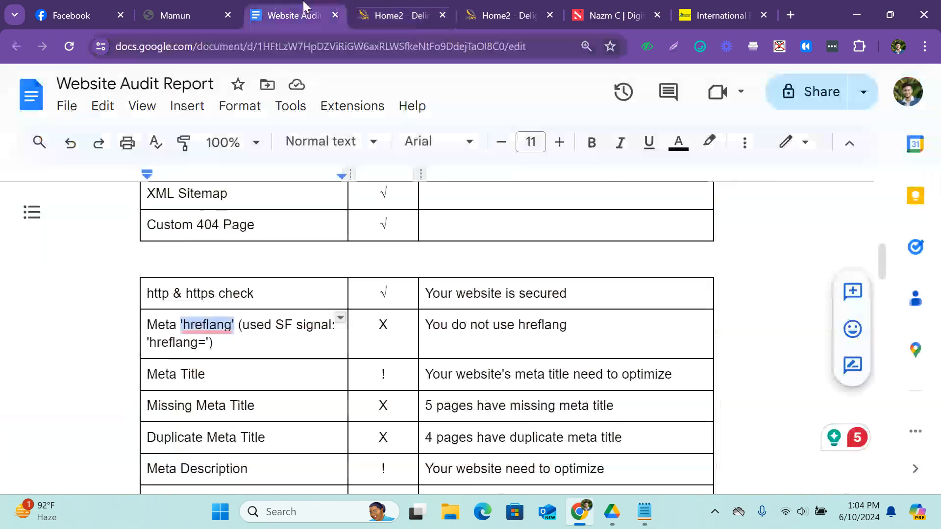
pyautogui.click(278, 350)
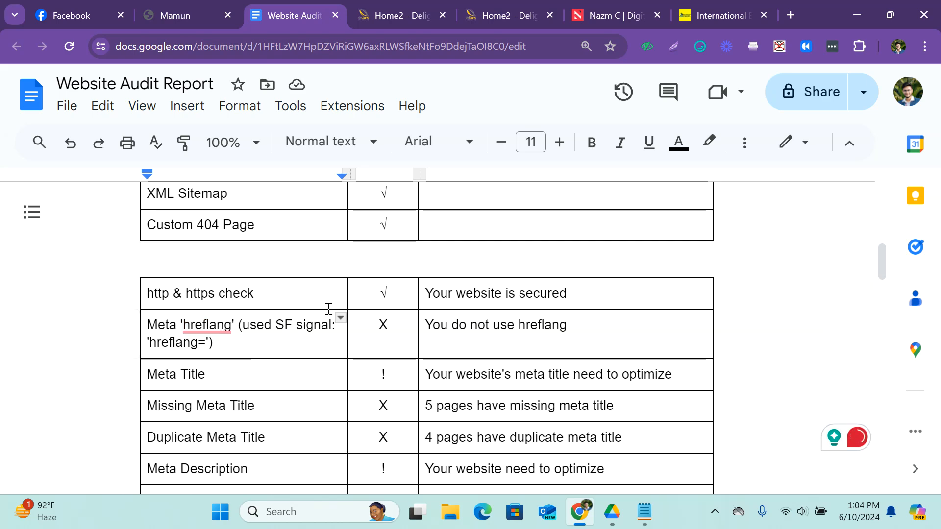
# View the International Education Consultants site, close the tab before it, and go to the second deLight Interiors tab.
pyautogui.click(721, 15)
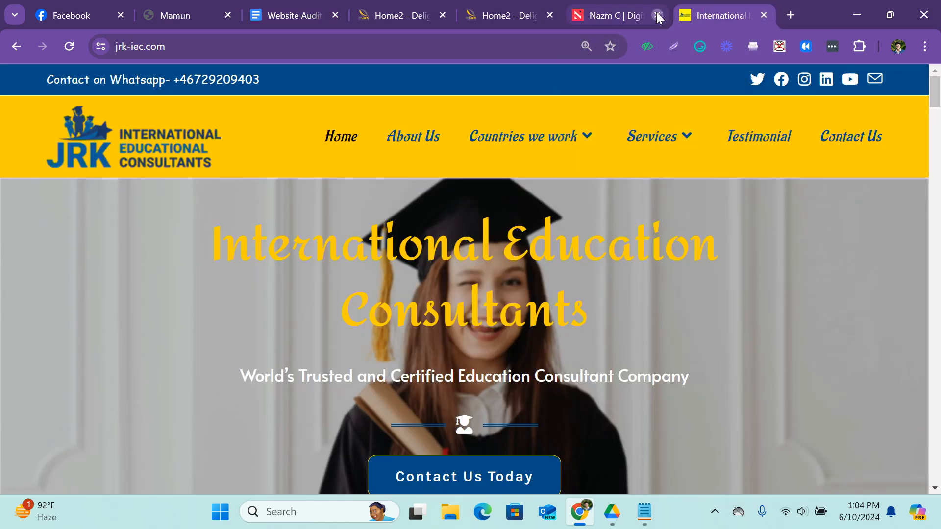
pyautogui.click(658, 14)
pyautogui.click(519, 12)
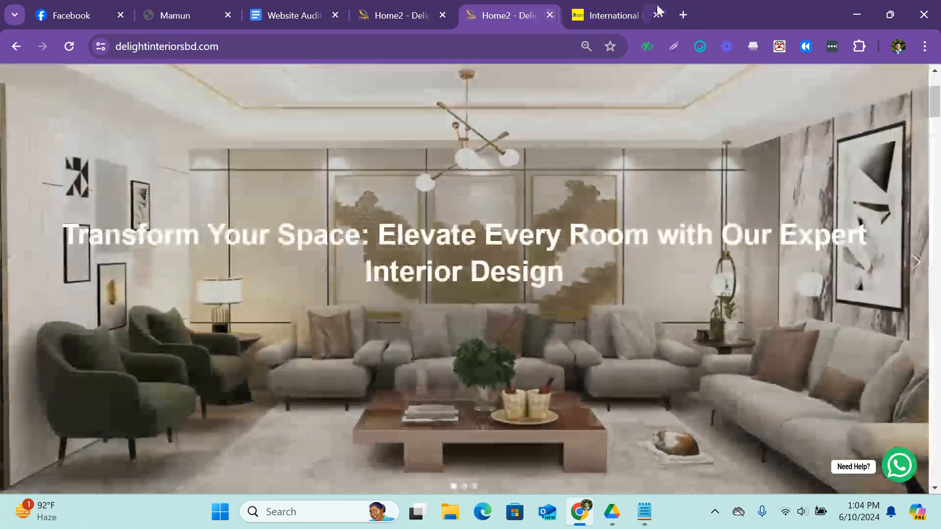
# Search for "alibaba" in a new tab, open the sponsored Alibaba.com result and dismiss the translation offer.
pyautogui.hotkey('ctrl', 't')
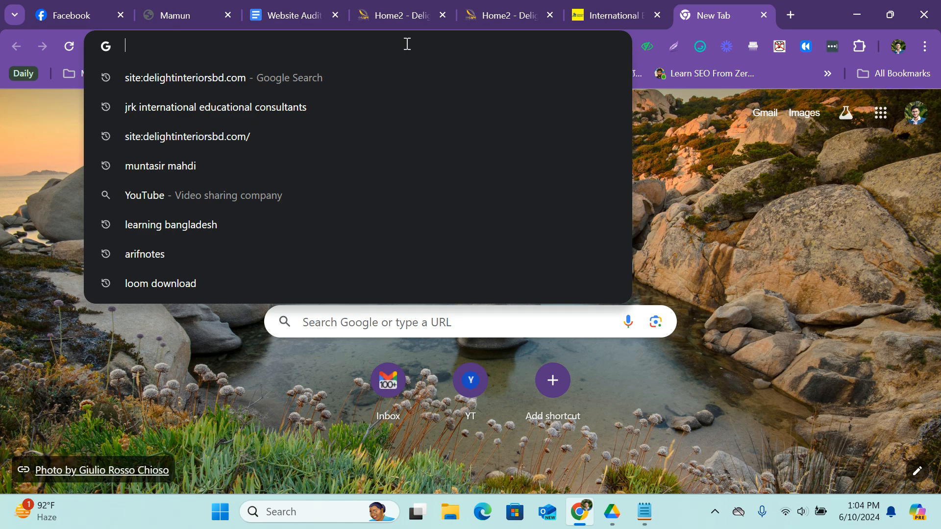
pyautogui.write('alibaba&oq=alibab&gs_lcrp=EgZjaHJvbWUqDAgAECMYJxiABBiKBTIMCAAQI...')
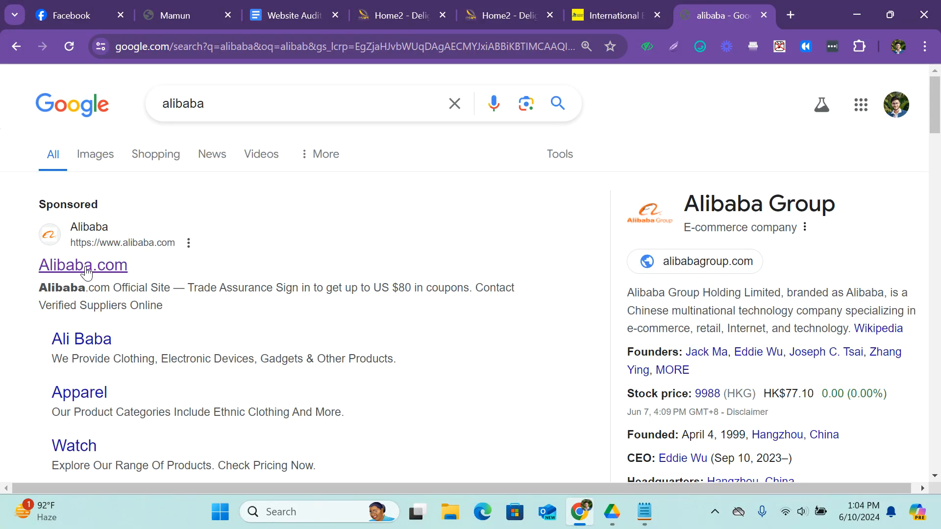
pyautogui.click(86, 266)
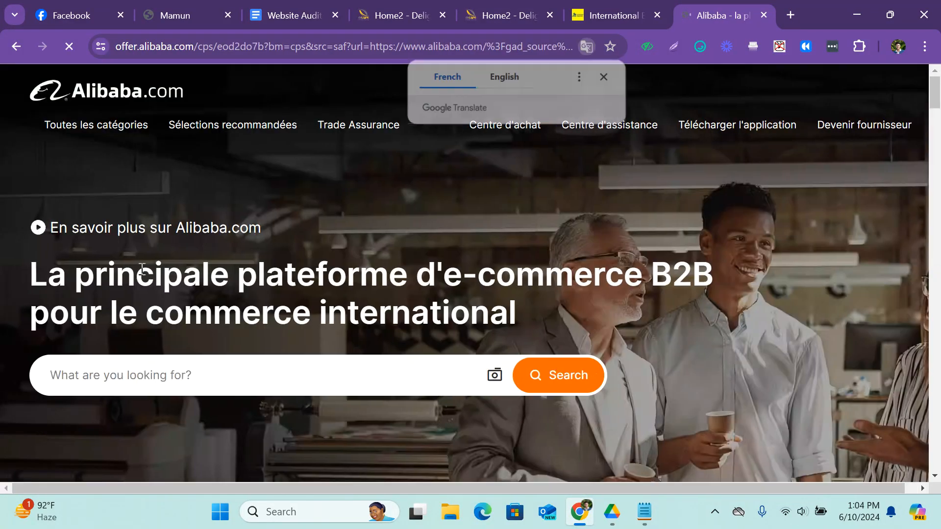
pyautogui.click(605, 77)
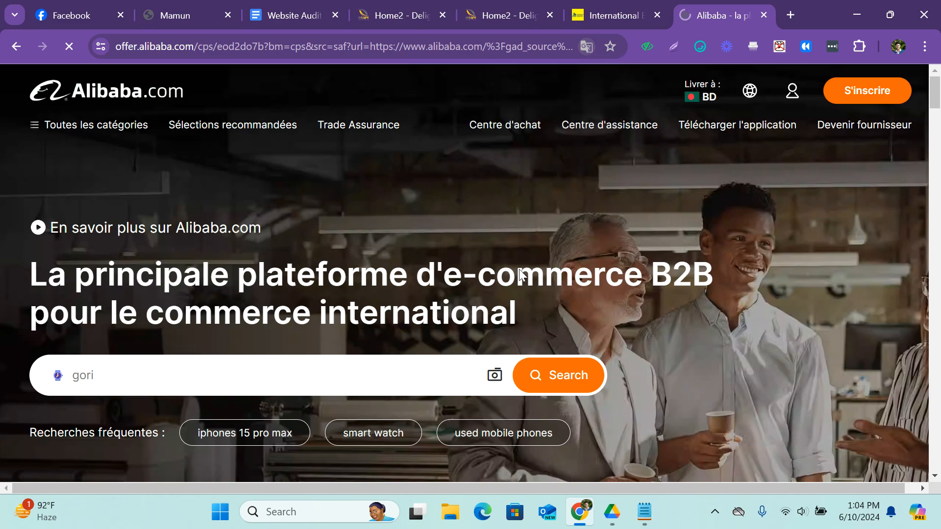
# Look at the Alibaba site's delivery location options, then set its language to English and save the setting.
pyautogui.scroll(-10, 294, 155)
pyautogui.scroll(9, 252, 305)
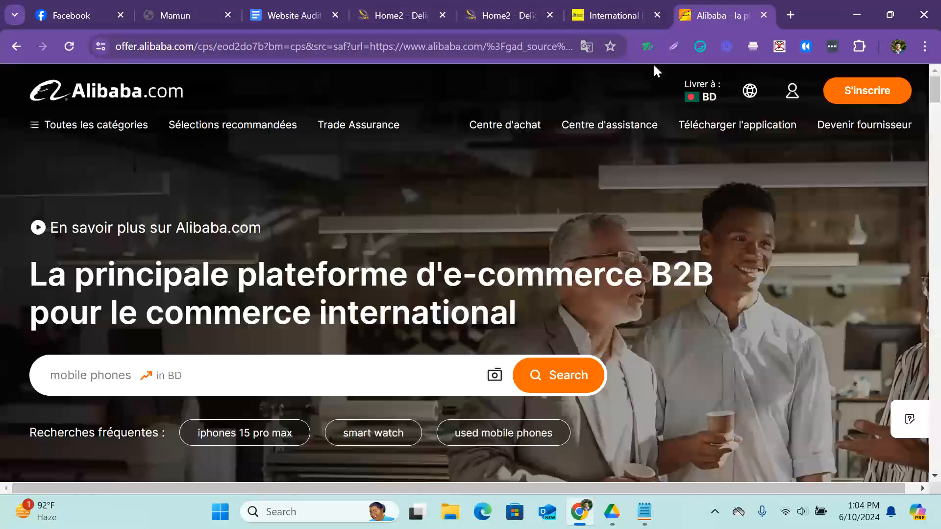
pyautogui.moveTo(723, 93)
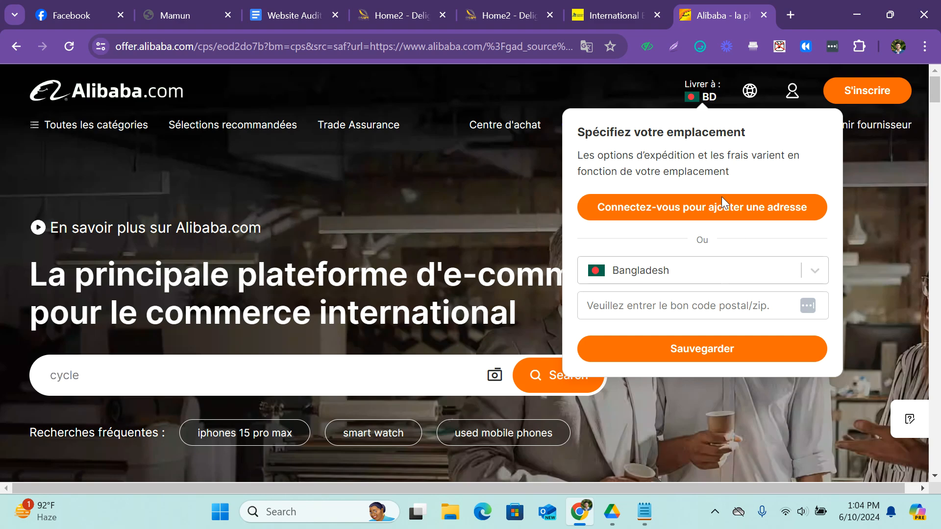
pyautogui.moveTo(759, 99)
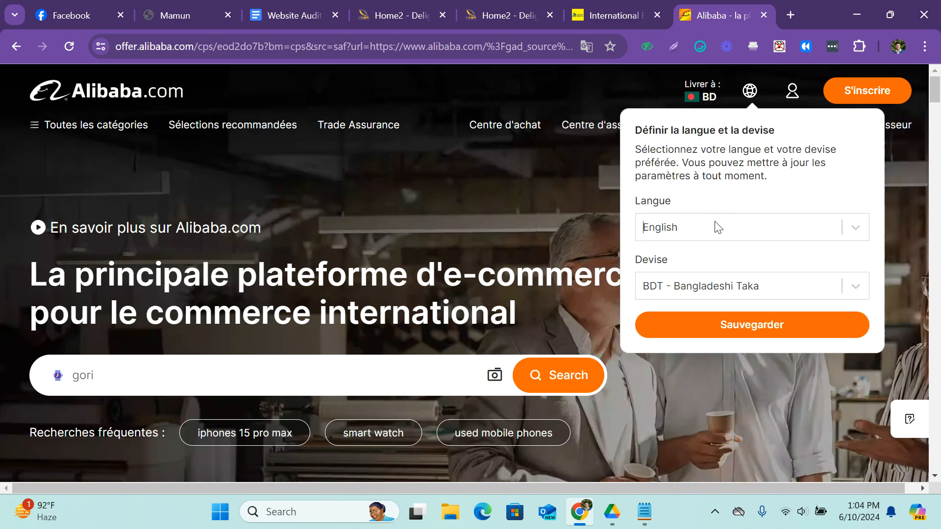
pyautogui.click(778, 226)
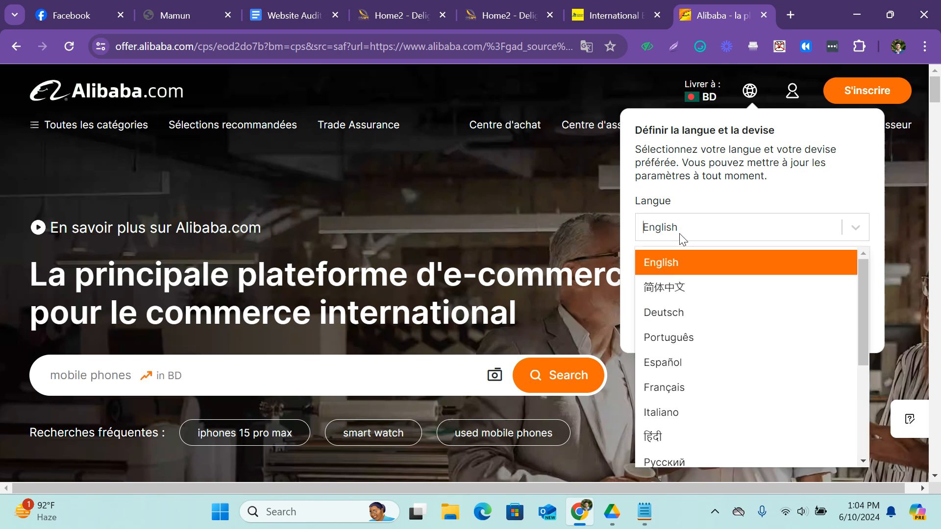
pyautogui.click(685, 269)
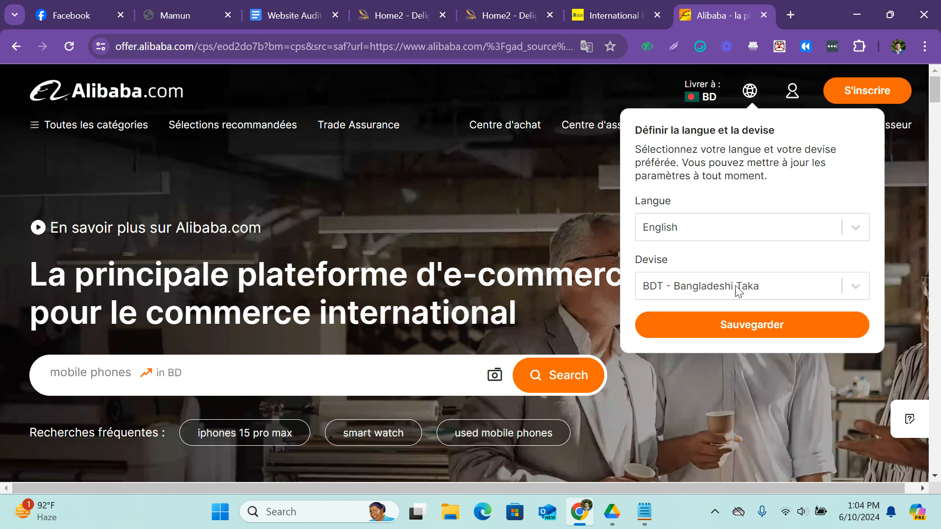
pyautogui.click(758, 326)
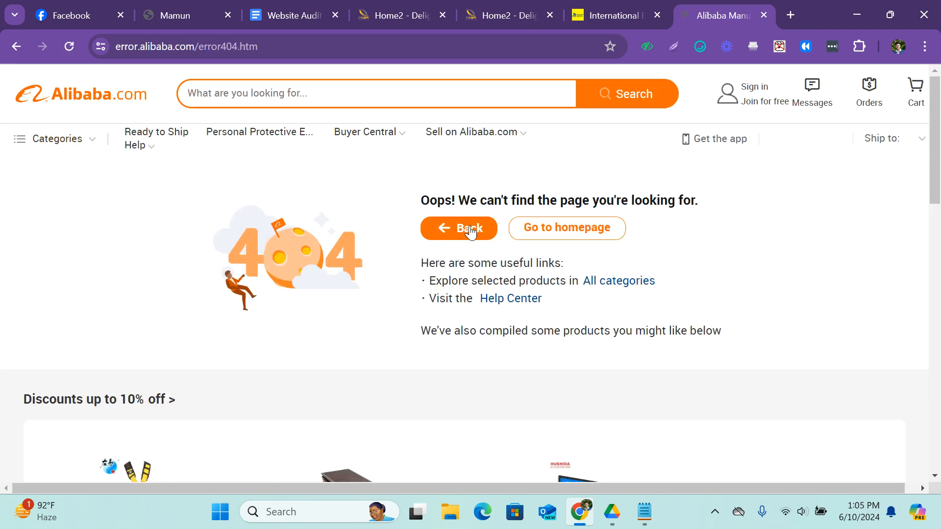
# Go back from the 404 page to the Alibaba homepage and look through its English version.
pyautogui.click(466, 228)
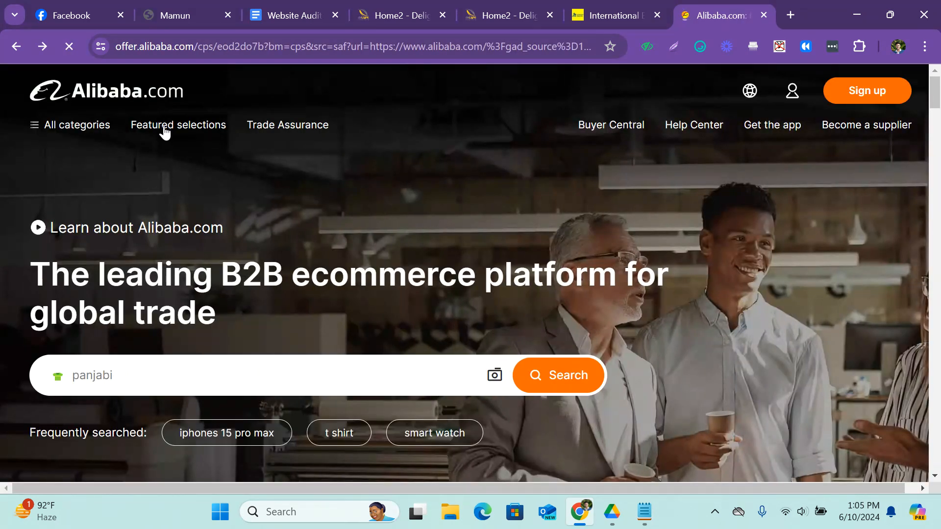
pyautogui.scroll(-10, 354, 167)
pyautogui.scroll(-12, 354, 167)
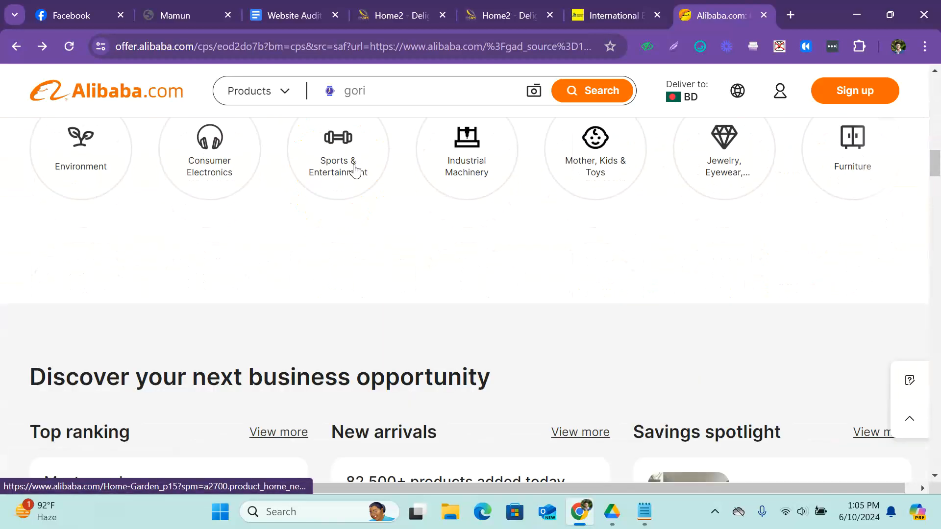
pyautogui.scroll(18, 354, 168)
pyautogui.scroll(3, 354, 166)
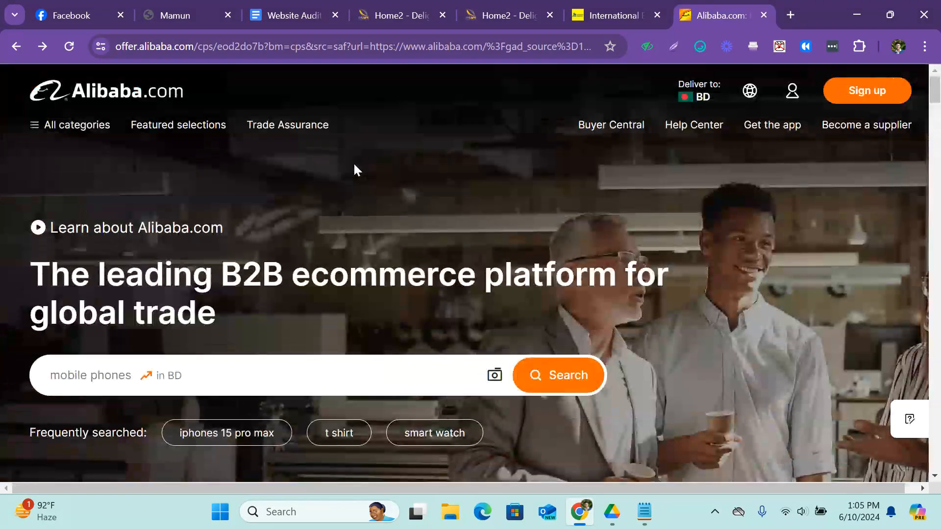
# Check the Alibaba site's language and currency settings, including the language choices.
pyautogui.moveTo(749, 96)
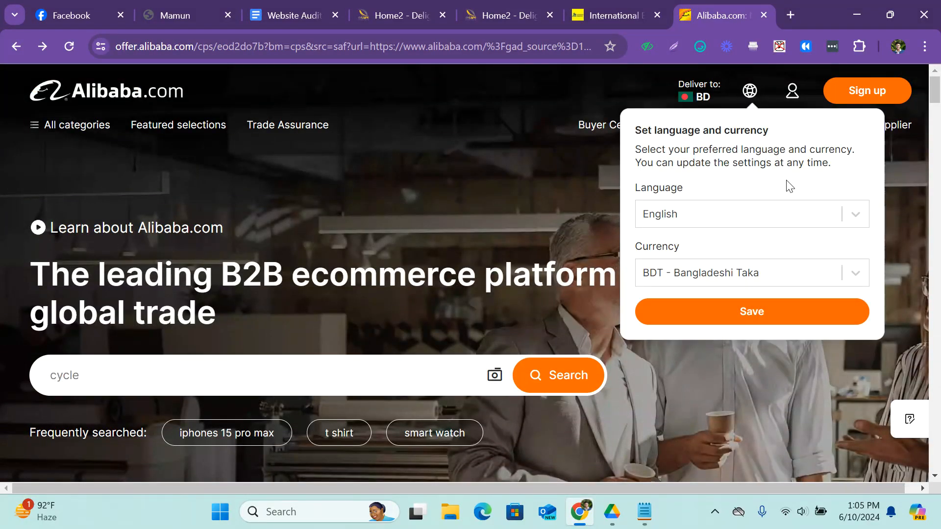
pyautogui.click(857, 217)
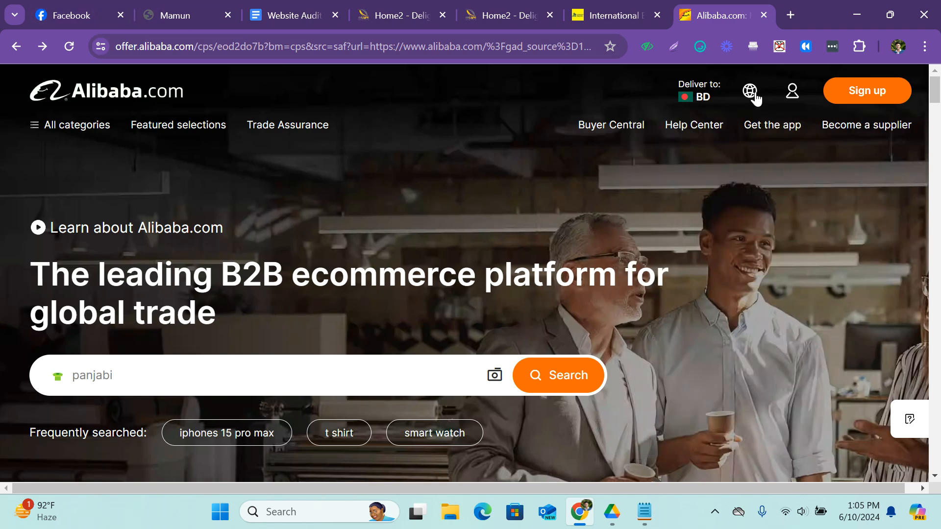
pyautogui.moveTo(750, 96)
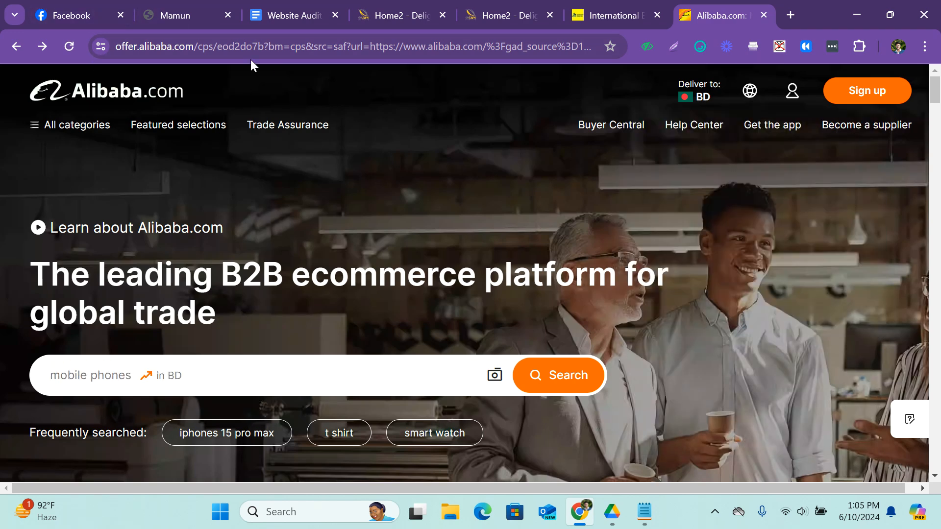
# Load alibaba.com directly in the current tab and look through its English homepage.
pyautogui.click(214, 45)
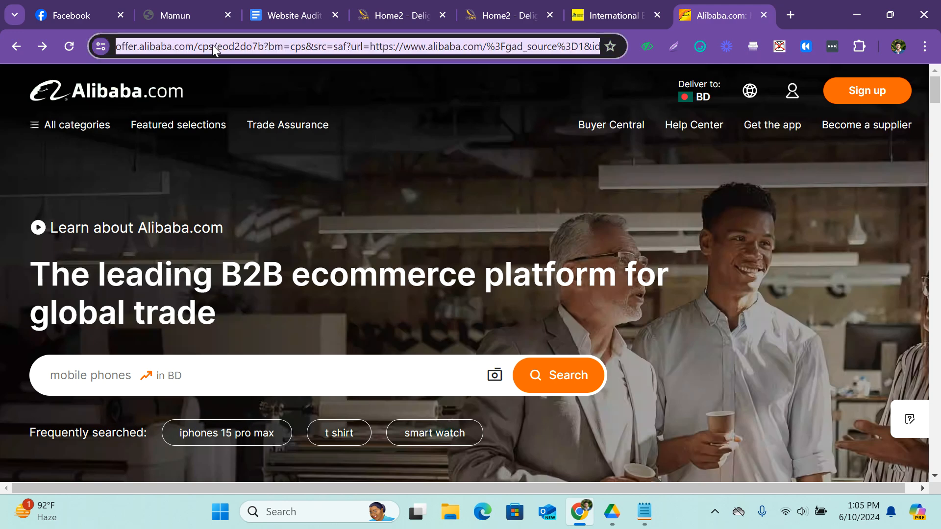
pyautogui.write('ali')
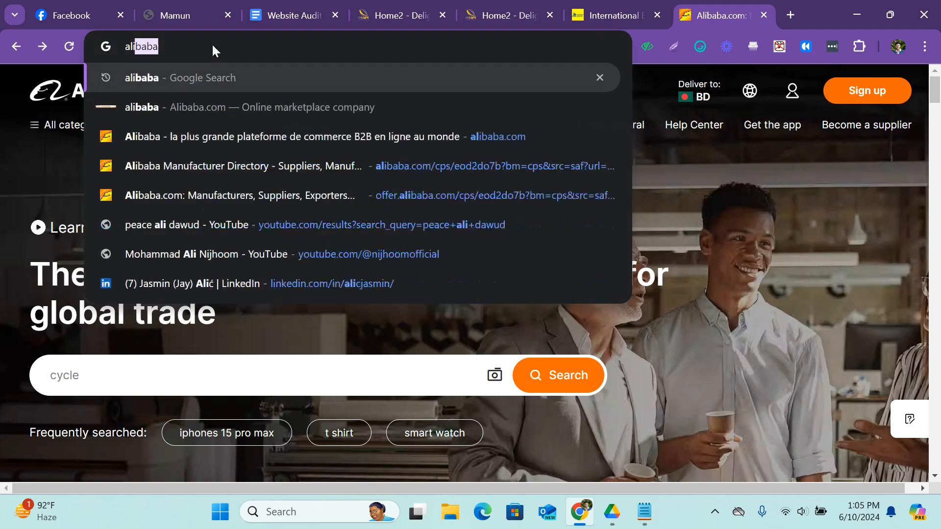
pyautogui.write('baba.com')
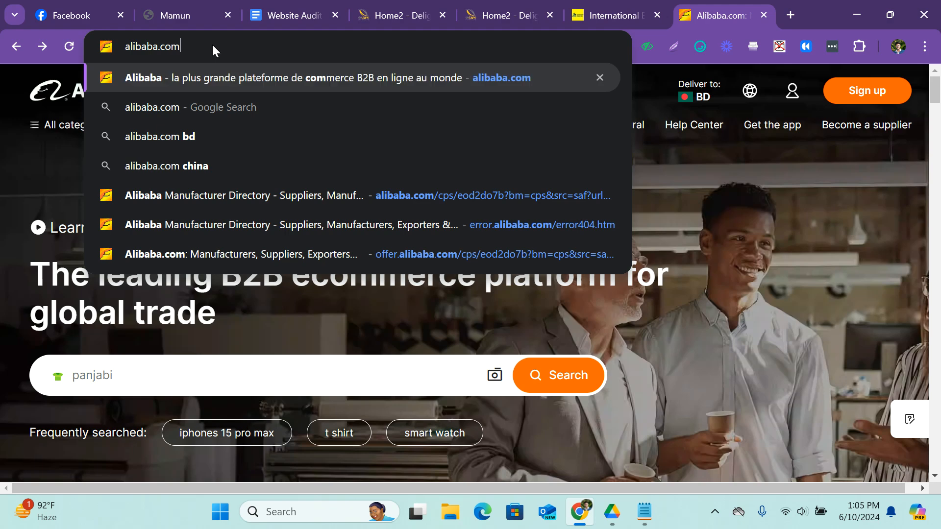
pyautogui.press('Return')
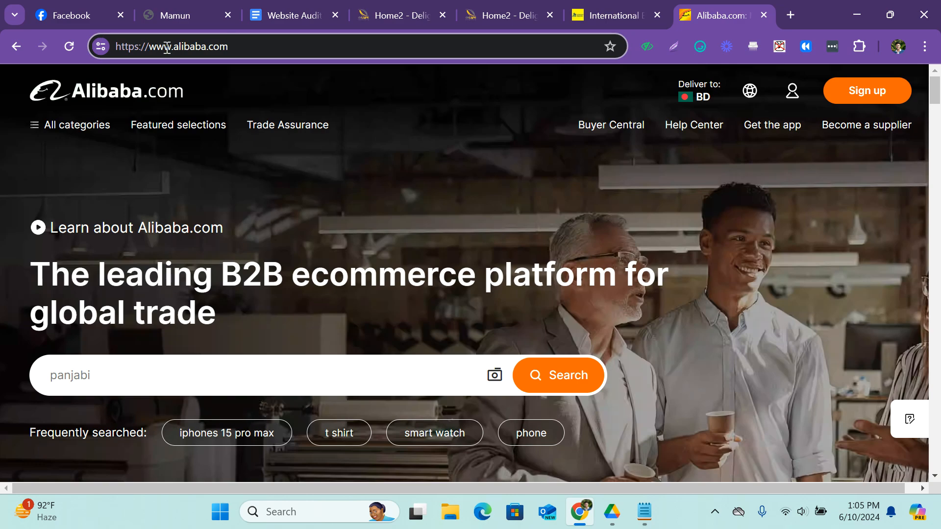
pyautogui.scroll(-5, 427, 117)
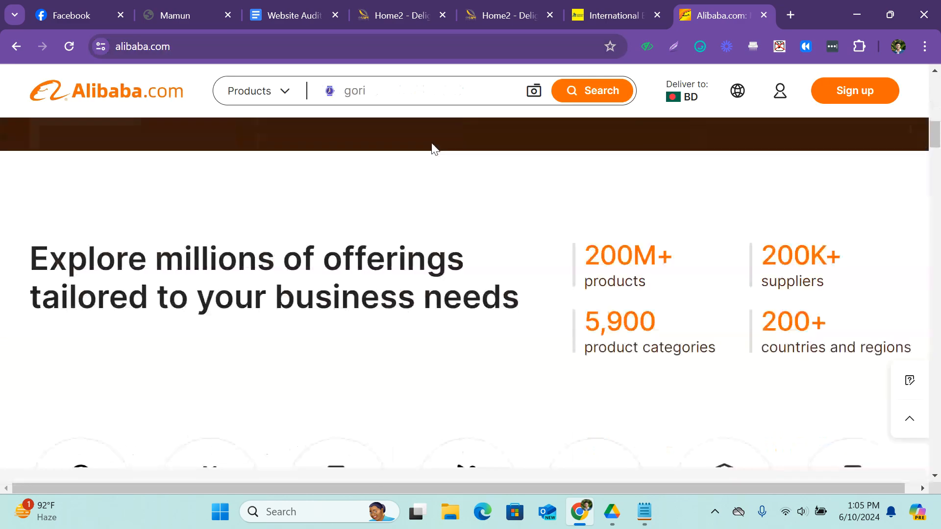
pyautogui.scroll(-8, 481, 243)
pyautogui.scroll(5, 481, 245)
pyautogui.keyDown('ctrl'); pyautogui.scroll(-1, 483, 247); pyautogui.keyUp('ctrl')
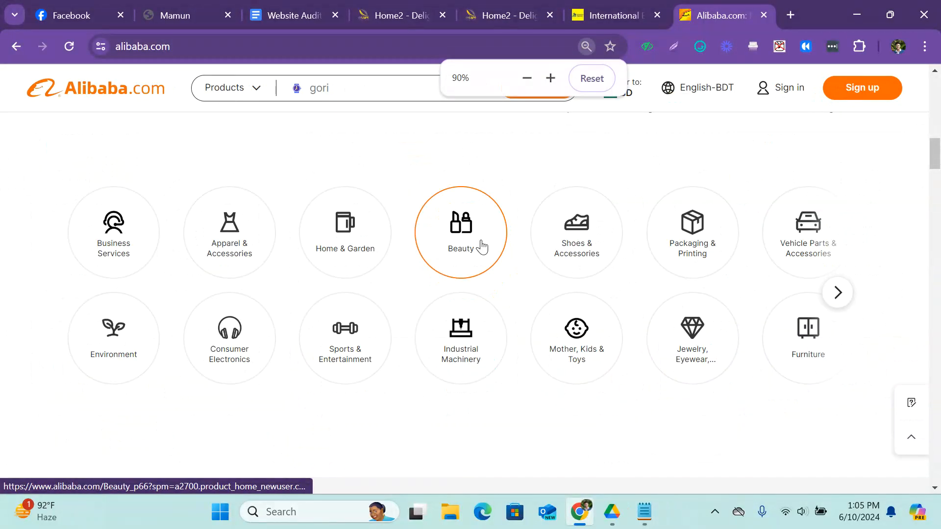
# Set the Alibaba site's language to Français and save the setting.
pyautogui.scroll(10, 482, 247)
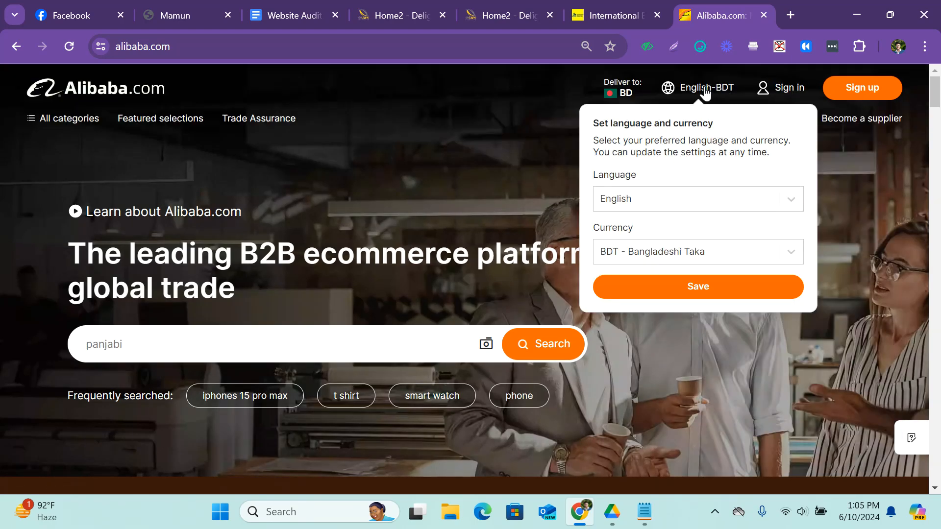
pyautogui.click(713, 205)
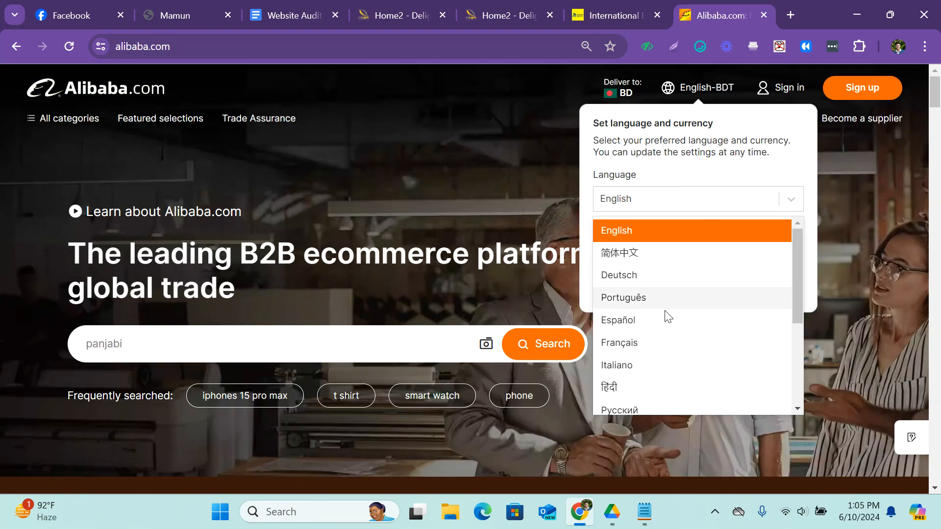
pyautogui.click(644, 343)
pyautogui.click(701, 289)
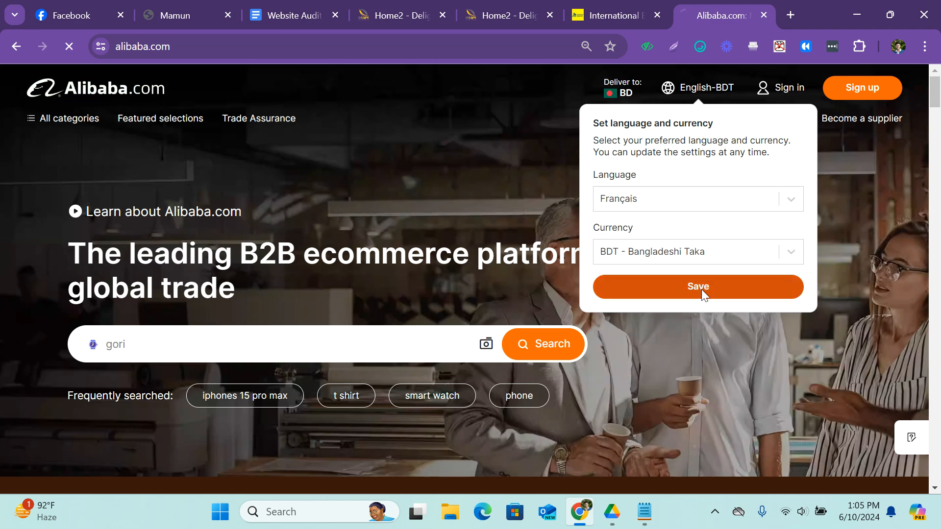
# Look through the French version of the Alibaba homepage and inspect its full web address.
pyautogui.scroll(-1, 273, 192)
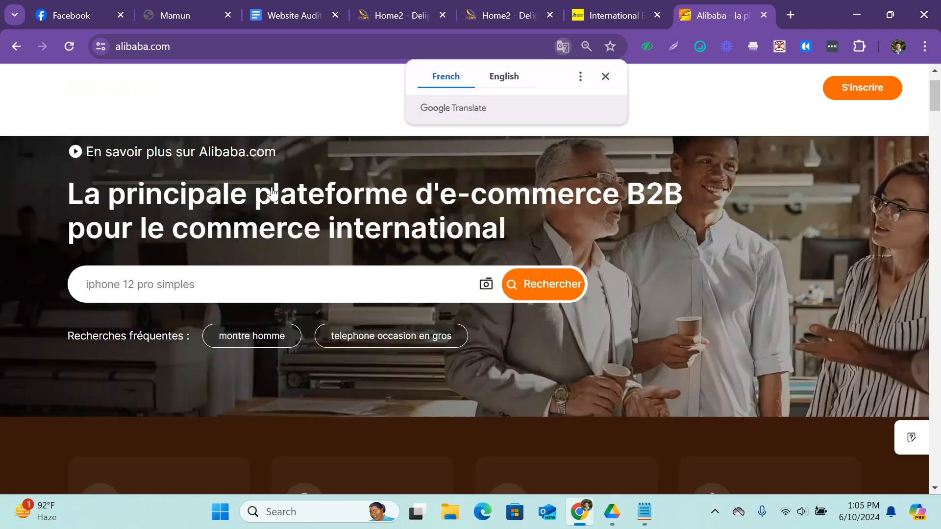
pyautogui.scroll(-15, 273, 192)
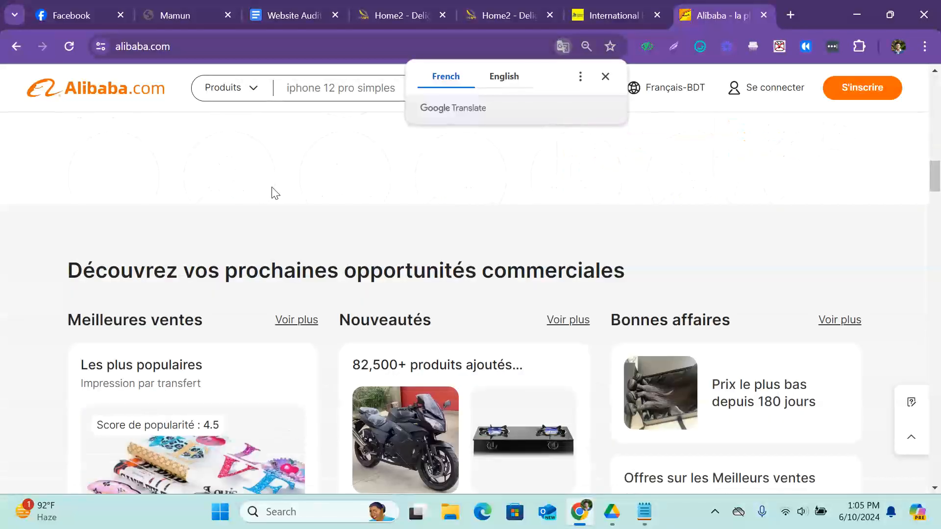
pyautogui.scroll(-5, 276, 194)
pyautogui.scroll(10, 299, 227)
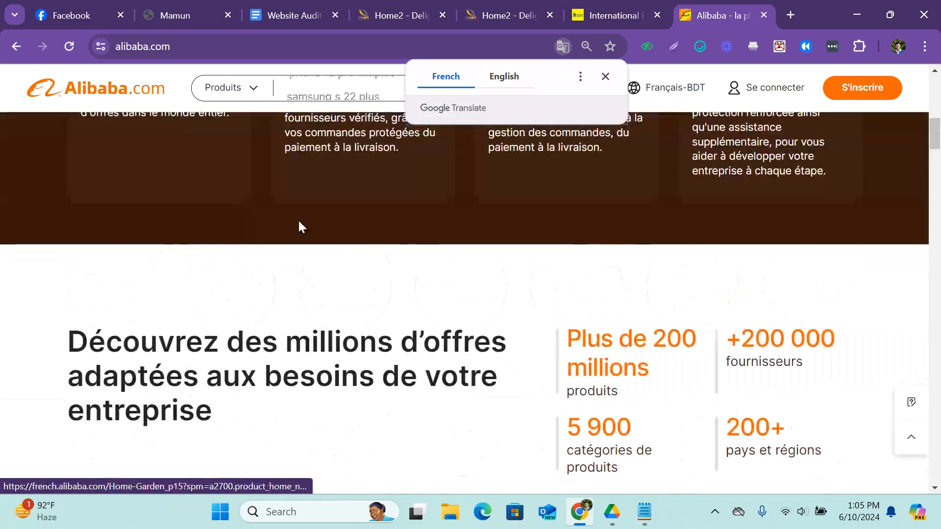
pyautogui.scroll(10, 299, 227)
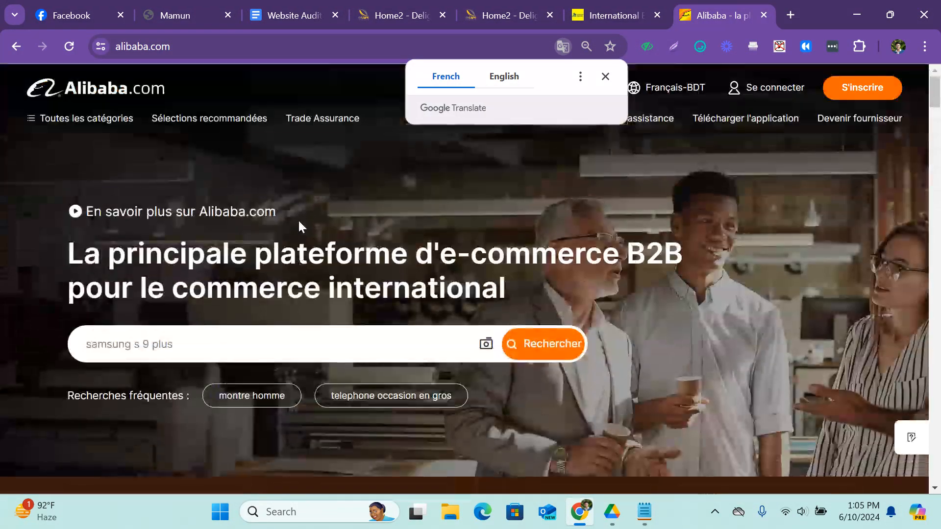
pyautogui.doubleClick(201, 52)
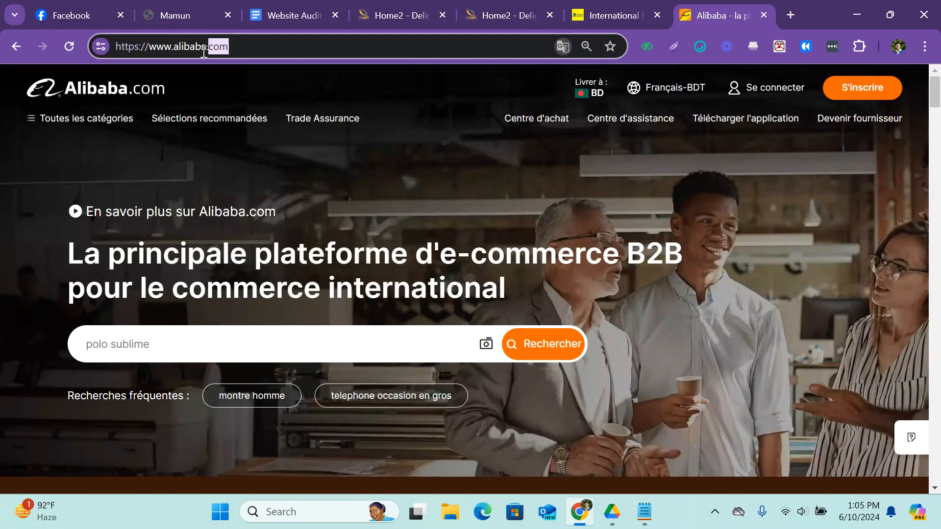
pyautogui.click(429, 110)
# Examine the French homepage's category and product sections, ending back at its main heading.
pyautogui.scroll(-10, 429, 109)
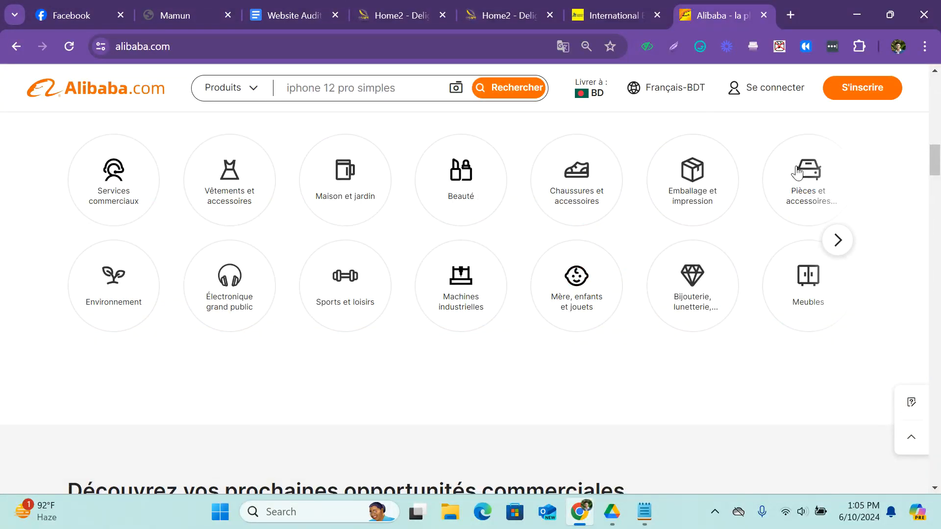
pyautogui.moveTo(936, 160); pyautogui.dragTo(940, 73)
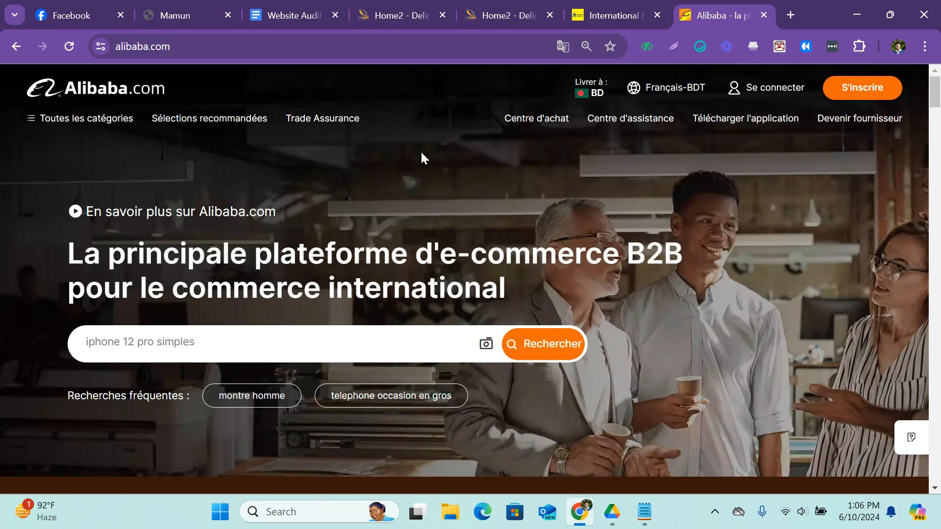
pyautogui.scroll(-12, 421, 151)
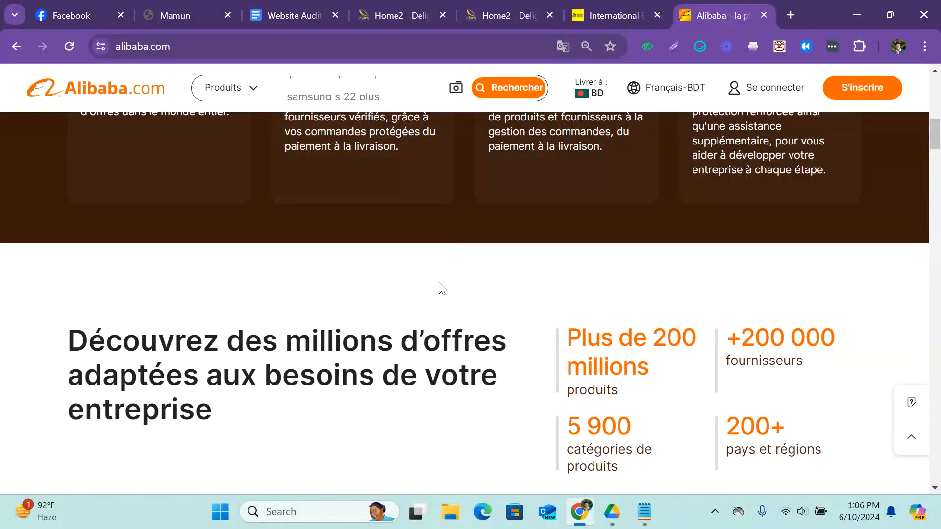
pyautogui.scroll(-12, 443, 289)
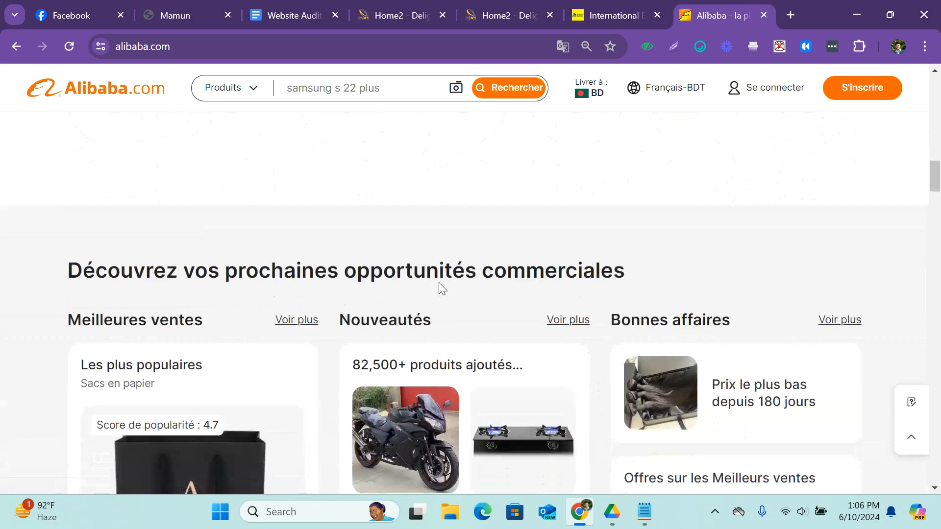
pyautogui.scroll(-5, 439, 283)
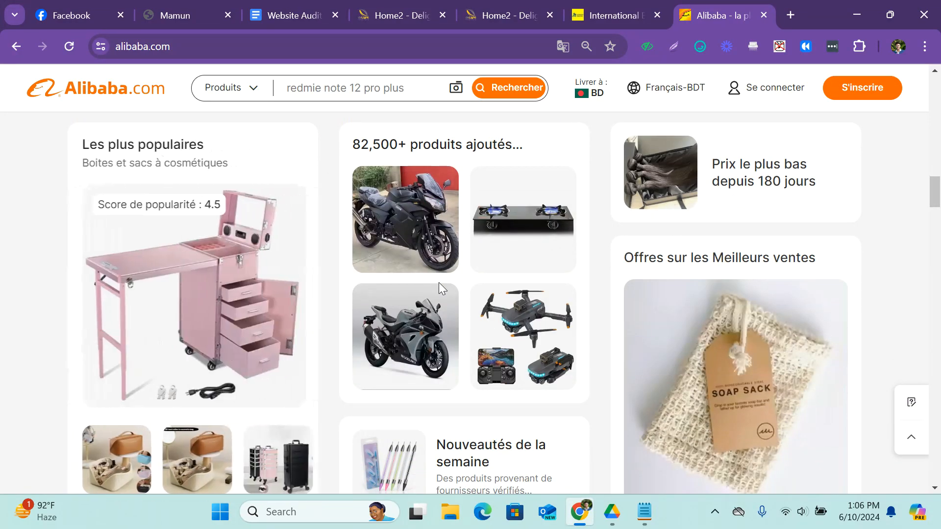
pyautogui.scroll(-11, 439, 282)
pyautogui.scroll(15, 440, 289)
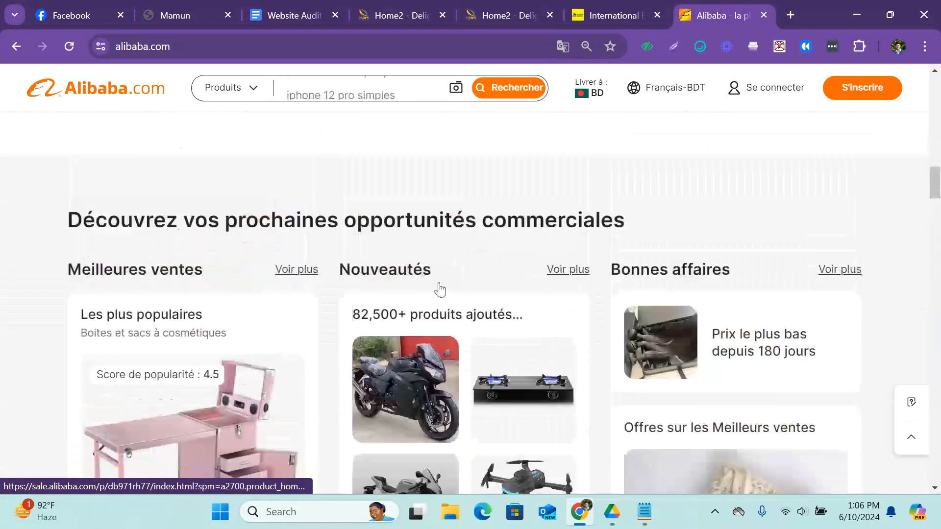
pyautogui.scroll(15, 440, 289)
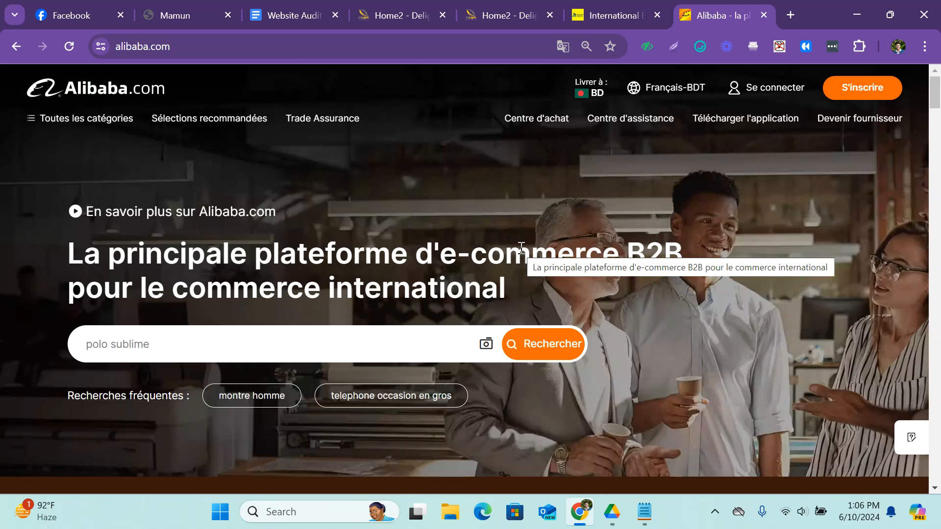
# Open the source code of the French Alibaba homepage and search it for "hreflan".
pyautogui.hotkey('ctrl', 'u')
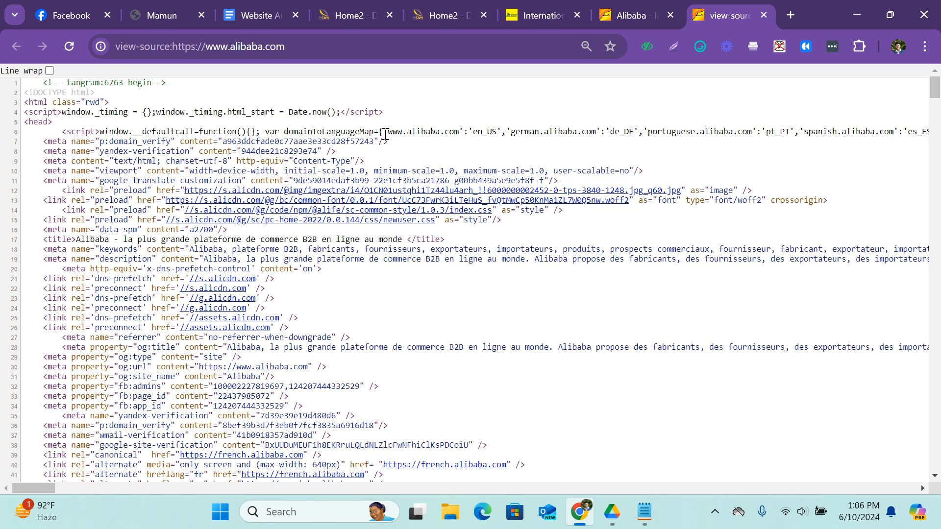
pyautogui.hotkey('ctrl', 'f')
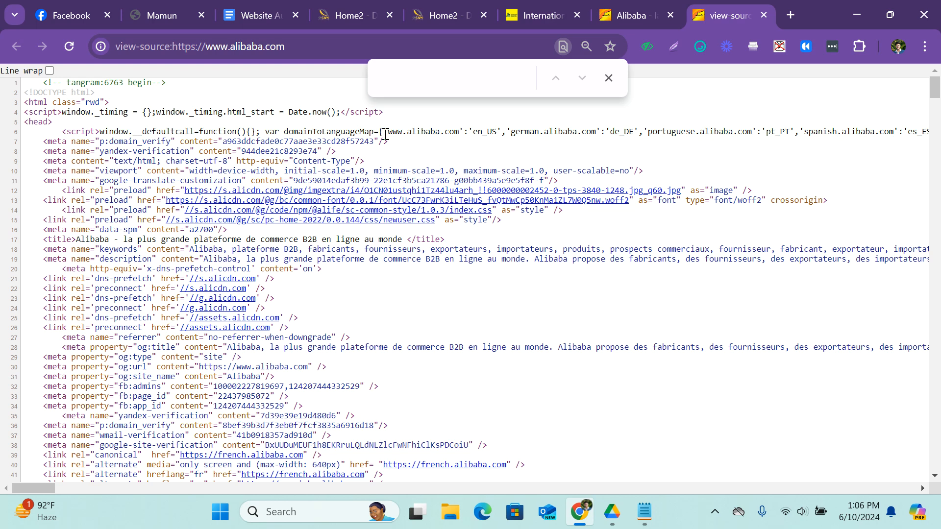
pyautogui.write('href')
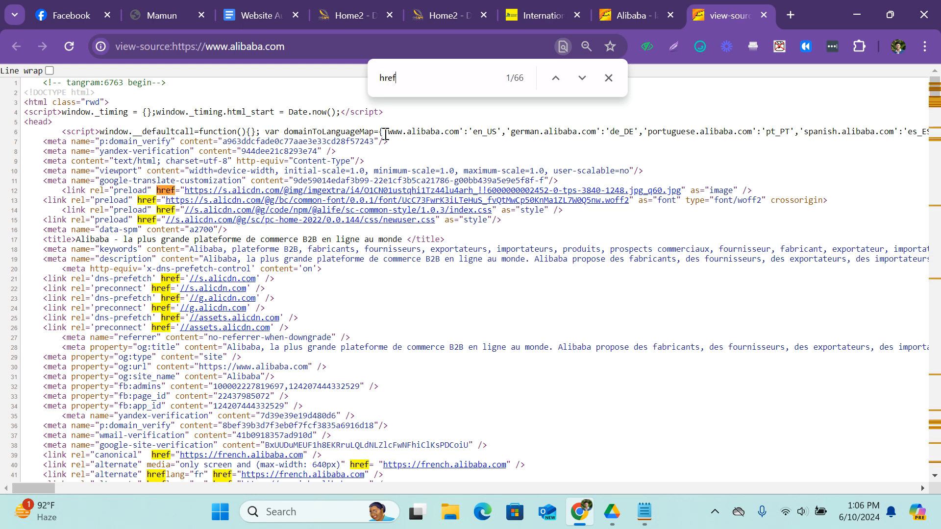
pyautogui.write('lan')
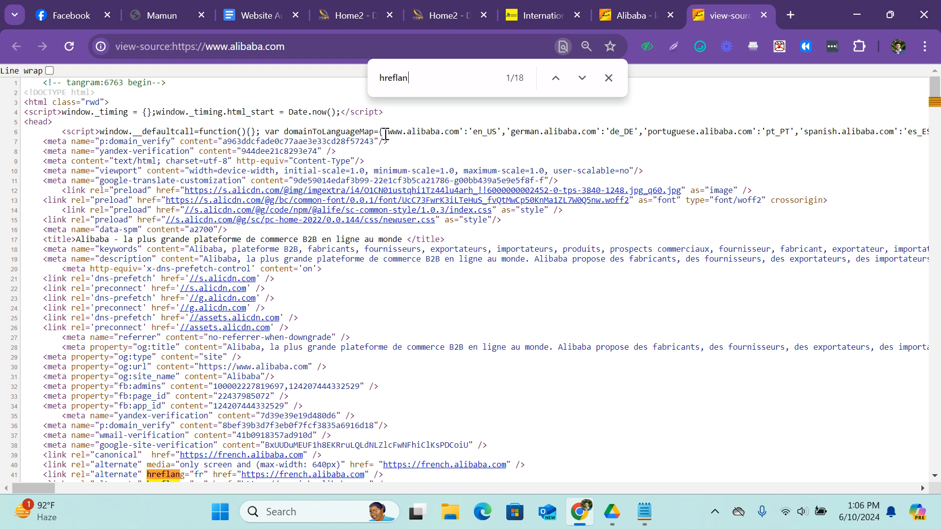
# Examine the list of alternate hreflang links for the language versions in the page source.
pyautogui.scroll(-4, 213, 293)
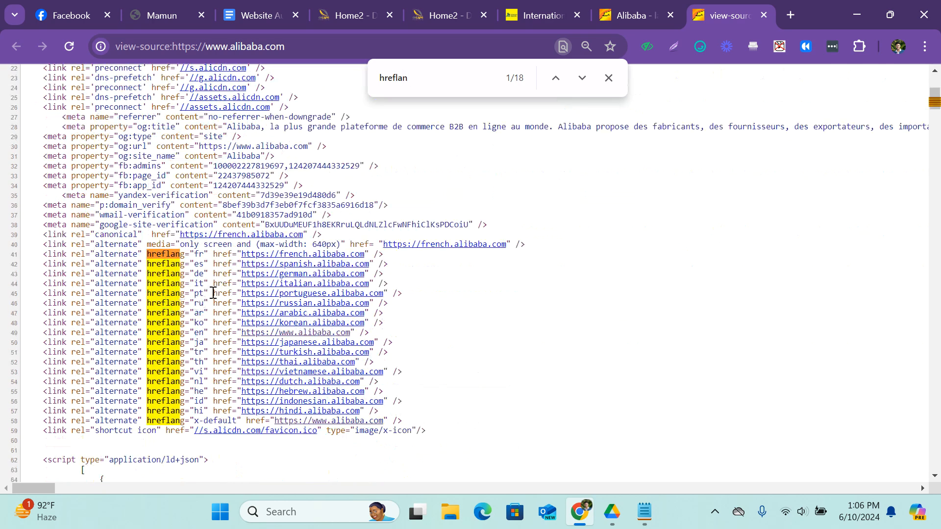
pyautogui.scroll(1, 196, 291)
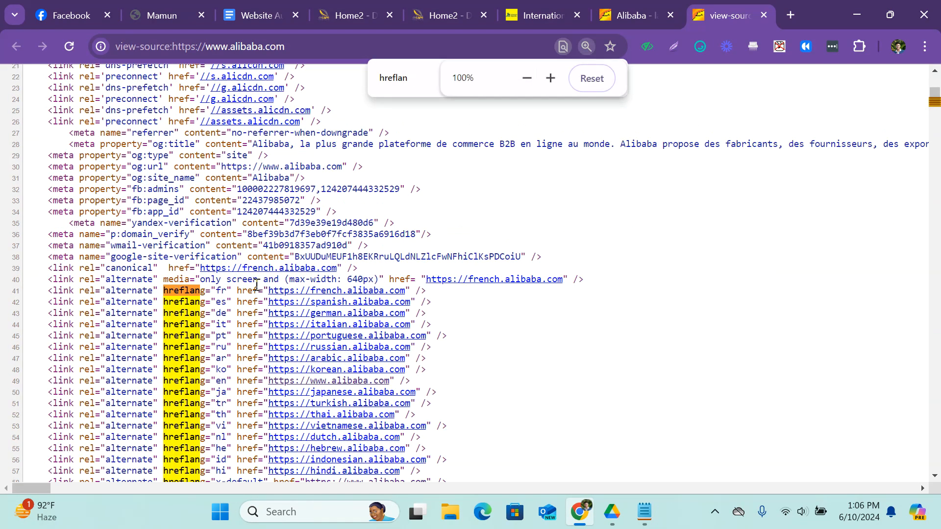
pyautogui.scroll(1, 232, 282)
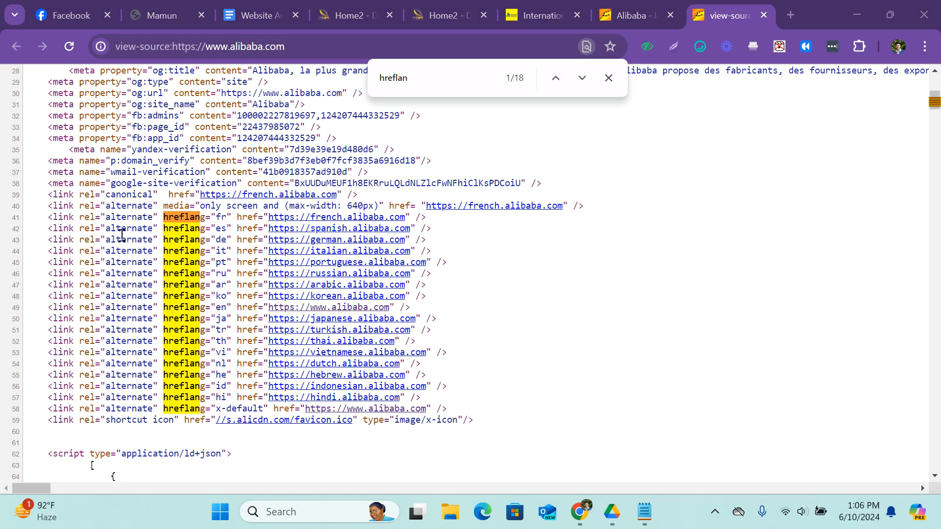
pyautogui.scroll(2, 82, 244)
pyautogui.scroll(-1, 321, 247)
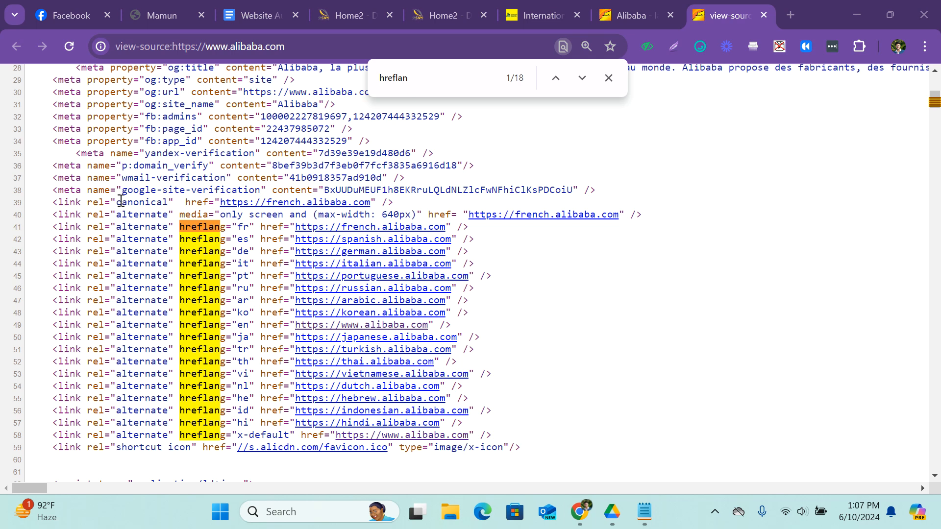
# Highlight the word "canonical" in the link above the hreflang list and inspect that line at a larger size.
pyautogui.moveTo(120, 202); pyautogui.dragTo(169, 207)
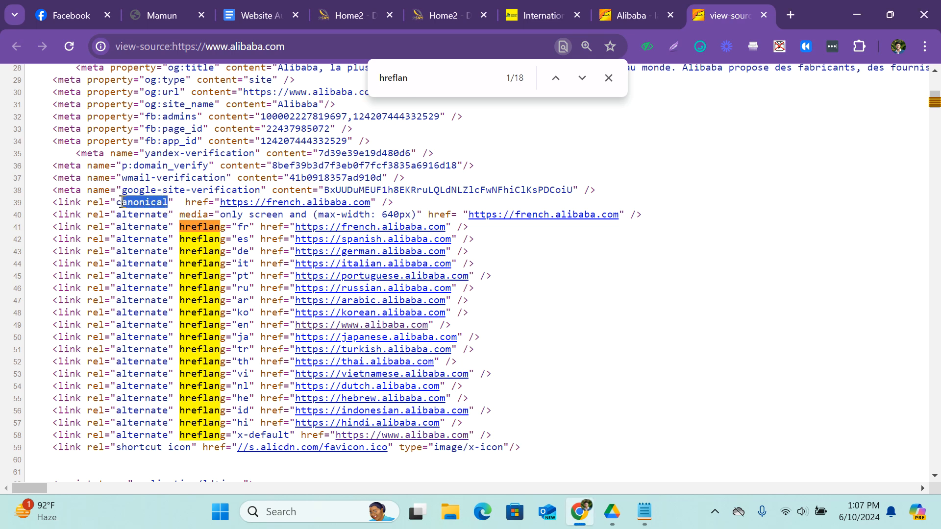
pyautogui.click(121, 202)
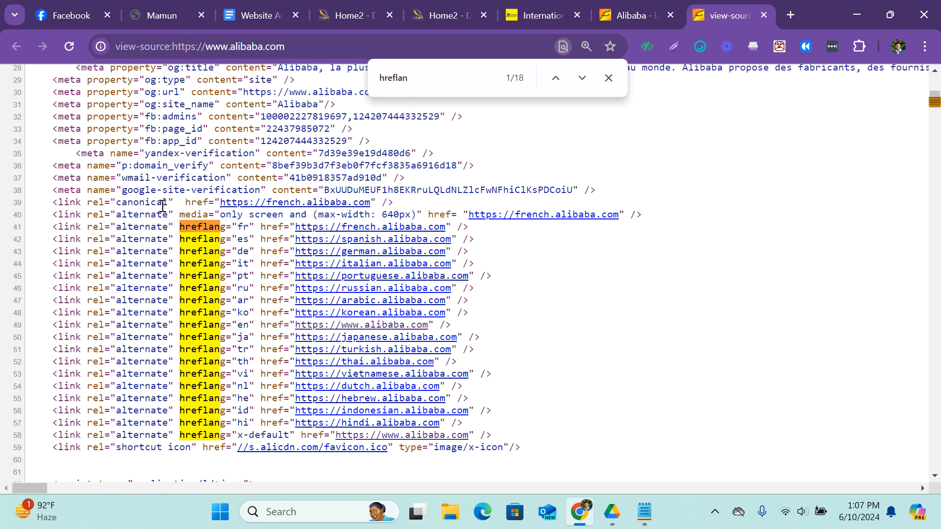
pyautogui.hotkey('ctrl', '+')
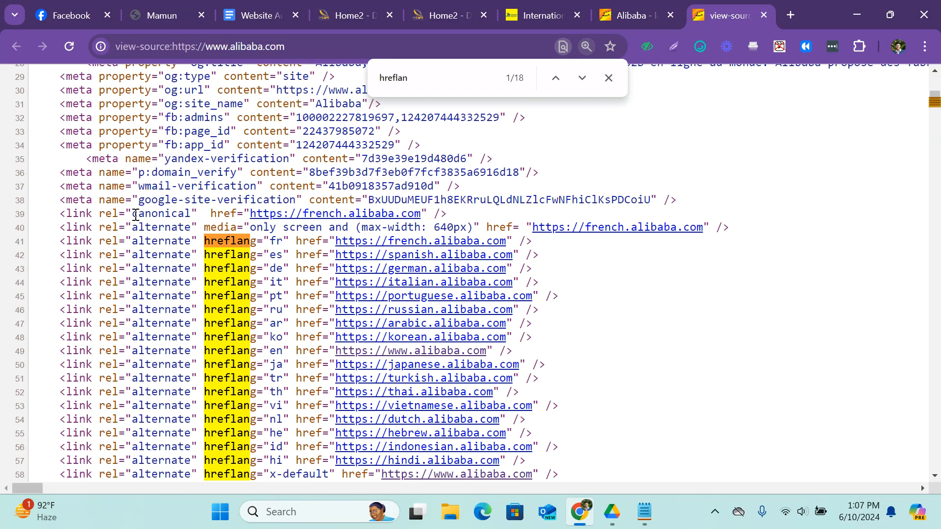
# Highlight the rel="canonical" attribute, the hreflang="fr" attribute and the hreflang="es" attribute one after another in the page source.
pyautogui.moveTo(99, 214); pyautogui.dragTo(193, 214)
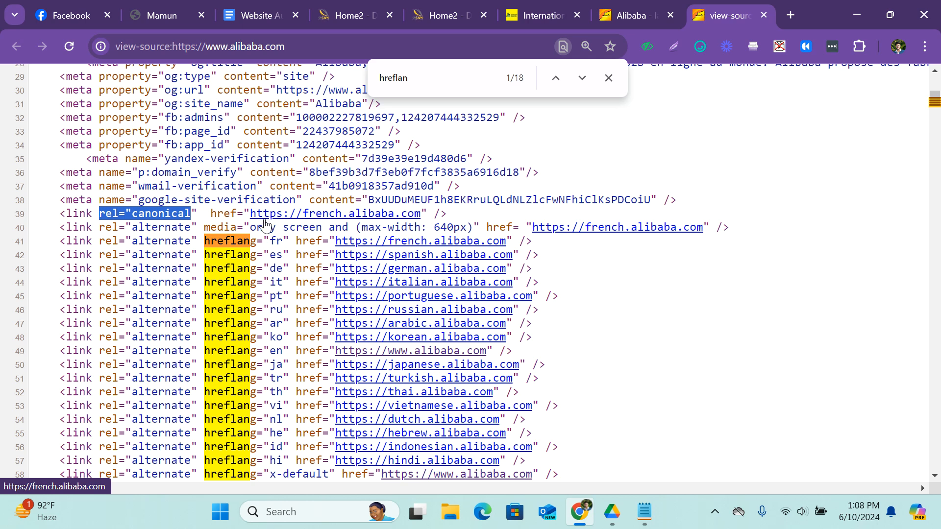
pyautogui.click(224, 245)
pyautogui.scroll(-1, 225, 245)
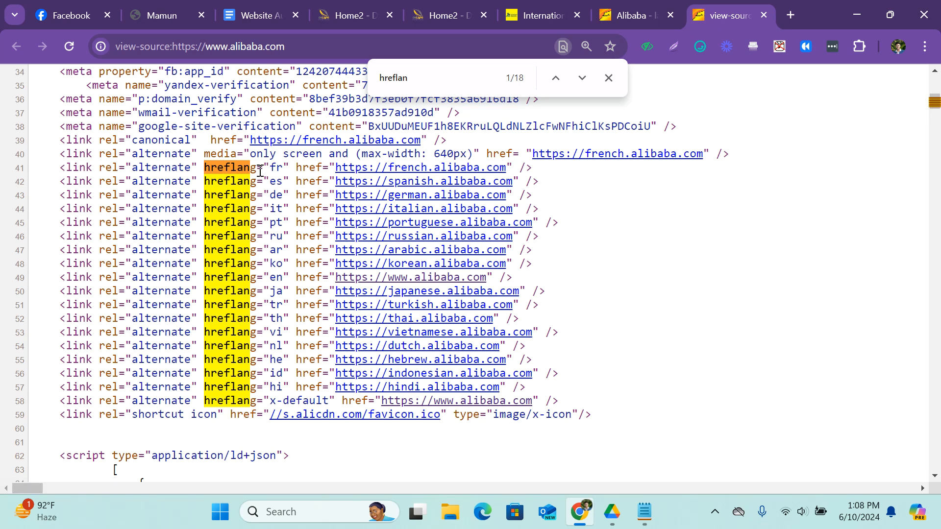
pyautogui.moveTo(205, 169); pyautogui.dragTo(286, 173)
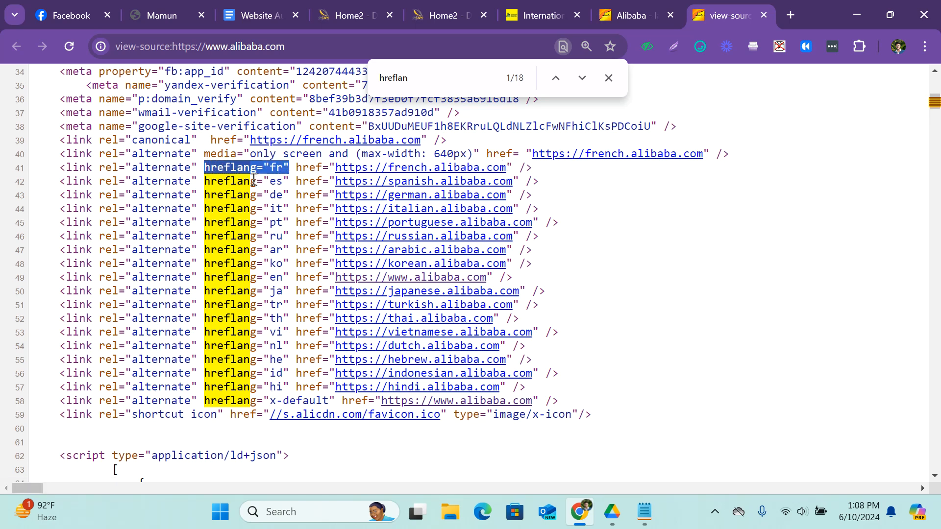
pyautogui.moveTo(205, 186); pyautogui.dragTo(292, 186)
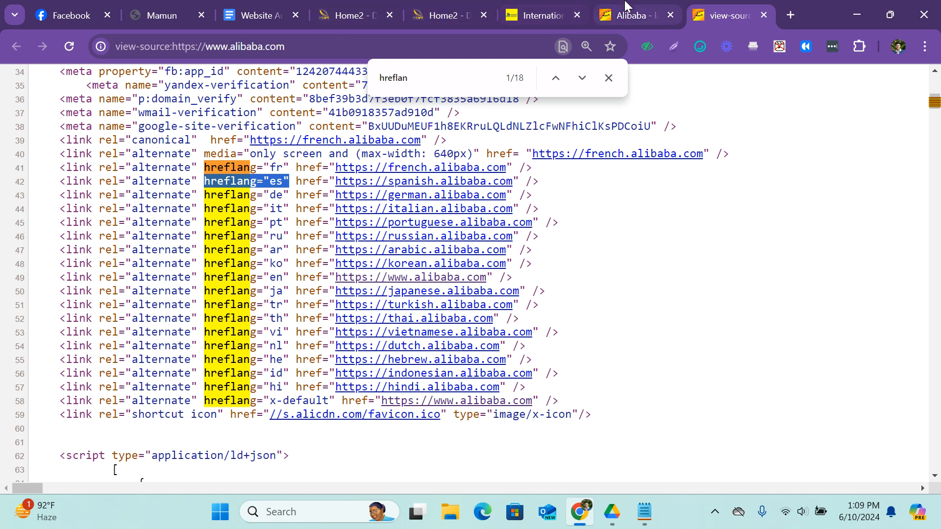
# View the French Alibaba homepage at 100% zoom and return to its source code.
pyautogui.click(632, 15)
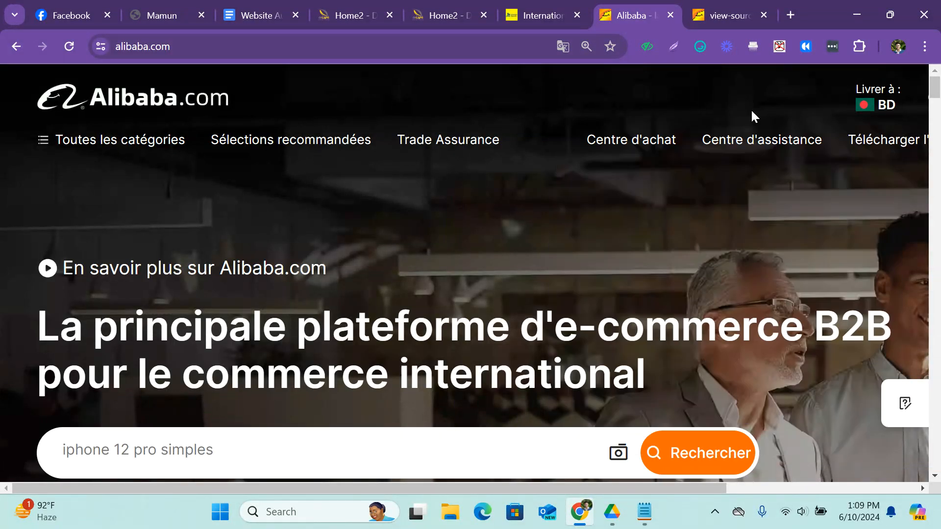
pyautogui.hotkey('ctrl', '-')
pyautogui.hotkey('ctrl', '-')
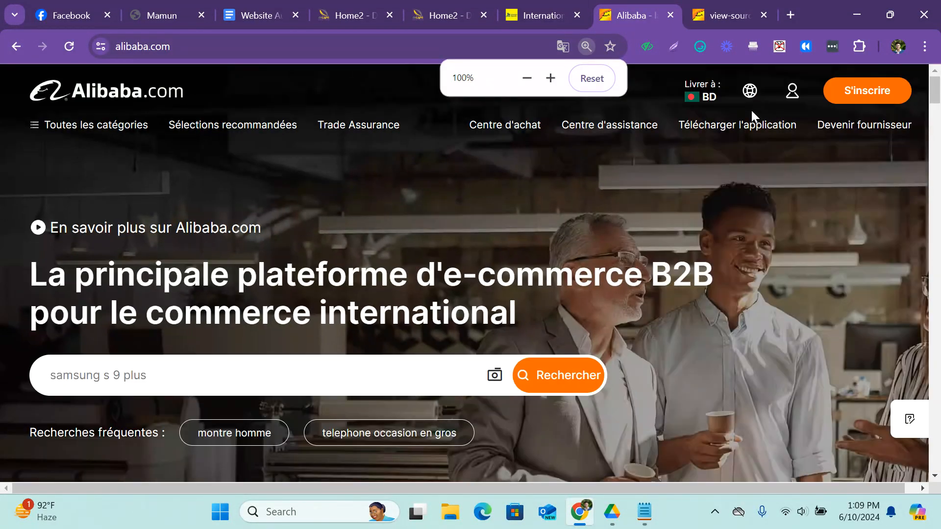
pyautogui.moveTo(793, 97)
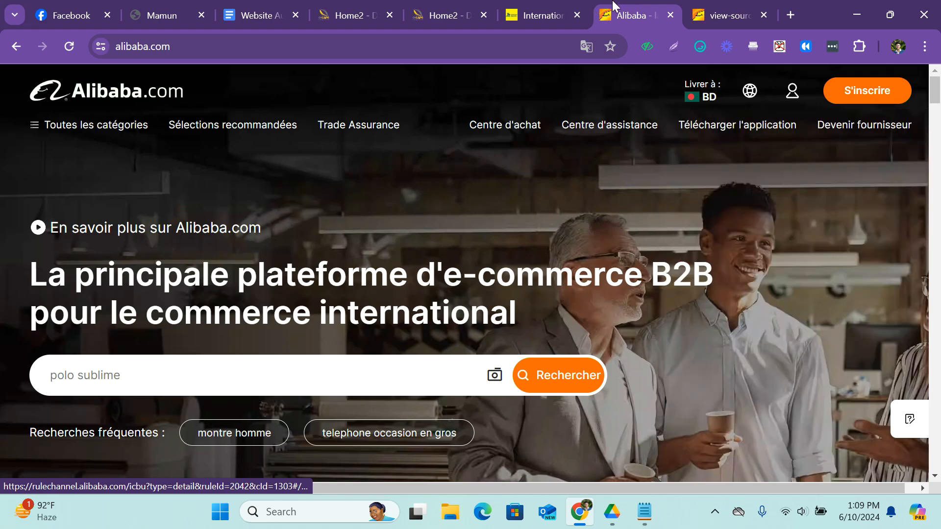
pyautogui.click(718, 10)
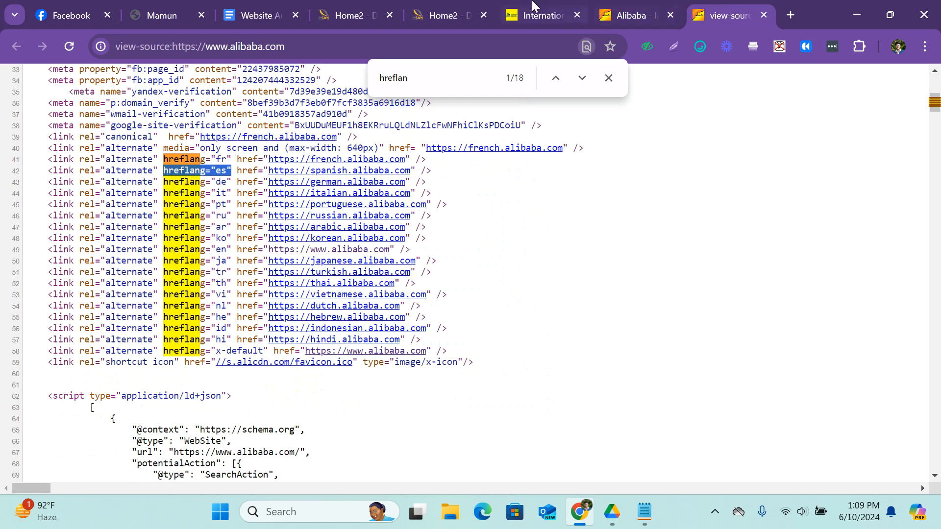
# Check the Meta 'hreflang' row of the Website Audit Report and look through the sections of the Delight Interiors homepage.
pyautogui.click(458, 9)
pyautogui.click(260, 6)
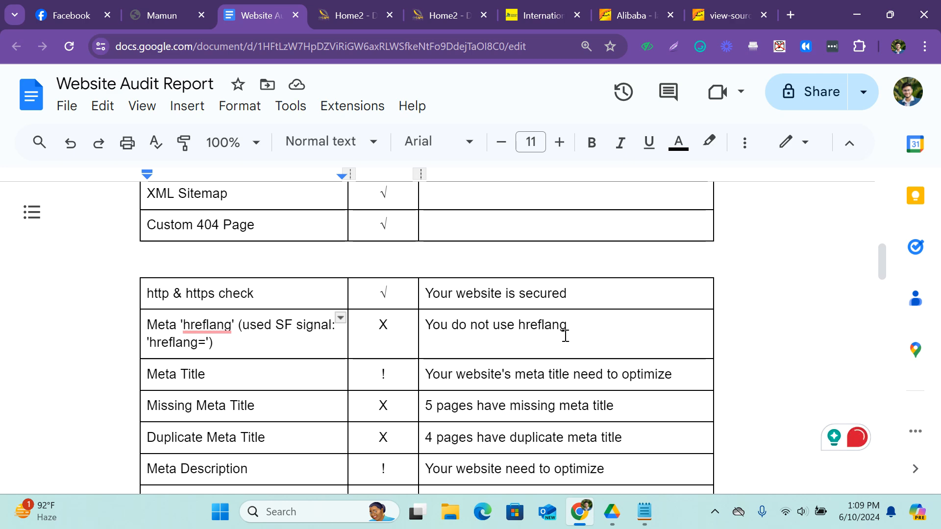
pyautogui.click(373, 14)
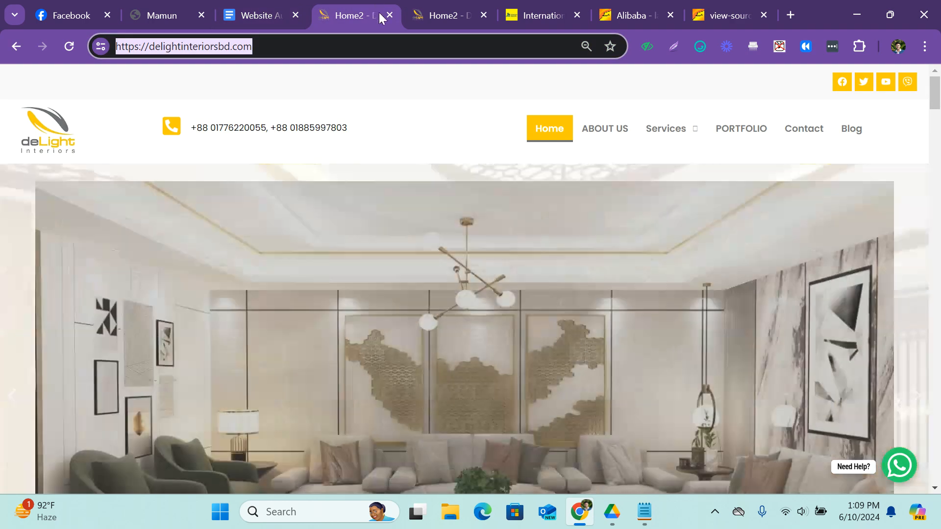
pyautogui.scroll(-15, 280, 264)
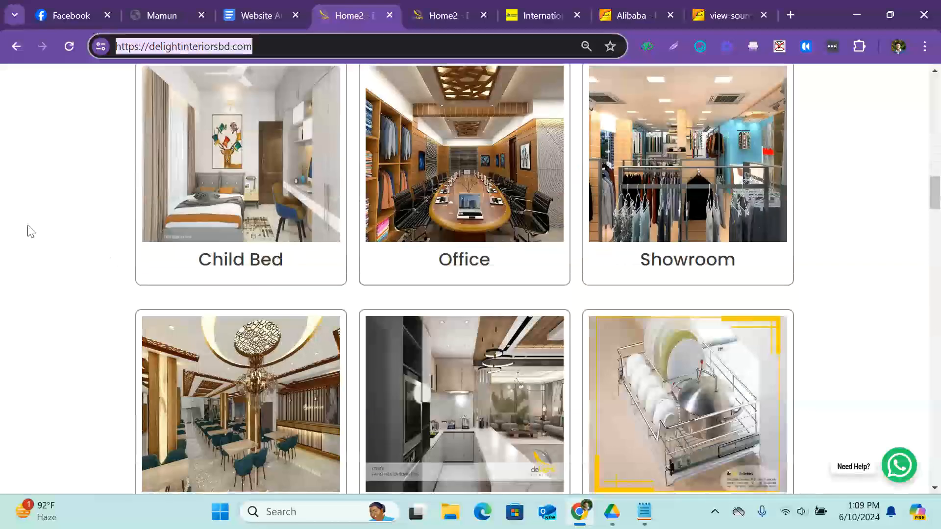
pyautogui.scroll(-15, 482, 196)
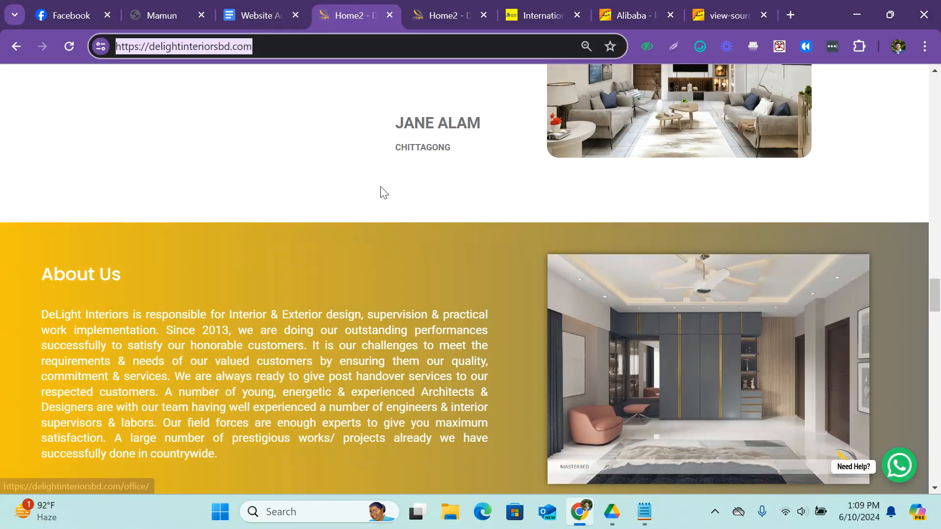
pyautogui.scroll(-13, 384, 187)
pyautogui.scroll(9, 384, 187)
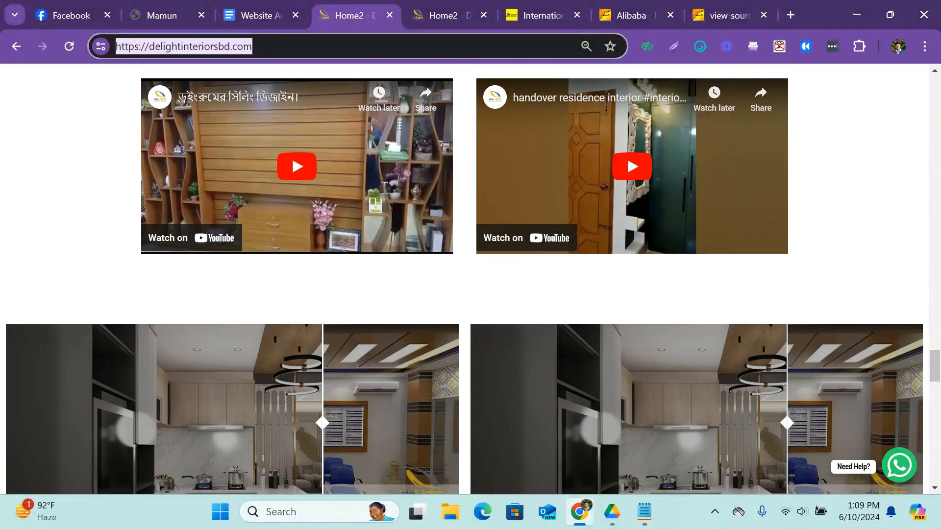
# Close the Alibaba homepage and its source code, and go back to the banner of the Delight Interiors homepage.
pyautogui.click(681, 15)
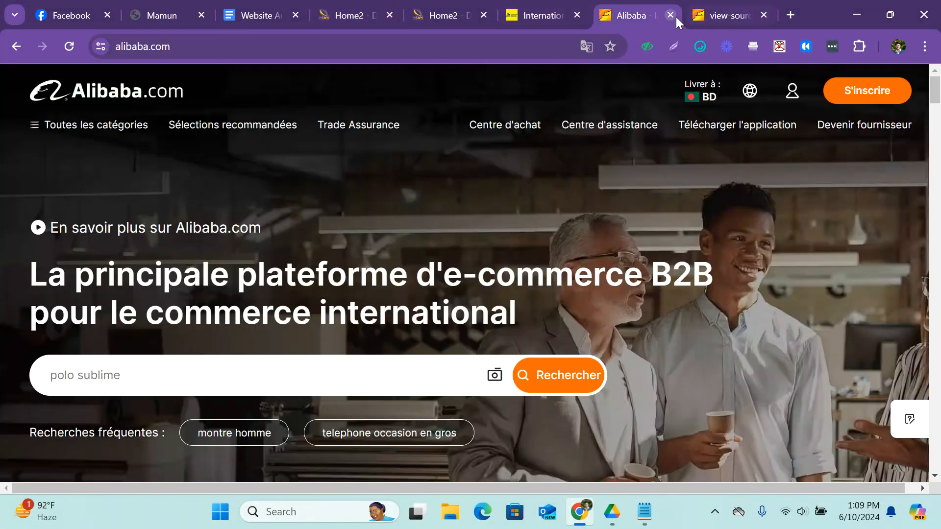
pyautogui.click(675, 16)
pyautogui.click(679, 16)
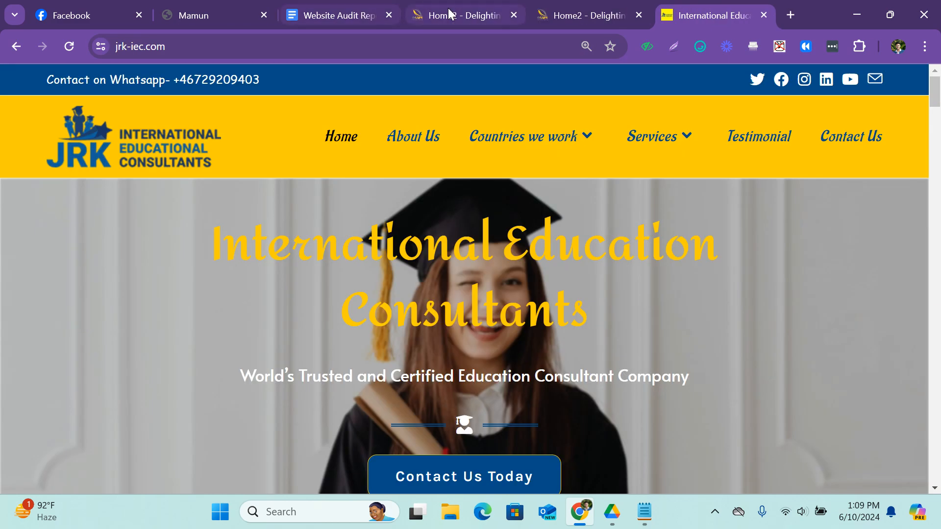
pyautogui.click(463, 15)
pyautogui.click(774, 111)
pyautogui.scroll(10, 775, 112)
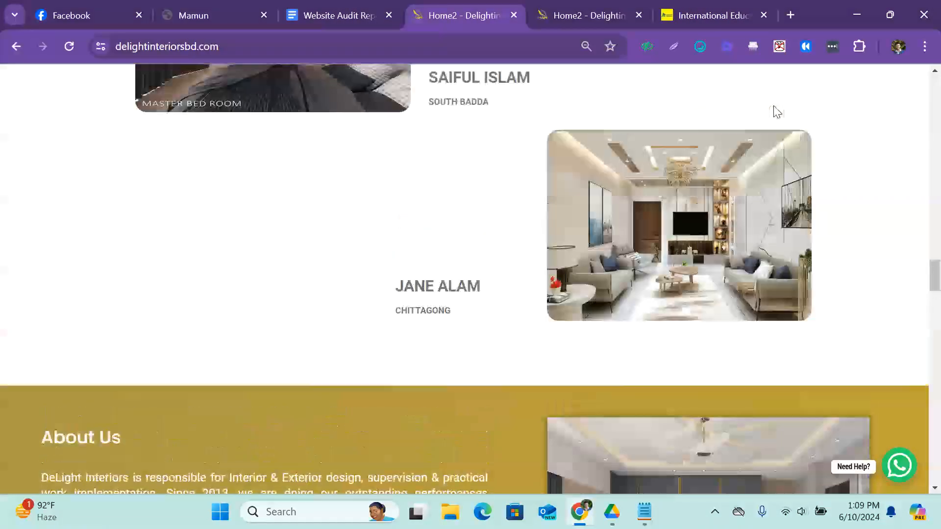
pyautogui.scroll(15, 777, 112)
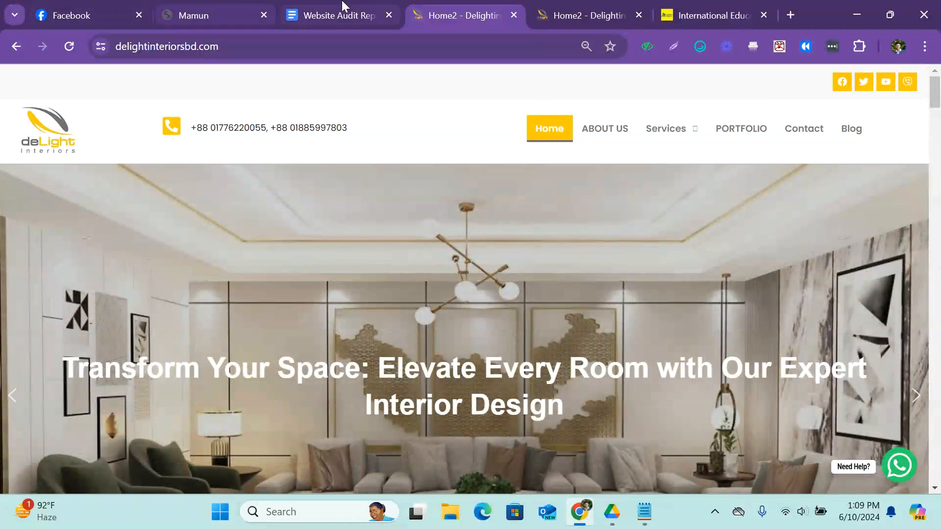
# Highlight the "Meta Title" entry in the Website Audit Report and search Google for "delightinteriorsbd" in a new tab.
pyautogui.click(342, 11)
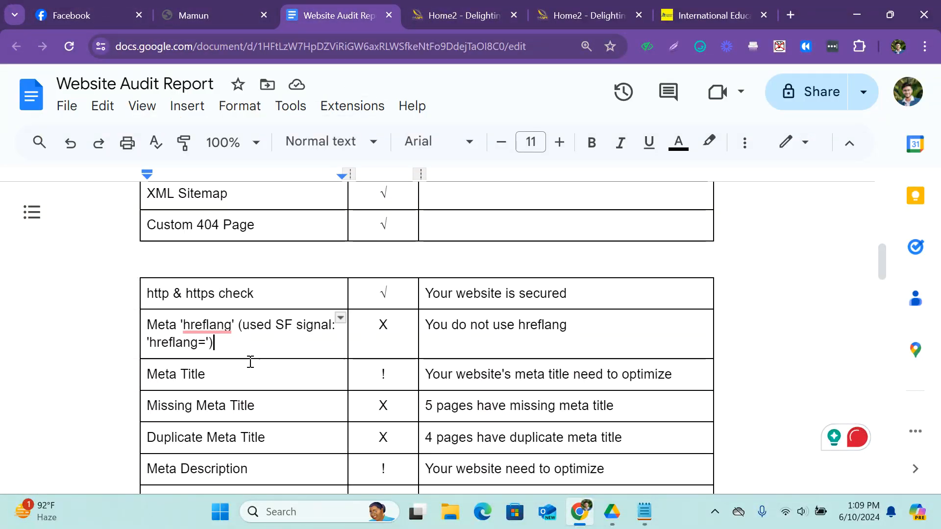
pyautogui.moveTo(220, 375); pyautogui.dragTo(146, 376)
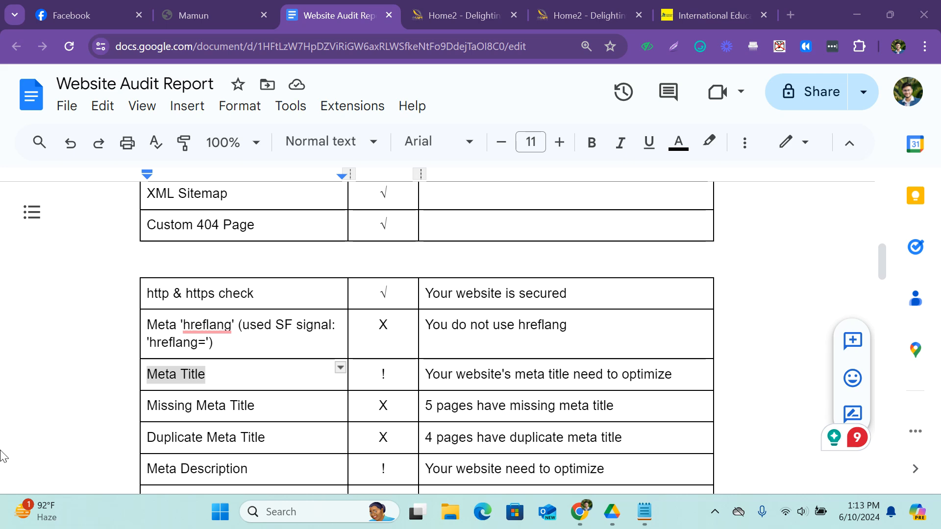
pyautogui.click(791, 15)
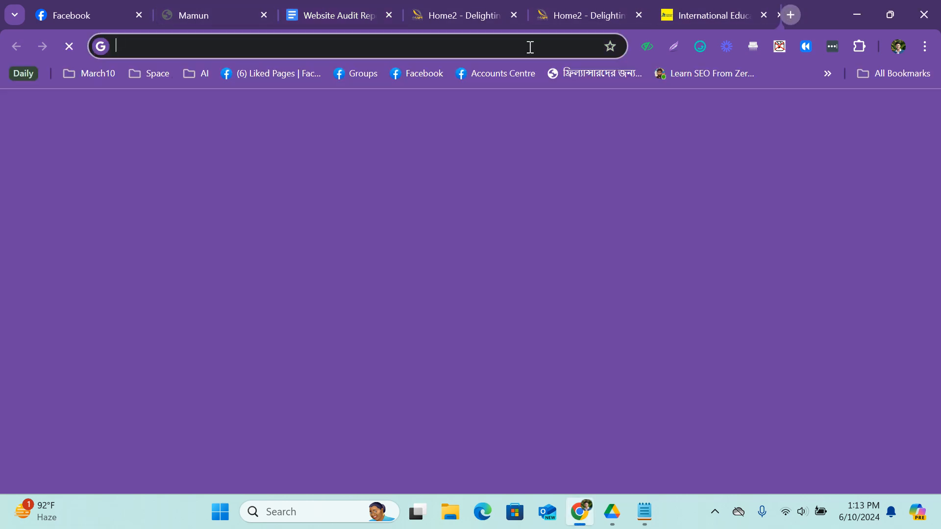
pyautogui.write('deli')
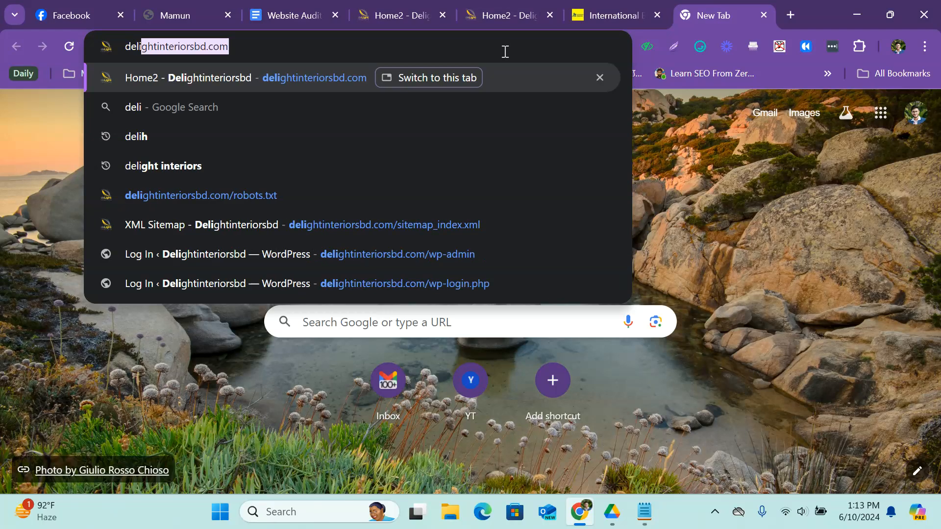
pyautogui.write('ghtinteriorsbd')
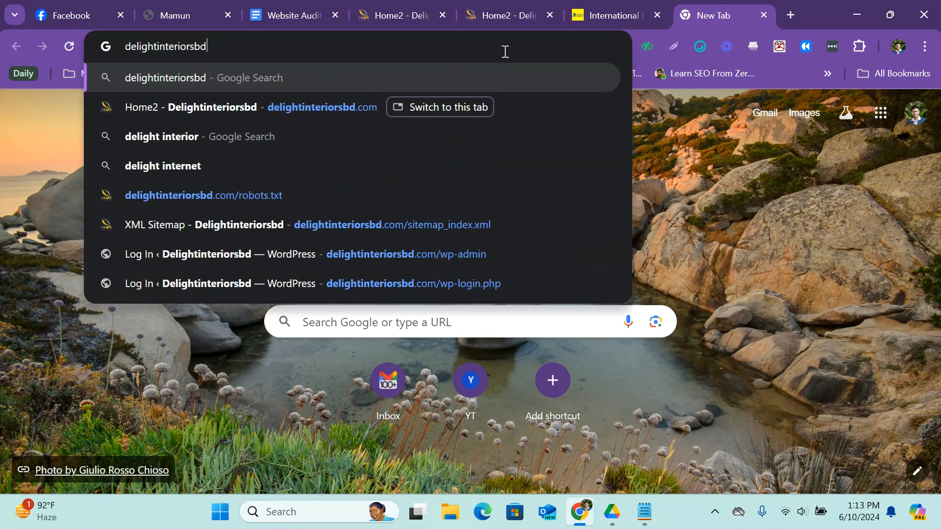
pyautogui.press('Return')
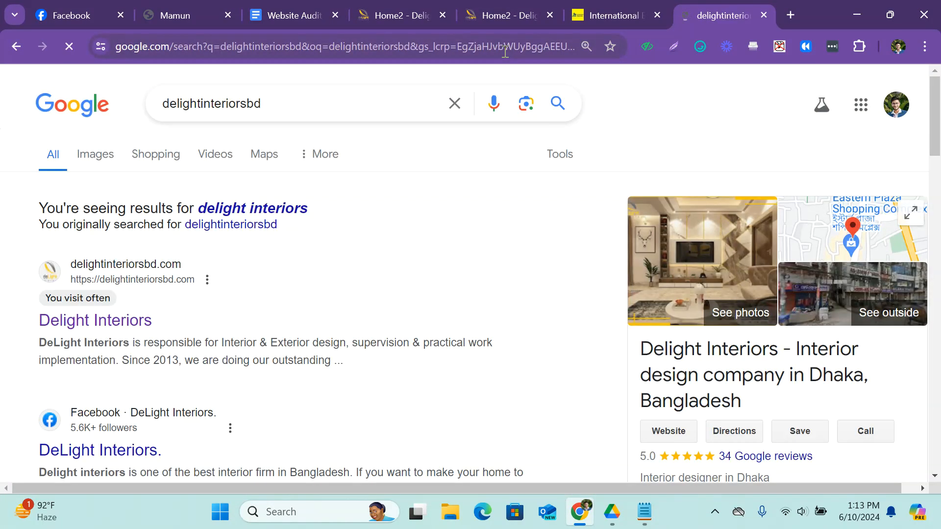
# Look through the search results and highlight the title and description of the Interior Delights result at a larger size.
pyautogui.scroll(-3, 166, 275)
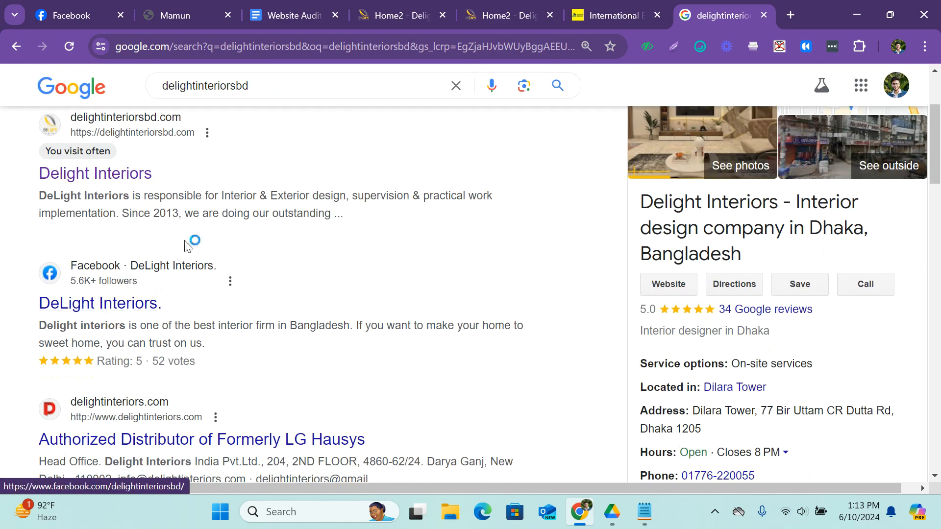
pyautogui.scroll(-15, 158, 242)
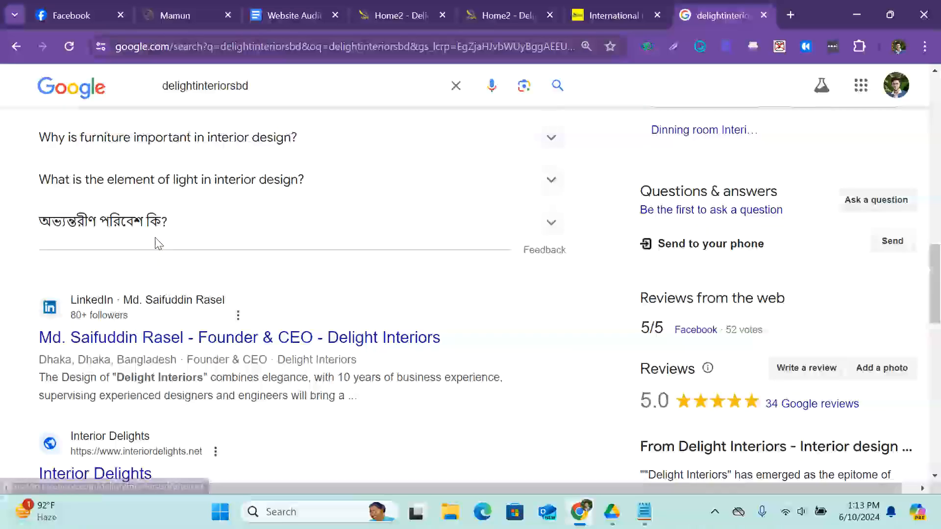
pyautogui.scroll(-10, 157, 243)
pyautogui.scroll(4, 158, 243)
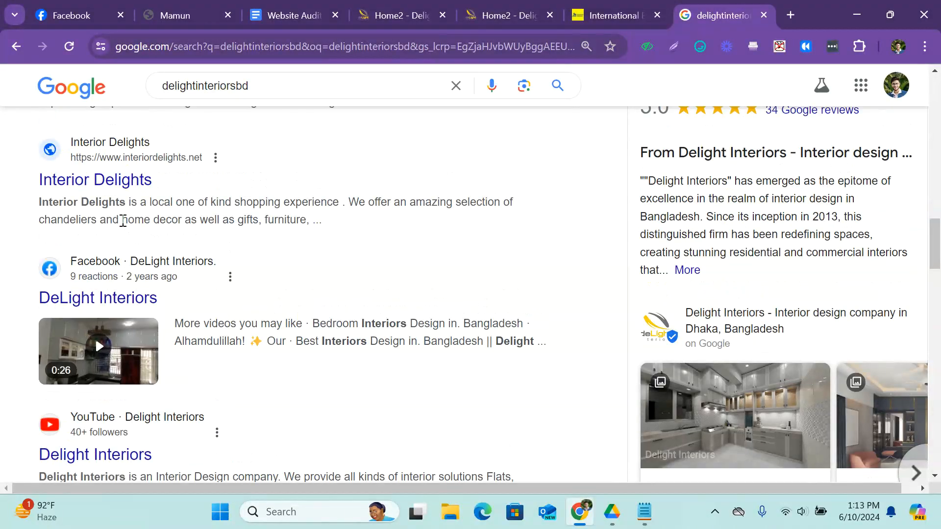
pyautogui.scroll(2, 122, 221)
pyautogui.moveTo(16, 223); pyautogui.dragTo(225, 235)
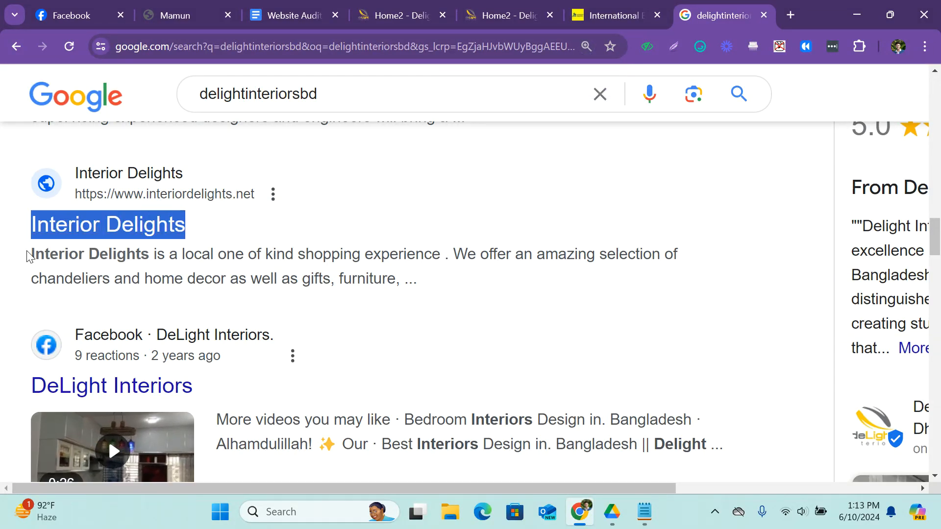
pyautogui.moveTo(28, 256); pyautogui.dragTo(410, 279)
# Find the "Office – Delightinteriorsbd" result and highlight its title and its description text.
pyautogui.scroll(-3, 343, 287)
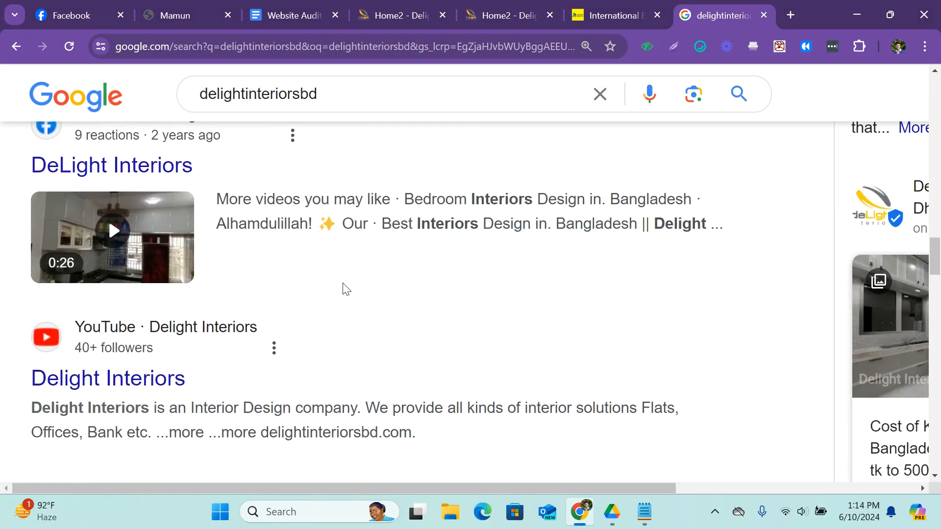
pyautogui.scroll(-5, 343, 289)
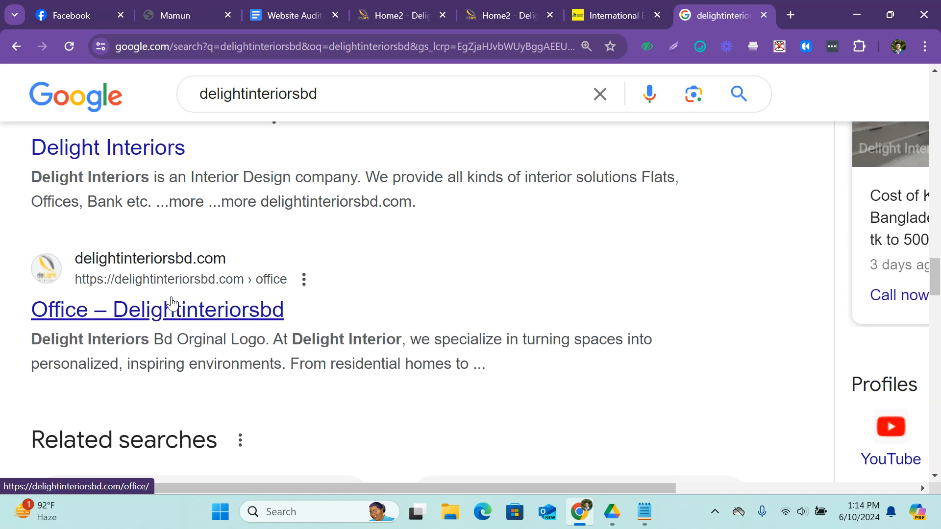
pyautogui.scroll(-1, 171, 302)
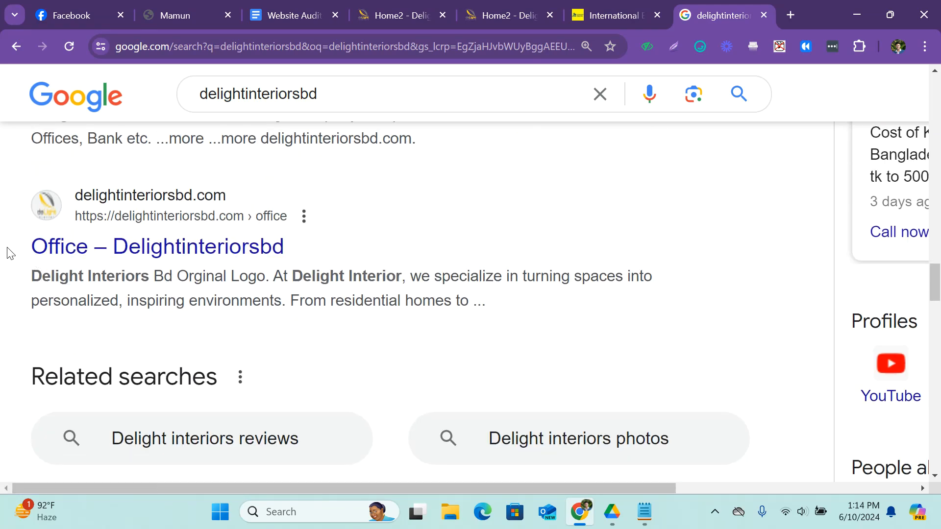
pyautogui.moveTo(7, 254); pyautogui.dragTo(300, 256)
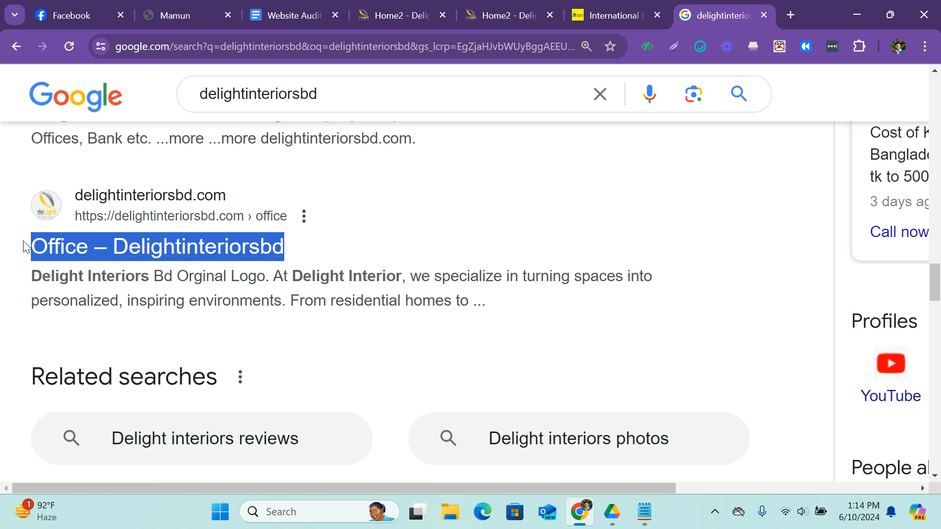
pyautogui.moveTo(31, 273); pyautogui.dragTo(493, 312)
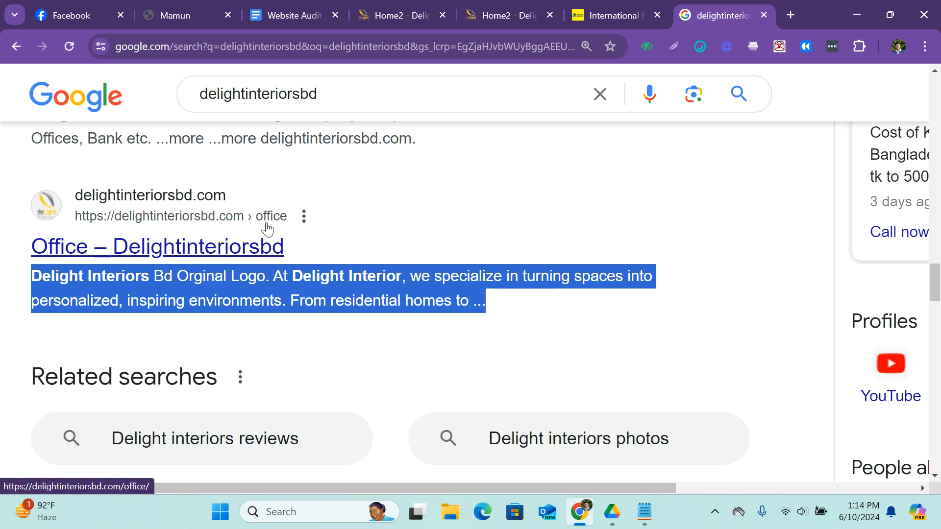
# Search Google for "delightinteriorsbd office" and view the results at 125% zoom.
pyautogui.click(338, 100)
pyautogui.write('office')
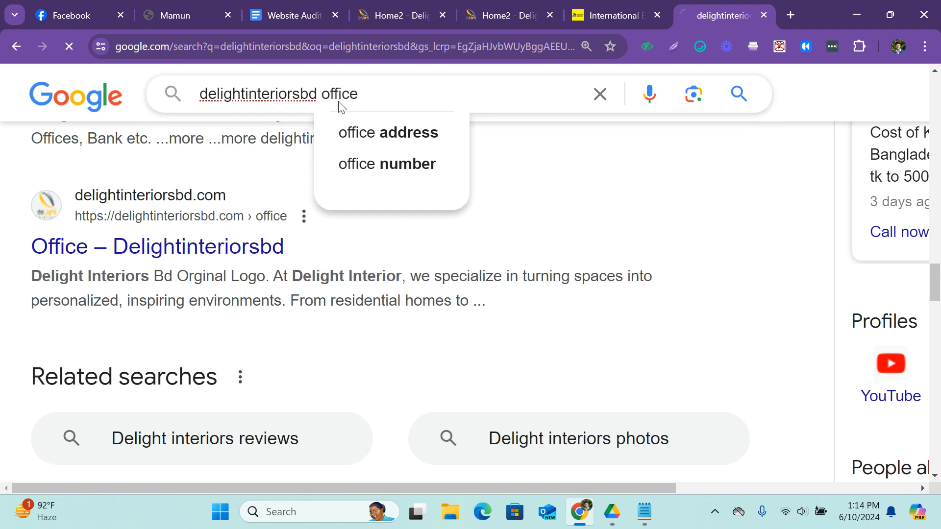
pyautogui.press('Return')
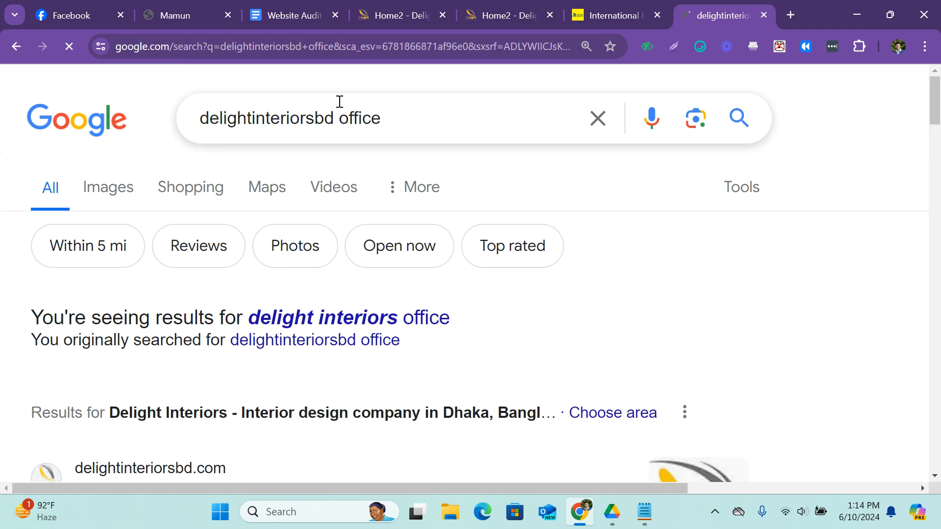
pyautogui.scroll(-5, 319, 169)
pyautogui.hotkey('ctrl', '-')
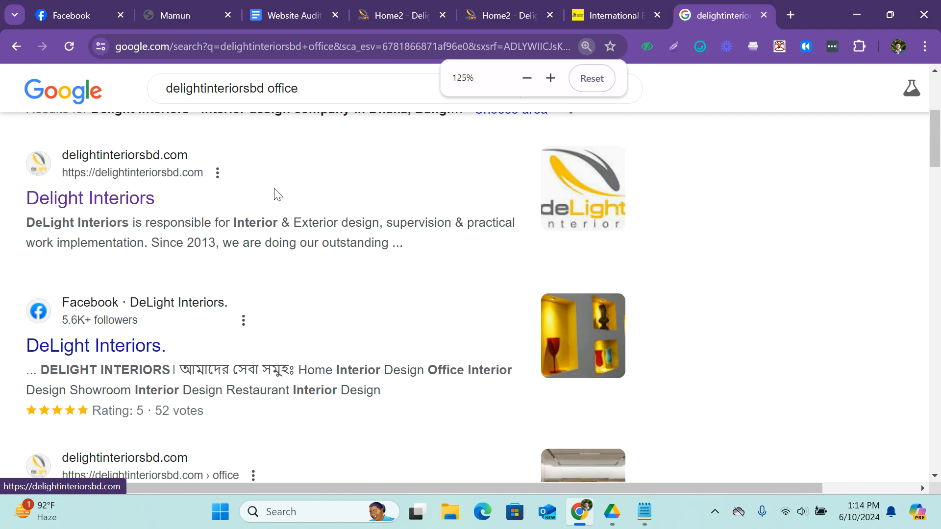
# Highlight the title and description of the "Office – Delightinteriorsbd" result and of the Facebook "DeLight Interiors." result below it.
pyautogui.scroll(-5, 120, 248)
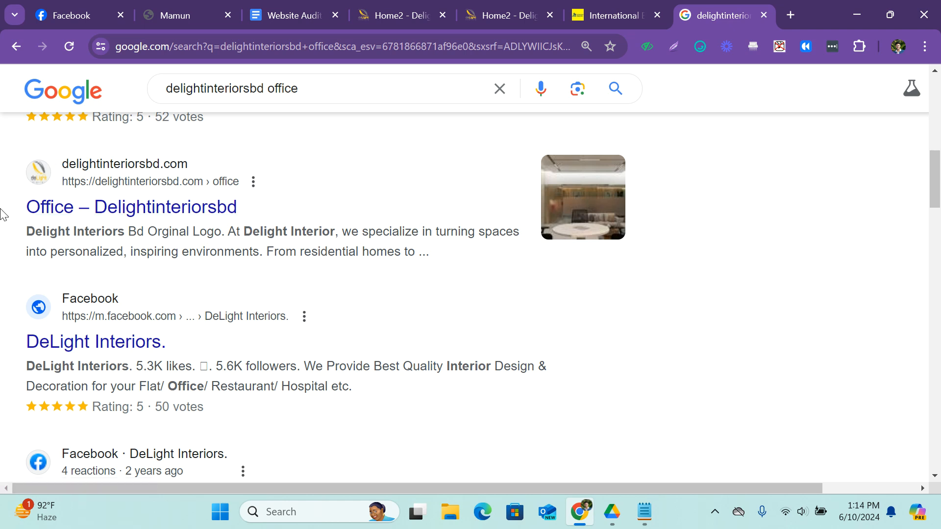
pyautogui.moveTo(21, 212); pyautogui.dragTo(233, 224)
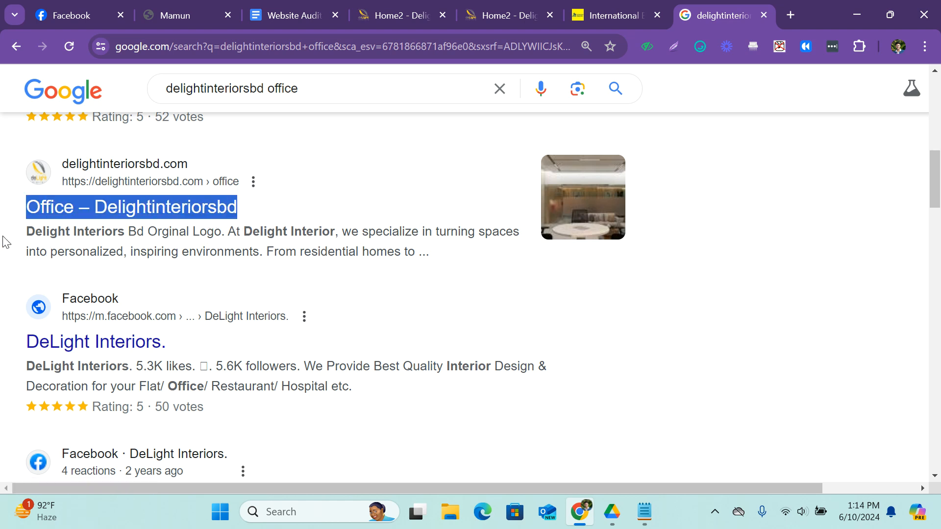
pyautogui.moveTo(22, 234); pyautogui.dragTo(424, 256)
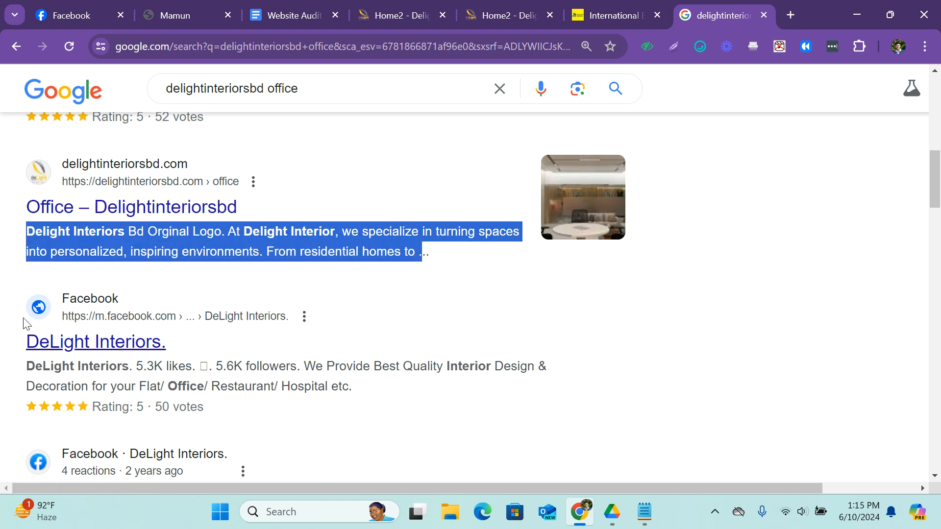
pyautogui.moveTo(27, 344); pyautogui.dragTo(164, 345)
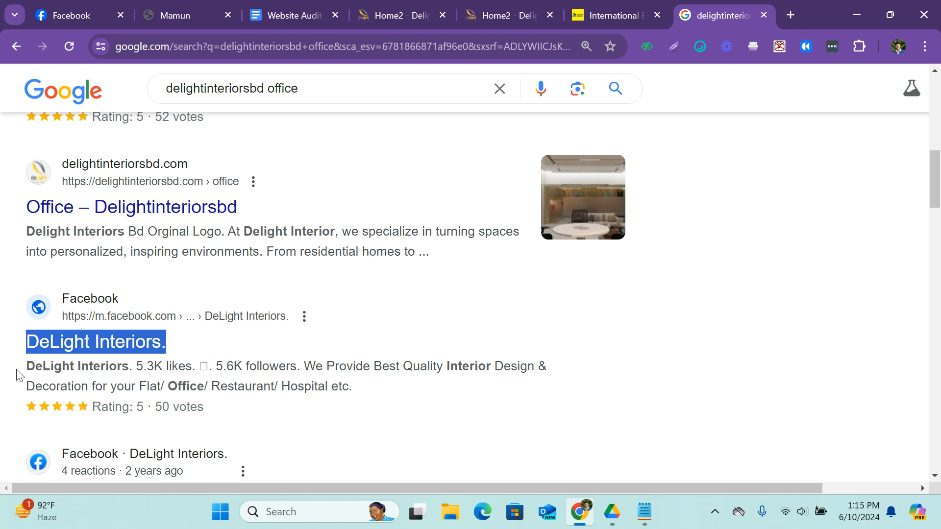
pyautogui.moveTo(24, 371); pyautogui.dragTo(342, 388)
# Find the delightinteriors.com result "Authorized Distributor of Formerly LG Hausys" and highlight its title and description.
pyautogui.scroll(-10, 302, 352)
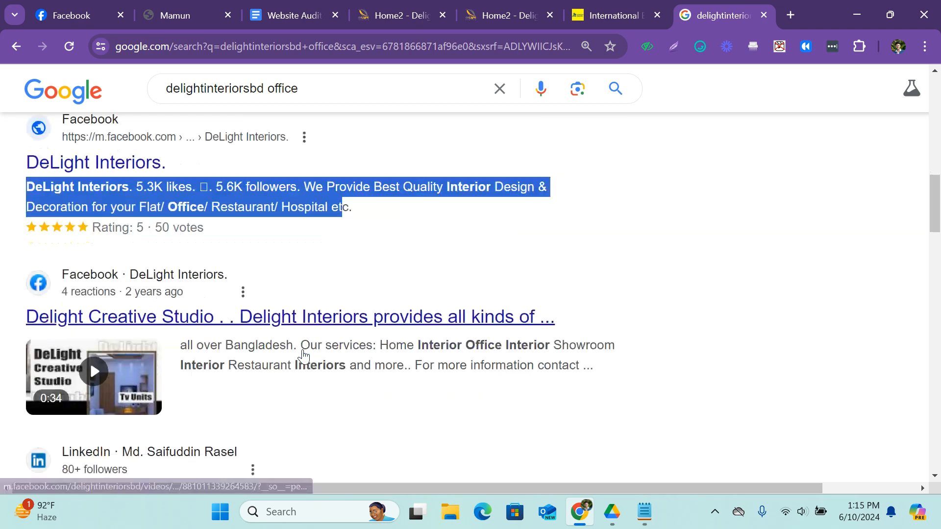
pyautogui.scroll(2, 245, 314)
pyautogui.scroll(-2, 172, 270)
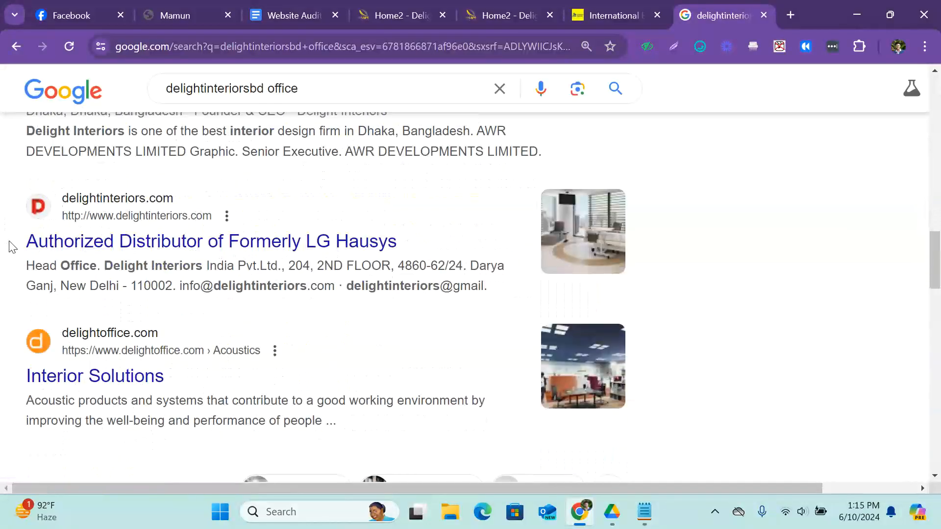
pyautogui.moveTo(28, 243); pyautogui.dragTo(399, 243)
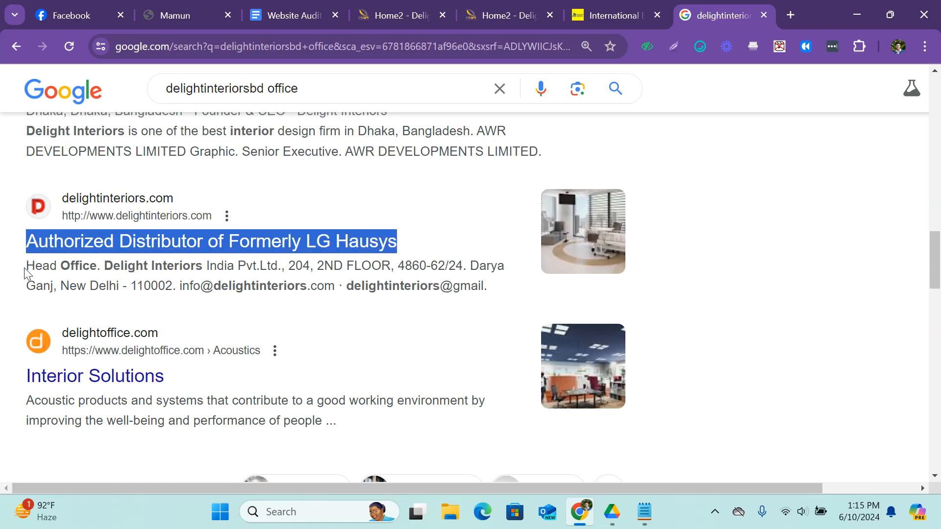
pyautogui.moveTo(24, 267); pyautogui.dragTo(496, 290)
# Go back over the search results from the first one and highlight the "Office – Delightinteriorsbd" title again.
pyautogui.scroll(20, 371, 279)
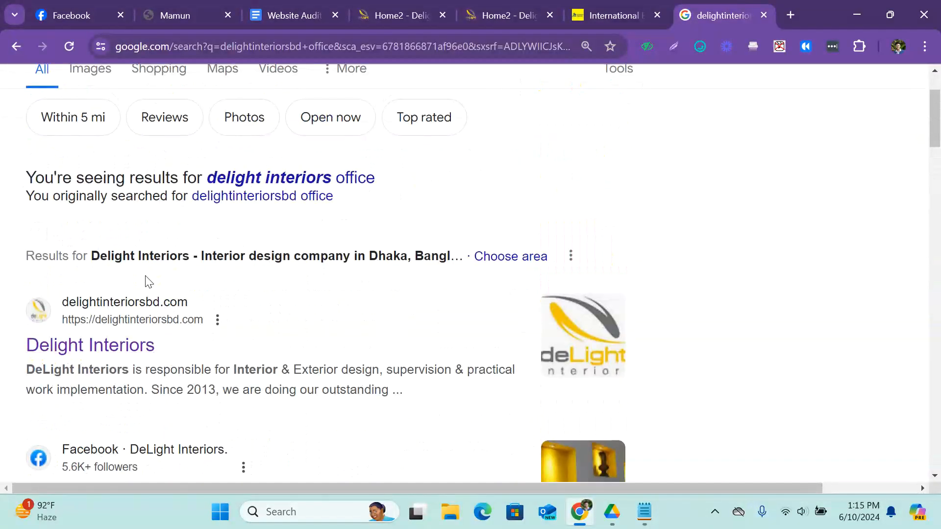
pyautogui.scroll(-3, 147, 283)
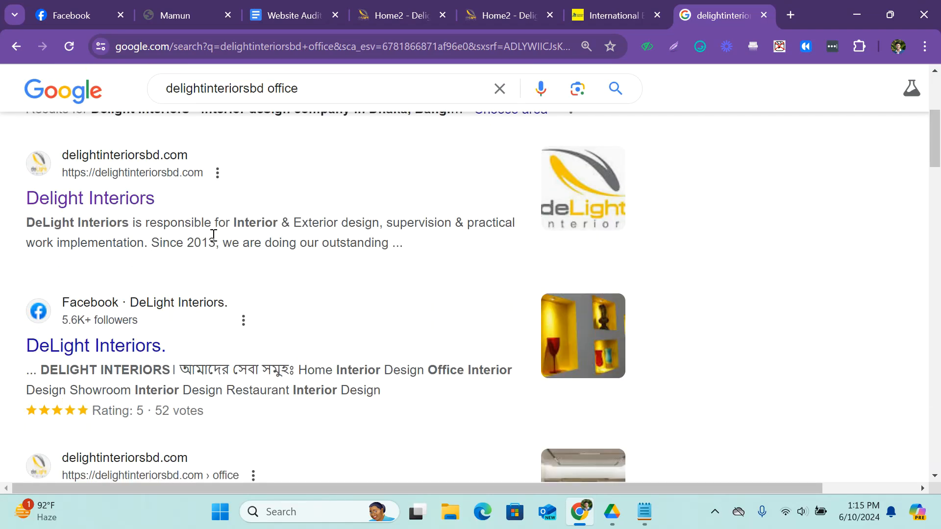
pyautogui.scroll(-7, 263, 247)
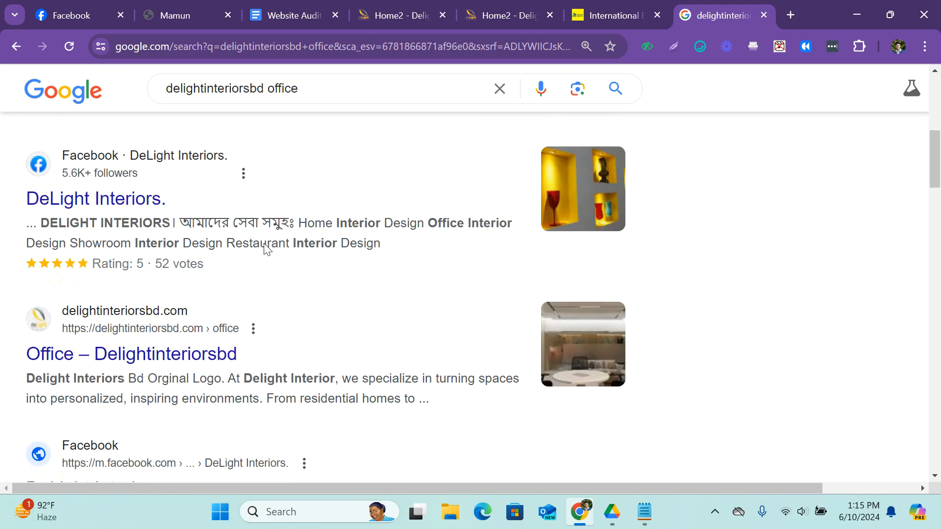
pyautogui.scroll(1, 264, 249)
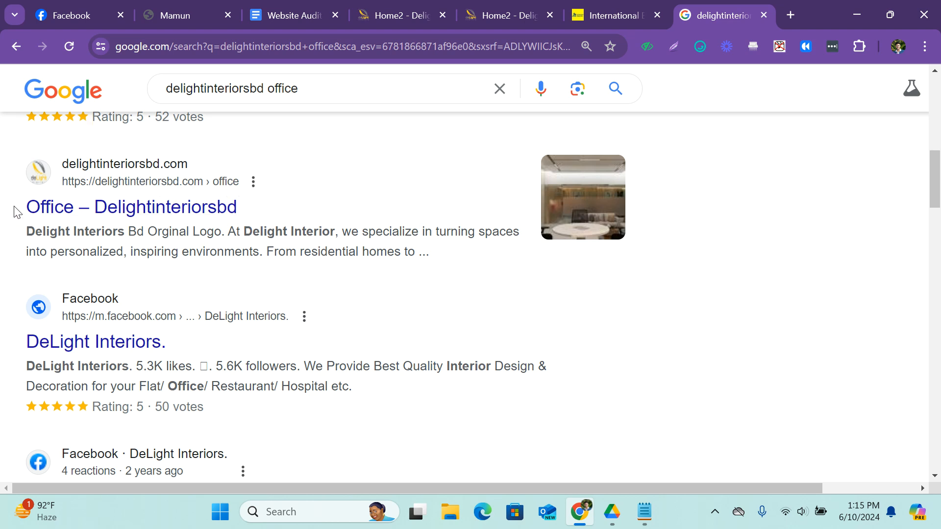
pyautogui.moveTo(14, 212); pyautogui.dragTo(252, 217)
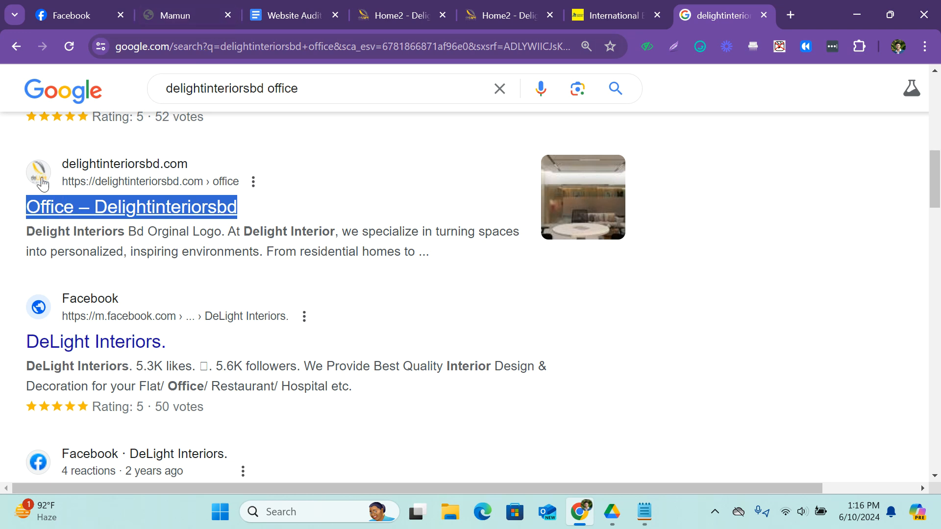
# Highlight the Meta Title row's status mark and remark in the Website Audit Report, then return to the Google results.
pyautogui.click(279, 6)
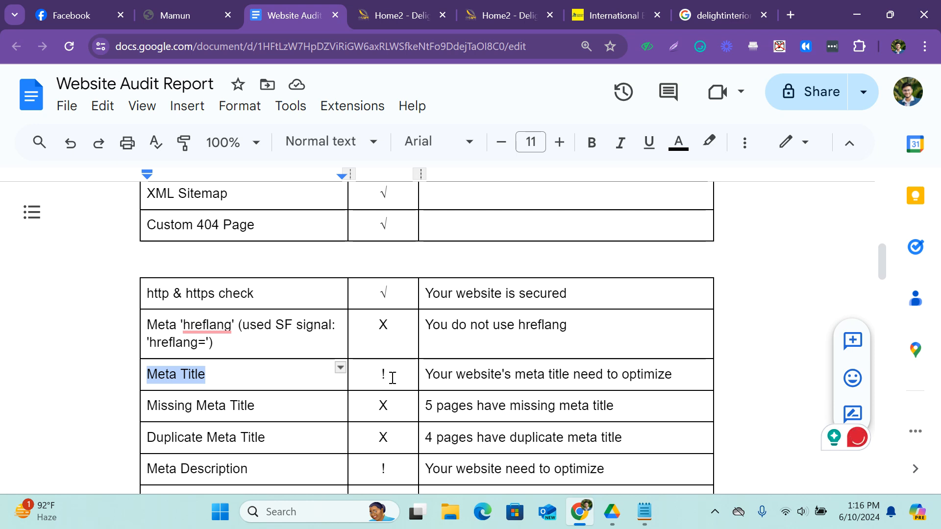
pyautogui.moveTo(390, 376); pyautogui.dragTo(369, 377)
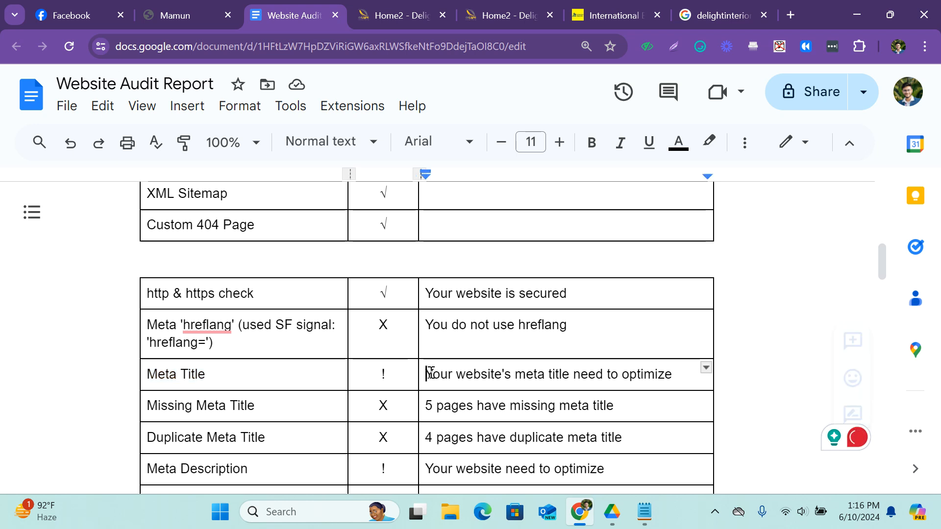
pyautogui.moveTo(426, 374); pyautogui.dragTo(668, 369)
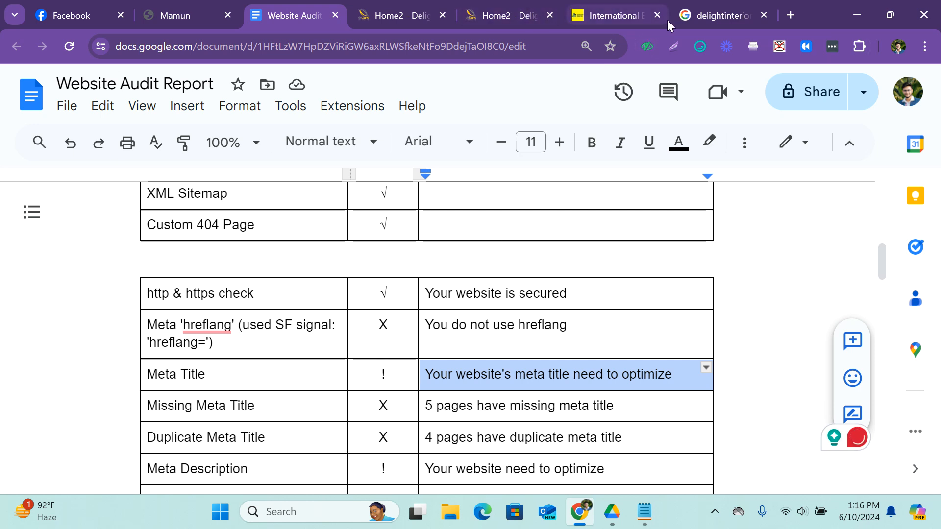
pyautogui.click(731, 6)
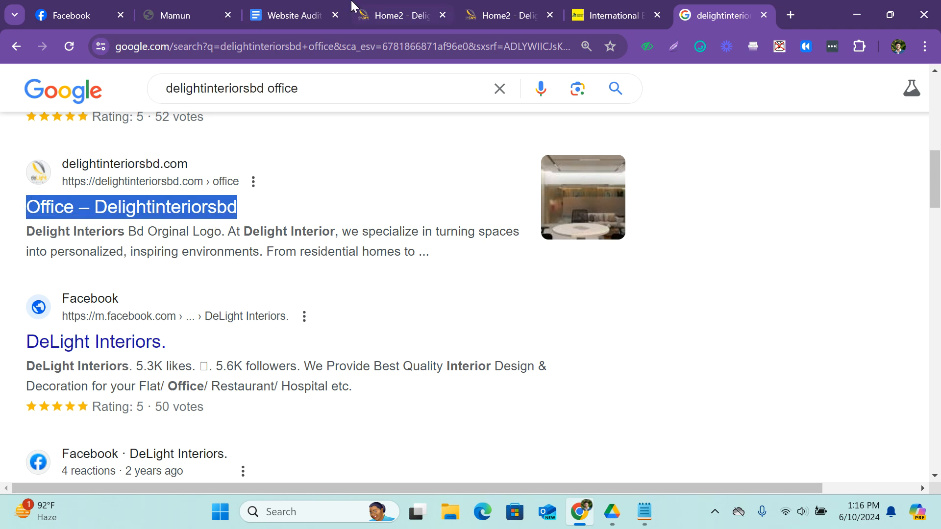
# Switch to the Website Audit Report and highlight the whole Meta Description row.
pyautogui.click(326, 7)
pyautogui.scroll(-3, 223, 322)
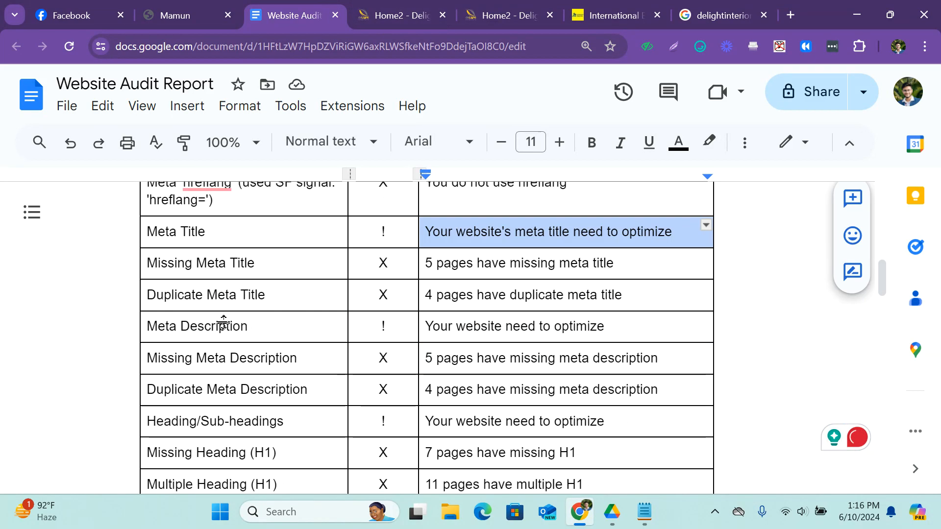
pyautogui.moveTo(631, 330); pyautogui.dragTo(206, 322)
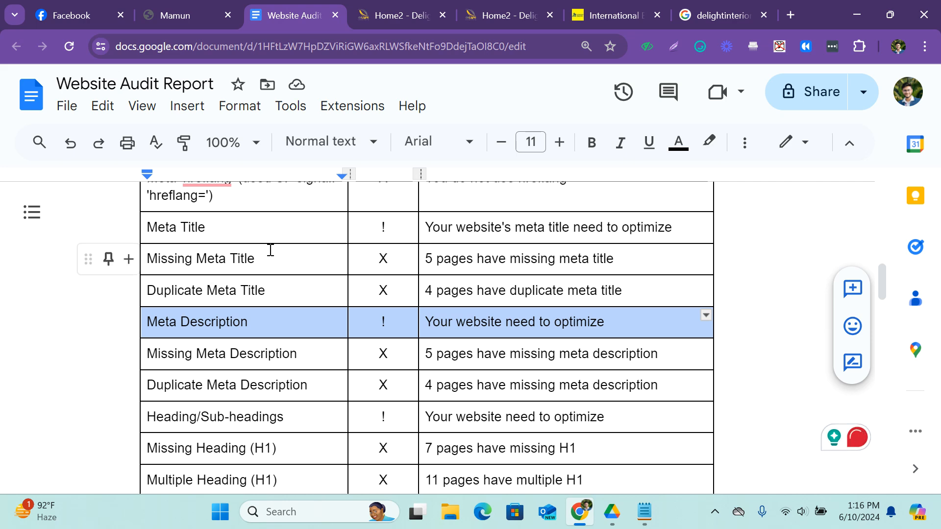
# Close the "International" website's browser tab and return to the Google results for "delightinteriorsbd office".
pyautogui.click(608, 14)
pyautogui.click(510, 15)
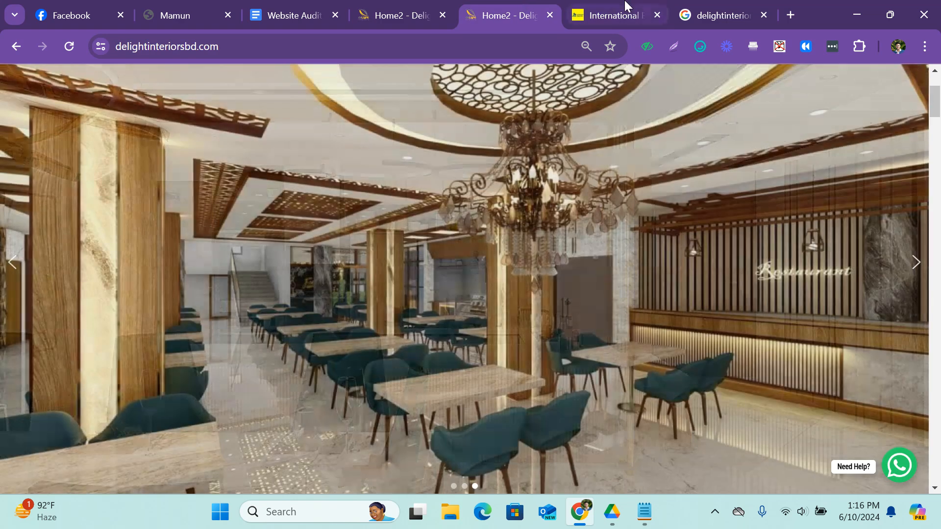
pyautogui.click(625, 7)
pyautogui.click(657, 15)
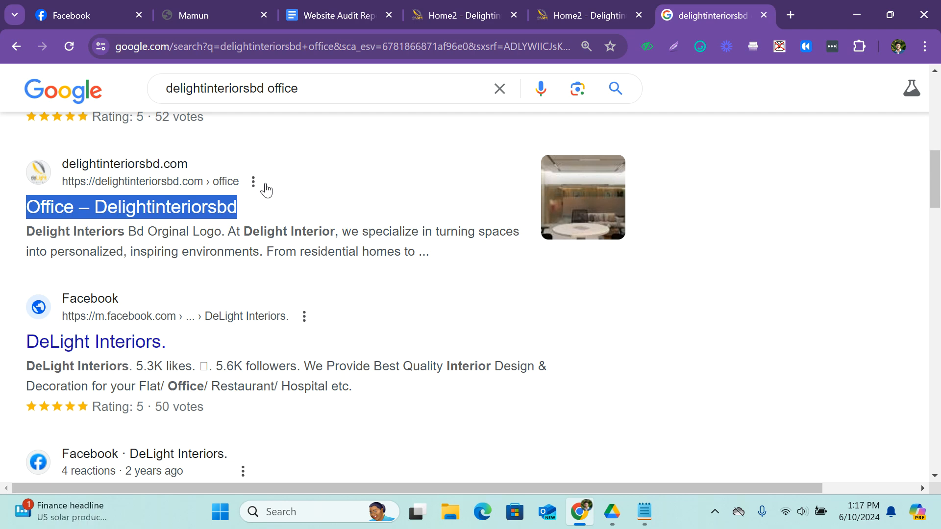
# Highlight the "Missing Meta Title" and "Duplicate Meta Title" entries in the Website Audit Report.
pyautogui.click(359, 13)
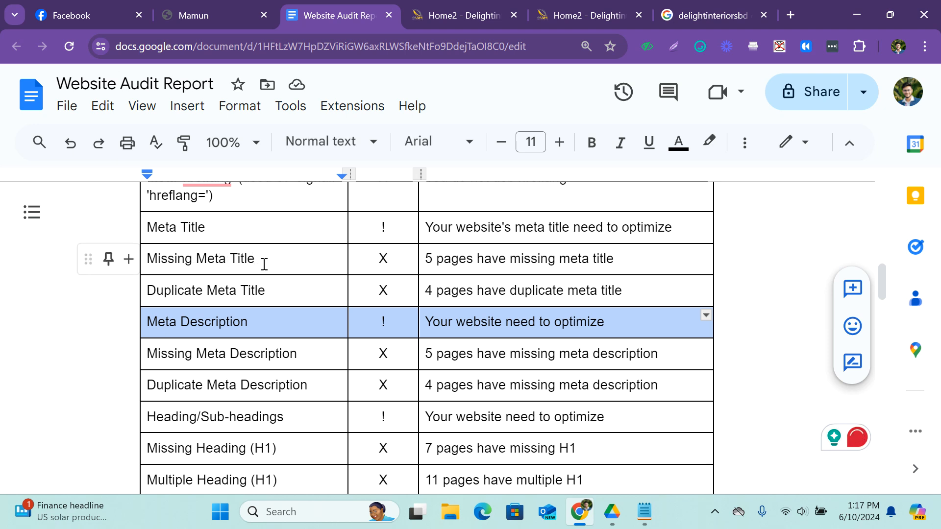
pyautogui.moveTo(264, 264); pyautogui.dragTo(147, 260)
pyautogui.moveTo(265, 293); pyautogui.dragTo(147, 293)
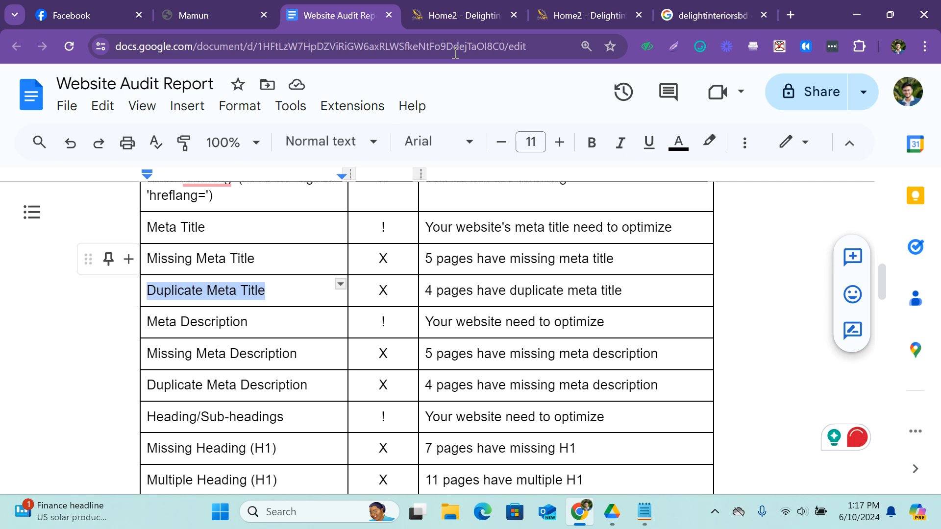
# Look over the delightinteriorsbd.com homepage and its page navigation, then return to the Website Audit Report.
pyautogui.click(586, 15)
pyautogui.scroll(-5, 580, 122)
pyautogui.scroll(10, 580, 123)
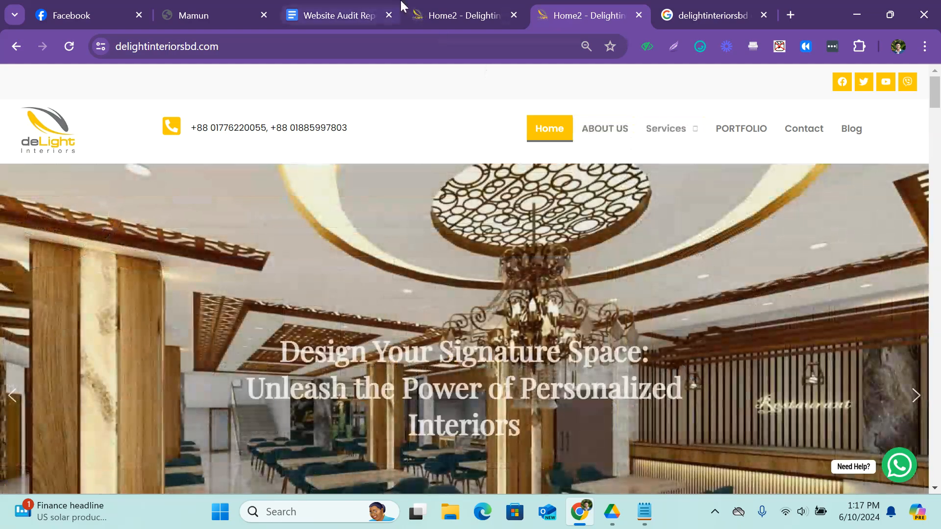
pyautogui.click(363, 14)
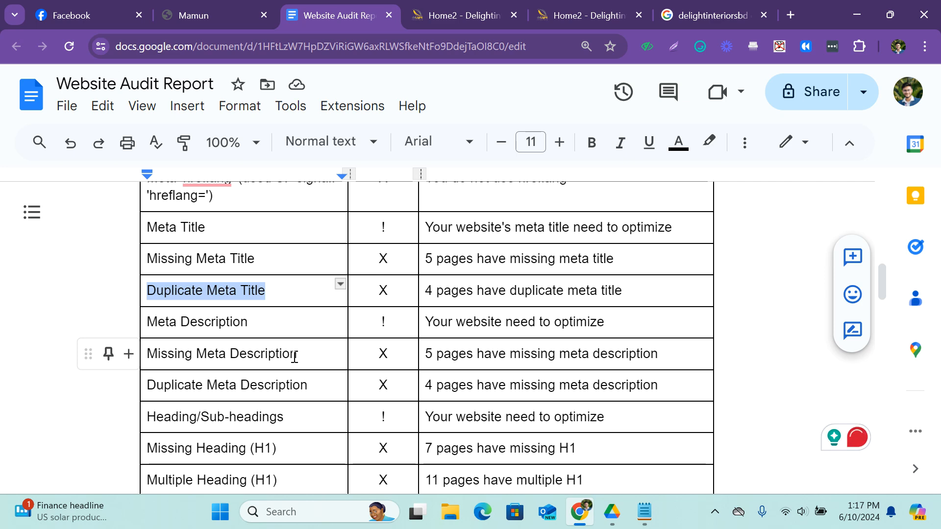
# Search Google for "screaming frog" in a new tab and open the Screaming Frog SEO Spider Website Crawler page.
pyautogui.click(789, 14)
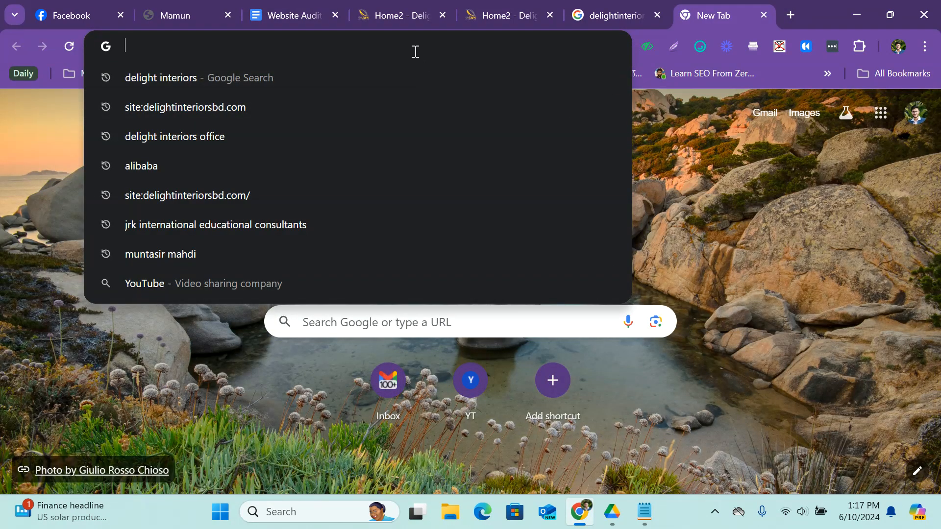
pyautogui.write('scre')
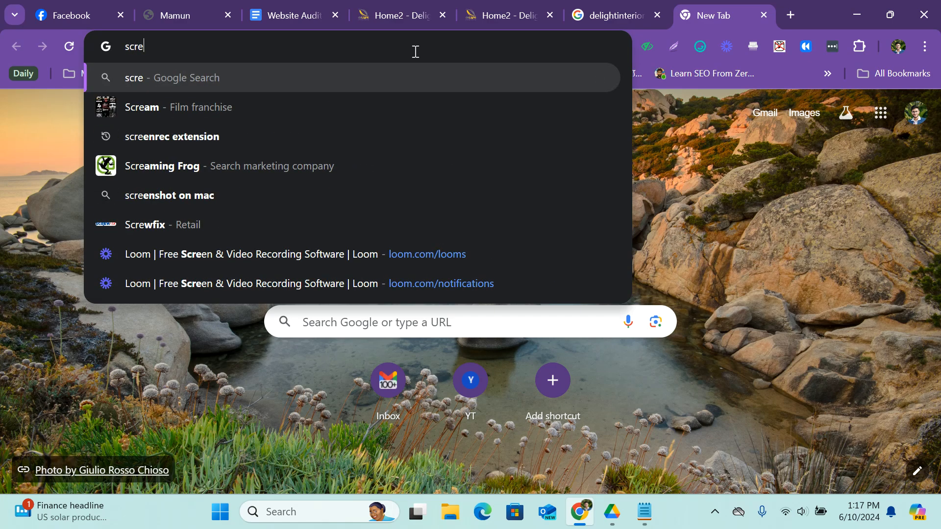
pyautogui.press('Down')
pyautogui.press('Down')
pyautogui.press('Down')
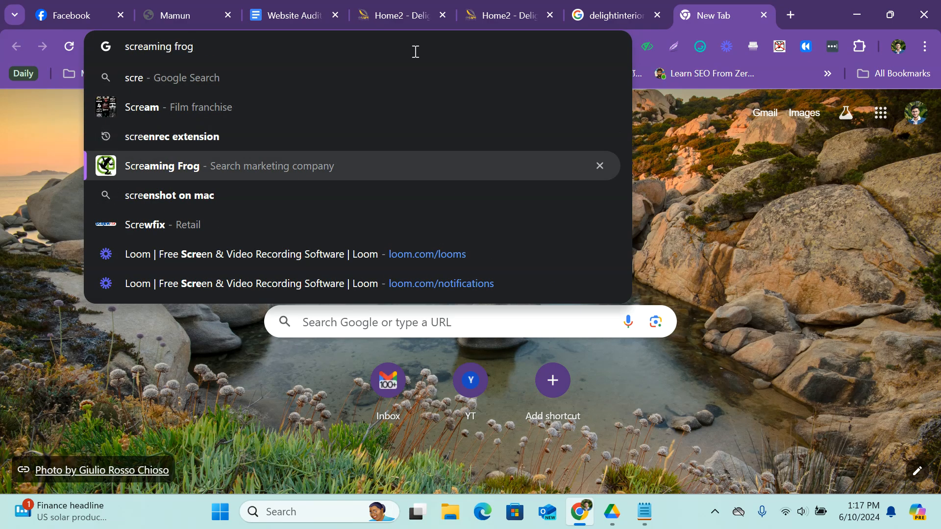
pyautogui.press('Return')
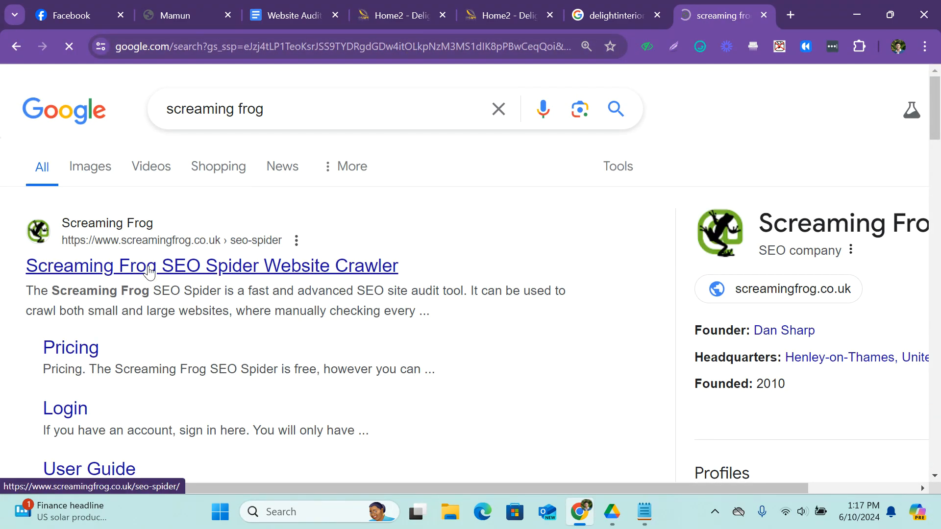
pyautogui.click(149, 271)
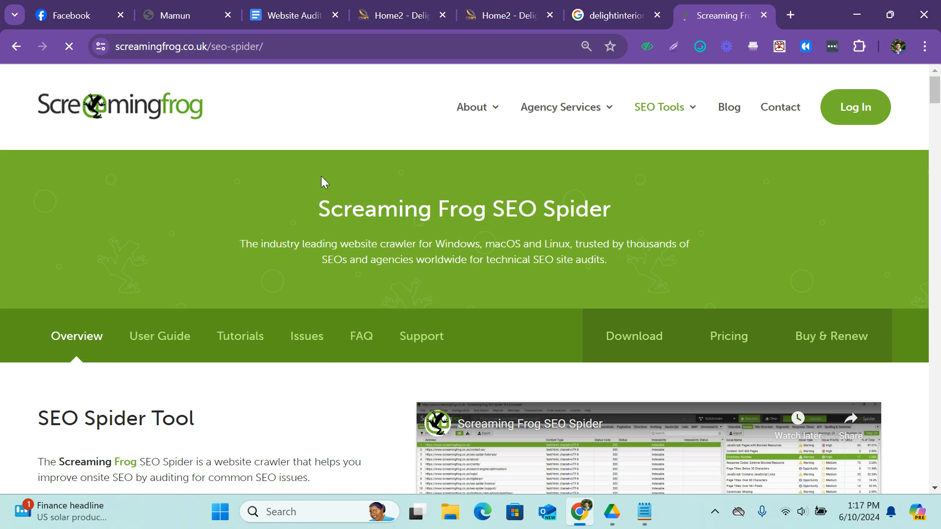
# Download SEO Spider v.20.1 for Windows, close the download dialog and show the recent download history.
pyautogui.scroll(-10, 322, 178)
pyautogui.scroll(9, 321, 177)
pyautogui.scroll(-5, 321, 178)
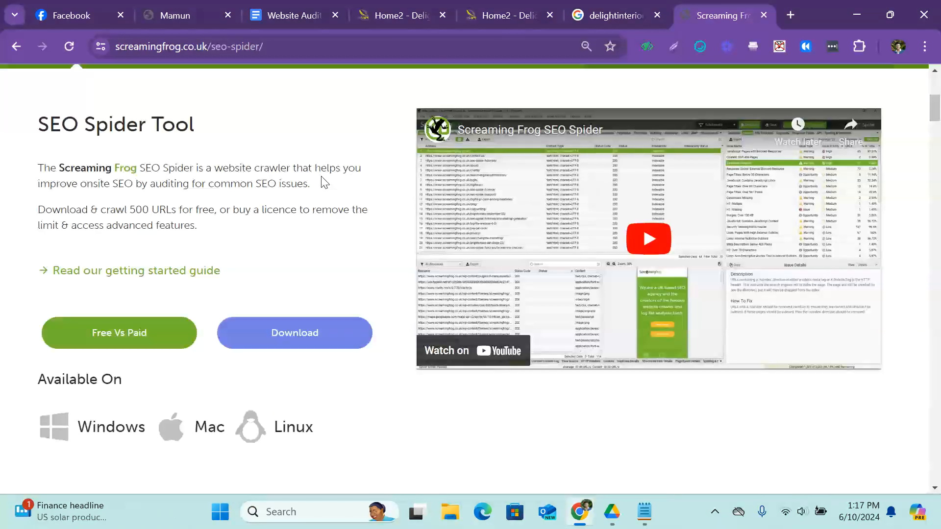
pyautogui.click(290, 341)
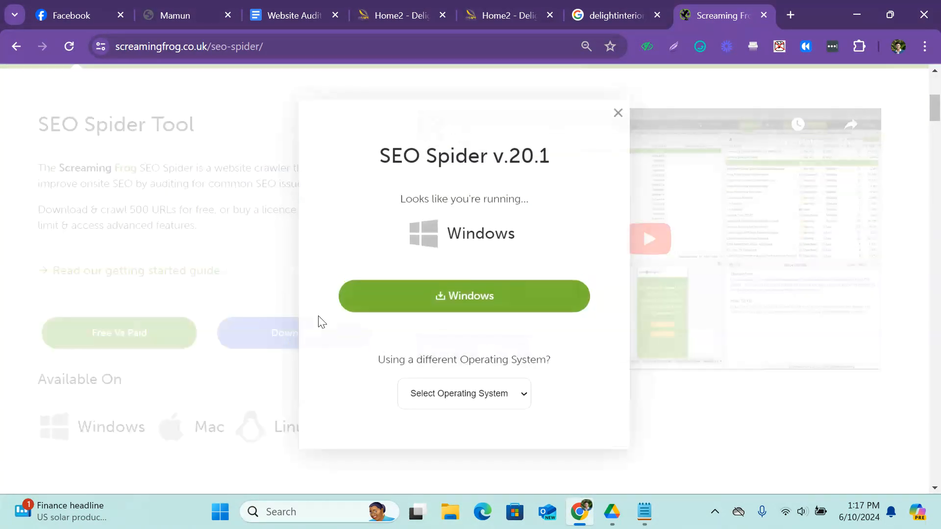
pyautogui.click(469, 300)
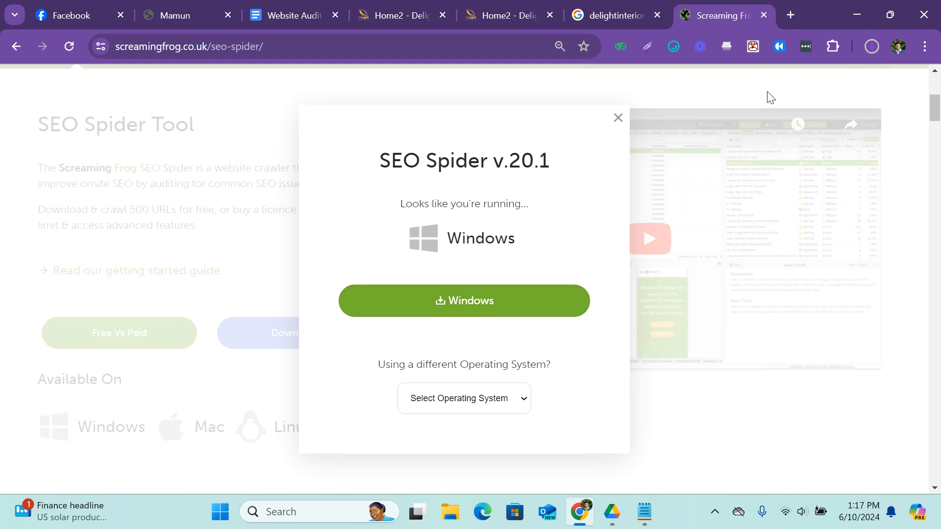
pyautogui.click(615, 122)
pyautogui.click(872, 47)
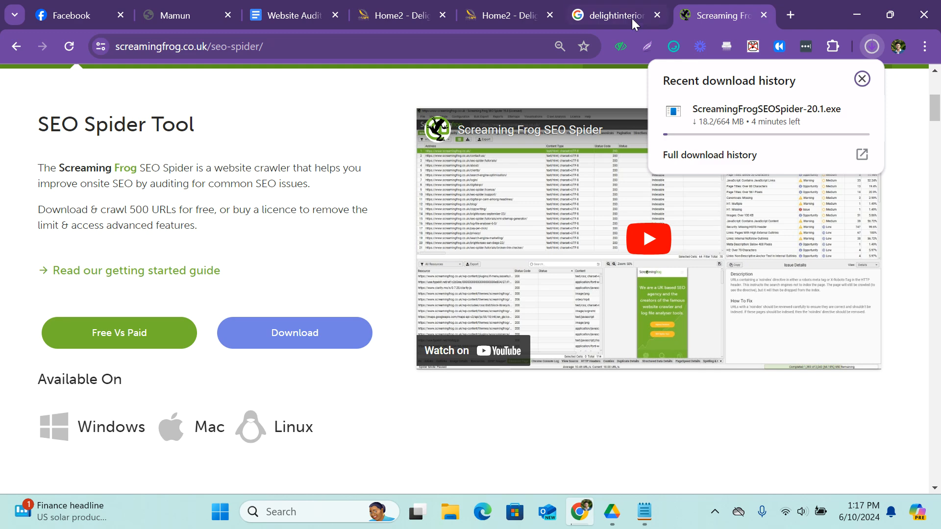
# Return to the Website Audit Report and view the rows from Meta Description down to Image ALT Tags.
pyautogui.click(308, 6)
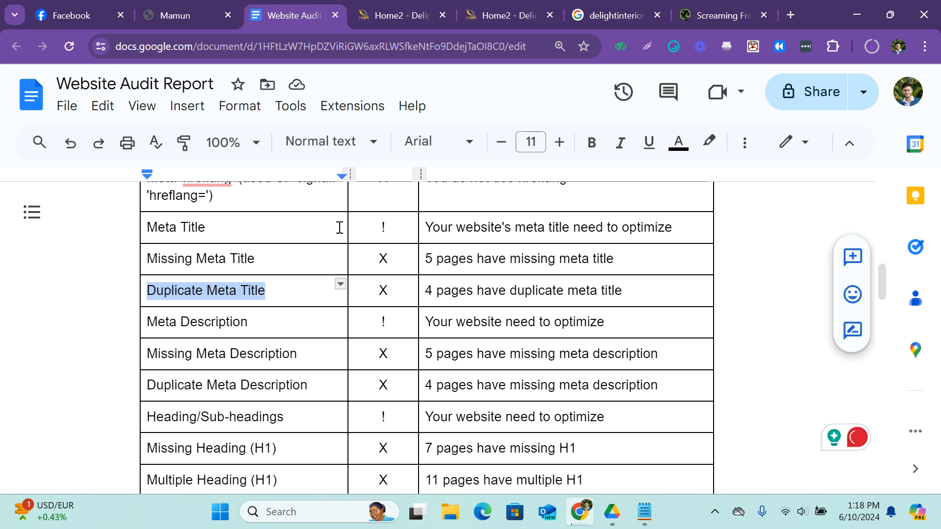
pyautogui.scroll(-2, 339, 227)
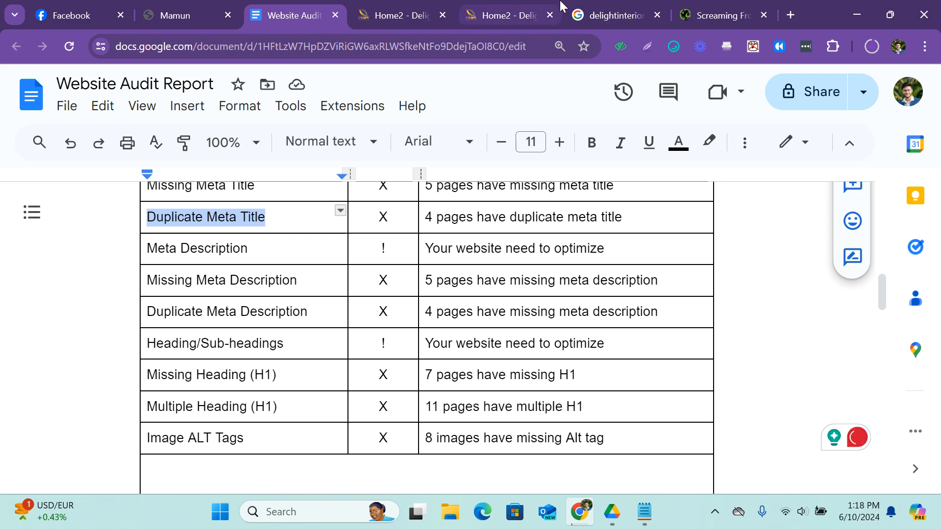
# Highlight the meta description under the "Office – Delightinteriorsbd" result on the Google results page.
pyautogui.click(608, 14)
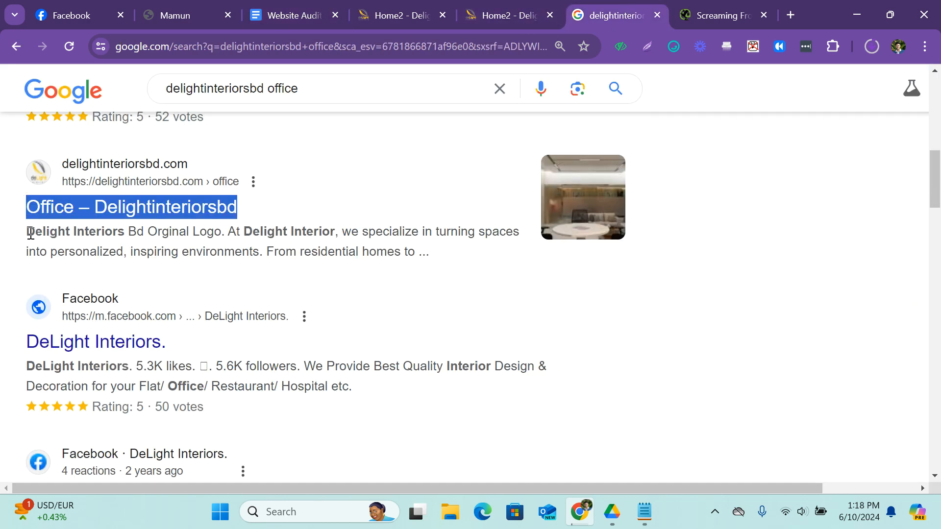
pyautogui.moveTo(31, 233); pyautogui.dragTo(398, 252)
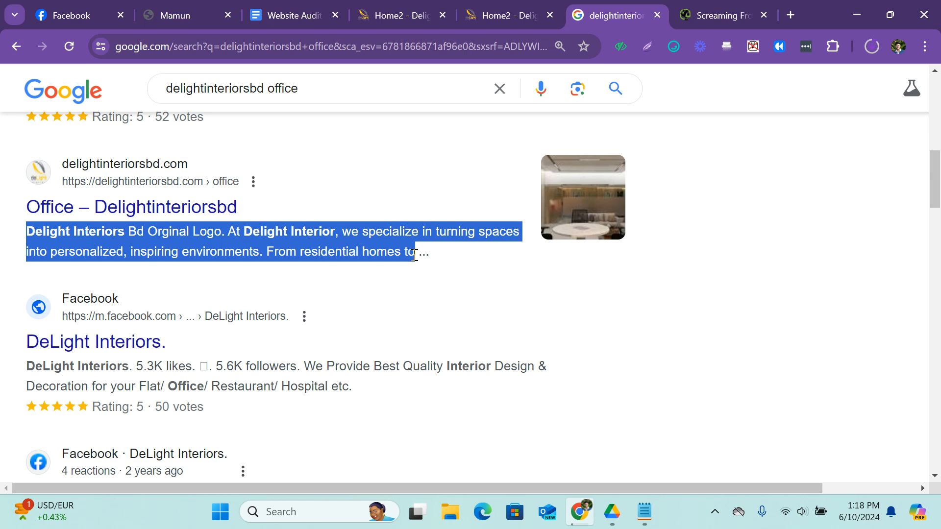
pyautogui.click(433, 262)
pyautogui.moveTo(418, 254); pyautogui.dragTo(433, 259)
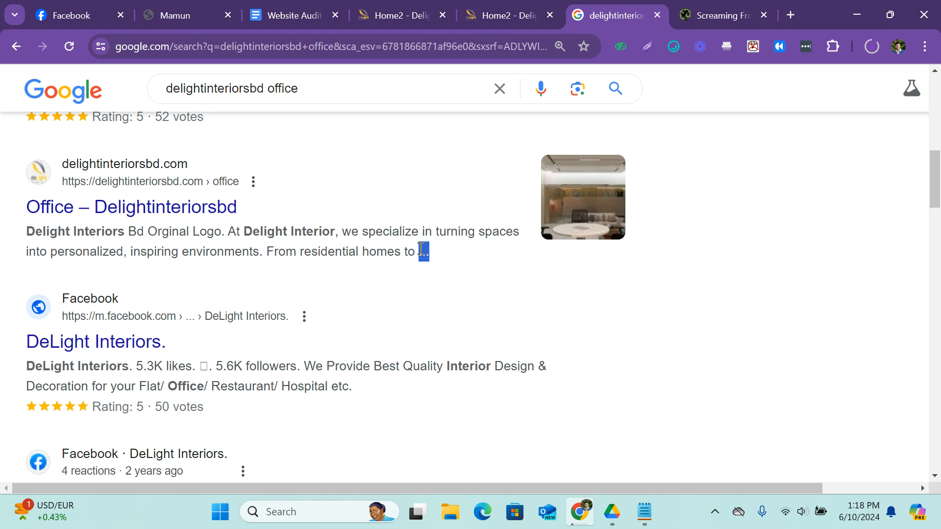
pyautogui.moveTo(27, 231); pyautogui.dragTo(413, 246)
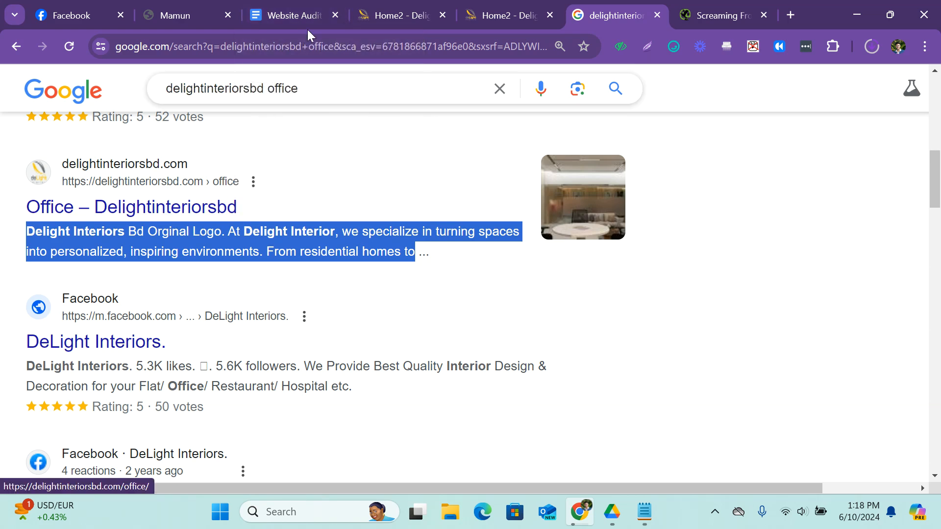
# Return to the Website Audit Report, highlight the Missing Meta Description label and review the surrounding meta title and description rows.
pyautogui.click(287, 6)
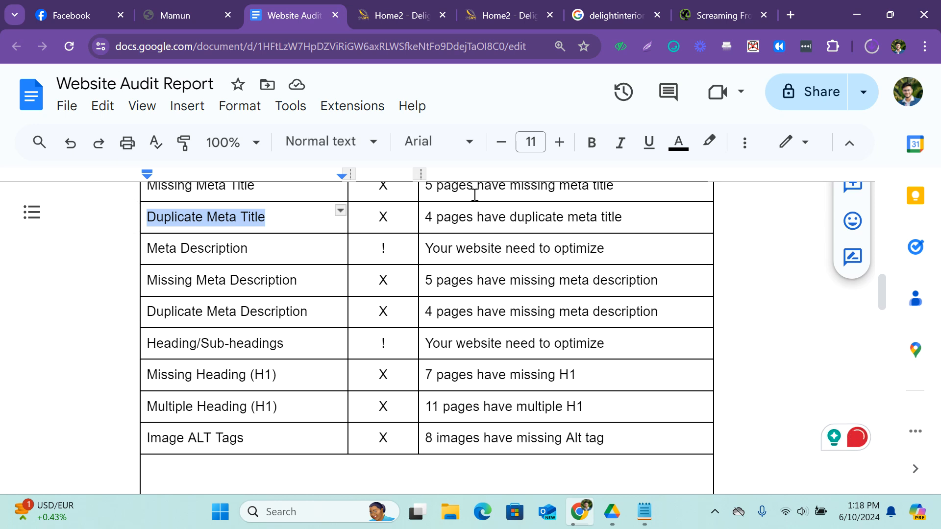
pyautogui.scroll(-2, 208, 250)
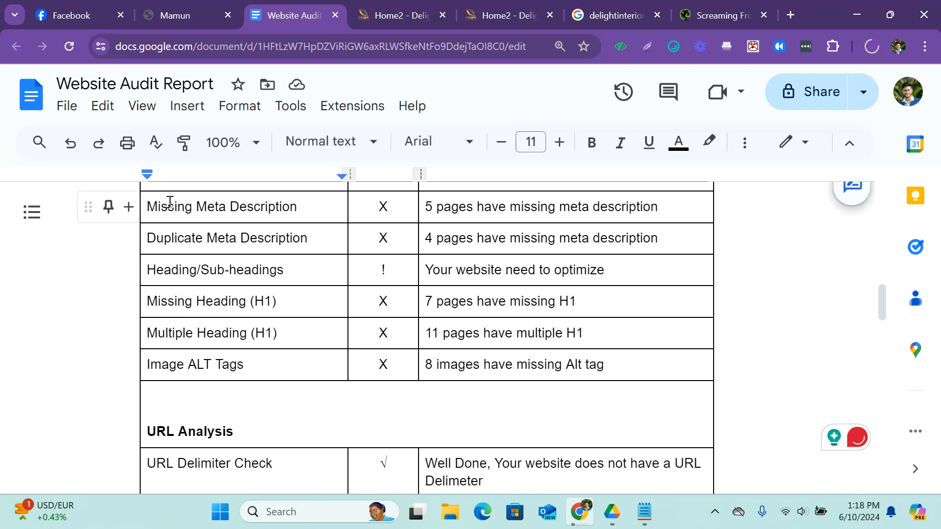
pyautogui.moveTo(151, 205); pyautogui.dragTo(301, 206)
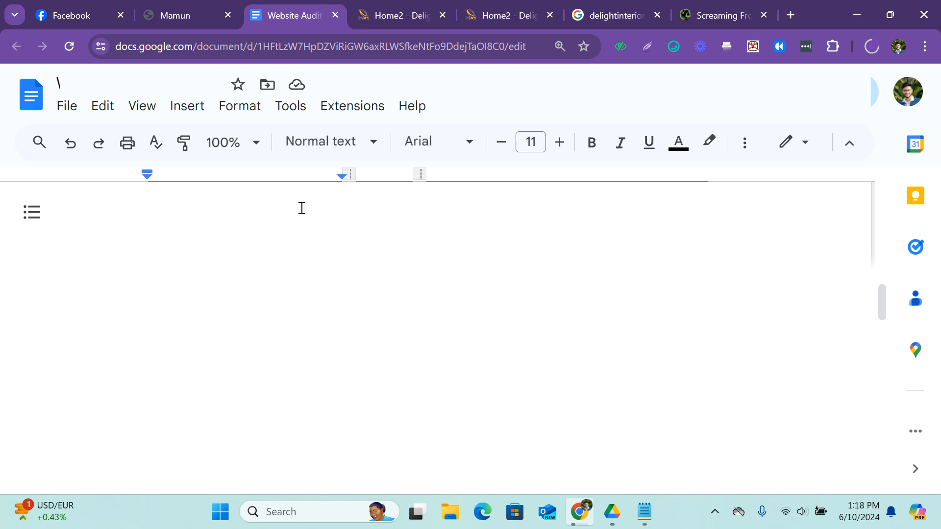
pyautogui.scroll(1, 504, 281)
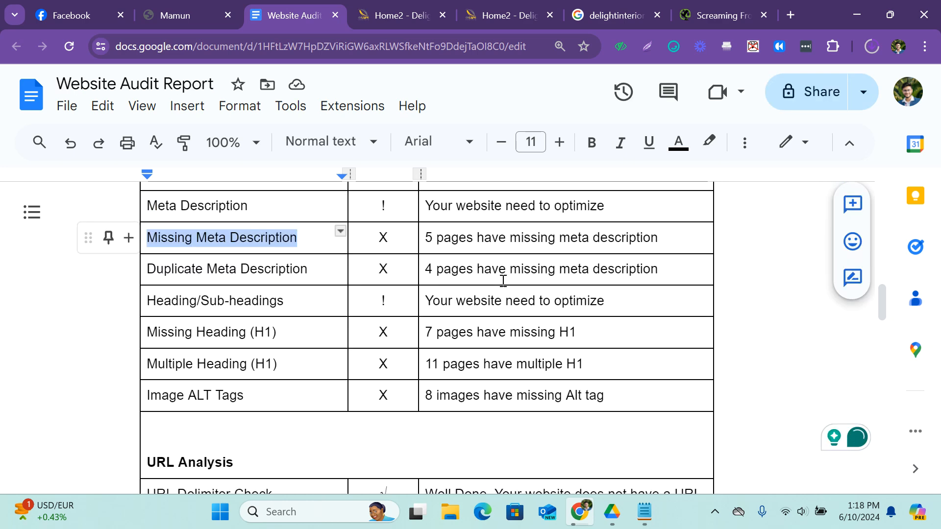
pyautogui.scroll(3, 504, 280)
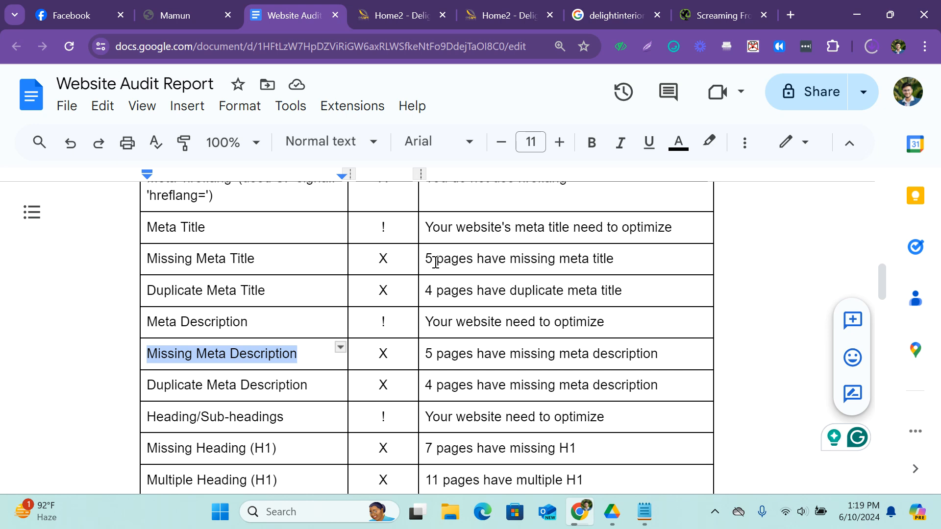
pyautogui.scroll(-1, 465, 307)
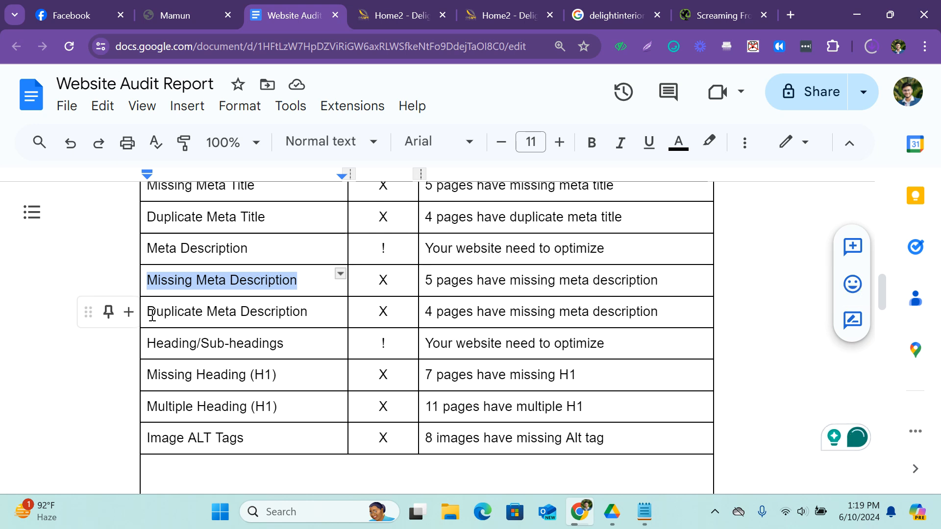
# Highlight the Duplicate Meta Description label, followed by the Heading/Sub-headings label, in the audit table.
pyautogui.moveTo(151, 314); pyautogui.dragTo(291, 312)
pyautogui.scroll(-1, 306, 311)
pyautogui.moveTo(156, 269); pyautogui.dragTo(270, 272)
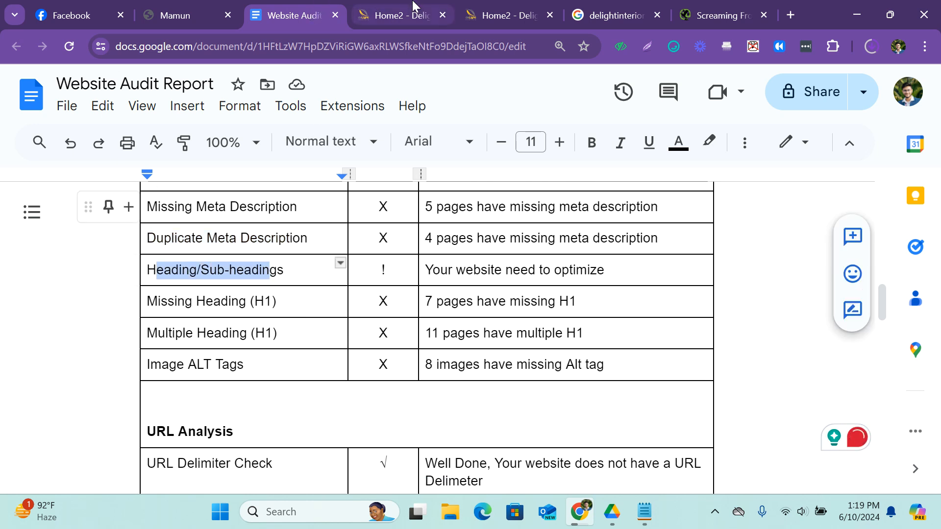
# Open the About Us page of delightinteriorsbd.com and highlight its headings "Design for life", "Our Philosophy" and "Our Key Strengths".
pyautogui.click(431, 10)
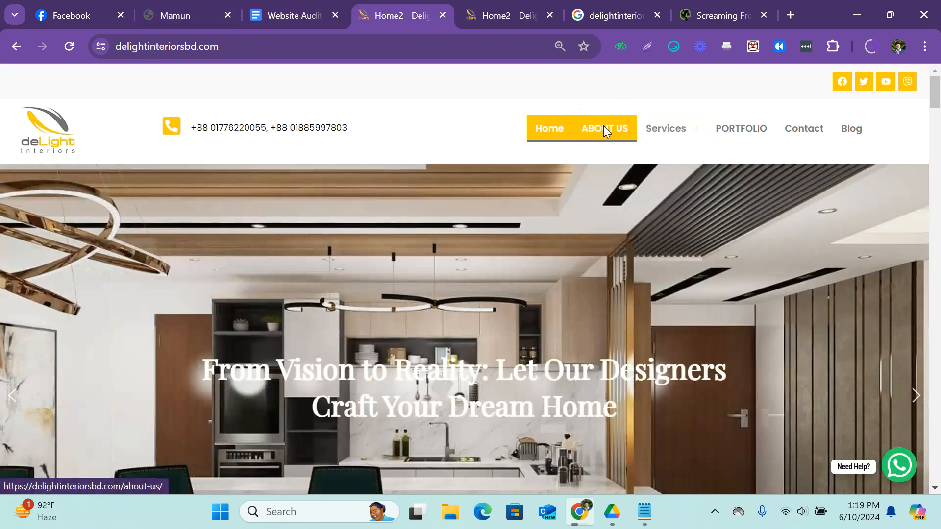
pyautogui.click(604, 129)
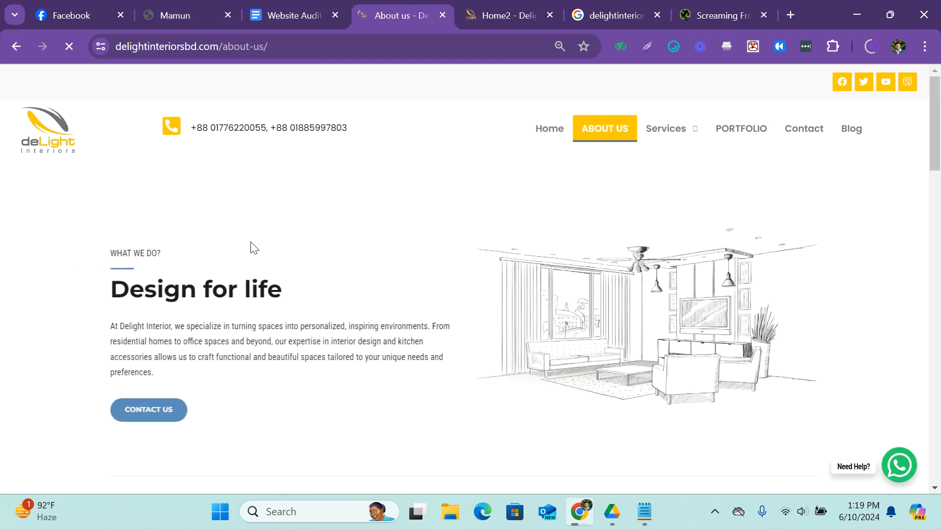
pyautogui.scroll(-3, 252, 248)
pyautogui.scroll(-3, 251, 248)
pyautogui.scroll(6, 251, 248)
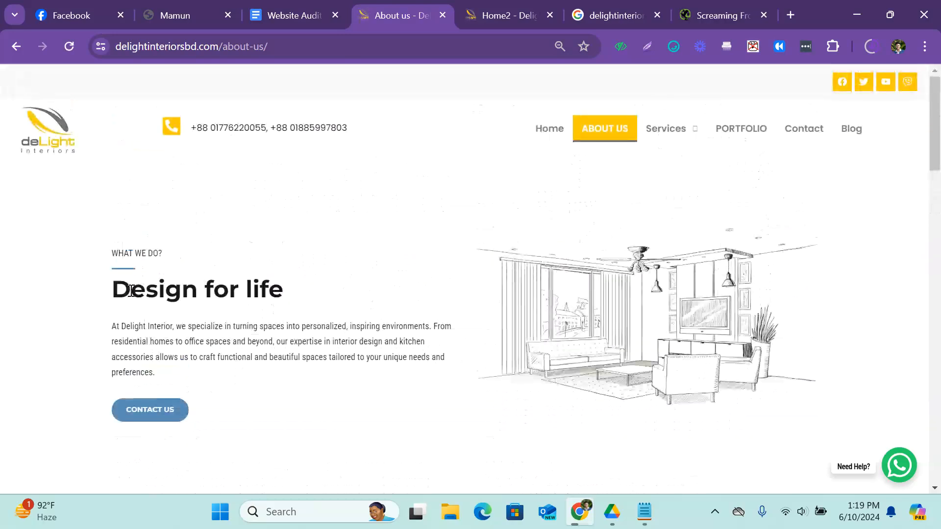
pyautogui.moveTo(131, 292); pyautogui.dragTo(270, 297)
pyautogui.scroll(-5, 265, 294)
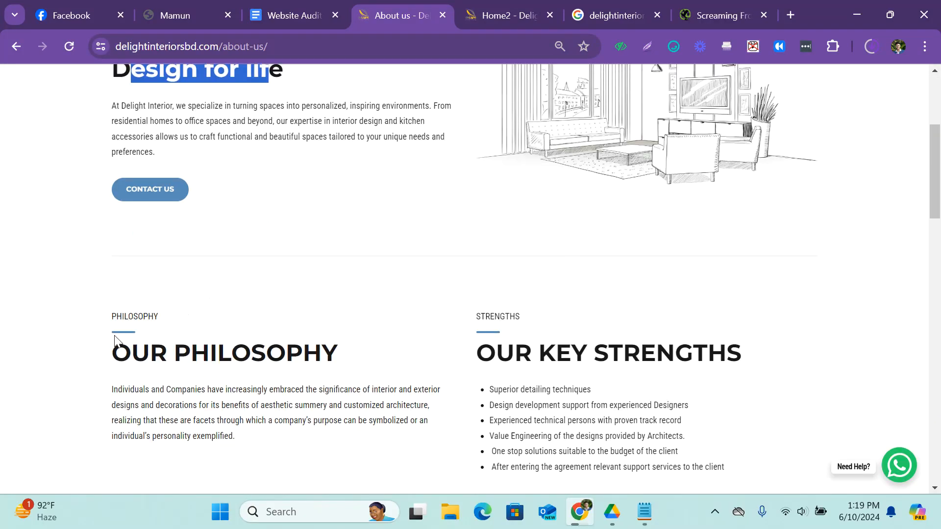
pyautogui.moveTo(131, 352); pyautogui.dragTo(283, 343)
pyautogui.moveTo(497, 354); pyautogui.dragTo(693, 354)
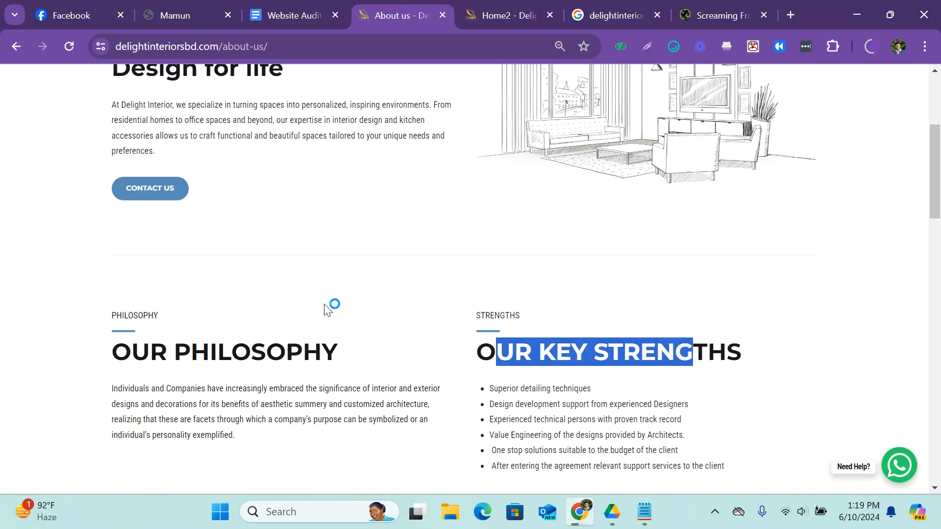
pyautogui.scroll(-3, 190, 241)
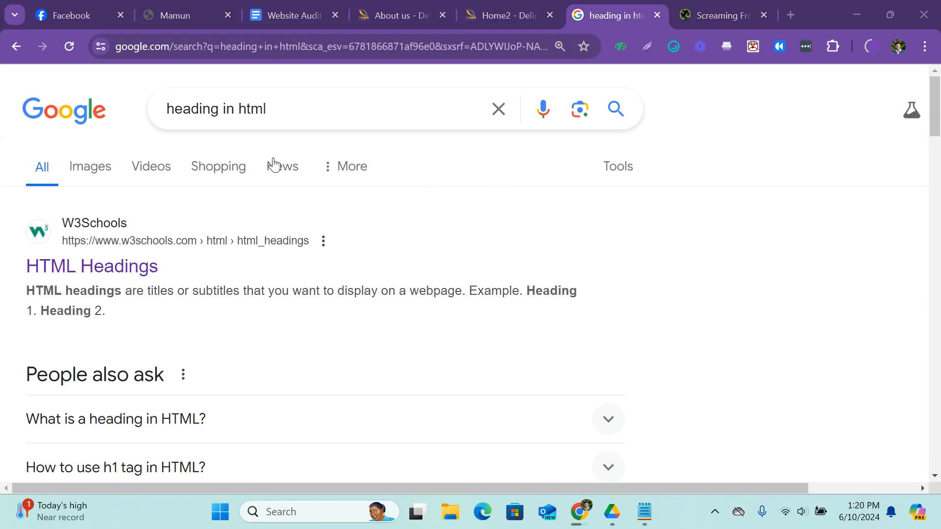
# View the image results for "heading in html" to compare heading levels, then return to the top of the About Us page.
pyautogui.click(102, 170)
pyautogui.scroll(-3, 425, 179)
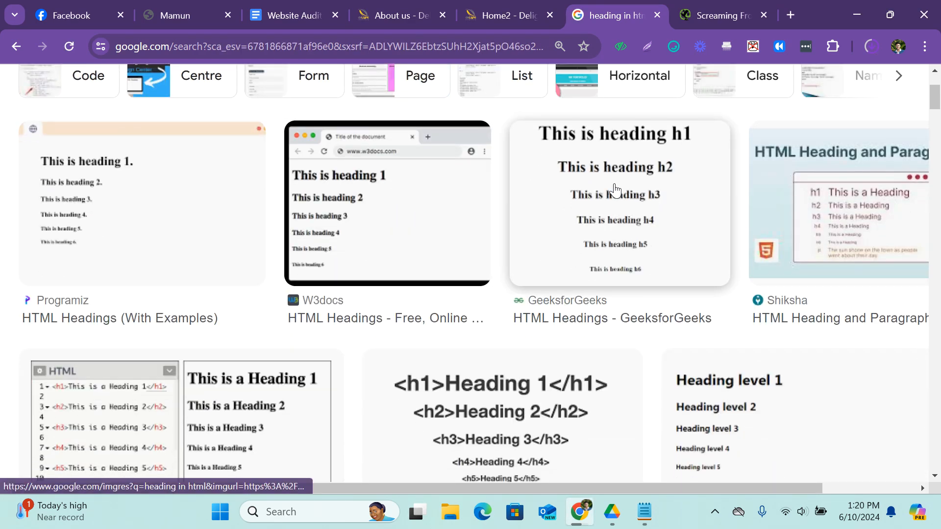
pyautogui.click(404, 2)
pyautogui.scroll(8, 252, 212)
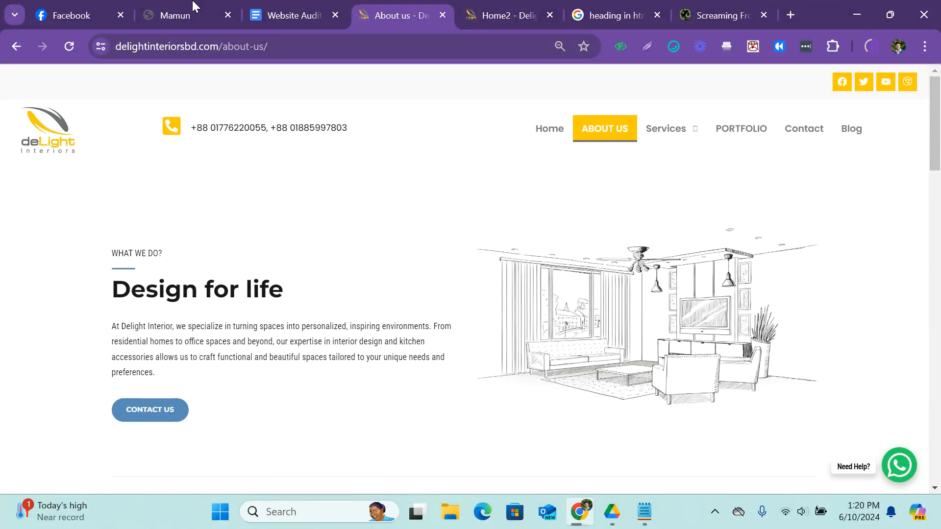
# Compare the report's heading rows with the About Us page, highlighting its "Design for life" heading, and return to the report.
pyautogui.click(293, 10)
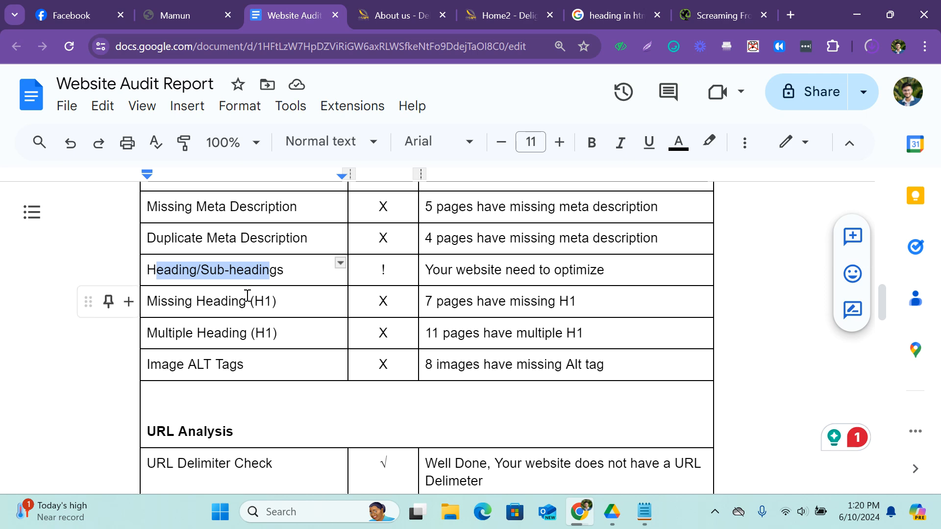
pyautogui.click(394, 15)
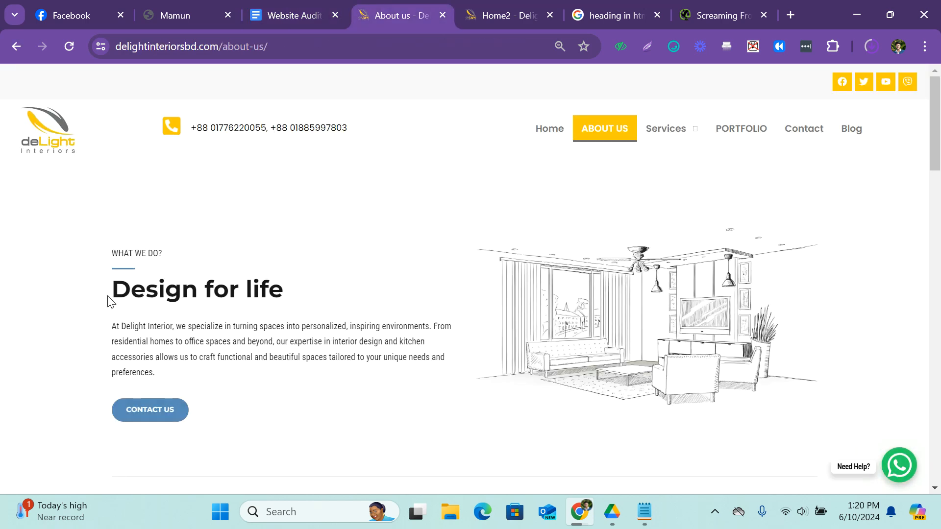
pyautogui.moveTo(109, 300); pyautogui.dragTo(282, 286)
pyautogui.scroll(-10, 295, 293)
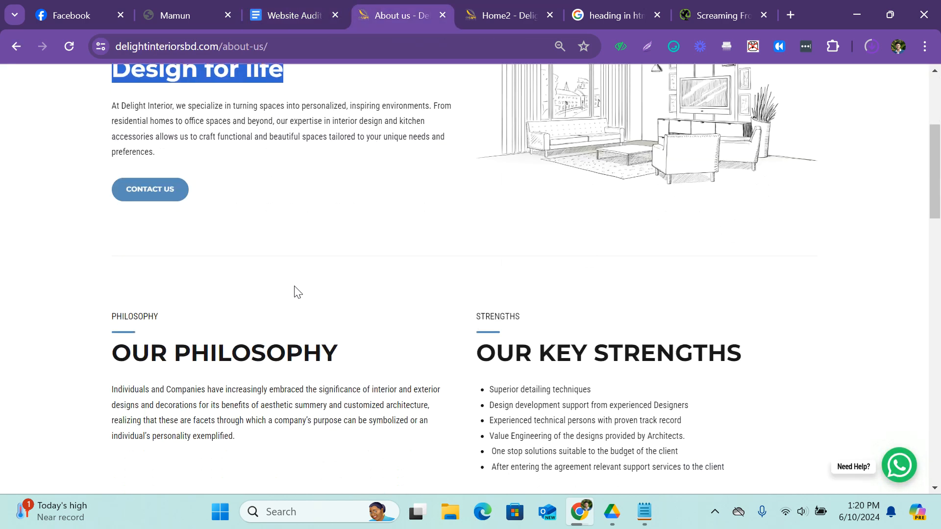
pyautogui.click(289, 11)
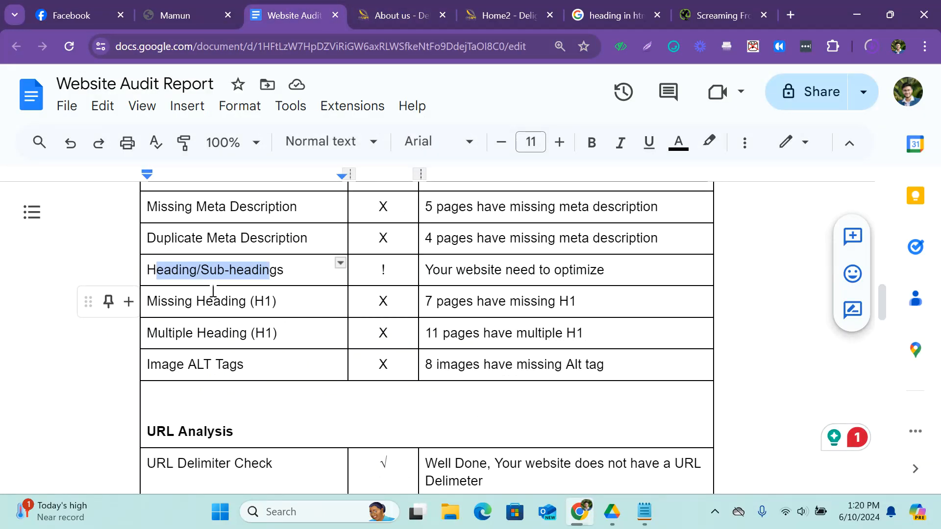
# Look through the About Us page headings again, then highlight the whole Heading/Sub-headings row in the Website Audit Report.
pyautogui.click(398, 13)
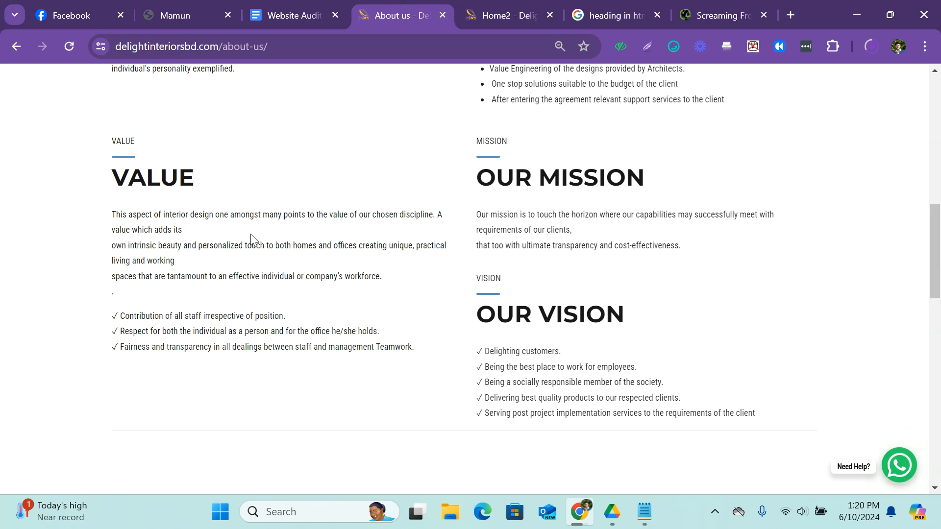
pyautogui.scroll(5, 251, 234)
pyautogui.scroll(5, 284, 198)
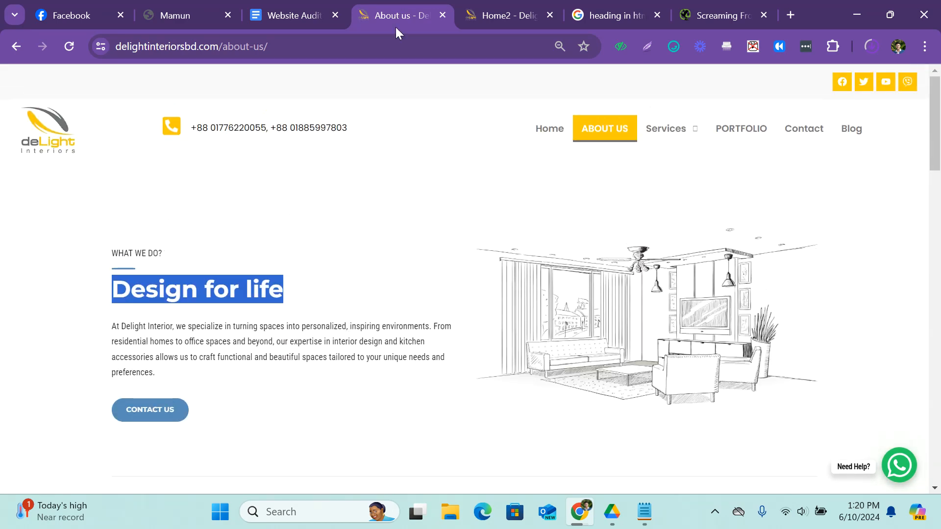
pyautogui.scroll(-3, 277, 101)
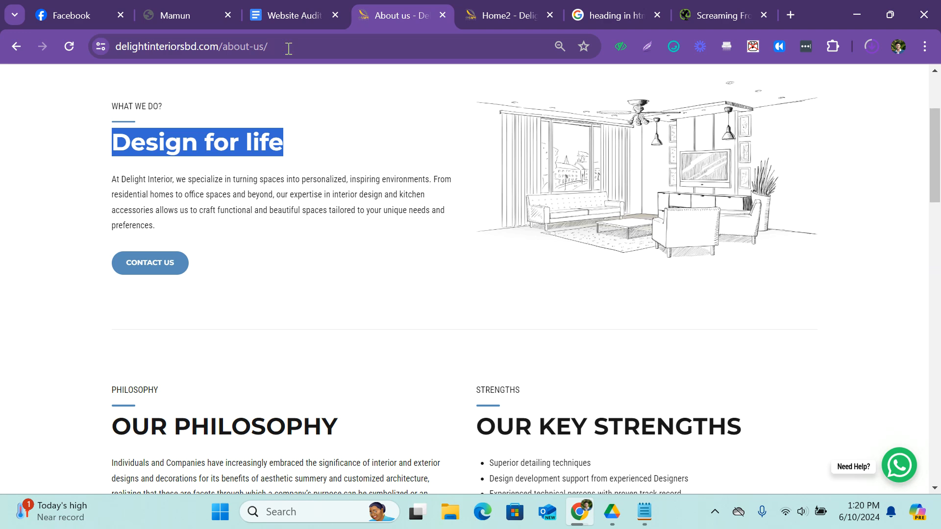
pyautogui.click(310, 10)
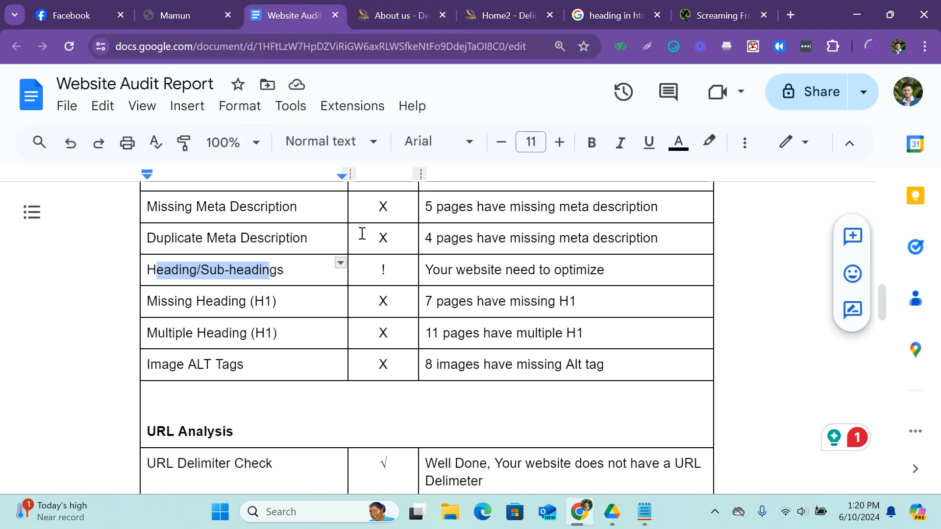
pyautogui.moveTo(637, 271); pyautogui.dragTo(184, 262)
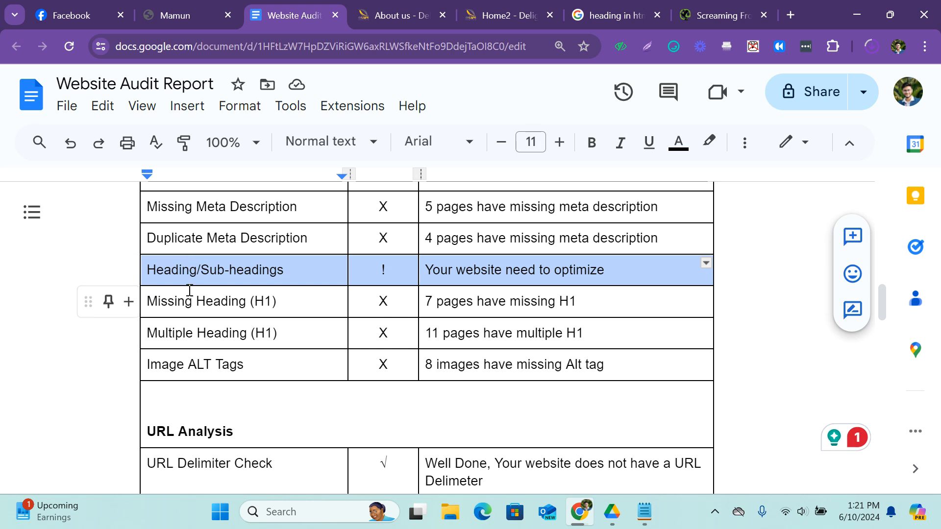
# Clear the highlighted heading on the About Us page and search Google for "web developer extension" in a new tab.
pyautogui.click(386, 5)
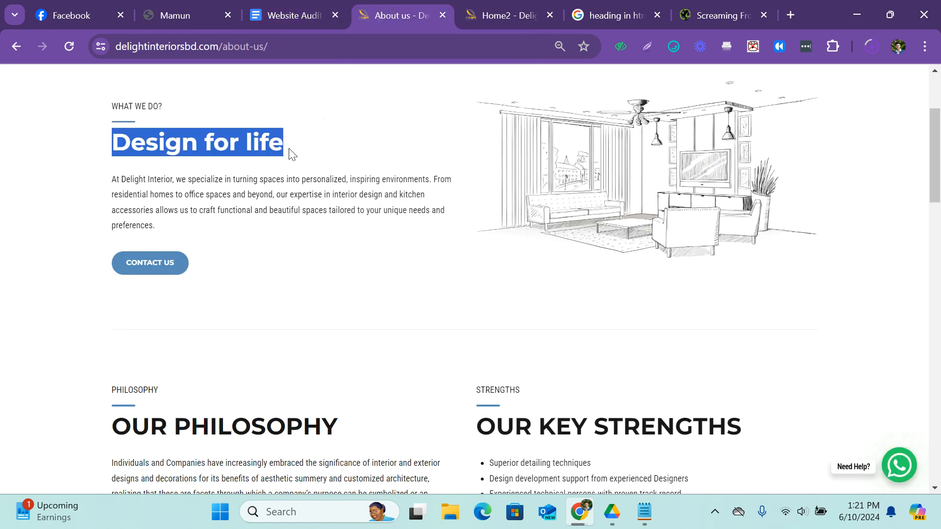
pyautogui.click(368, 143)
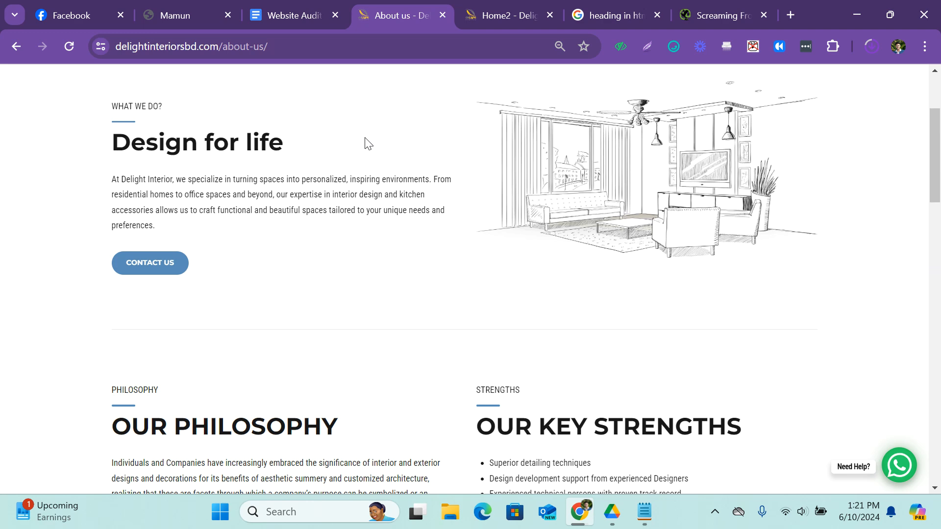
pyautogui.click(789, 14)
pyautogui.click(514, 50)
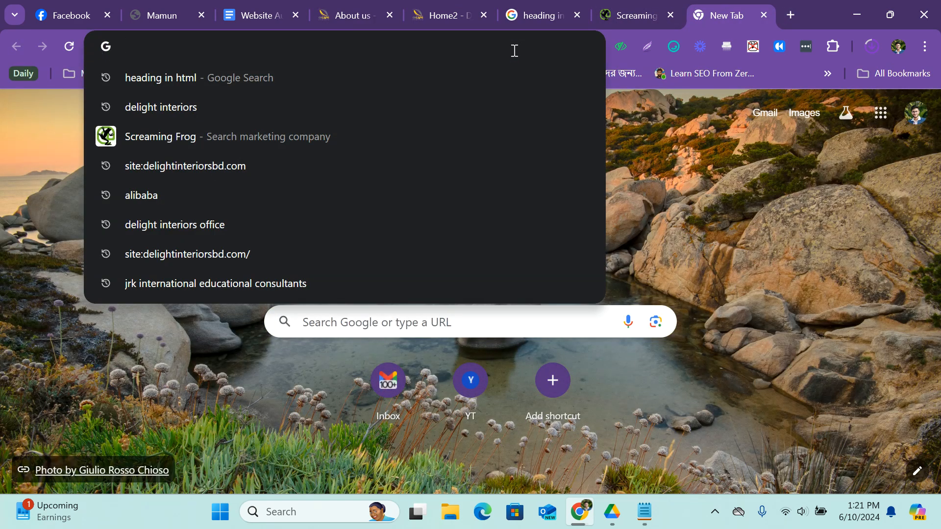
pyautogui.write('Web de')
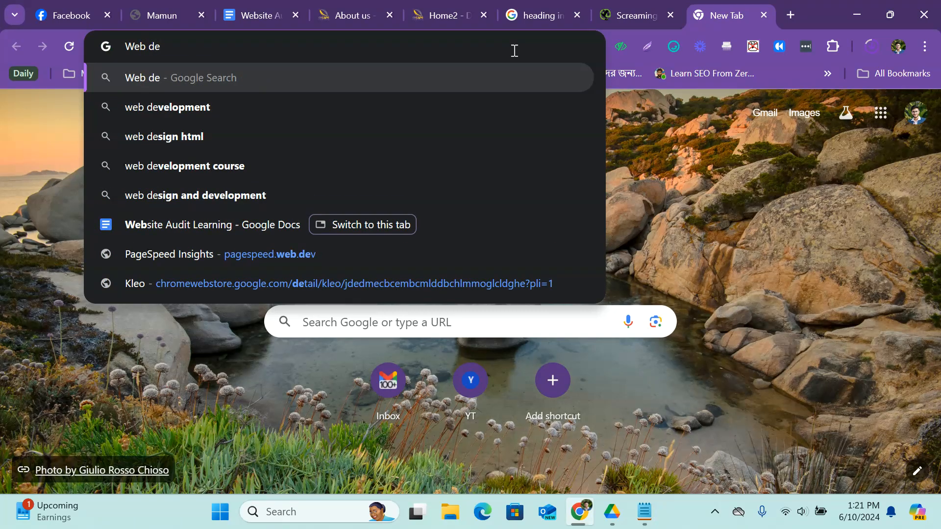
pyautogui.write('ve')
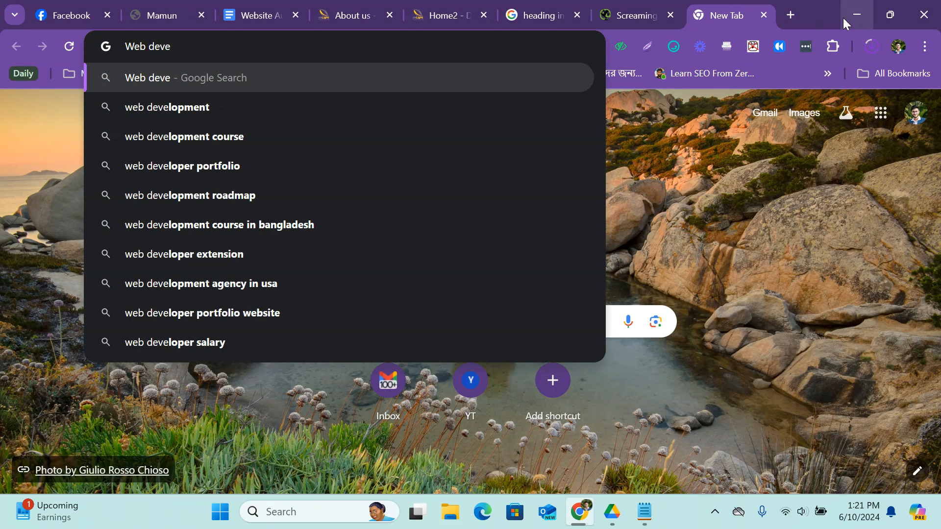
pyautogui.write('loper extem')
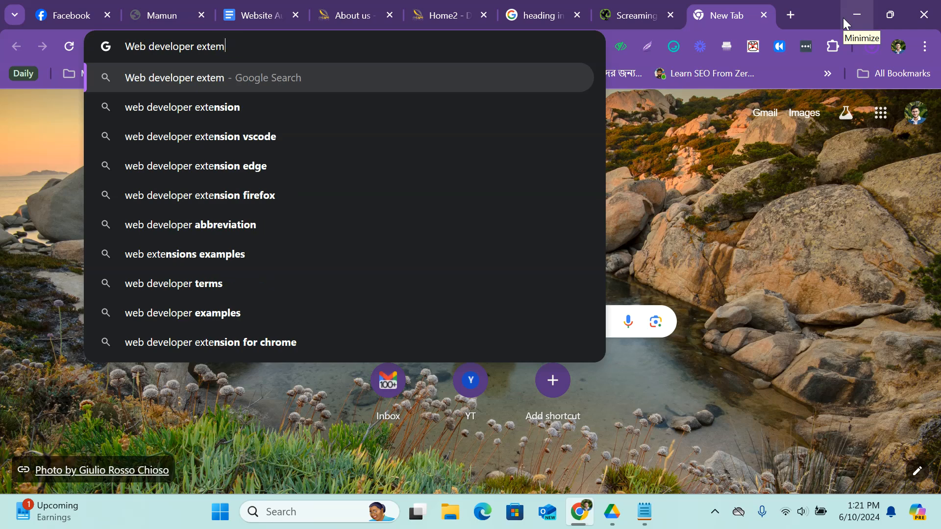
pyautogui.press('BackSpace')
pyautogui.write('nsio')
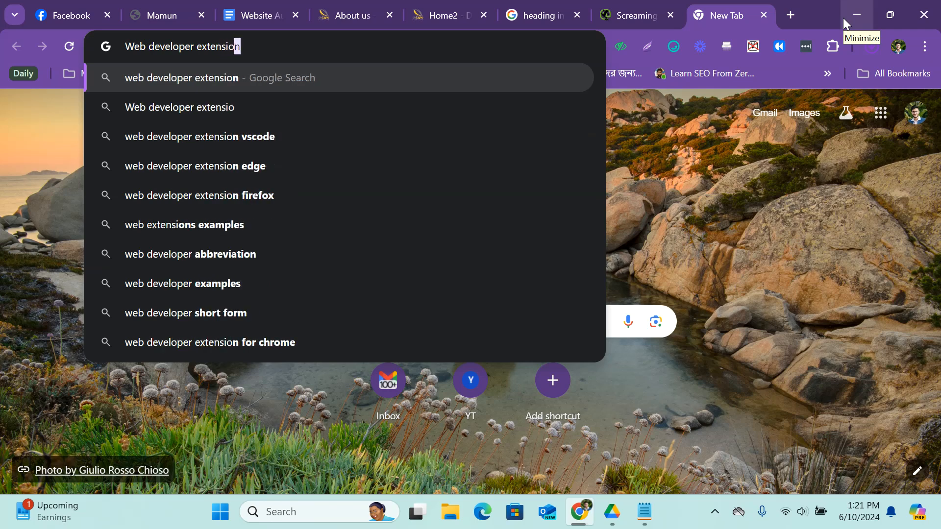
pyautogui.press('Return')
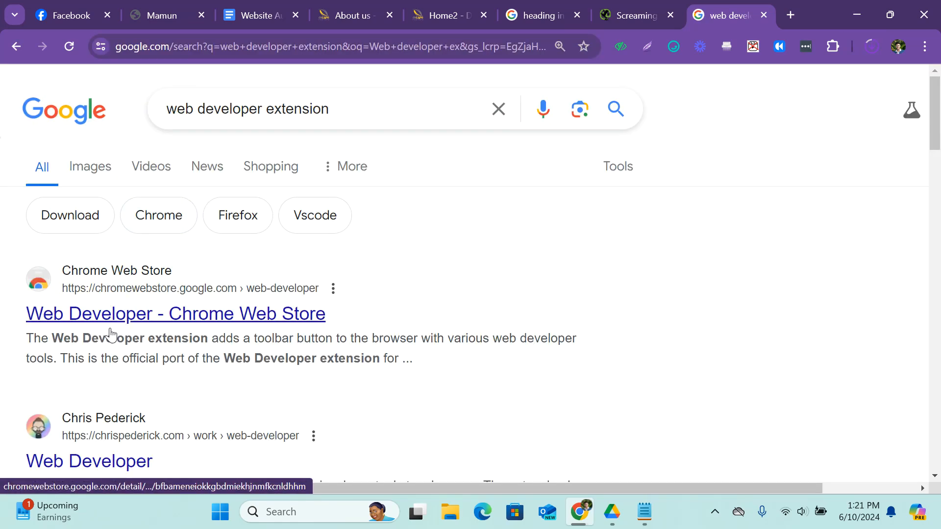
# Open the Web Developer listing in the Chrome Web Store and add the extension to the browser.
pyautogui.click(135, 321)
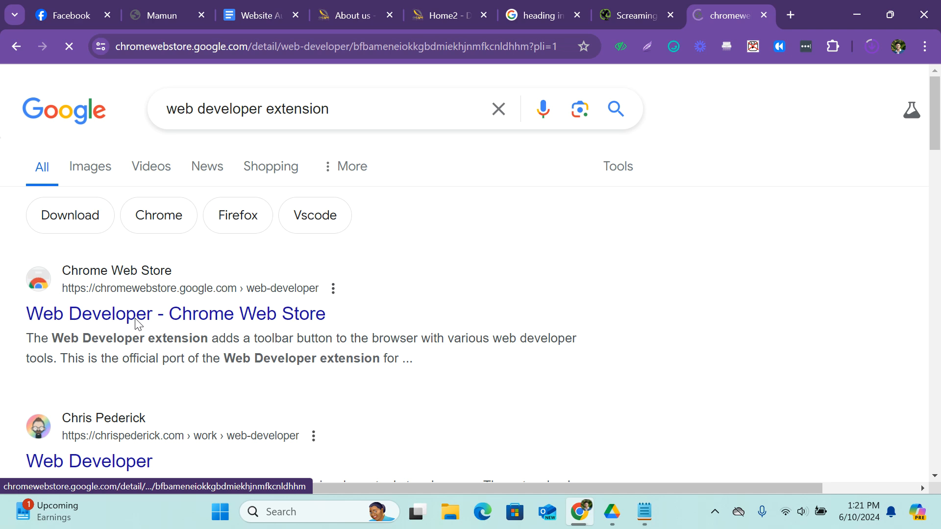
pyautogui.hotkey('ctrl', '-')
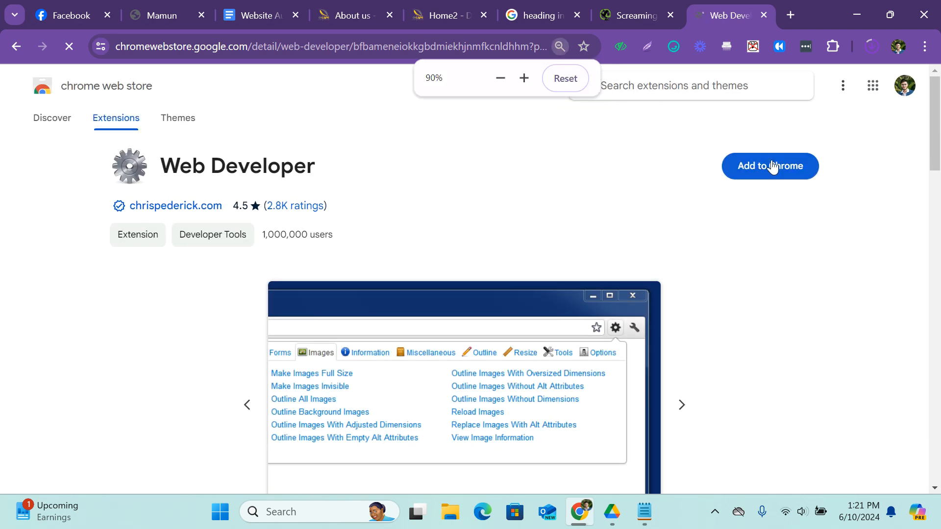
pyautogui.click(771, 166)
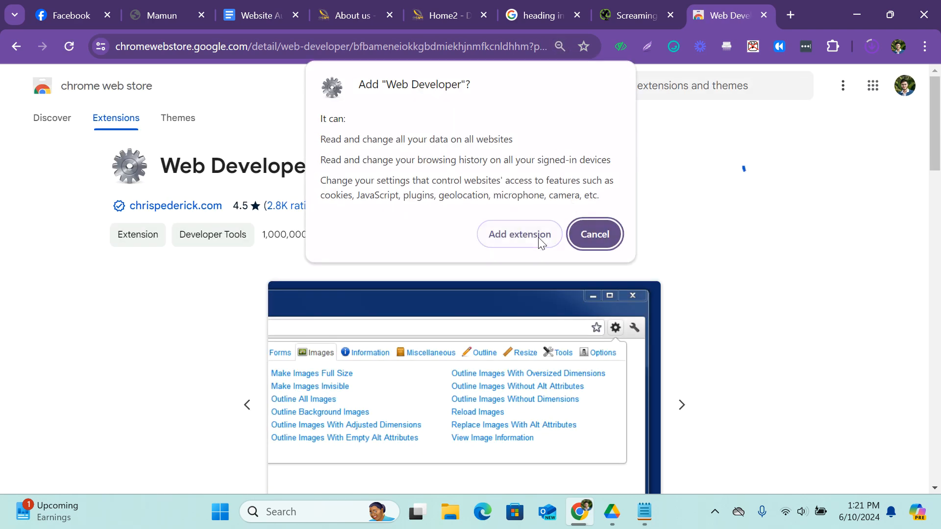
pyautogui.click(538, 240)
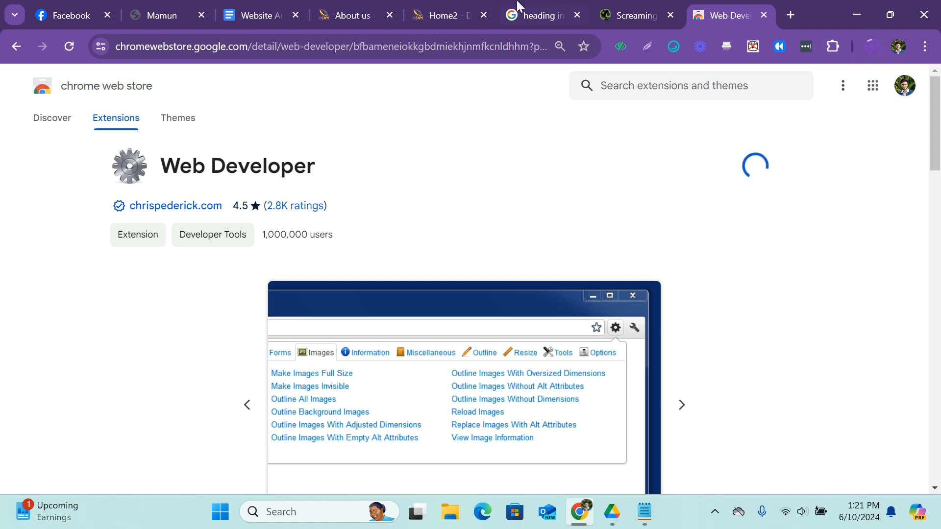
pyautogui.click(866, 48)
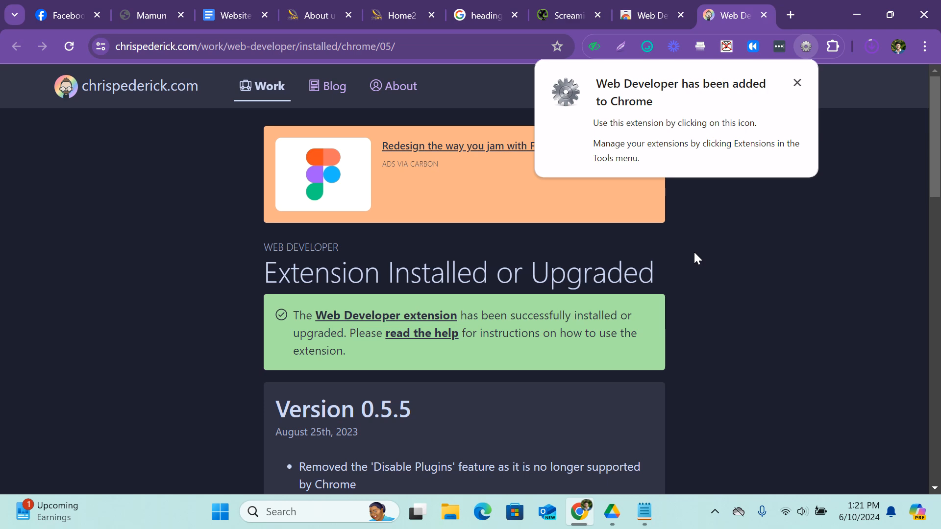
# Pin the newly added Web Developer extension for quick access.
pyautogui.scroll(-10, 693, 251)
pyautogui.click(807, 47)
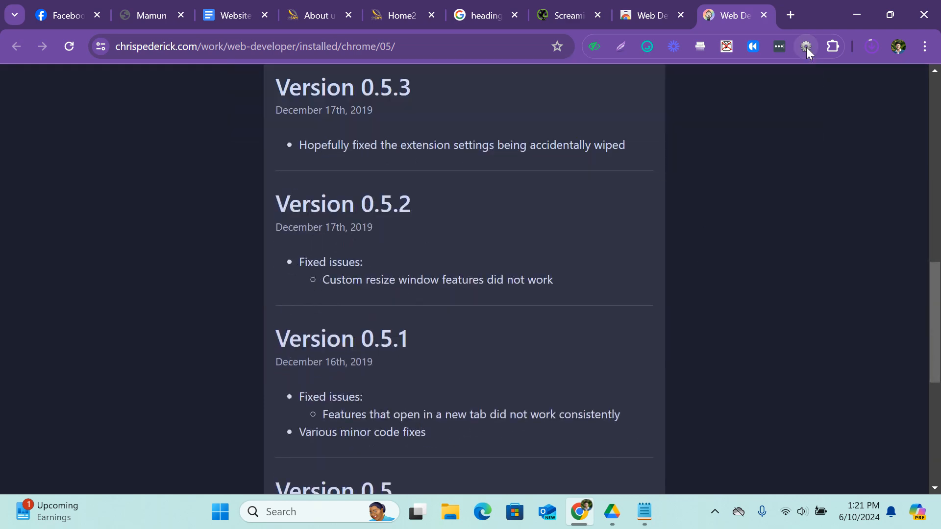
pyautogui.click(833, 48)
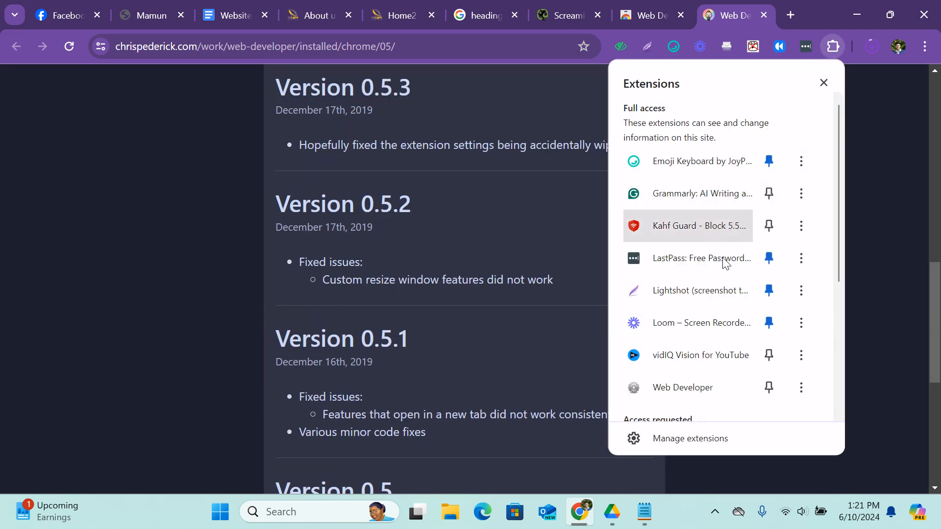
pyautogui.click(769, 387)
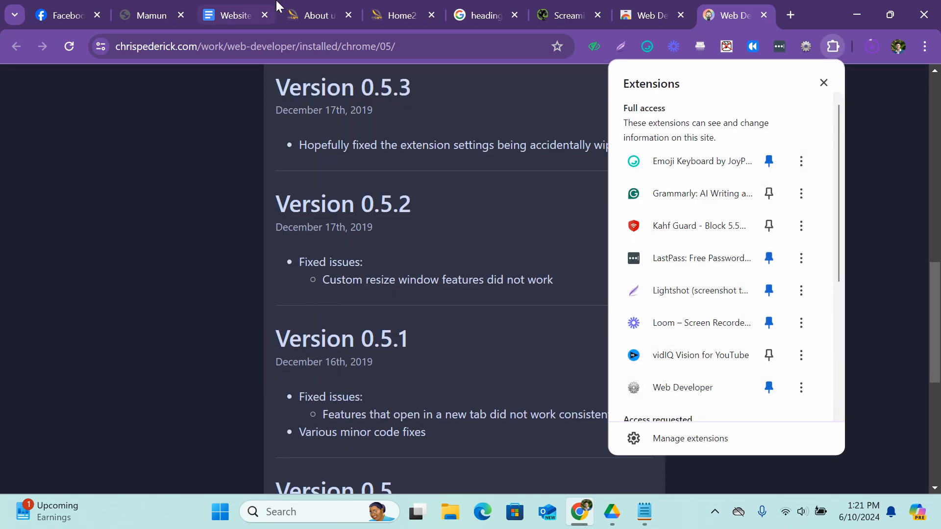
# Return to the About Us page of delightinteriorsbd.com and enable Outline Headings with the Web Developer extension.
pyautogui.click(399, 10)
pyautogui.click(343, 9)
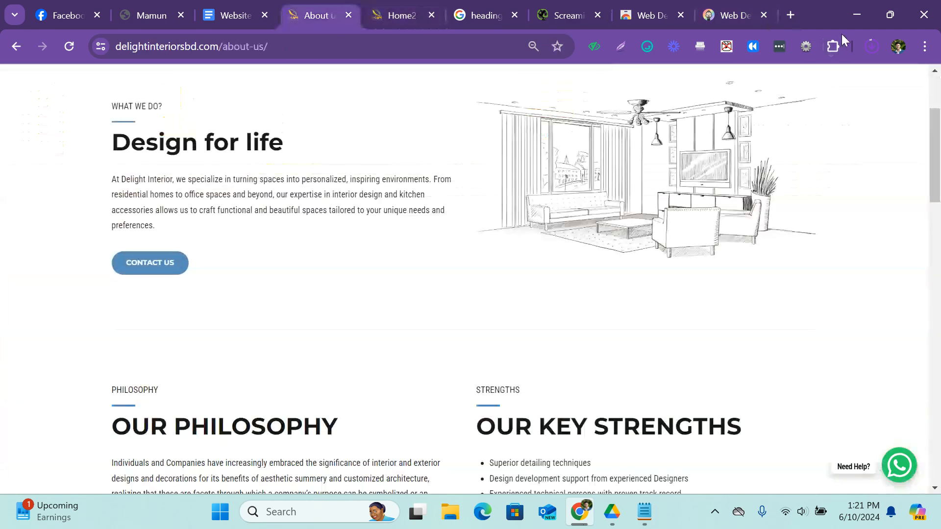
pyautogui.click(806, 46)
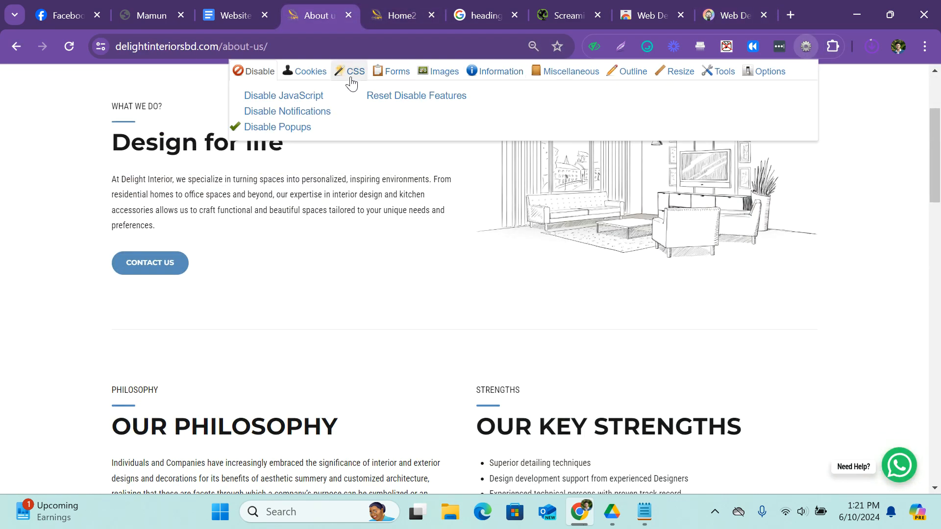
pyautogui.click(636, 72)
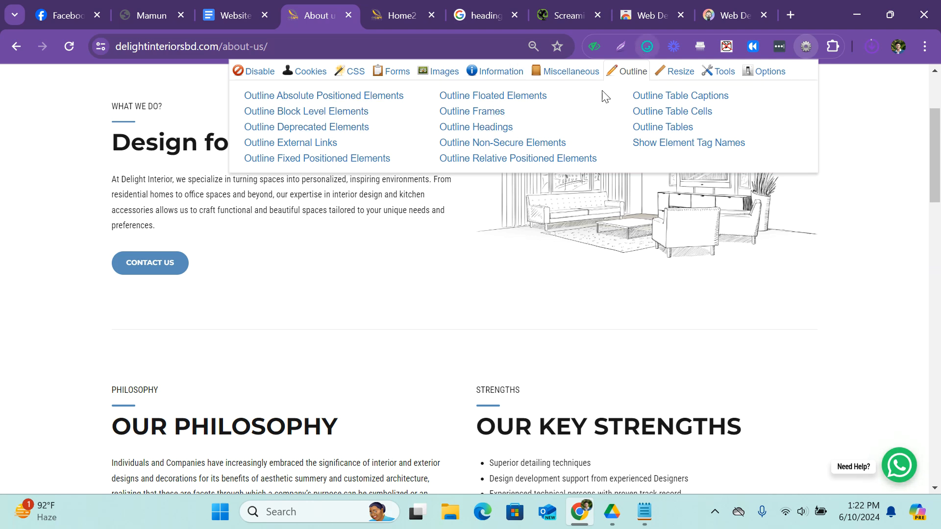
pyautogui.click(809, 58)
pyautogui.click(808, 47)
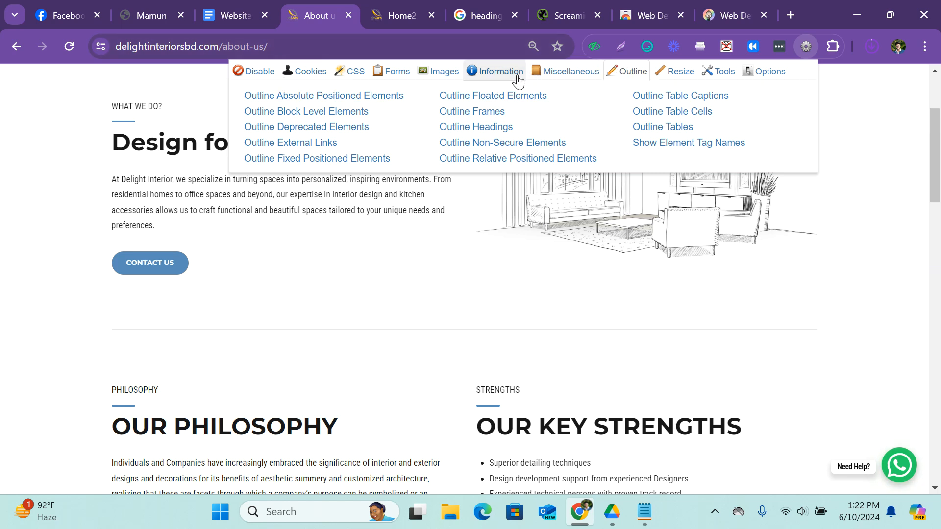
pyautogui.click(500, 128)
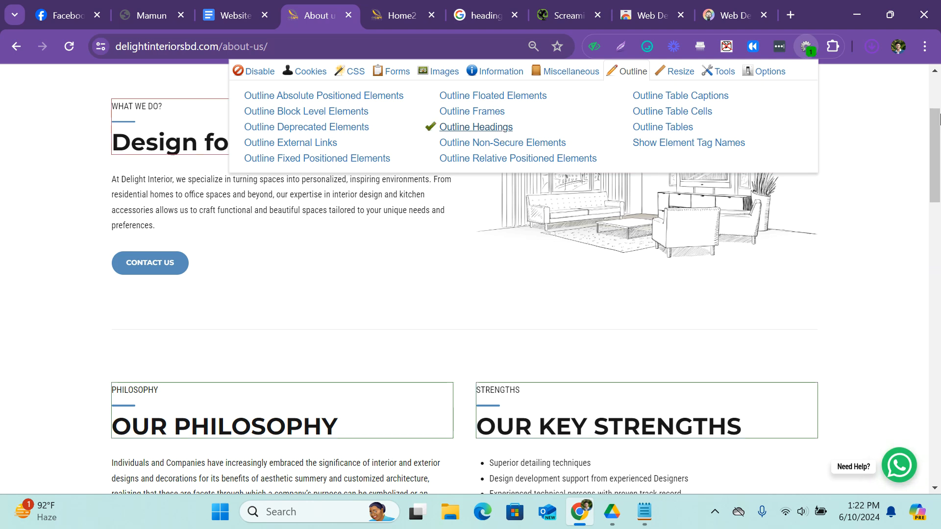
# Examine the outlined headings throughout the About Us page, from "Design for life" down to the footer headings.
pyautogui.scroll(-1, 141, 345)
pyautogui.click(170, 351)
pyautogui.scroll(1, 304, 329)
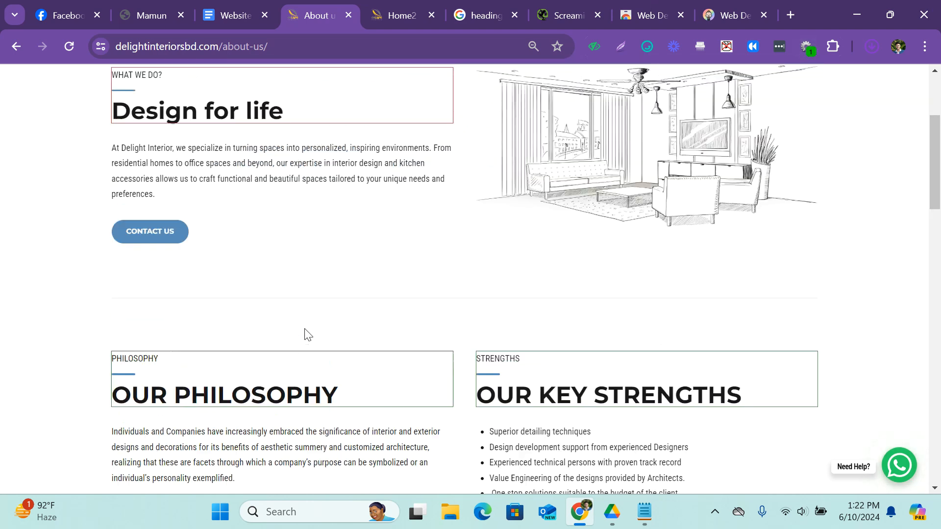
pyautogui.scroll(4, 179, 267)
pyautogui.scroll(-10, 188, 279)
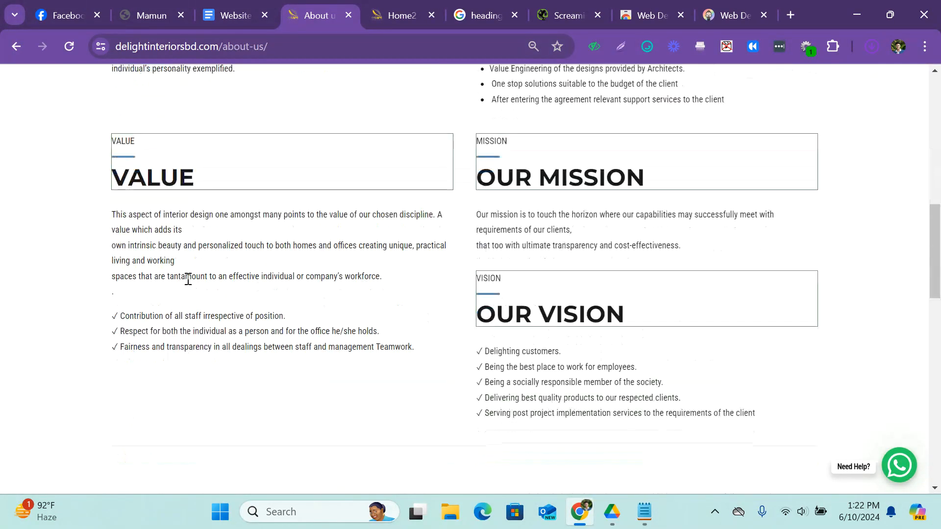
pyautogui.scroll(-8, 188, 280)
pyautogui.scroll(3, 234, 260)
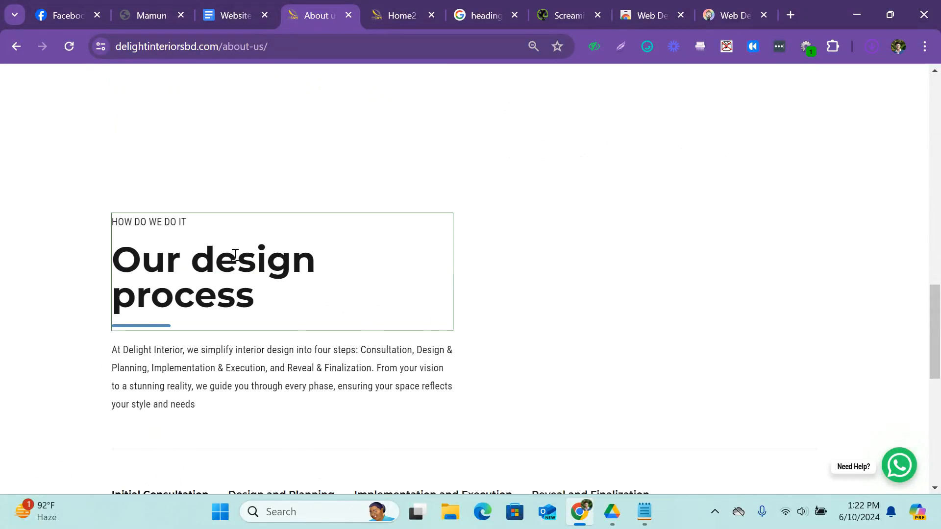
pyautogui.scroll(-6, 234, 255)
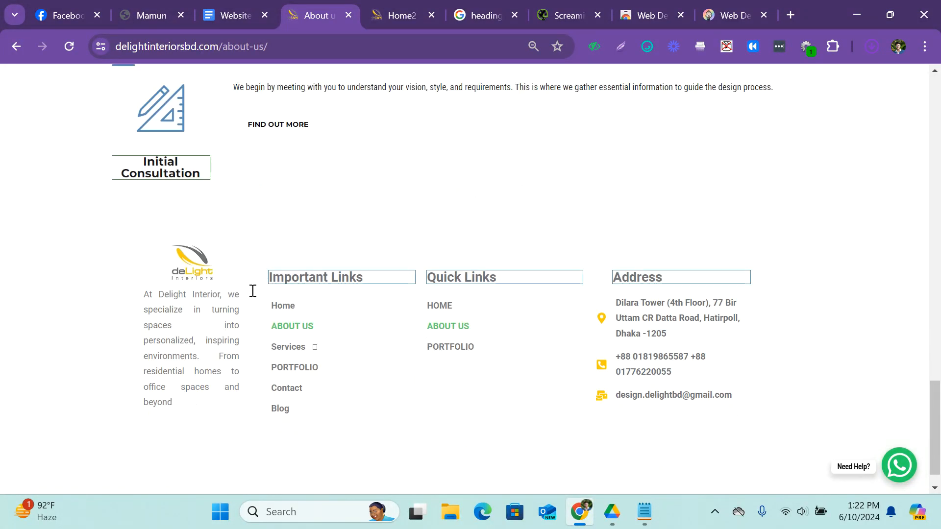
pyautogui.click(816, 49)
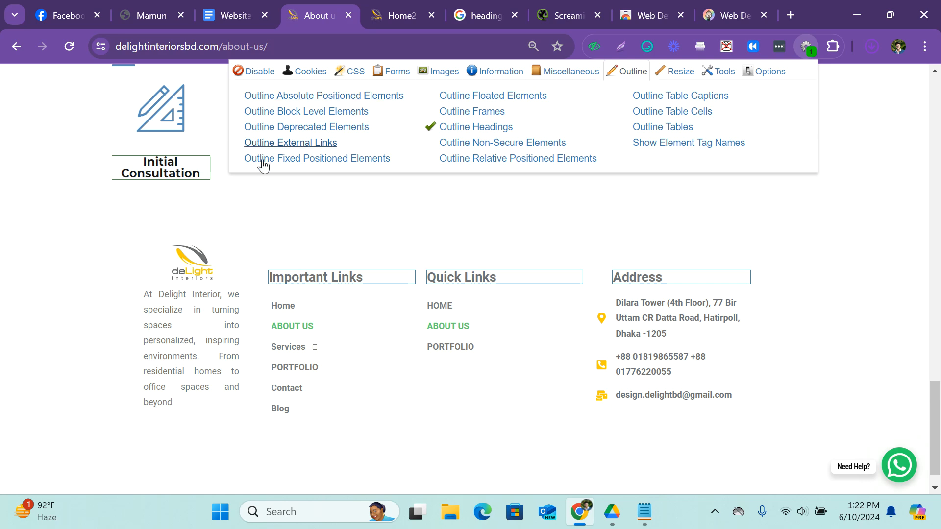
pyautogui.click(191, 170)
pyautogui.scroll(20, 262, 185)
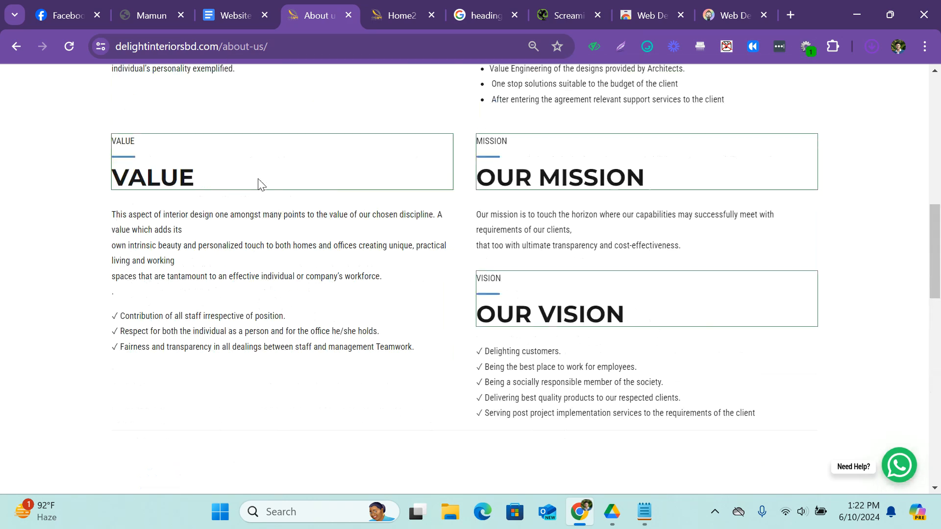
pyautogui.scroll(-9, 182, 196)
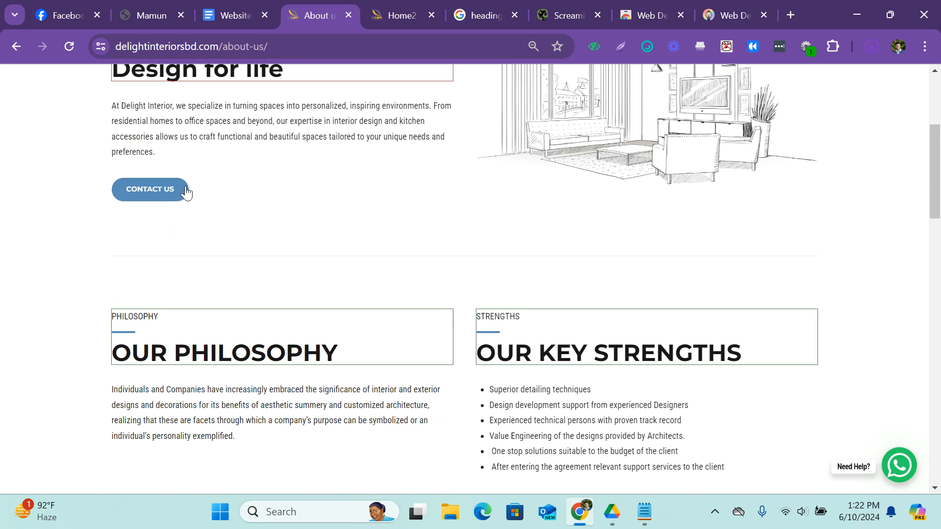
# Enable Outline Frames and Outline Non-Secure Elements for the About Us page and check the page for outlines.
pyautogui.click(804, 45)
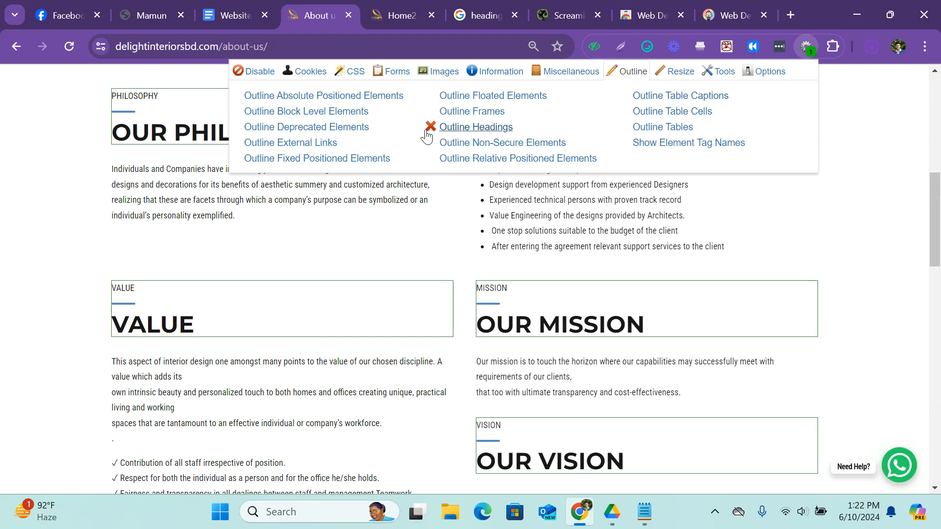
pyautogui.click(456, 112)
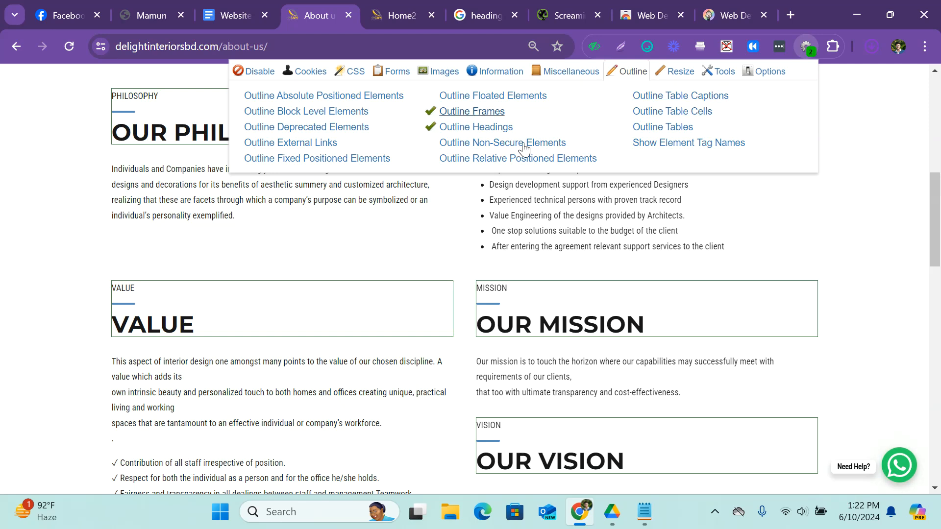
pyautogui.click(486, 142)
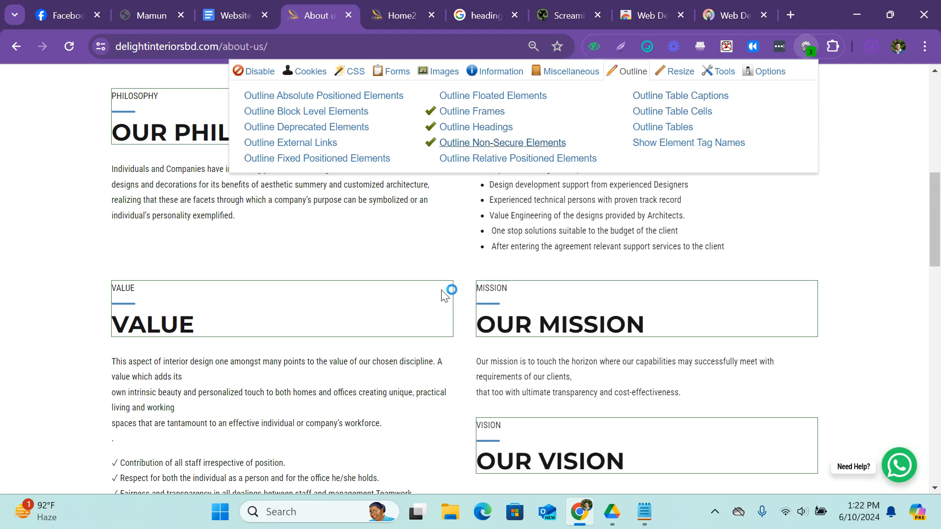
pyautogui.click(238, 305)
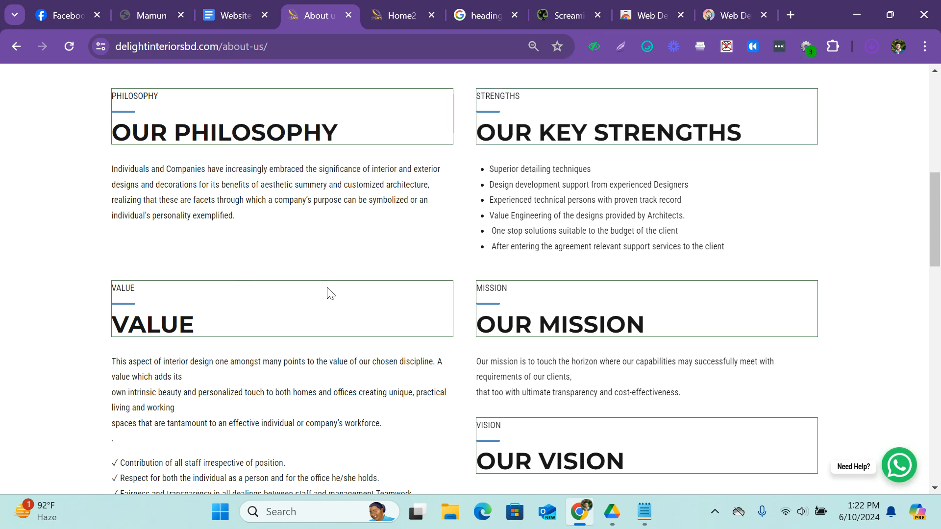
pyautogui.scroll(-9, 449, 250)
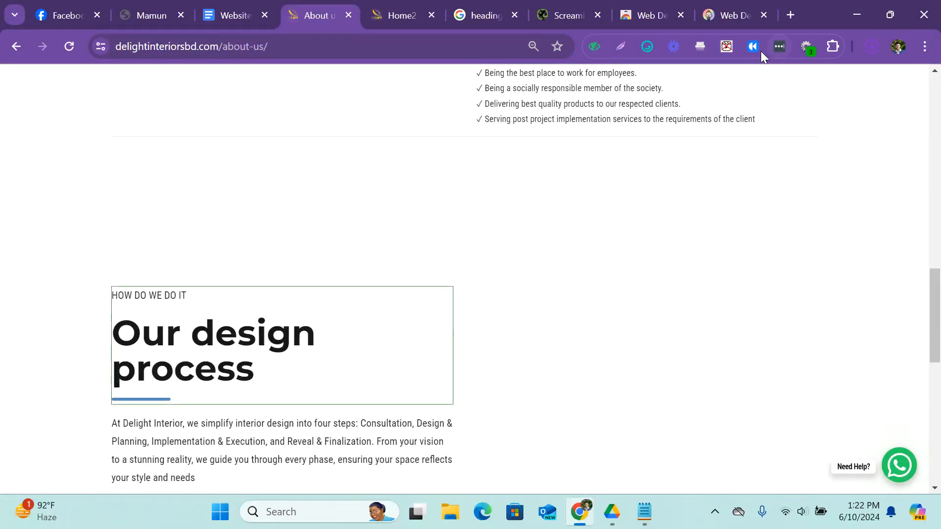
# Enable Outline Relative Positioned Elements for the About Us page and view the outlines at its start.
pyautogui.click(807, 49)
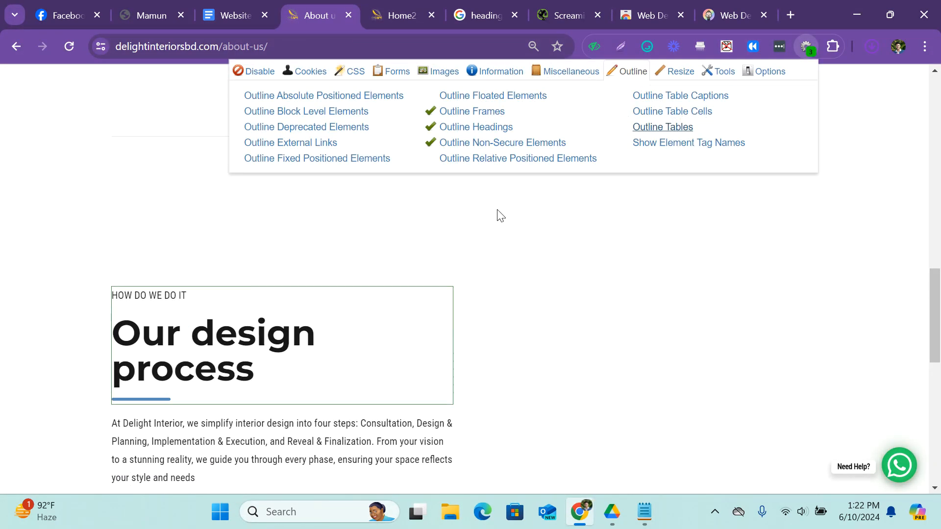
pyautogui.click(491, 160)
pyautogui.scroll(12, 411, 265)
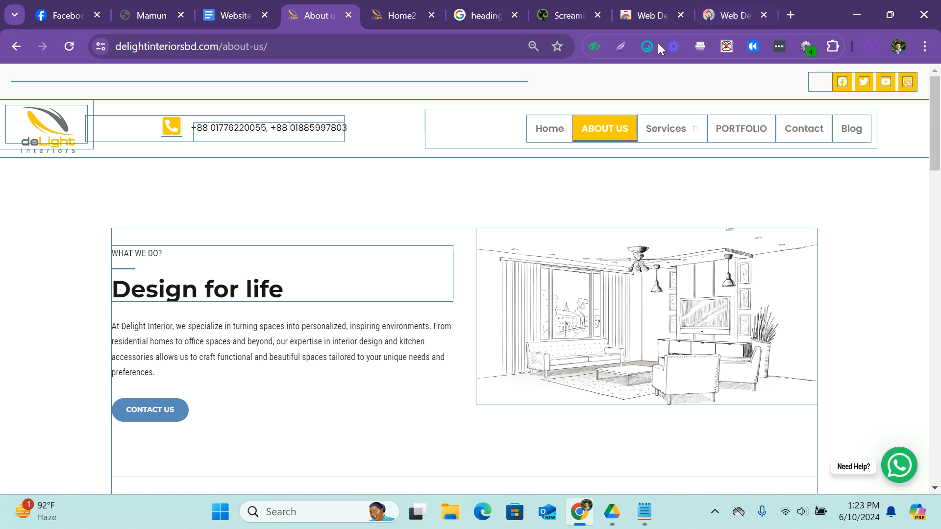
# View the About Us page's document outline with the Web Developer extension and examine its heading hierarchy from h1 down to h6.
pyautogui.click(806, 47)
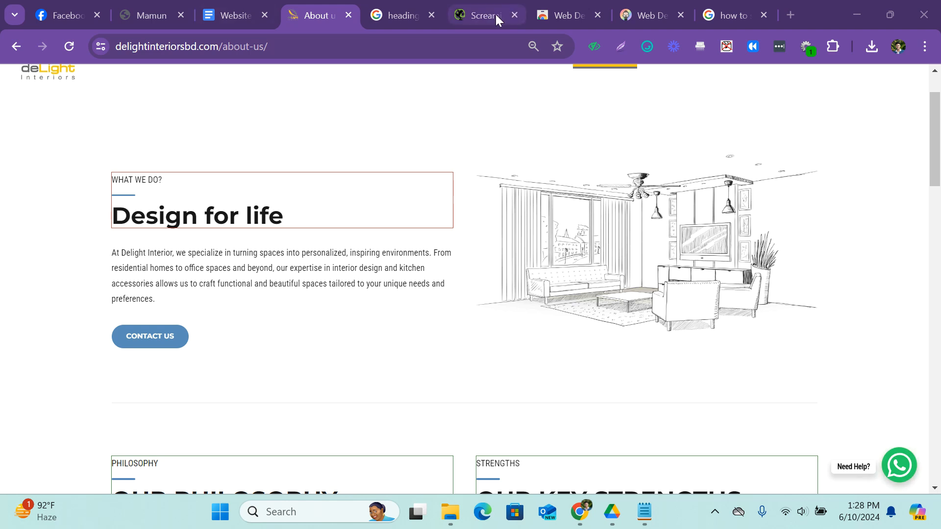
pyautogui.click(810, 50)
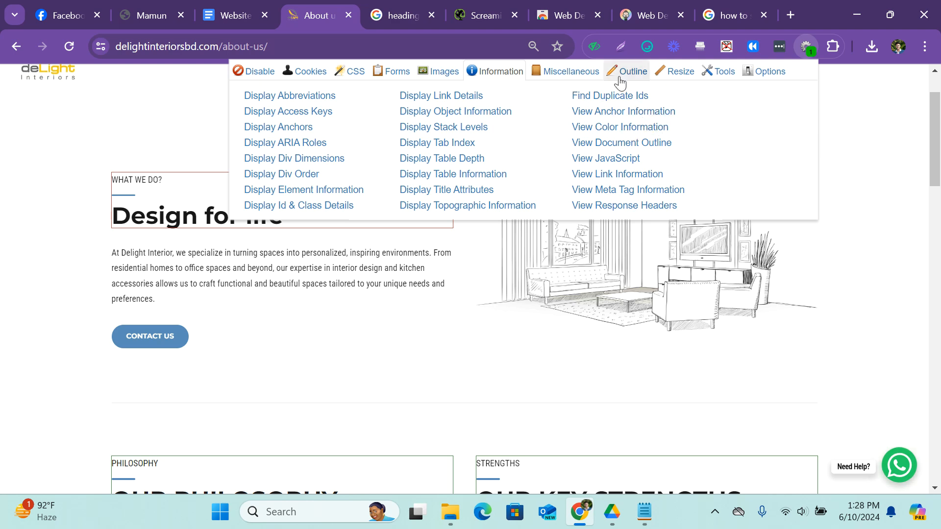
pyautogui.click(650, 145)
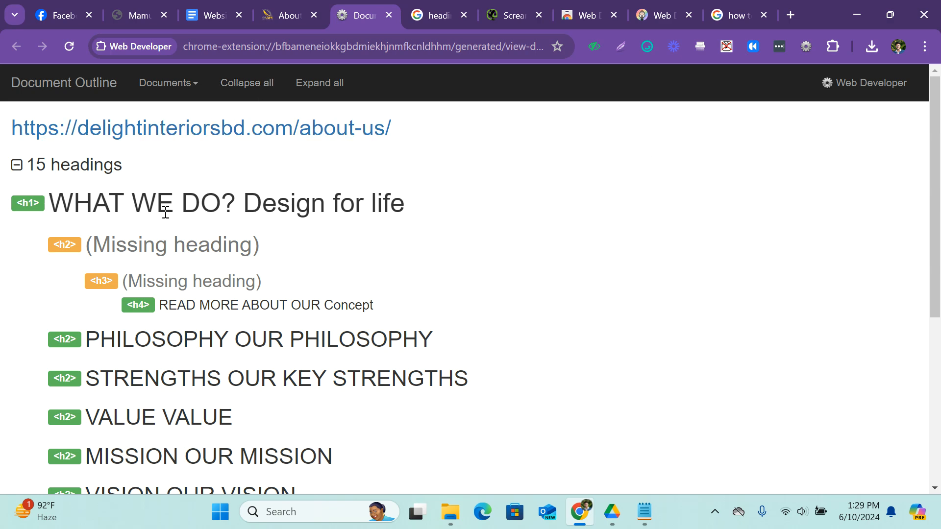
pyautogui.scroll(-3, 165, 209)
pyautogui.scroll(-2, 167, 213)
pyautogui.scroll(5, 192, 229)
pyautogui.scroll(-2, 139, 141)
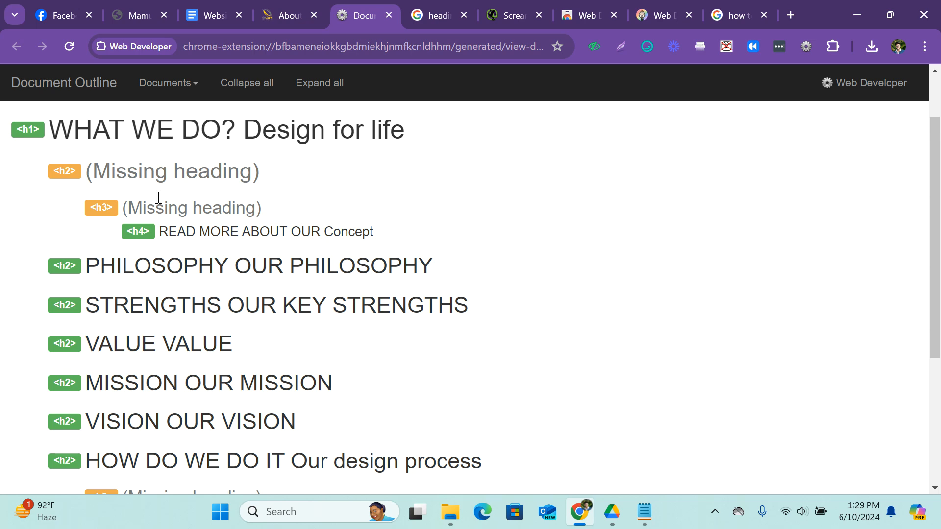
pyautogui.scroll(-2, 171, 230)
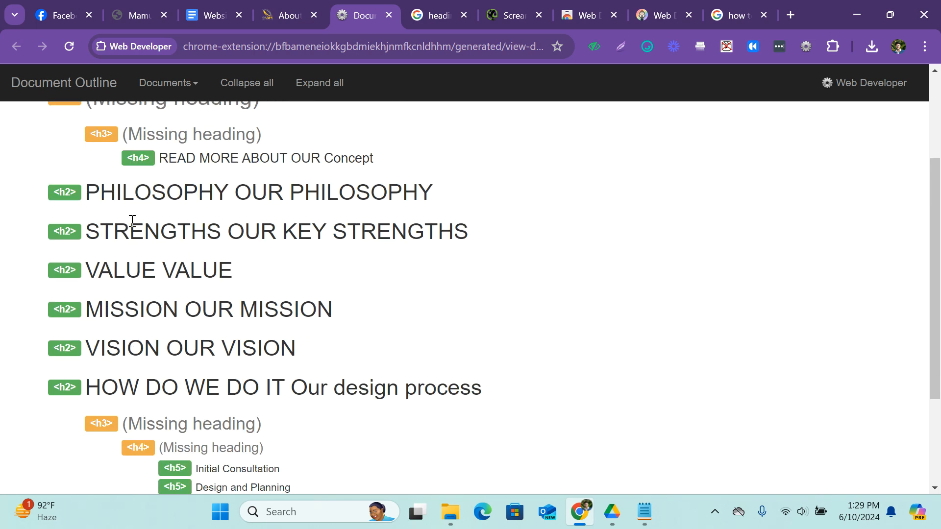
pyautogui.scroll(-3, 105, 284)
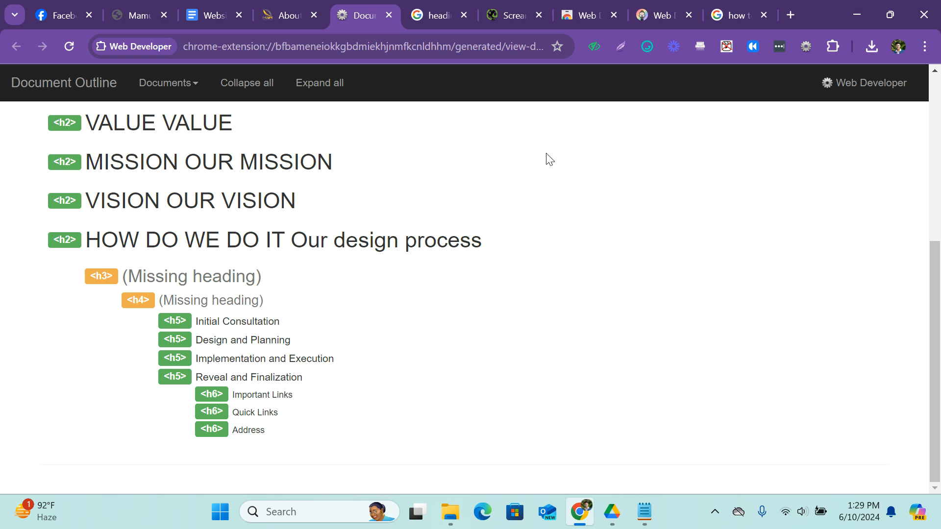
# Return to the Website Audit Report and highlight the Image ALT Tags check.
pyautogui.click(312, 6)
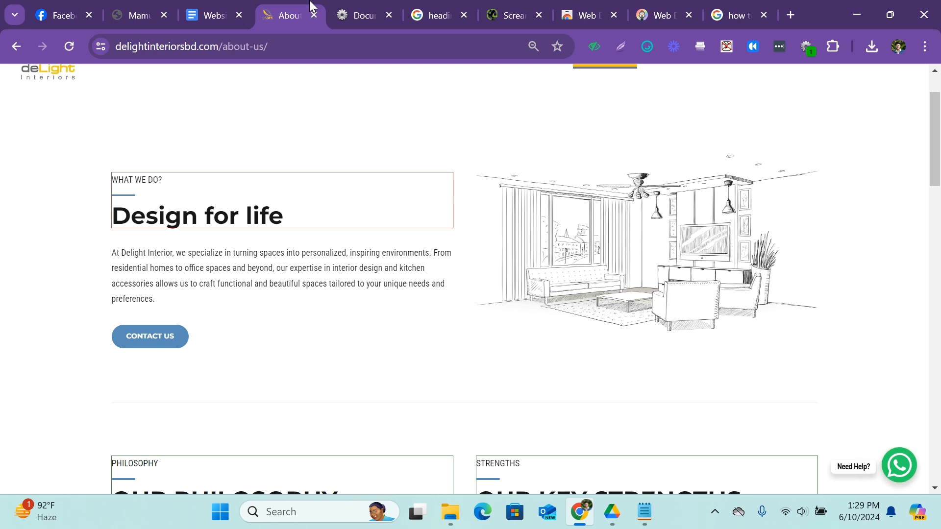
pyautogui.click(194, 11)
pyautogui.scroll(-2, 395, 210)
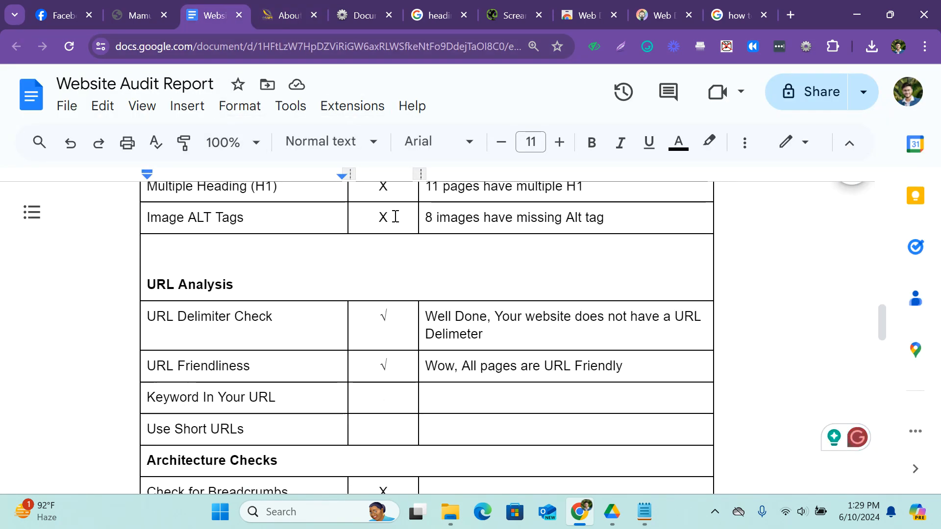
pyautogui.scroll(3, 395, 216)
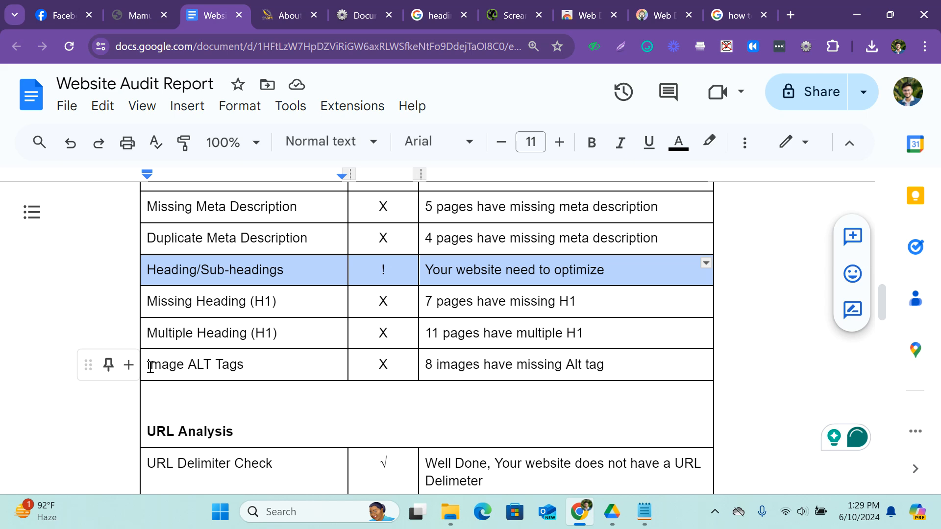
pyautogui.moveTo(151, 368); pyautogui.dragTo(254, 366)
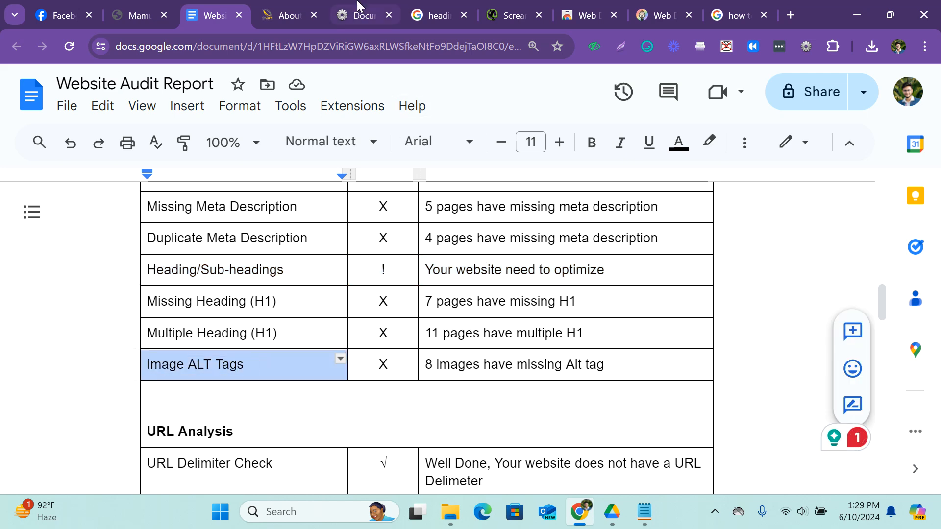
# Switch back to the About Us page and go from there to the home page at delightinteriorsbd.com.
pyautogui.click(271, 6)
pyautogui.scroll(-10, 319, 245)
pyautogui.scroll(12, 332, 259)
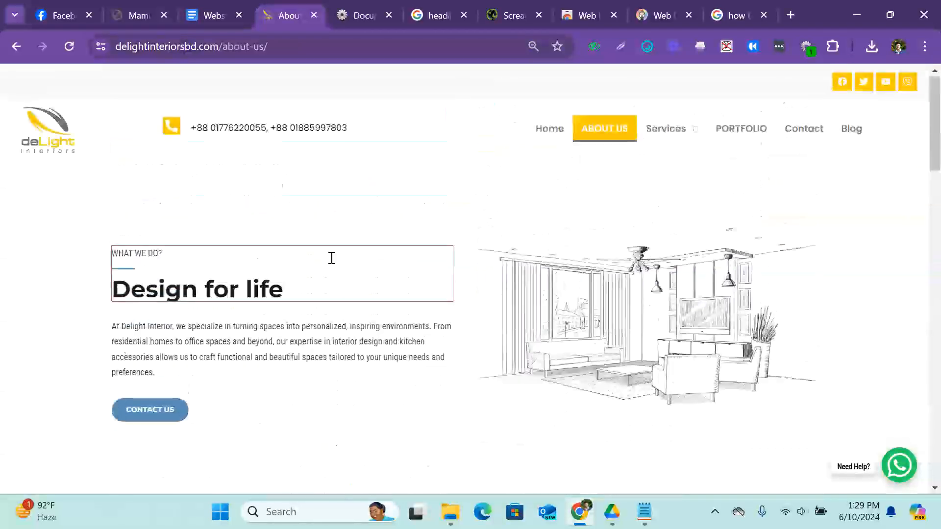
pyautogui.moveTo(268, 46); pyautogui.dragTo(214, 47)
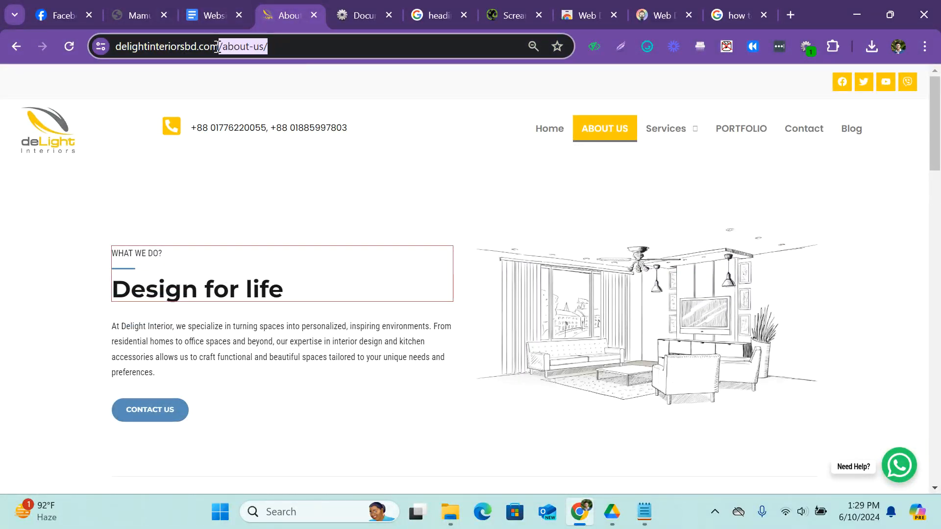
pyautogui.press('BackSpace')
pyautogui.press('Return')
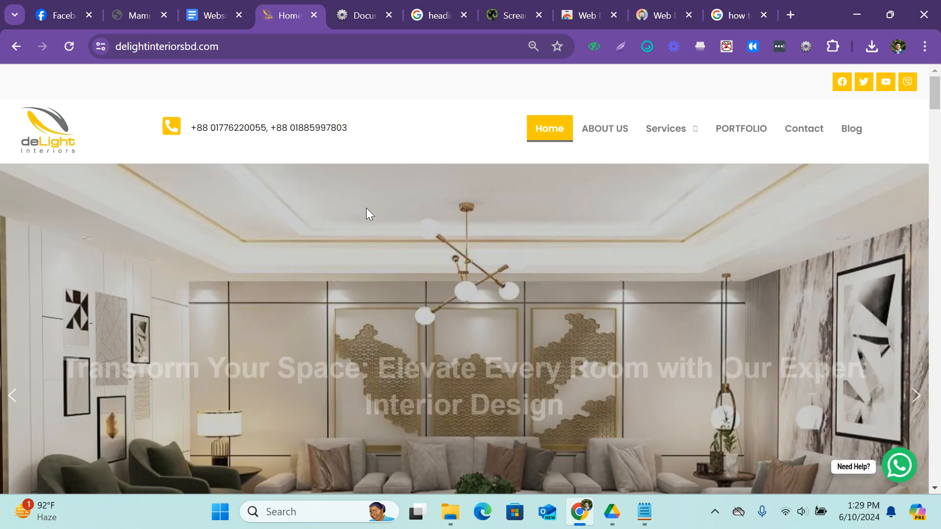
# Look over the home page images, from the opening slider through Our Latest Projects to Our Design Categories.
pyautogui.scroll(-15, 346, 252)
pyautogui.scroll(4, 347, 257)
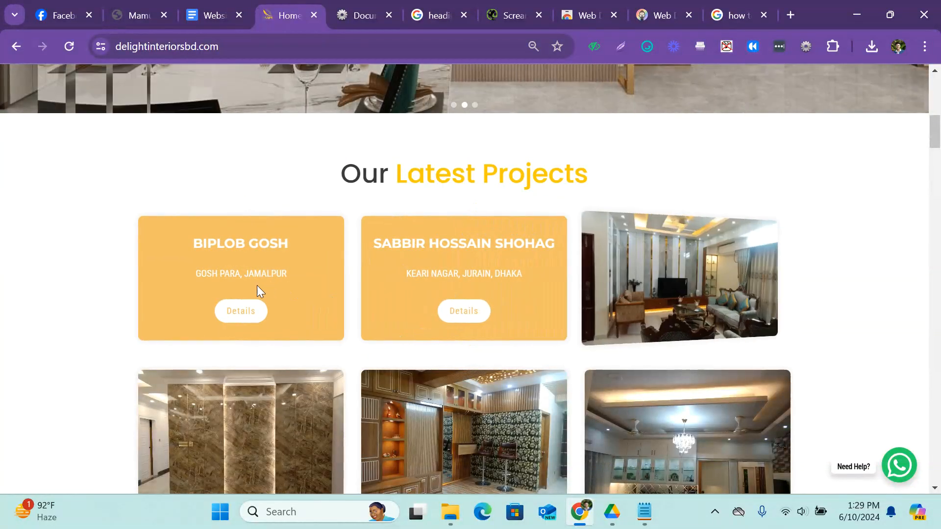
pyautogui.scroll(-6, 49, 322)
pyautogui.scroll(-2, 51, 322)
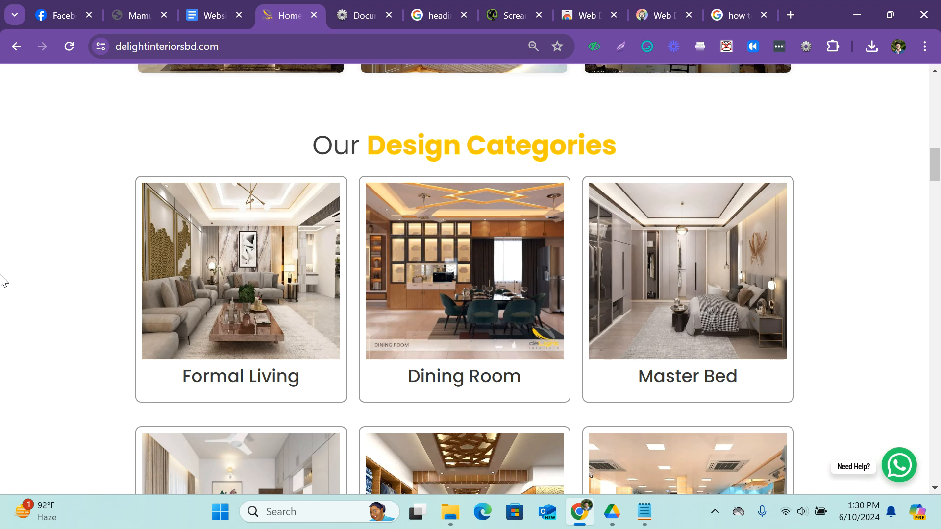
# Look over the images on the maamunbiz WordPress site's front page, switching to the Delight Interiors home page in between.
pyautogui.click(209, 15)
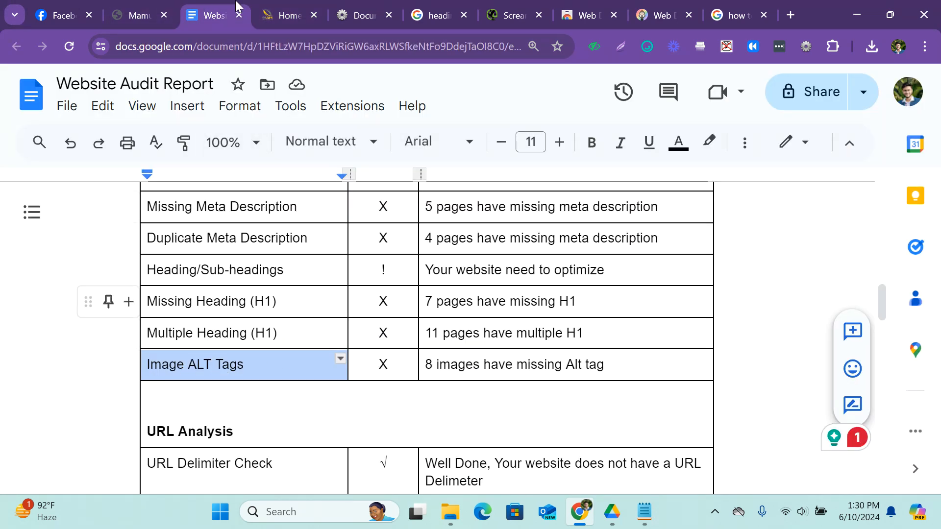
pyautogui.click(136, 7)
pyautogui.scroll(18, 409, 218)
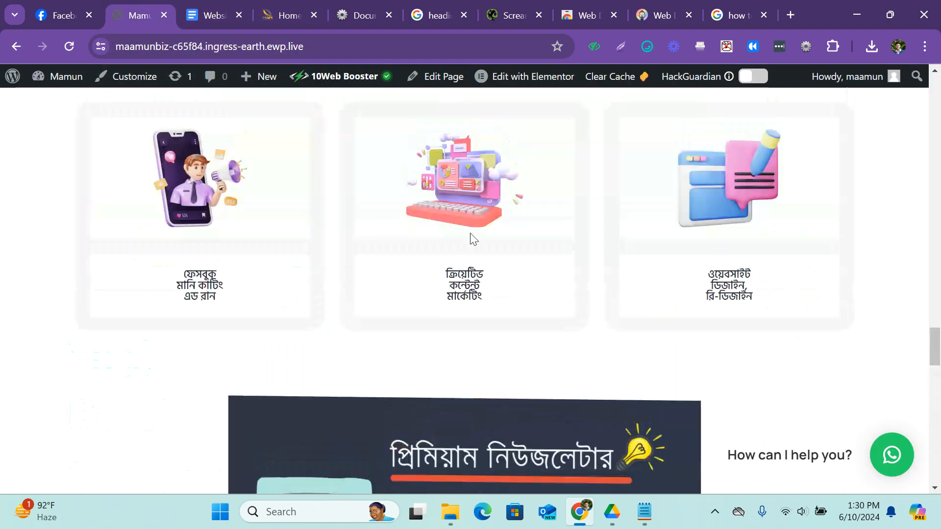
pyautogui.moveTo(935, 331); pyautogui.dragTo(926, 79)
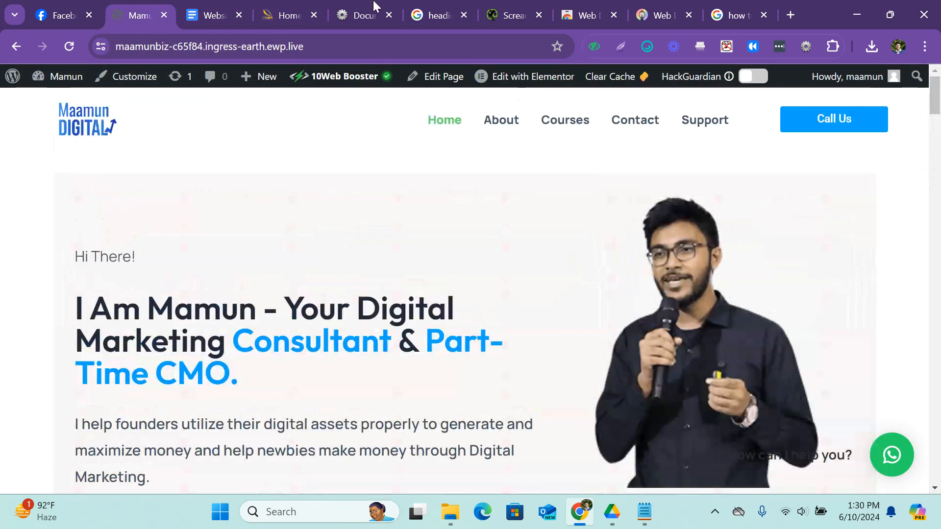
pyautogui.click(262, 10)
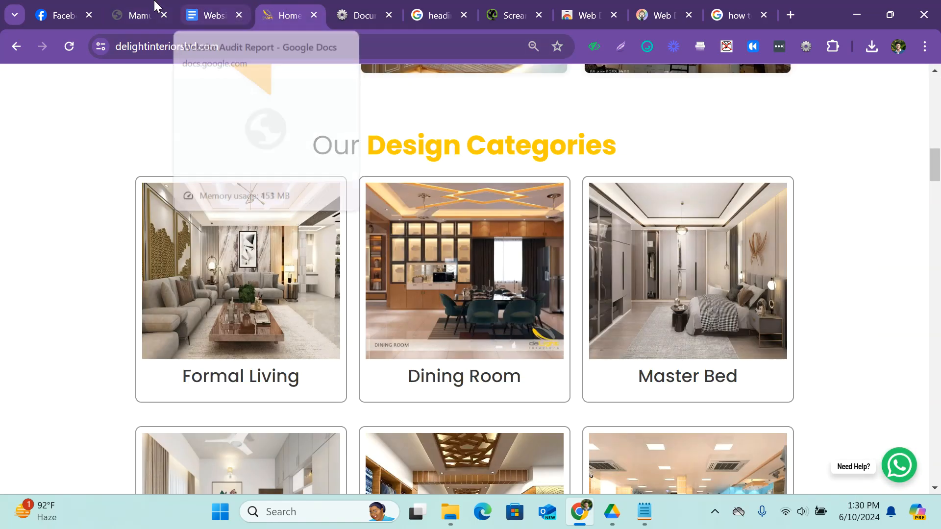
pyautogui.click(143, 14)
pyautogui.scroll(-5, 455, 218)
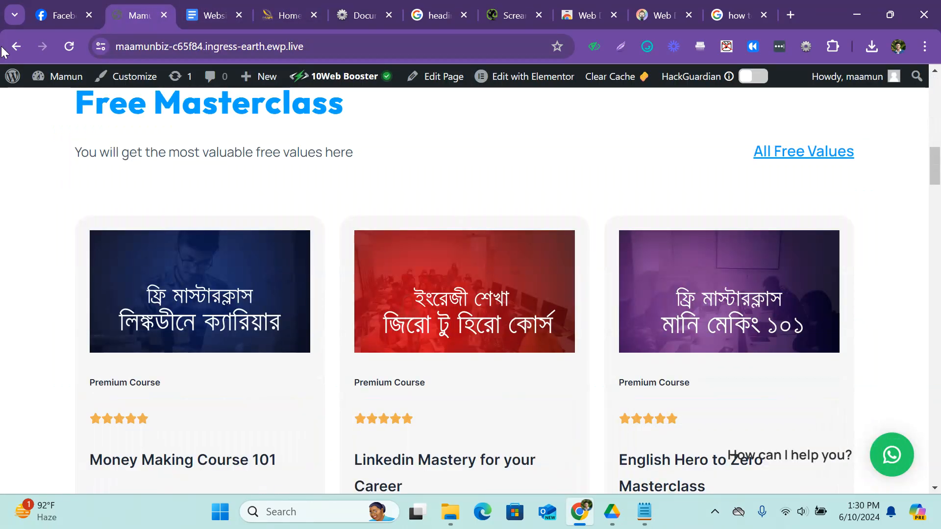
# Go to the WordPress admin area of the maamunbiz site and open its Media Library.
pyautogui.moveTo(14, 79)
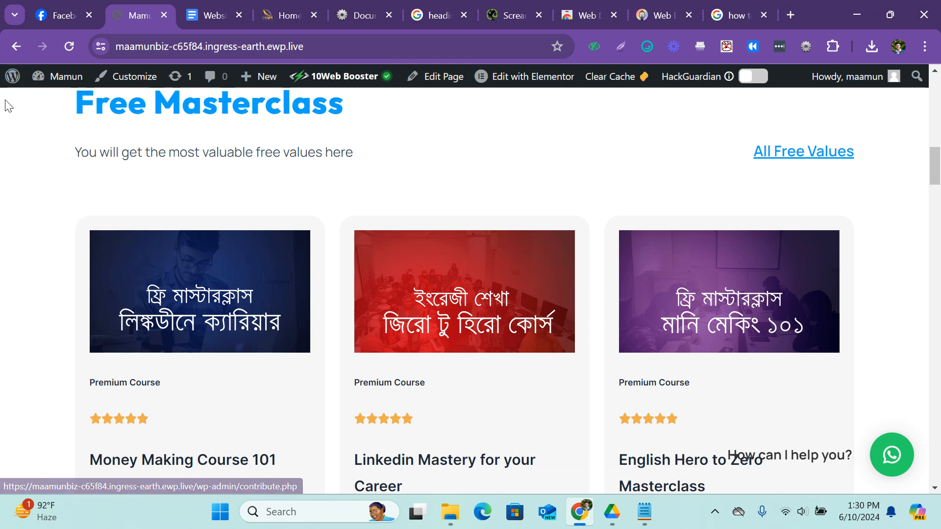
pyautogui.click(13, 76)
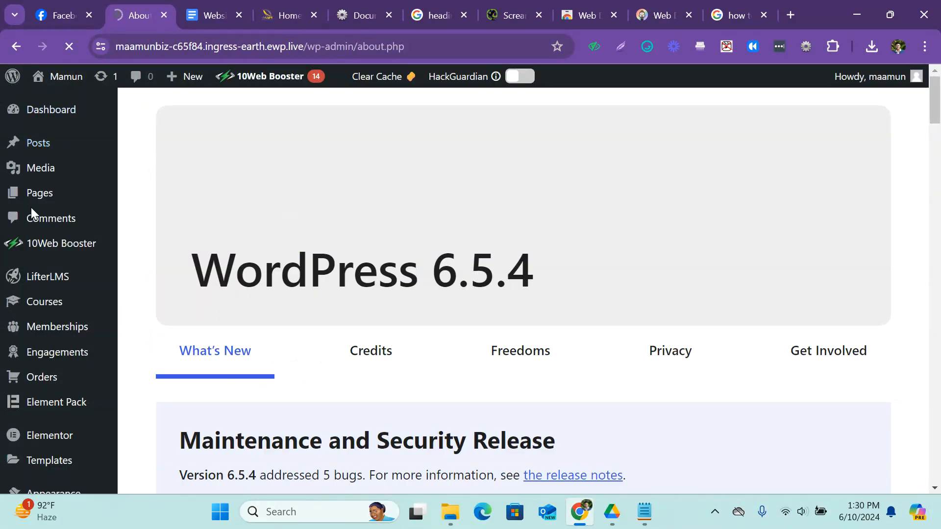
pyautogui.click(53, 173)
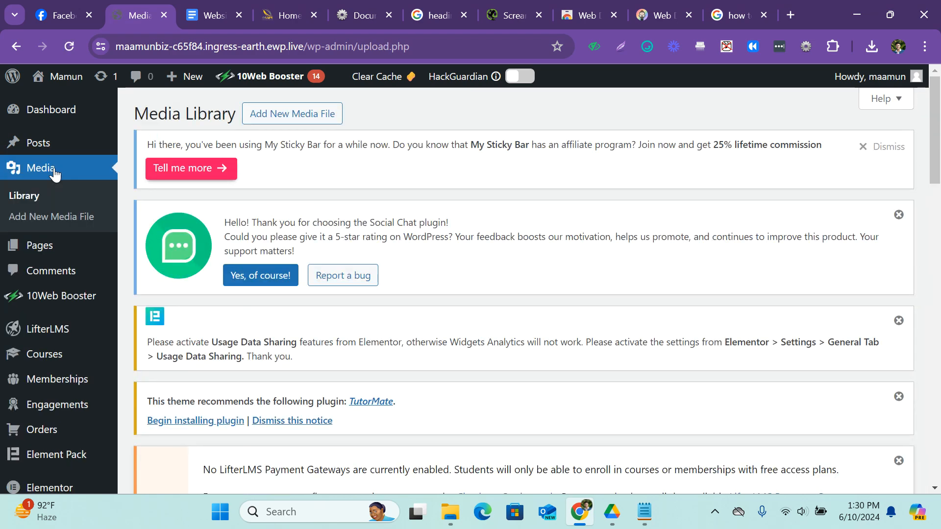
# Browse the uploaded images and open the attachment details of the photo showing the speaker in front of an audience.
pyautogui.scroll(-15, 338, 203)
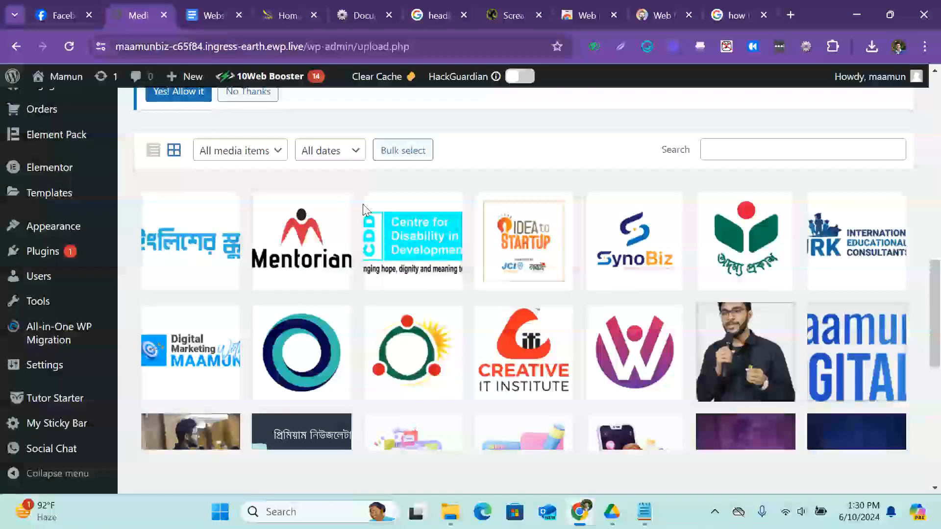
pyautogui.scroll(-2, 363, 204)
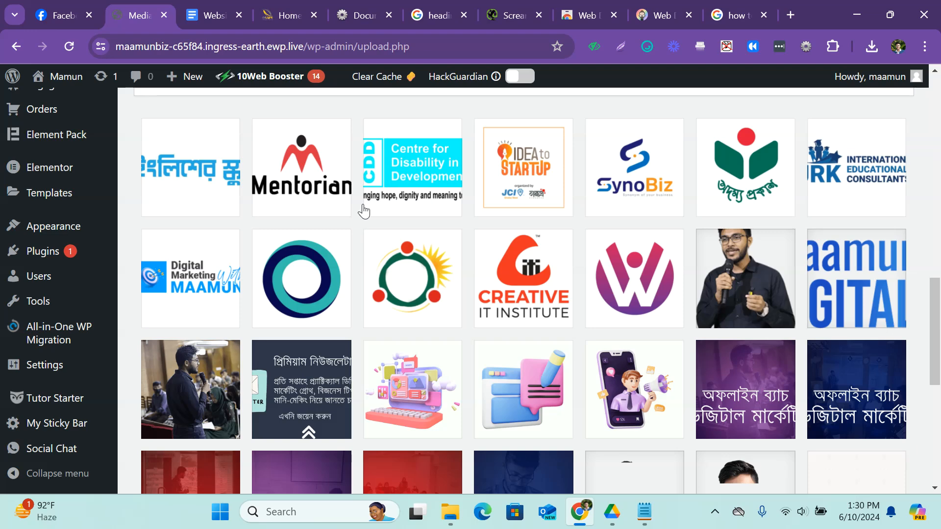
pyautogui.scroll(-2, 250, 322)
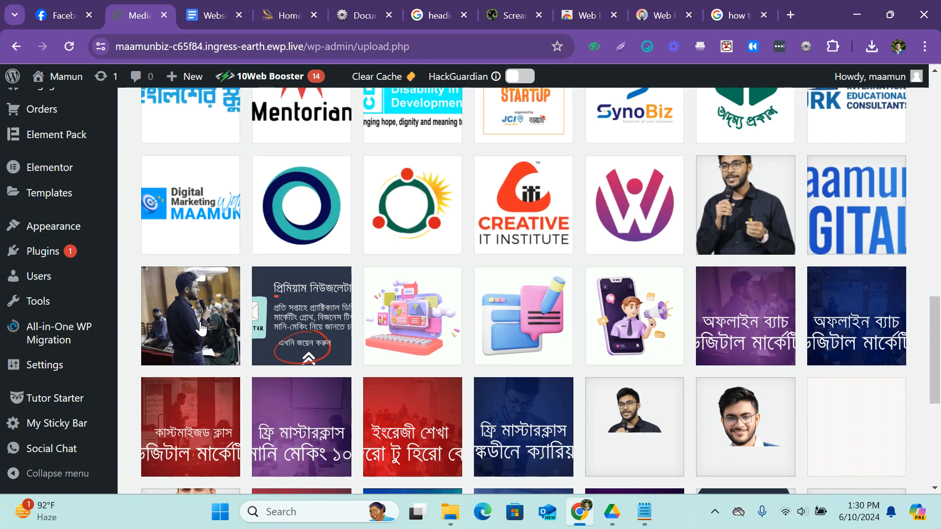
pyautogui.scroll(-5, 445, 268)
pyautogui.scroll(5, 445, 269)
pyautogui.click(201, 298)
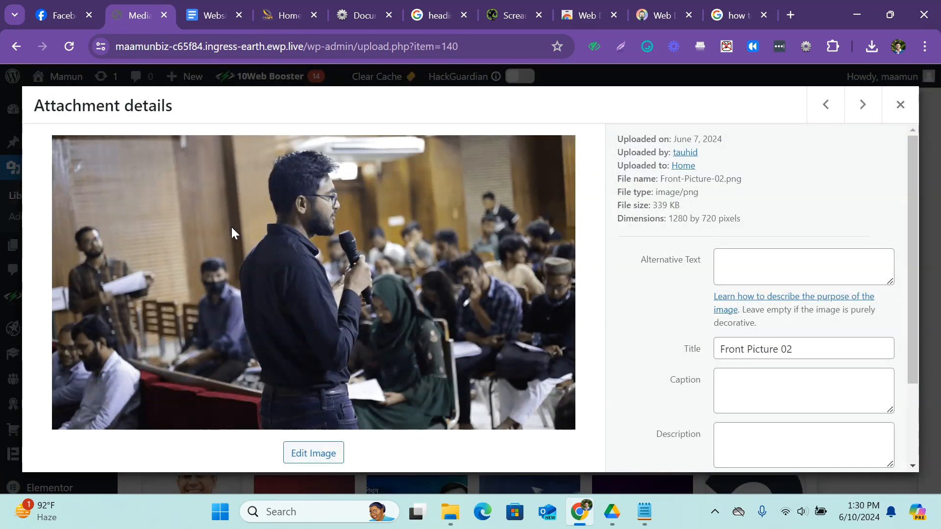
# Replace the photo's title with the speaker's first name followed by "image".
pyautogui.click(755, 266)
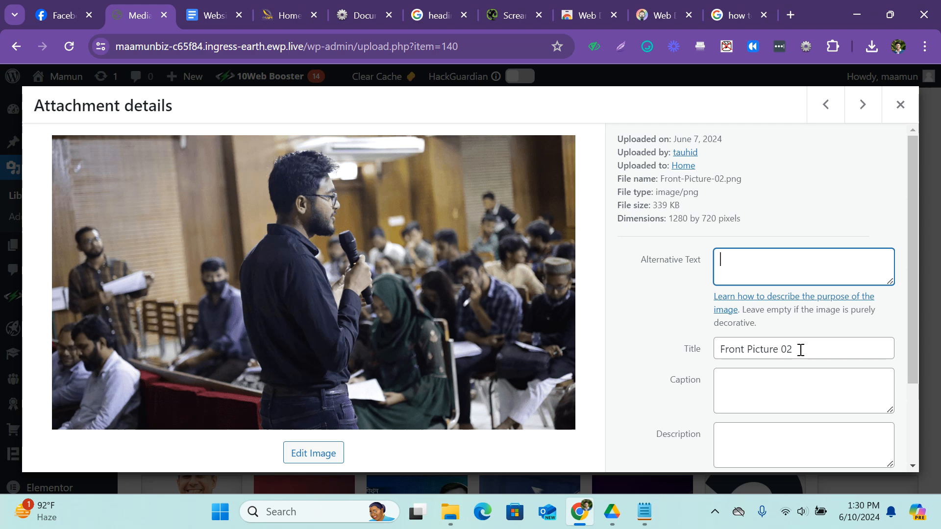
pyautogui.moveTo(800, 350); pyautogui.dragTo(688, 352)
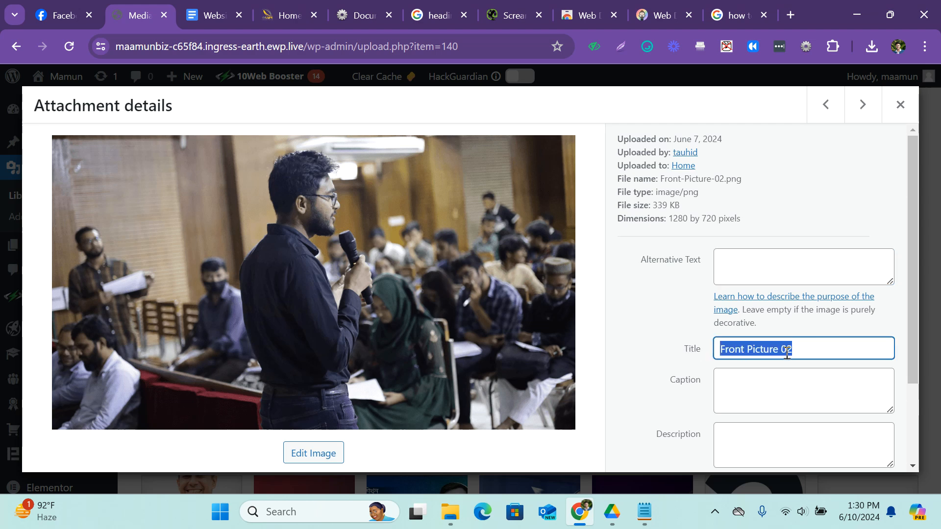
pyautogui.write('M')
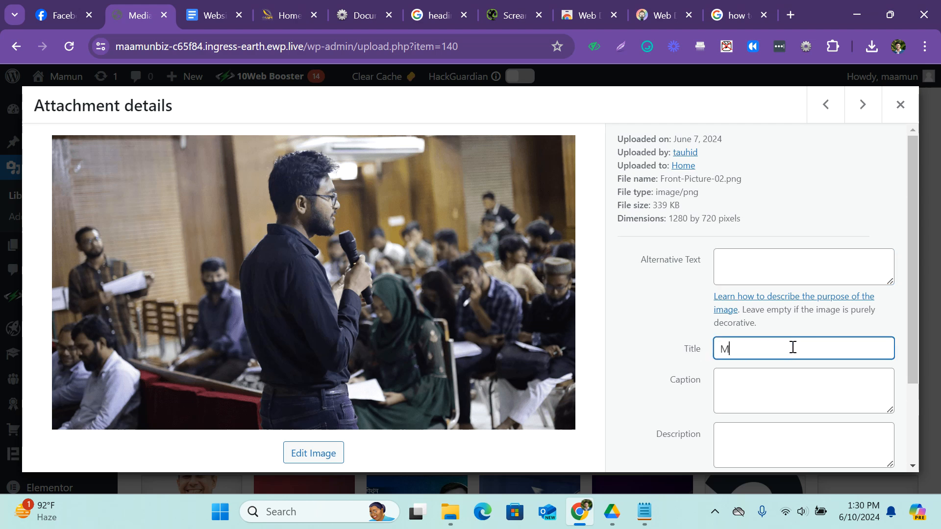
pyautogui.write('amun image')
# Enter the photo's alternative text as the speaker's first name followed by "is presenting something" and save it.
pyautogui.click(758, 271)
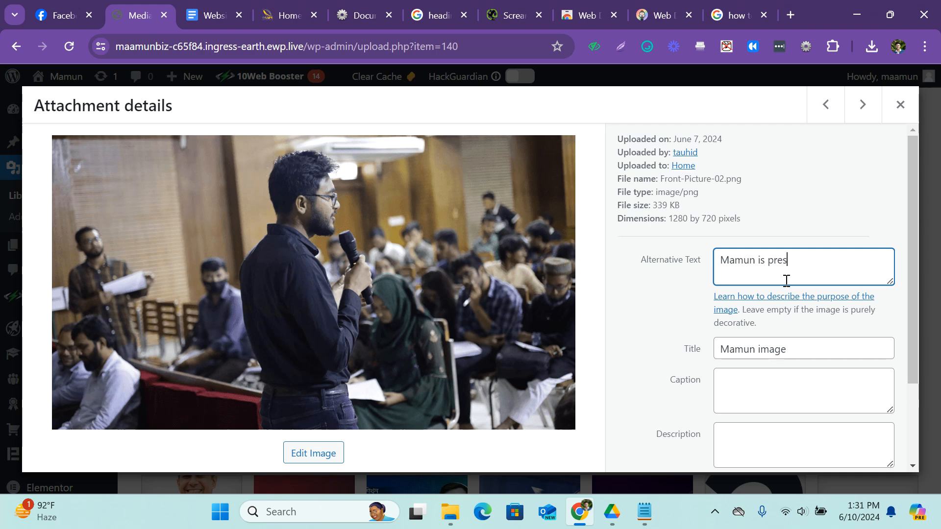
pyautogui.write('ng something')
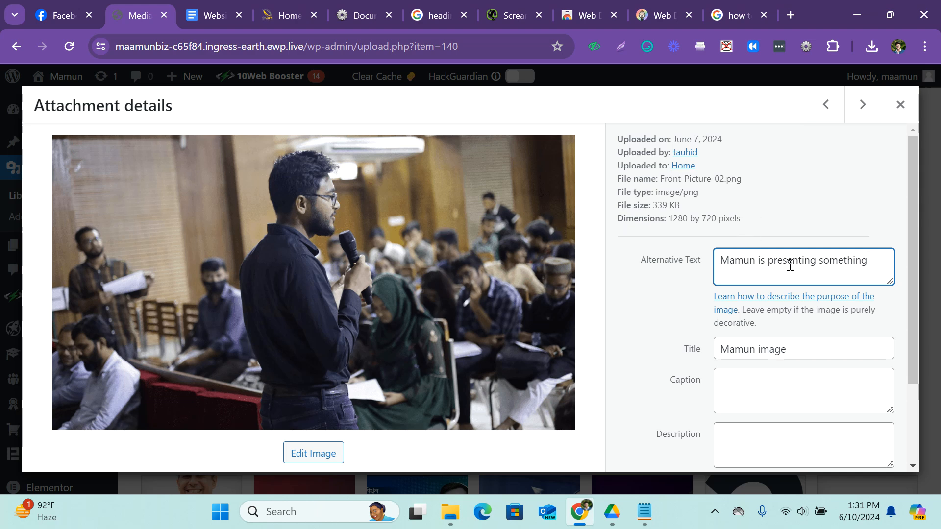
pyautogui.click(660, 273)
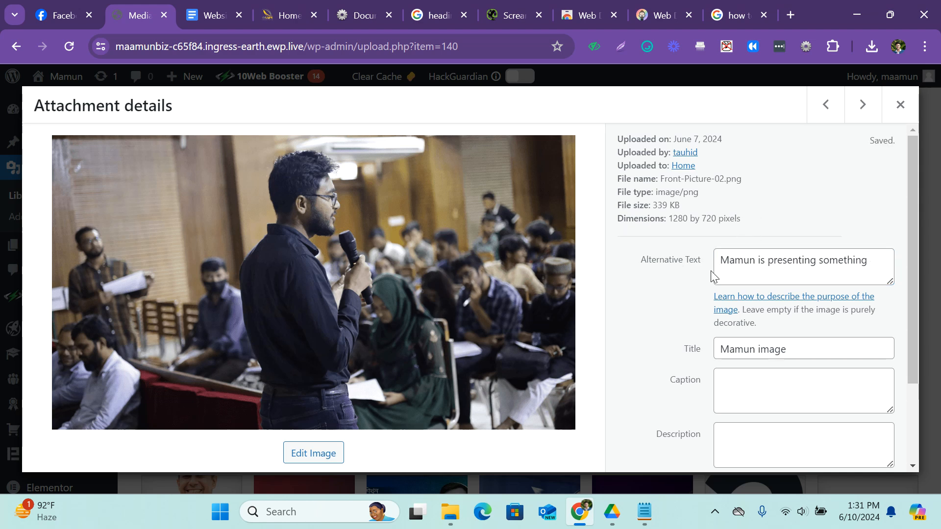
pyautogui.scroll(-2, 750, 279)
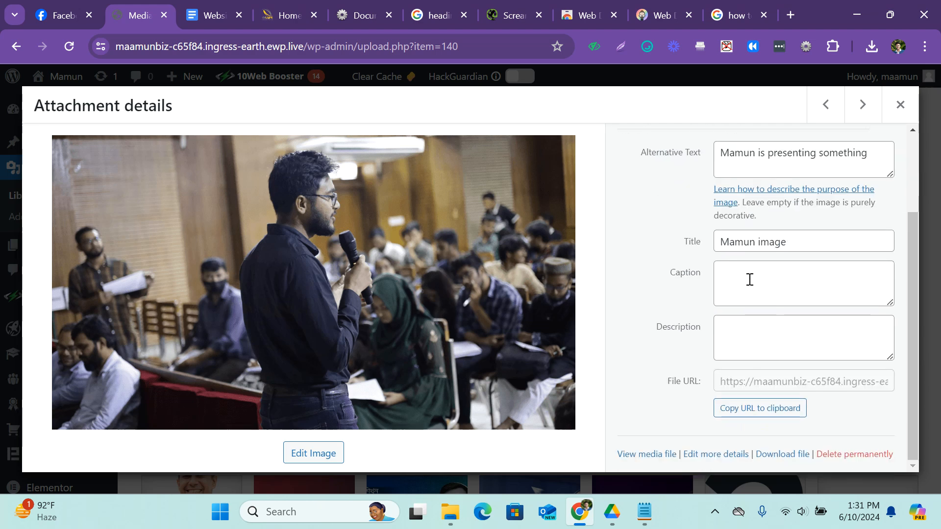
pyautogui.scroll(2, 750, 280)
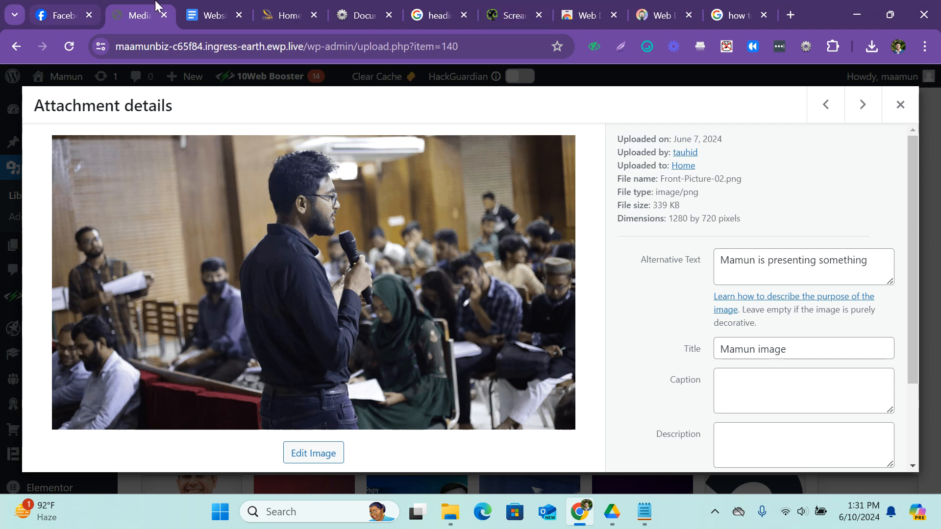
# Return to the Website Audit Report and look over its checks, from the sitemap and meta title rows down to Mobile-Friendly.
pyautogui.click(196, 7)
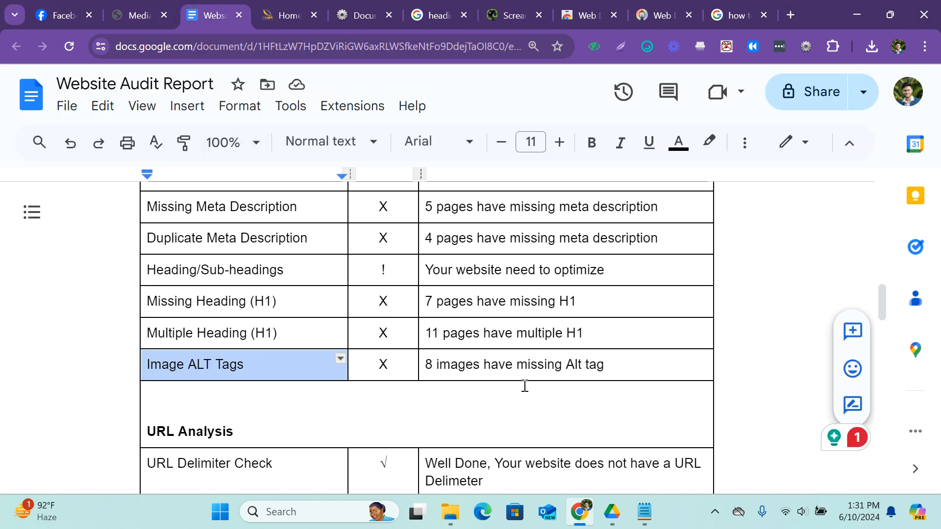
pyautogui.scroll(3, 258, 303)
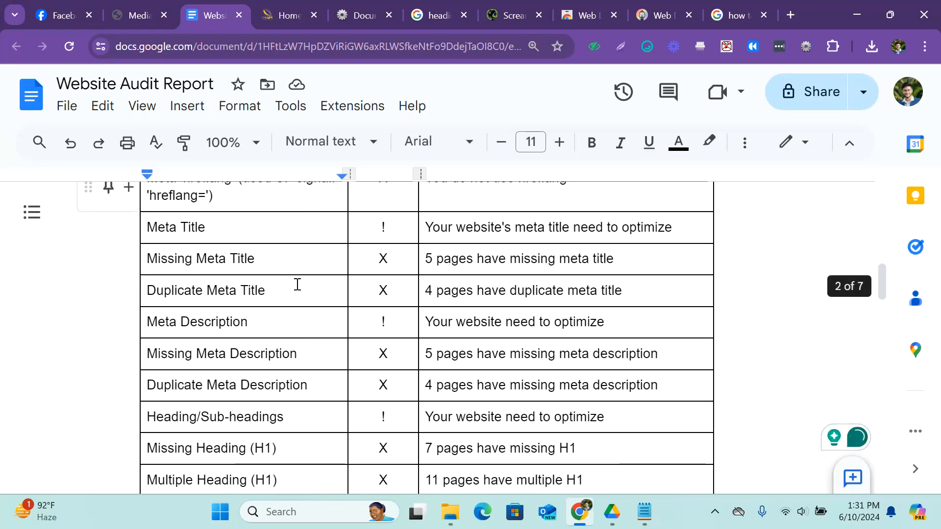
pyautogui.scroll(2, 296, 284)
pyautogui.scroll(-2, 296, 284)
pyautogui.scroll(-3, 296, 284)
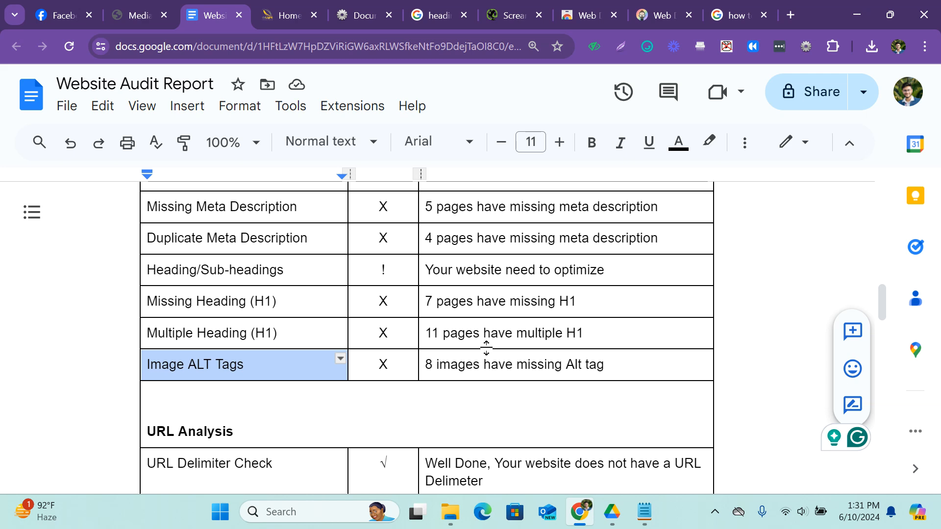
pyautogui.scroll(3, 486, 347)
pyautogui.scroll(-12, 487, 347)
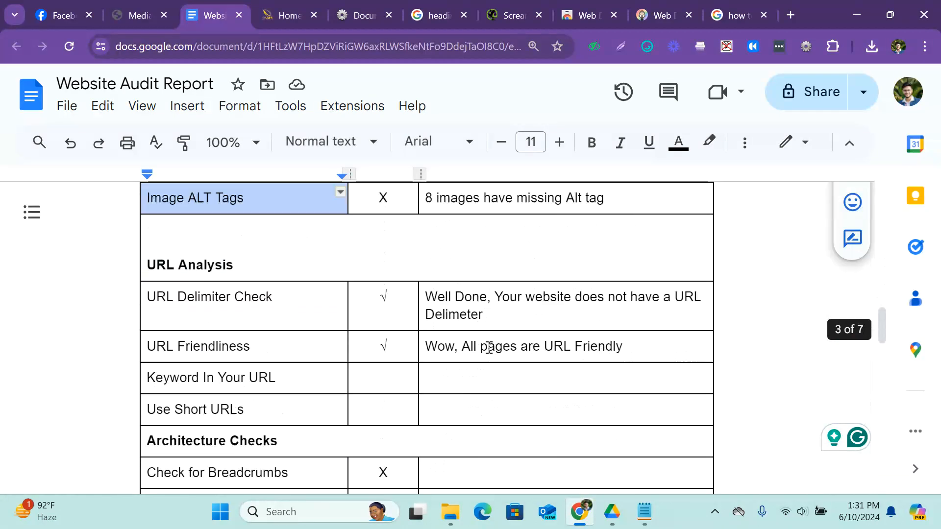
pyautogui.scroll(-15, 489, 348)
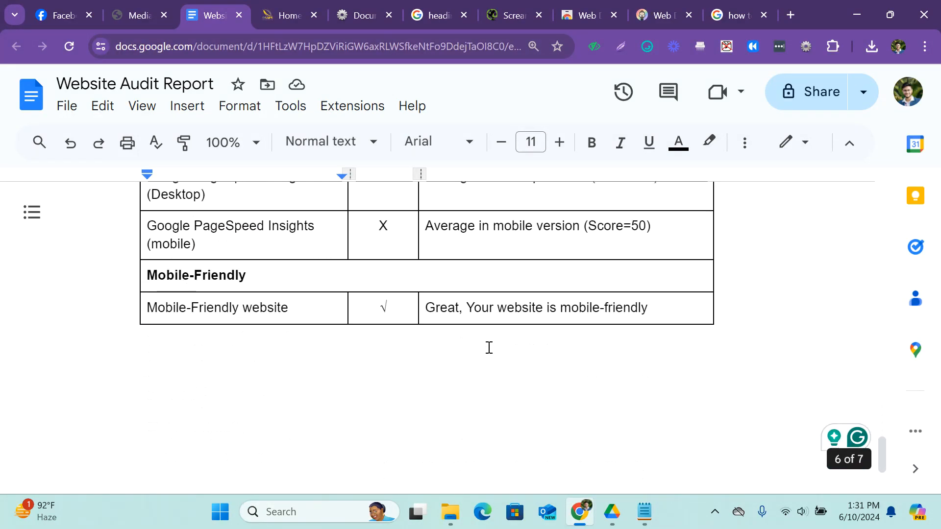
pyautogui.scroll(20, 489, 348)
pyautogui.scroll(3, 489, 347)
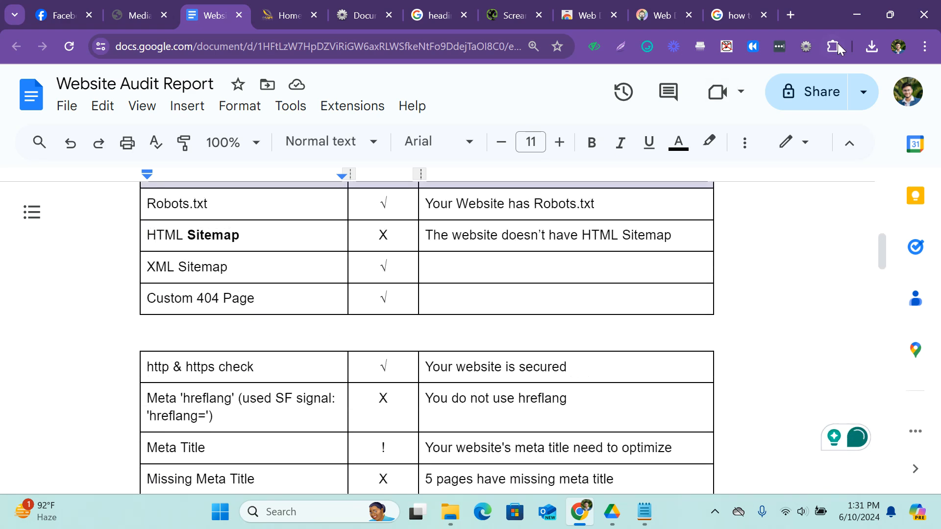
# Launch the downloaded ScreamingFrogSEOSpider-20 installer from the browser's recent download history.
pyautogui.click(871, 46)
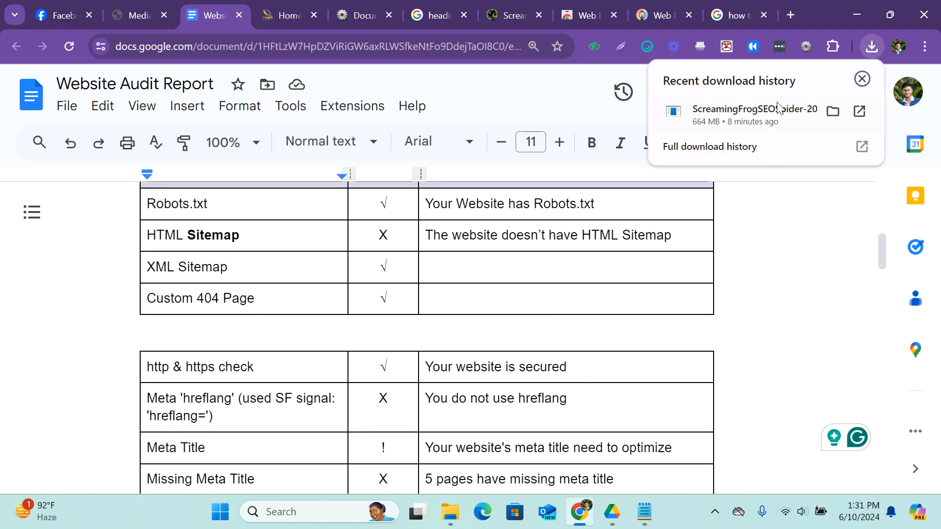
pyautogui.click(739, 120)
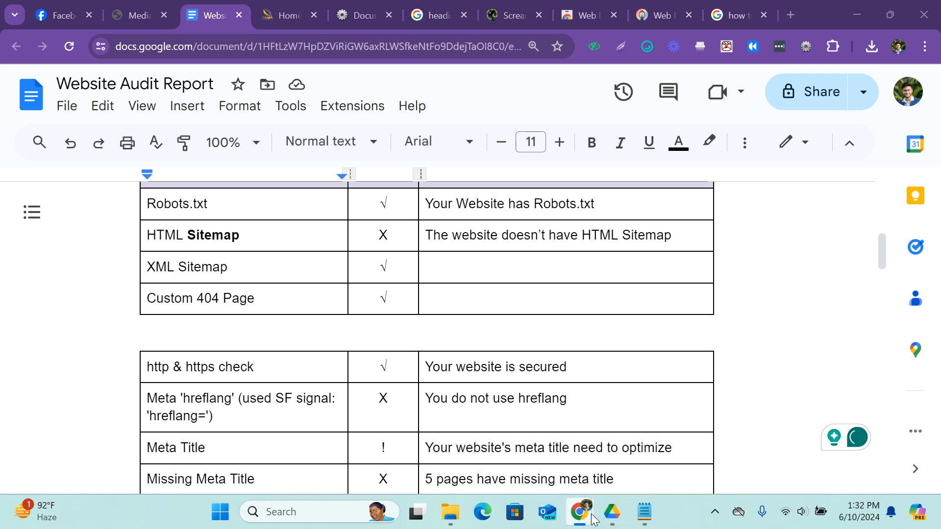
pyautogui.moveTo(594, 504)
pyautogui.moveTo(638, 506)
# Look over the audit report's rows from Custom 404 Page through Image ALT Tags to the URL Analysis section.
pyautogui.click(461, 296)
pyautogui.scroll(-3, 460, 289)
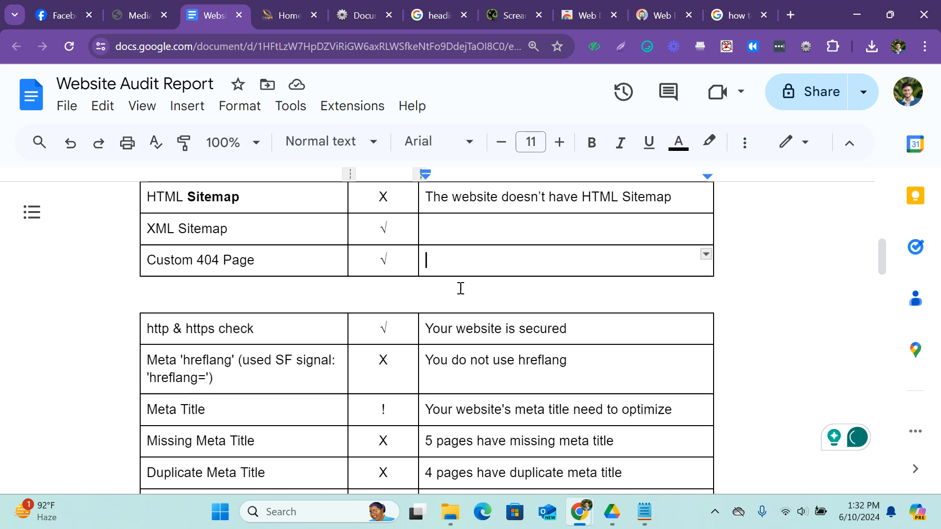
pyautogui.scroll(5, 231, 294)
pyautogui.scroll(-7, 235, 296)
pyautogui.scroll(-4, 220, 274)
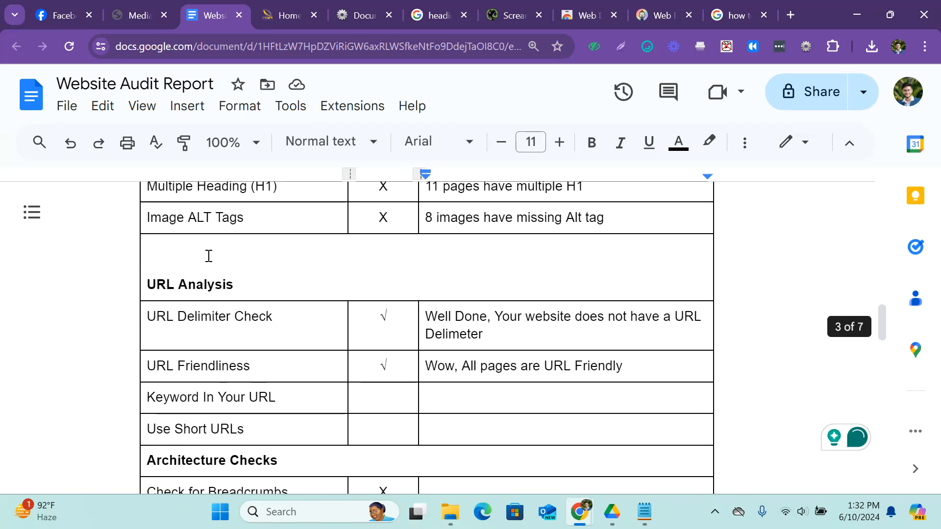
pyautogui.scroll(-3, 240, 267)
pyautogui.scroll(5, 212, 272)
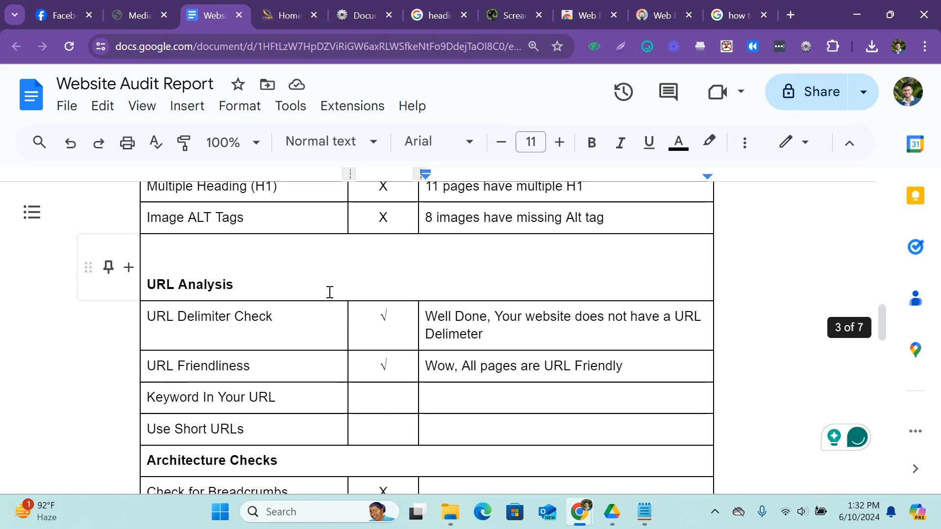
# Launch the downloaded Screaming Frog SEO Spider installer again.
pyautogui.click(872, 46)
pyautogui.click(780, 120)
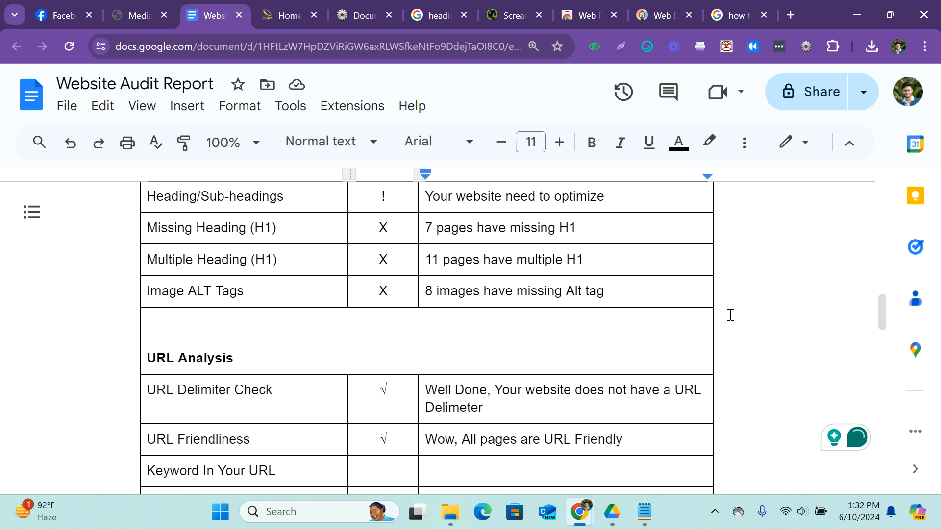
# Close the last of the open Window Dialog windows and minimize the browser.
pyautogui.moveTo(578, 510)
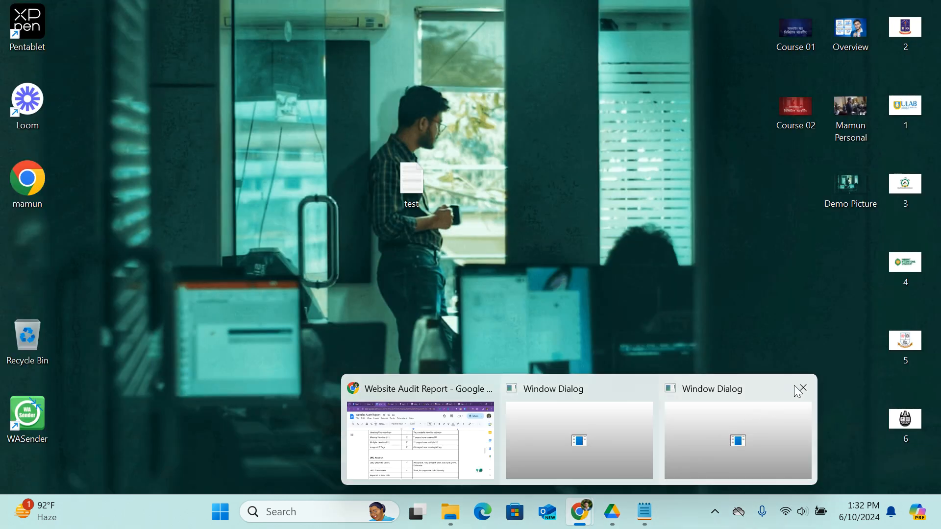
pyautogui.click(803, 388)
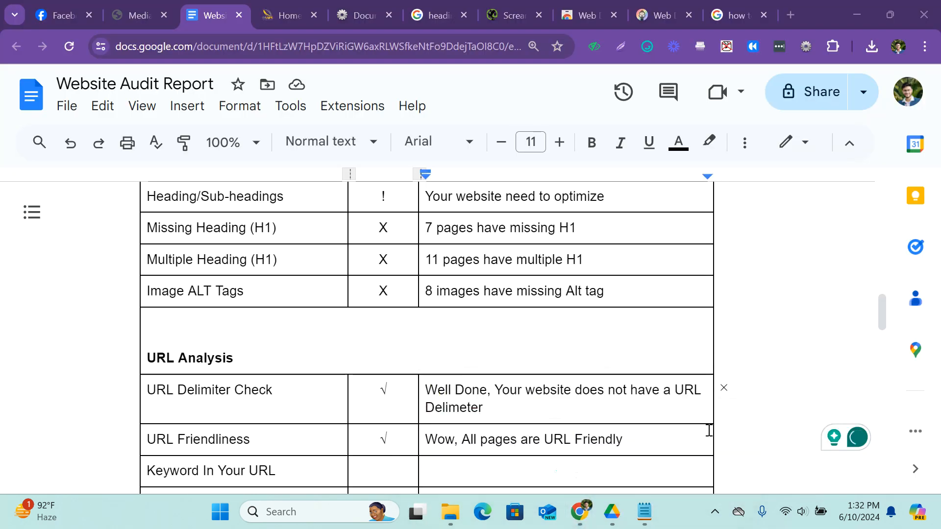
pyautogui.click(857, 15)
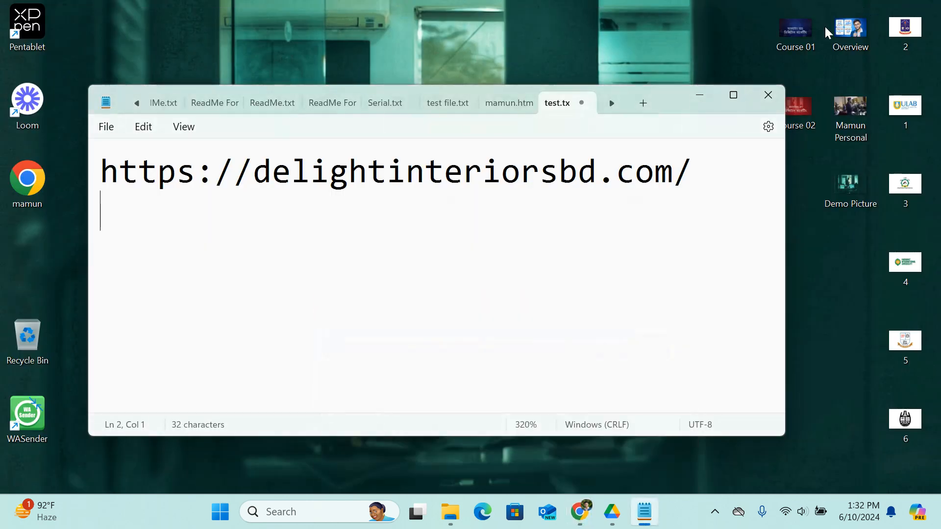
# Close the text editor and run the ScreamingFrogSEOSpider-20.1 installer from the Downloads folder.
pyautogui.click(768, 96)
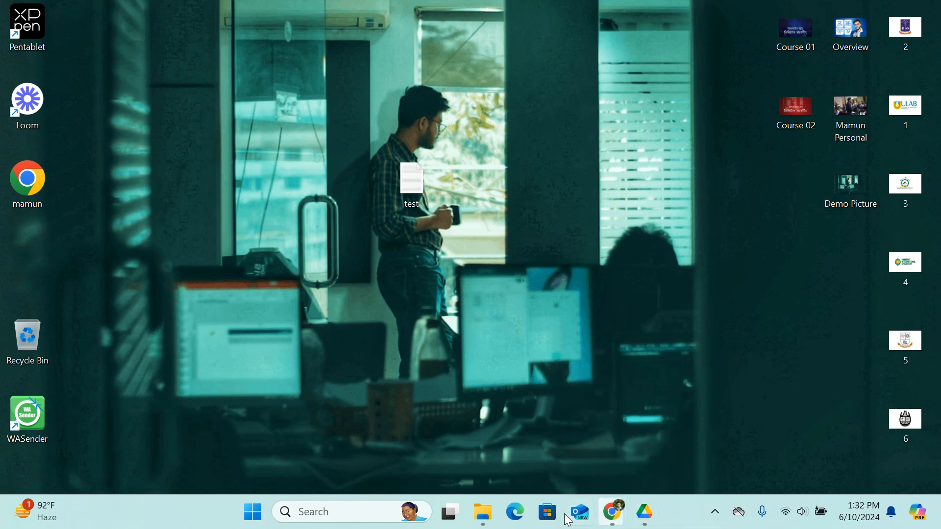
pyautogui.click(483, 511)
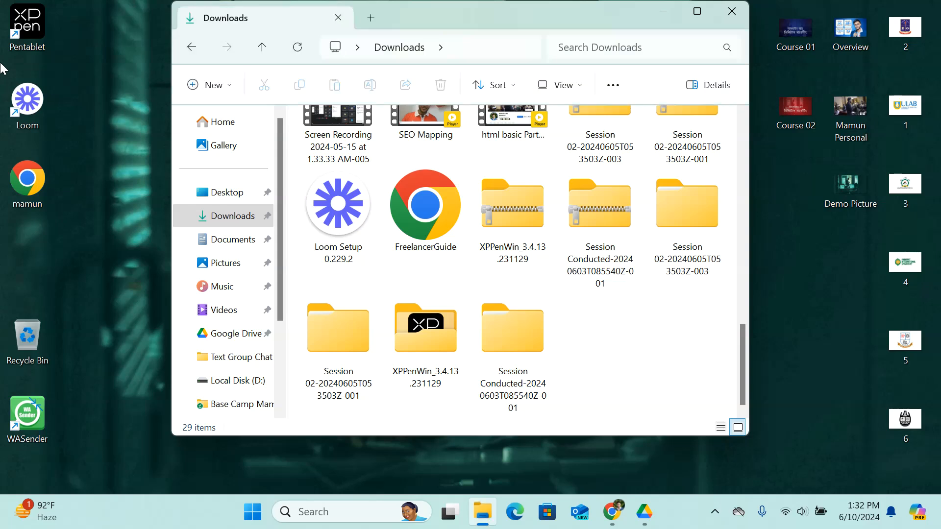
pyautogui.click(219, 216)
pyautogui.doubleClick(334, 173)
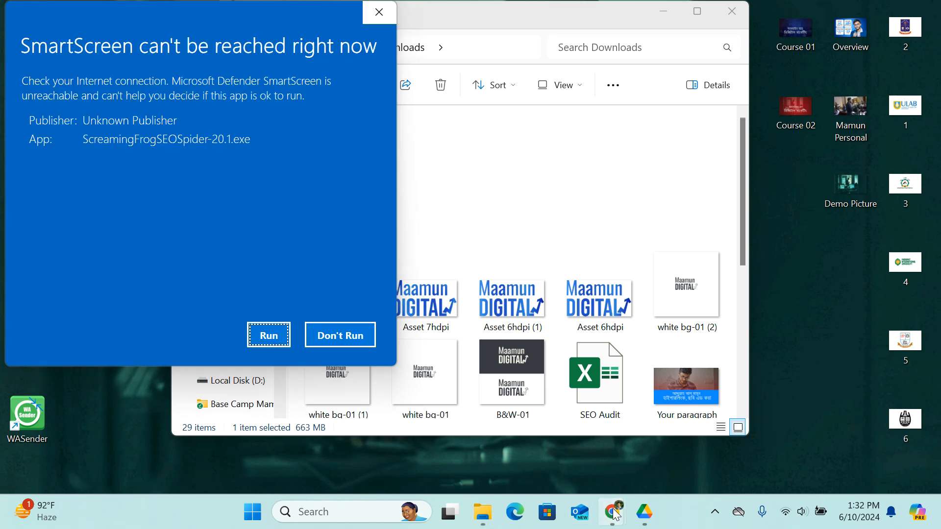
pyautogui.click(349, 335)
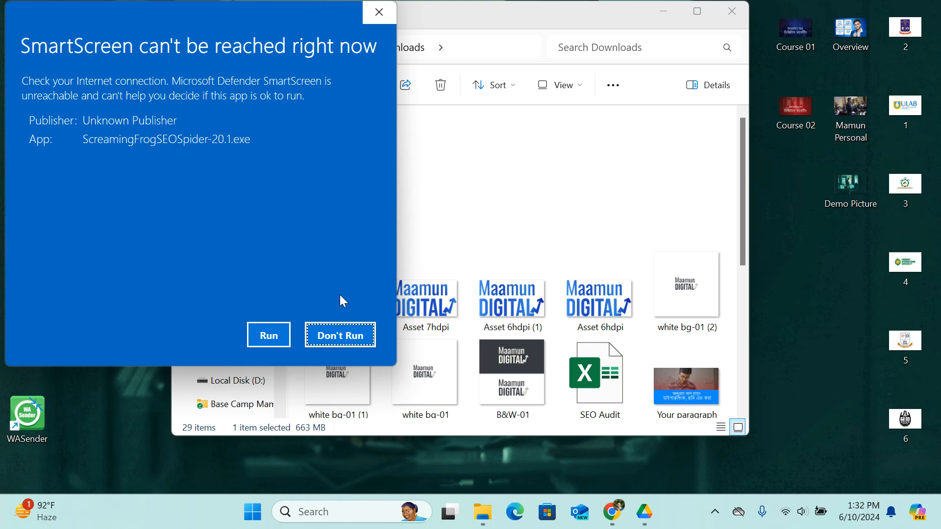
pyautogui.click(268, 338)
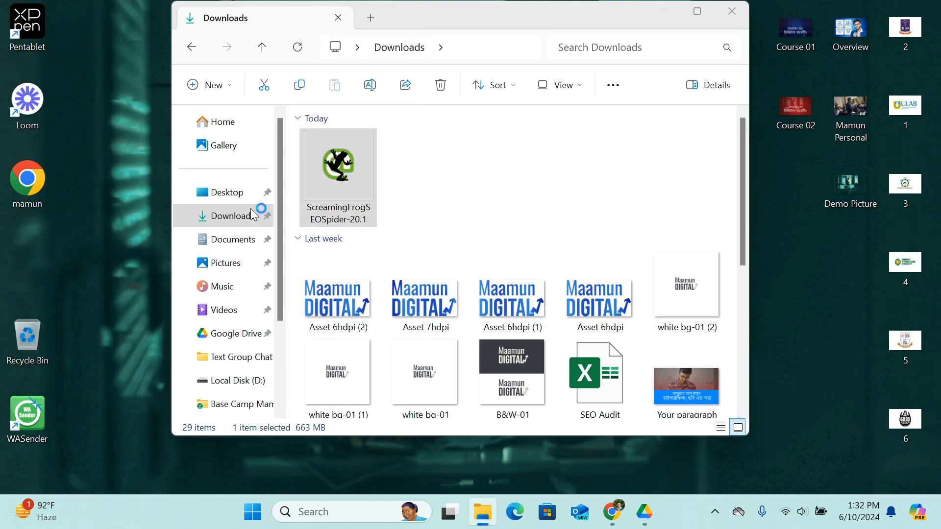
# Return to the Website Audit Report and look over its sections from URL Analysis to the end of the document.
pyautogui.moveTo(612, 512)
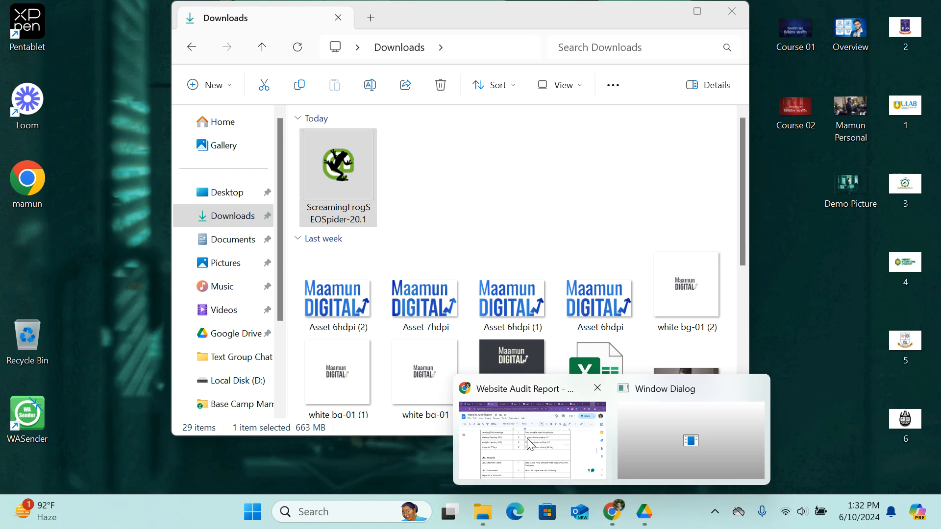
pyautogui.click(527, 438)
pyautogui.scroll(-3, 334, 272)
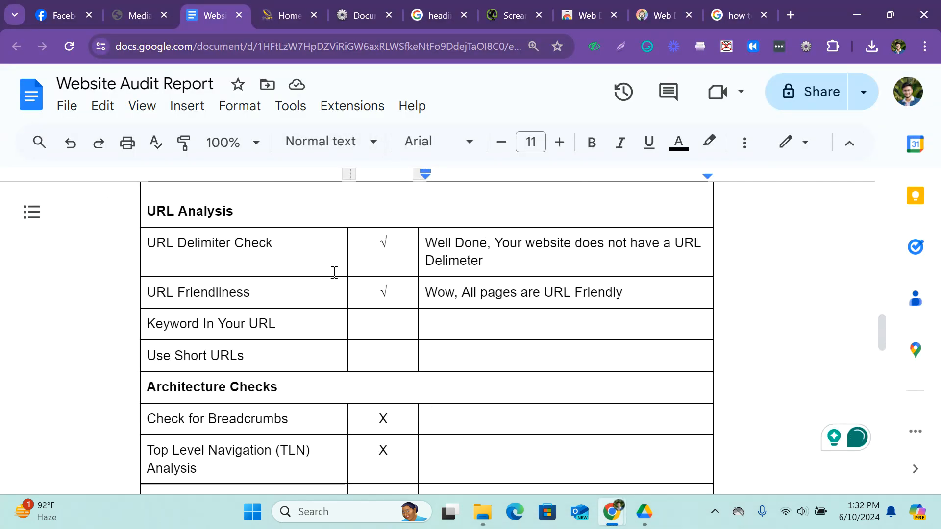
pyautogui.scroll(-3, 238, 292)
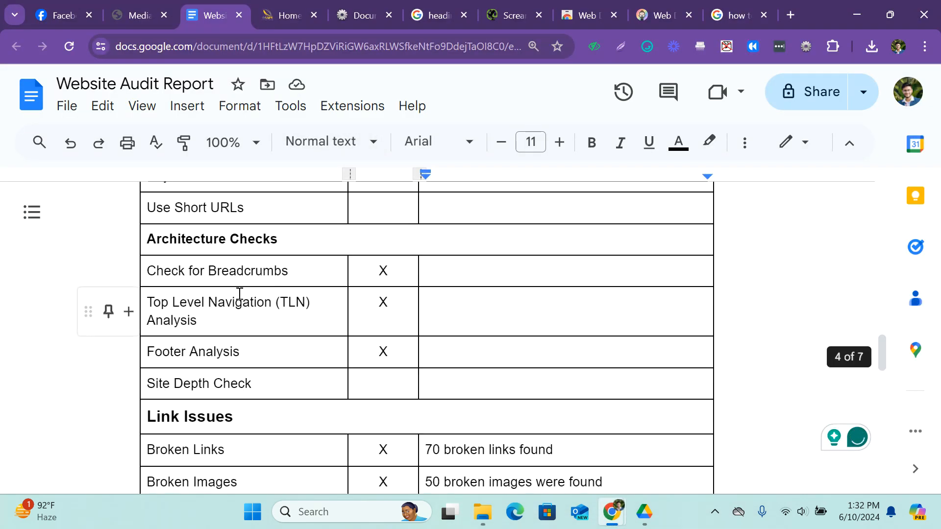
pyautogui.scroll(-15, 239, 293)
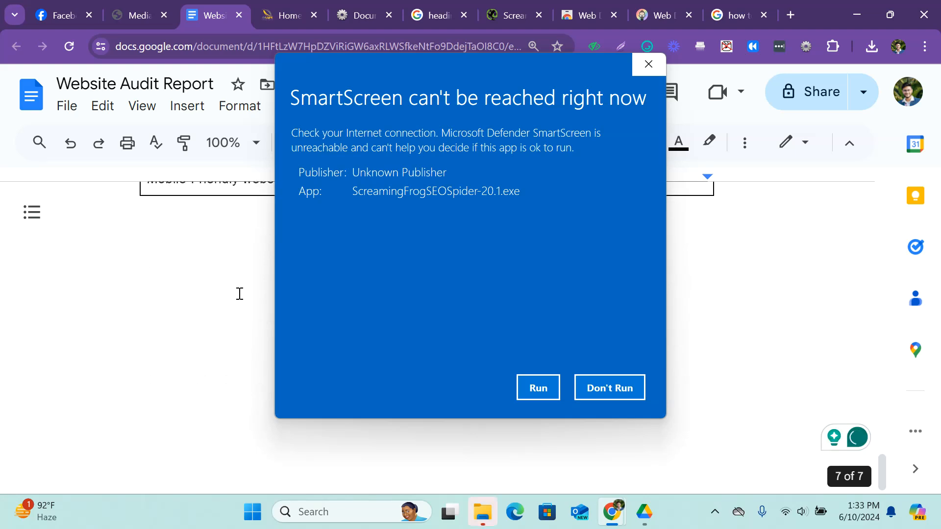
# Allow the installer to run and install Screaming Frog SEO Spider 20.1 in C:\Program Files (x86)\Screaming Frog SEO Spider.
pyautogui.click(537, 387)
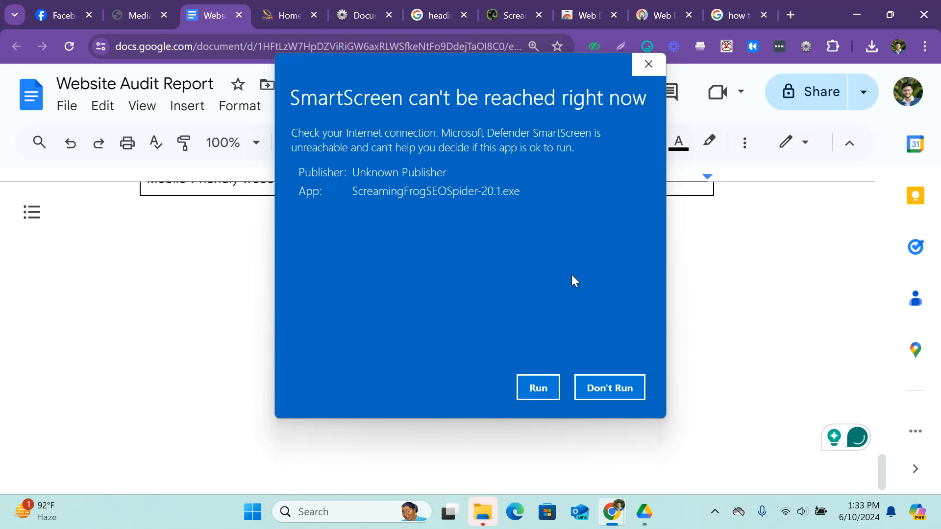
pyautogui.click(645, 72)
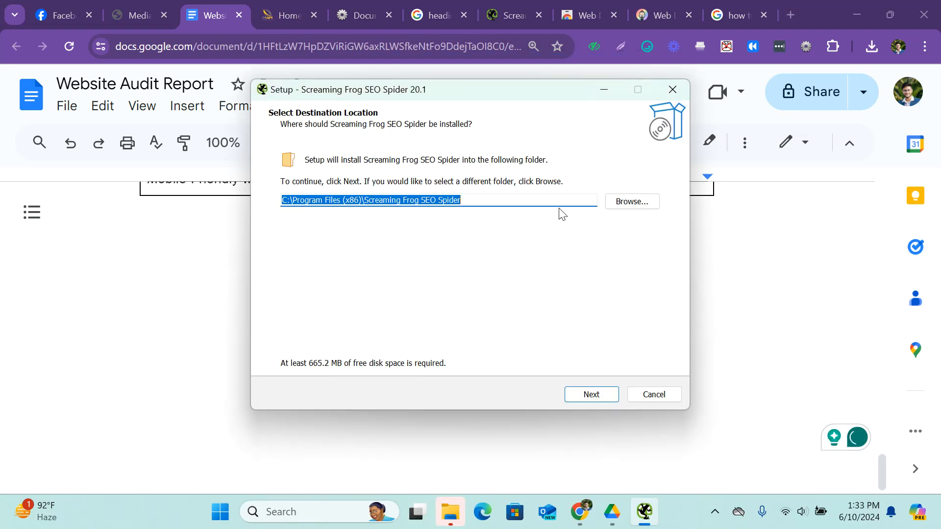
pyautogui.click(593, 395)
pyautogui.click(593, 396)
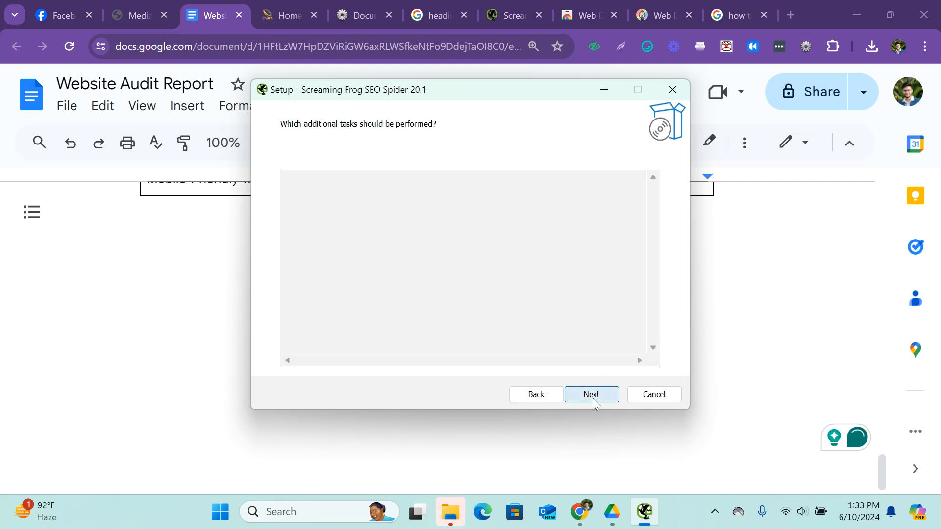
pyautogui.click(596, 395)
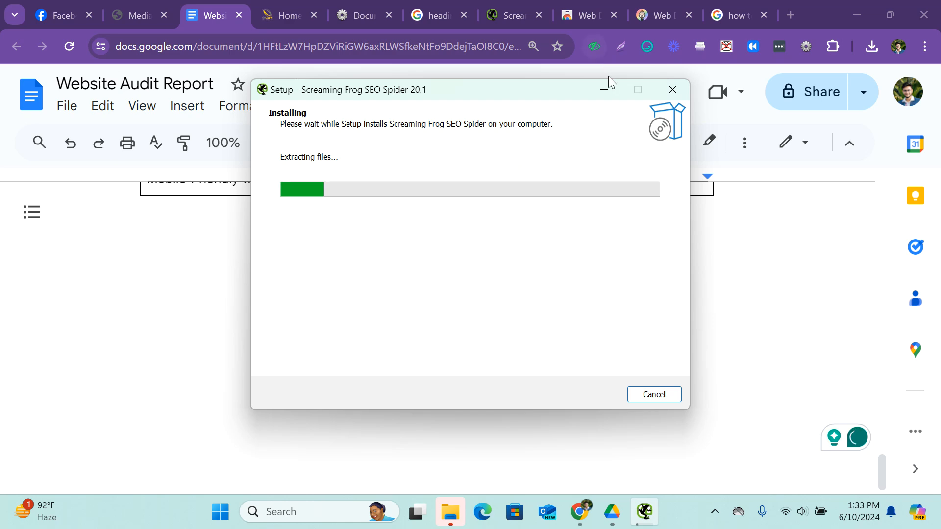
# Minimize the setup window and review the audit report's URL Analysis section.
pyautogui.click(603, 90)
pyautogui.scroll(20, 451, 298)
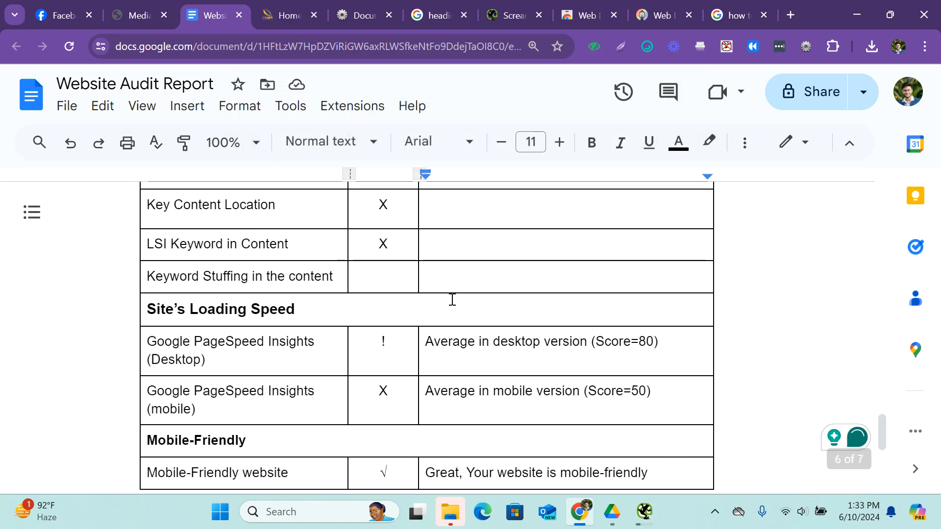
pyautogui.scroll(3, 452, 299)
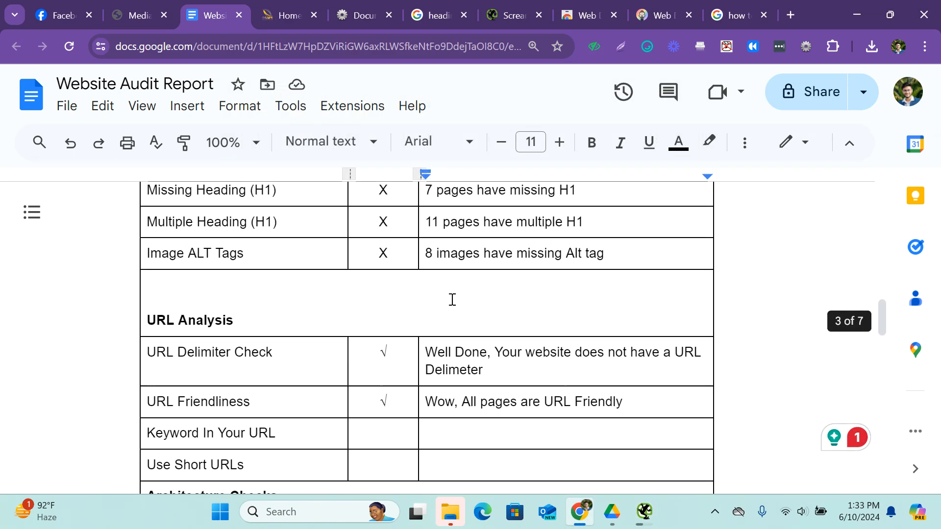
pyautogui.scroll(-4, 450, 300)
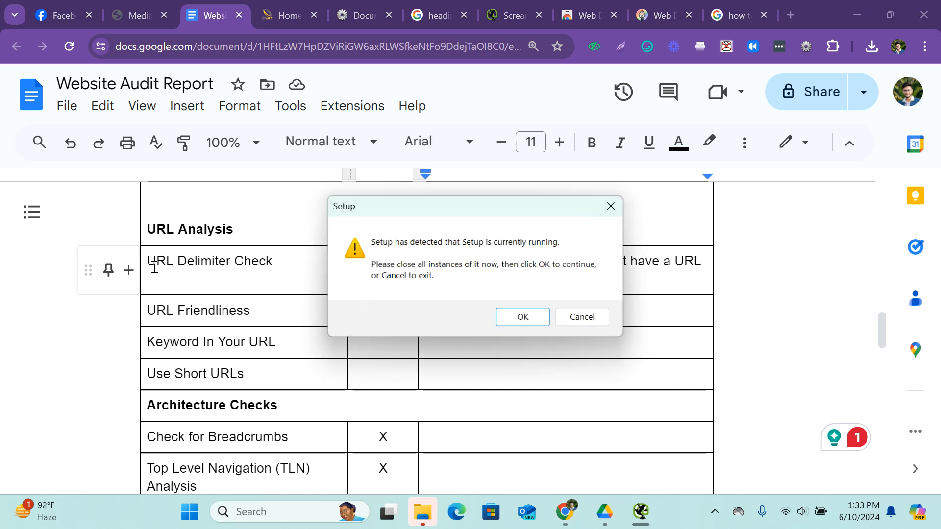
# Finish the Screaming Frog SEO Spider setup with the launch option enabled, and cancel the duplicate setup.
pyautogui.click(508, 320)
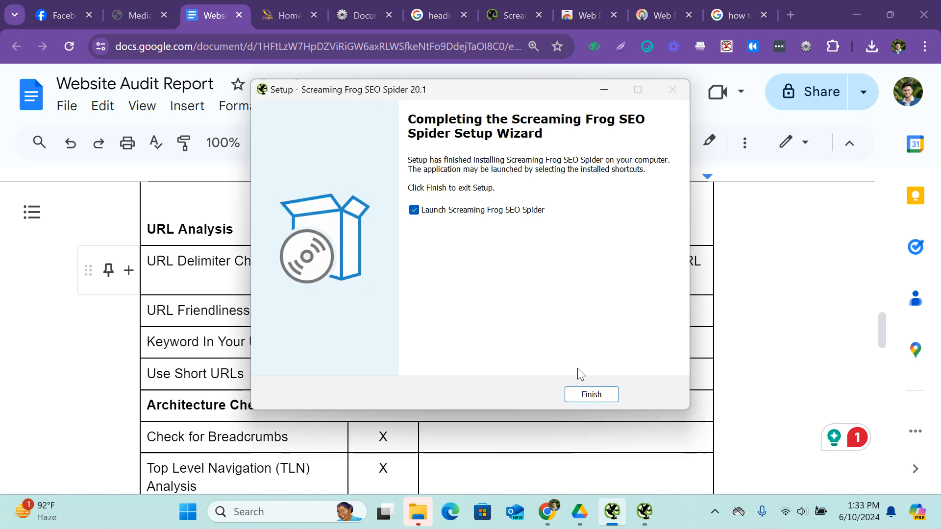
pyautogui.click(591, 395)
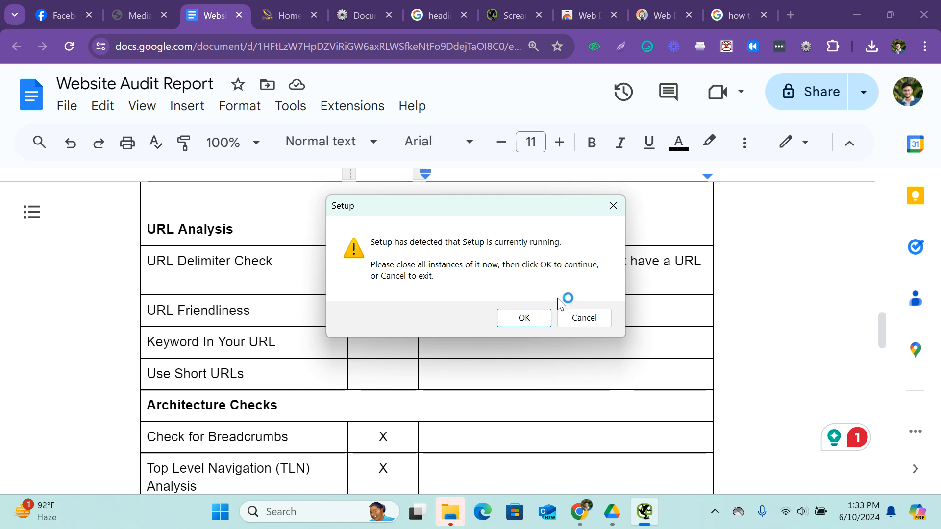
pyautogui.click(590, 324)
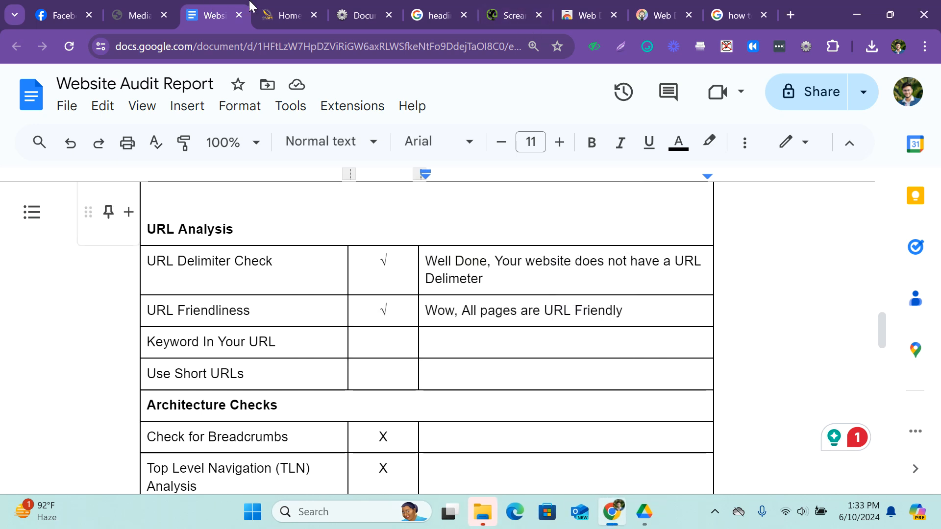
# Open the About Us page of delightinteriorsbd.com and copy its URL.
pyautogui.click(280, 13)
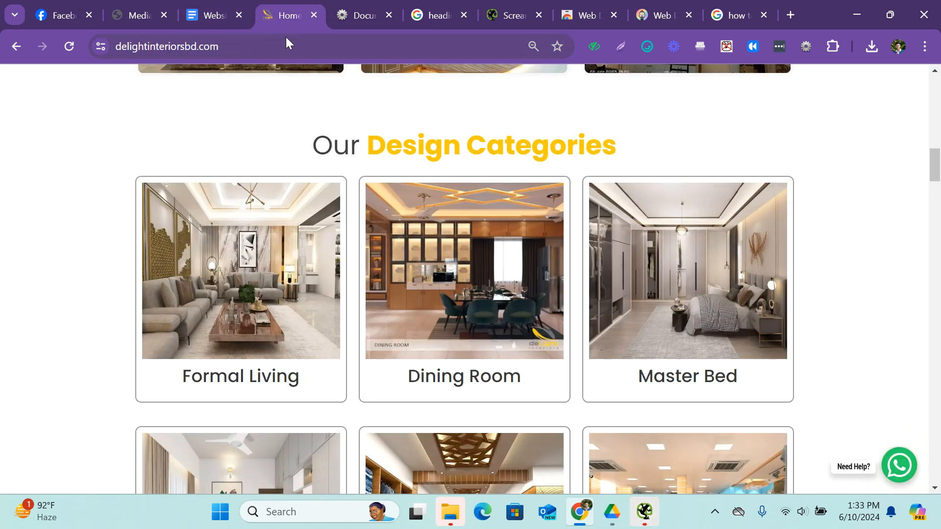
pyautogui.scroll(10, 448, 125)
pyautogui.scroll(1, 446, 132)
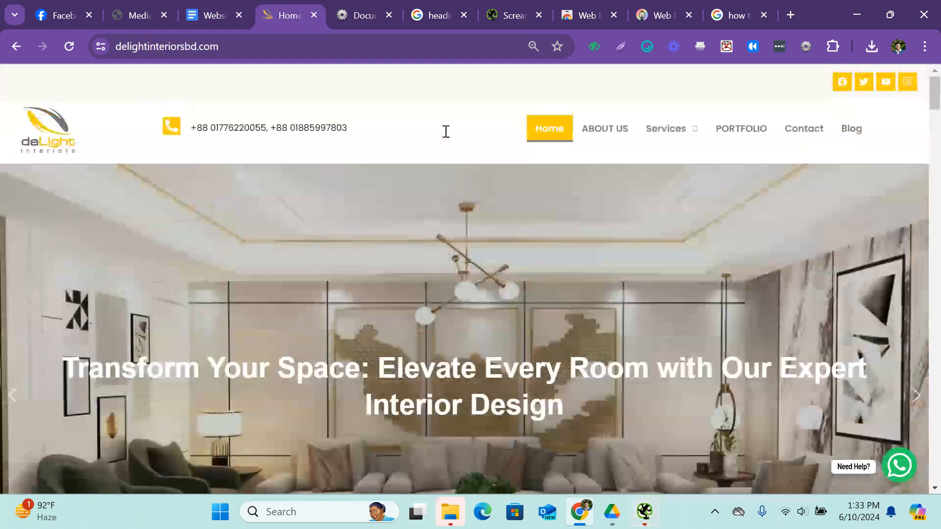
pyautogui.click(623, 132)
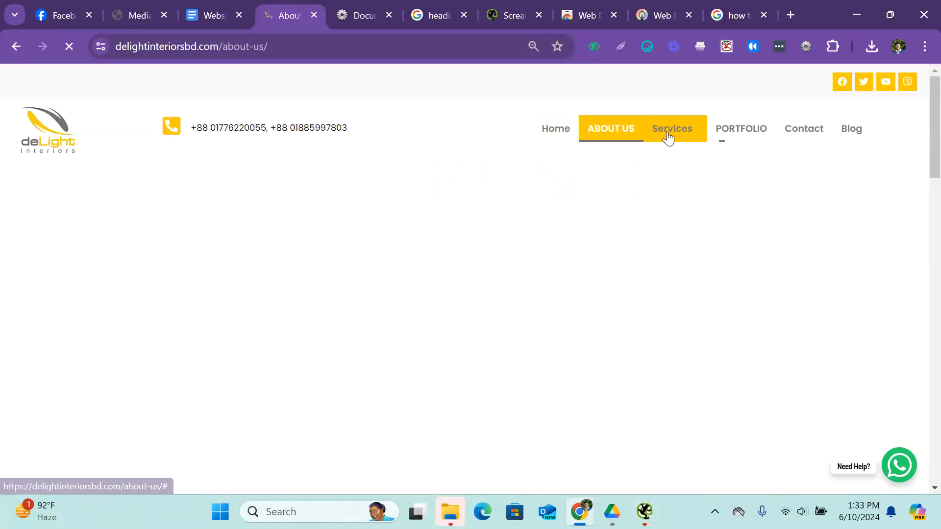
pyautogui.click(668, 138)
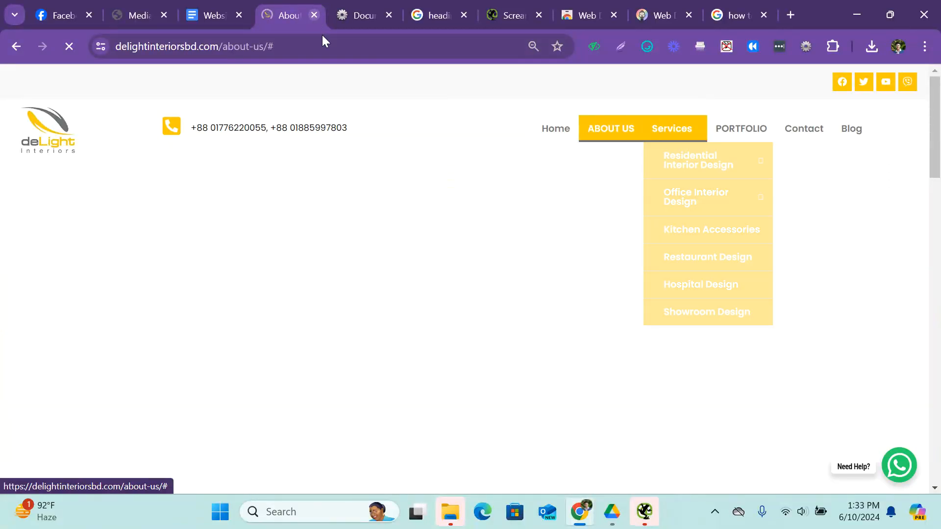
pyautogui.click(309, 47)
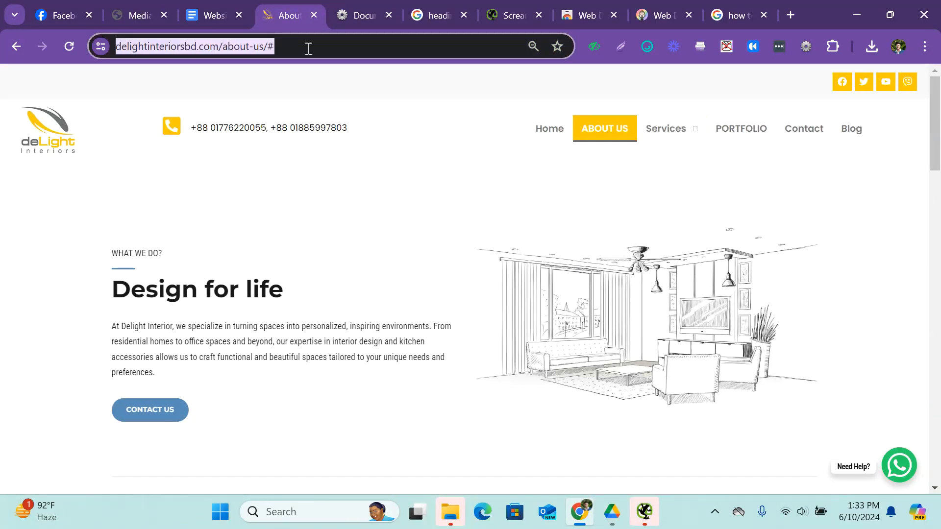
pyautogui.click(666, 140)
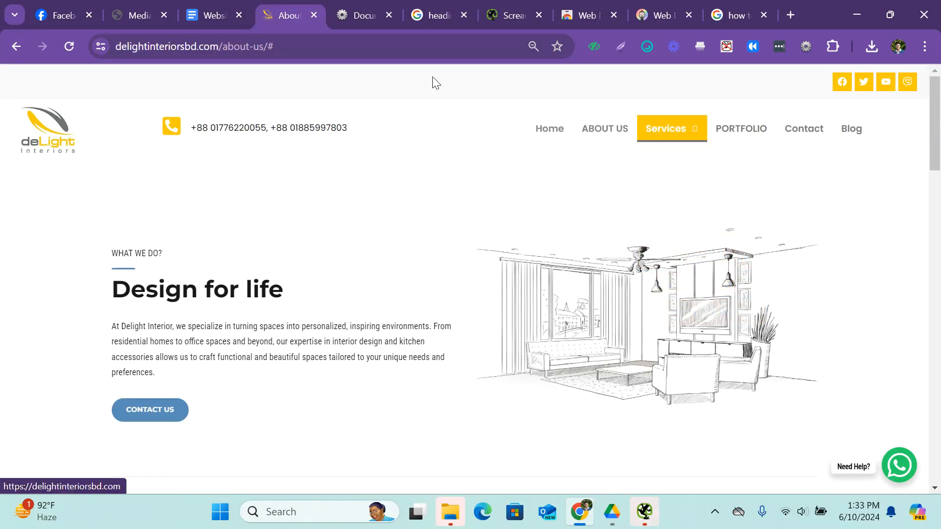
pyautogui.click(299, 46)
pyautogui.hotkey('ctrl', 'c')
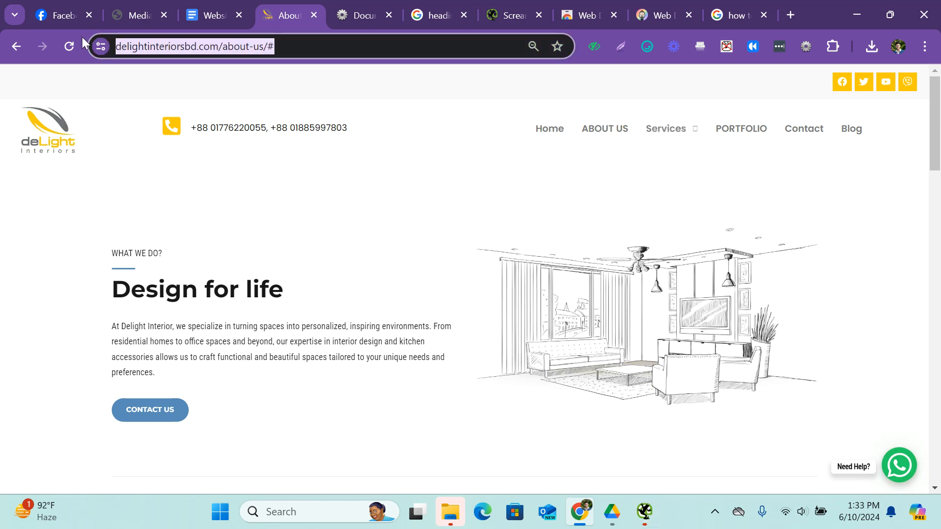
# Accept the Screaming Frog end user licence agreement, and minimize the browser and Downloads windows.
pyautogui.click(641, 505)
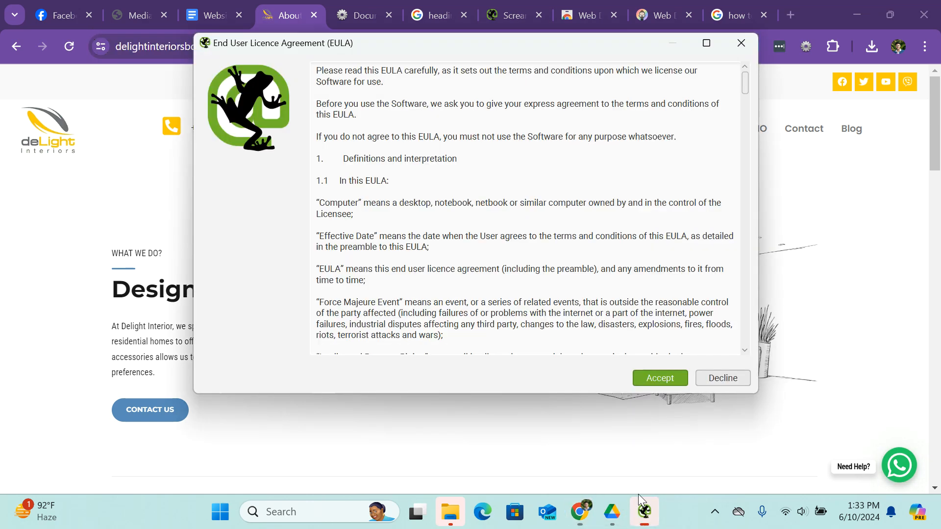
pyautogui.click(662, 379)
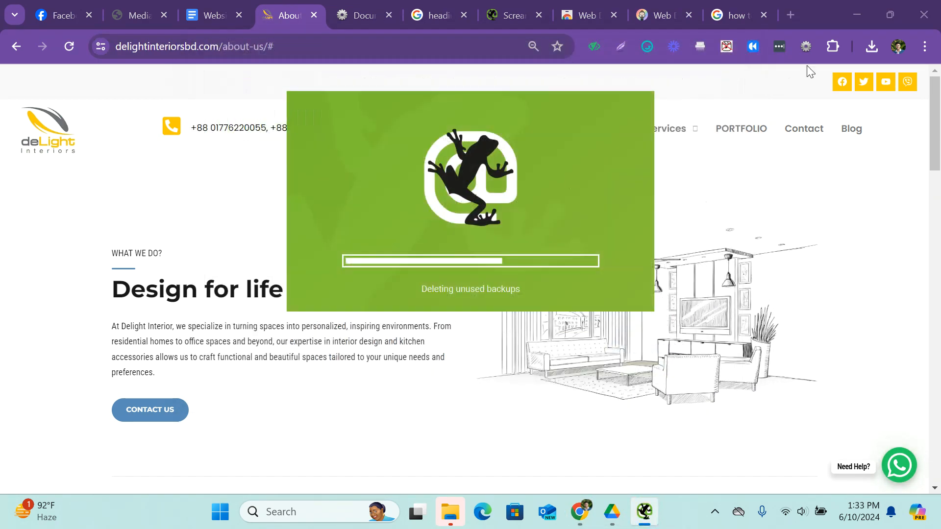
pyautogui.click(855, 17)
pyautogui.click(664, 12)
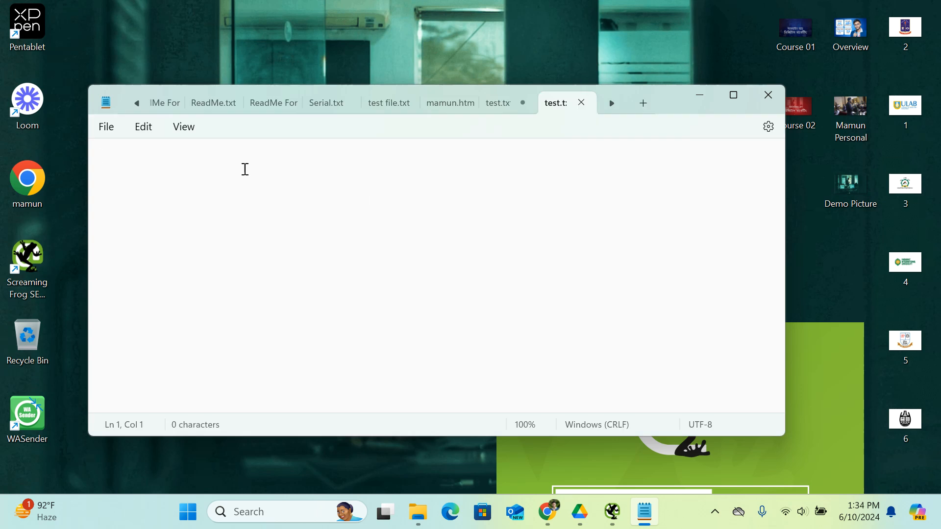
pyautogui.hotkey('ctrl', 'v')
pyautogui.press('BackSpace')
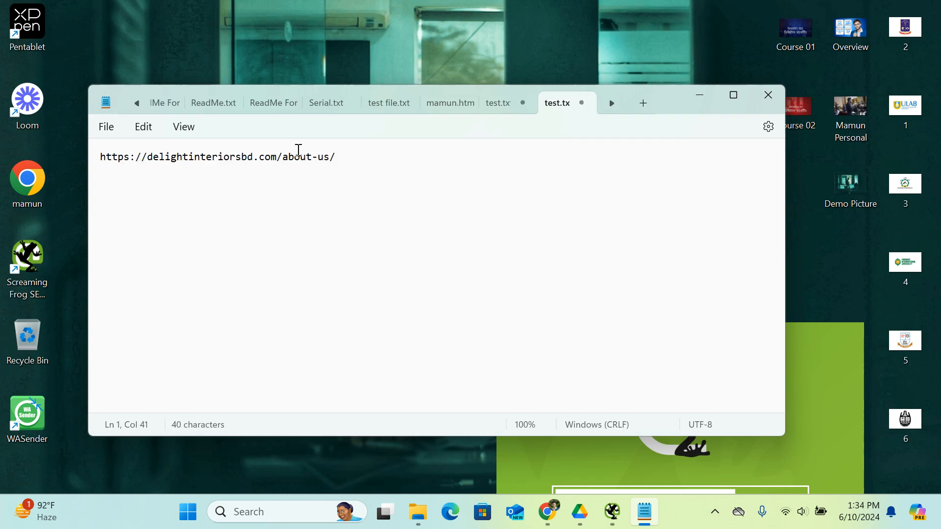
pyautogui.hotkey('ctrl', '+')
pyautogui.hotkey('ctrl', '+')
pyautogui.hotkey('ctrl', '+')
pyautogui.hotkey('ctrl', '+')
pyautogui.hotkey('ctrl', '+')
pyautogui.hotkey('ctrl', '+')
pyautogui.hotkey('ctrl', '+')
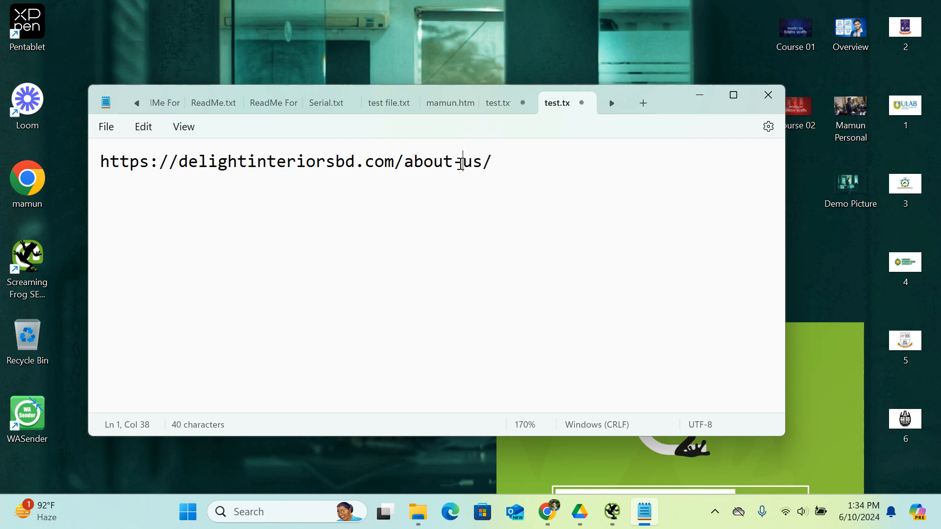
# Try an asterisk in place of the hyphen in the about-us part of the URL, and restore the hyphen.
pyautogui.press('BackSpace')
pyautogui.write('*')
pyautogui.press('BackSpace')
pyautogui.write('-')
pyautogui.click(547, 512)
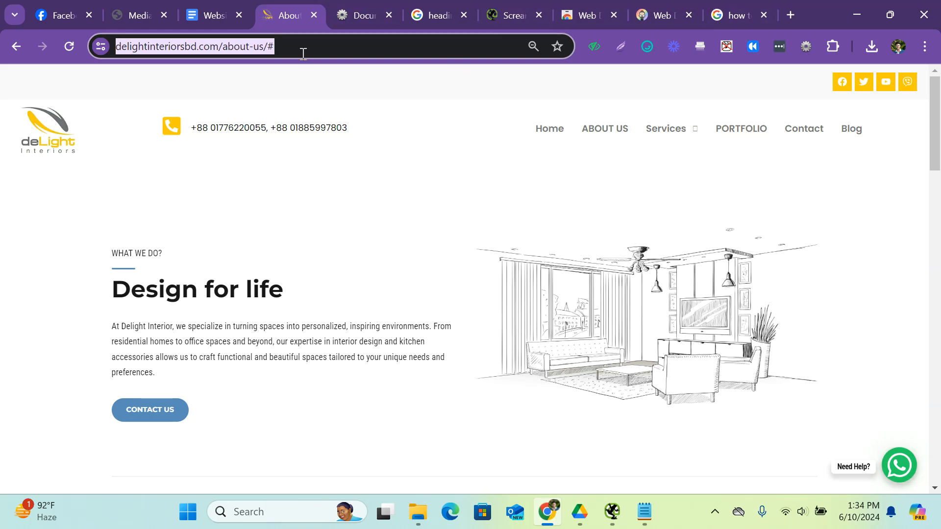
pyautogui.moveTo(307, 46); pyautogui.dragTo(255, 49)
pyautogui.write('site')
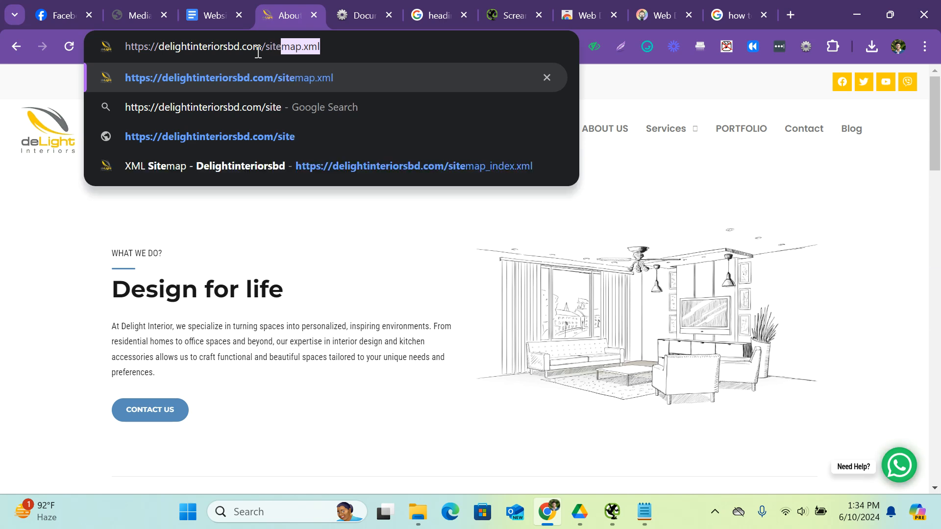
pyautogui.press('Return')
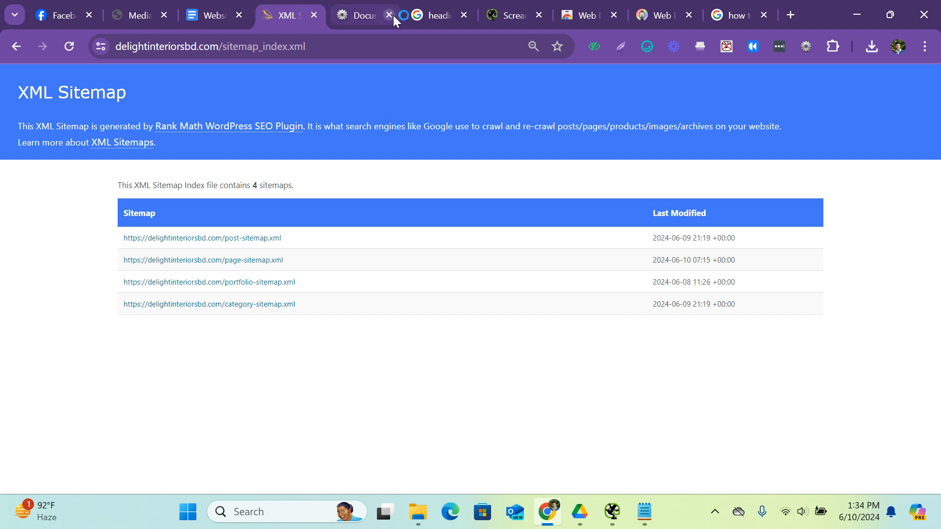
pyautogui.click(390, 16)
pyautogui.click(388, 13)
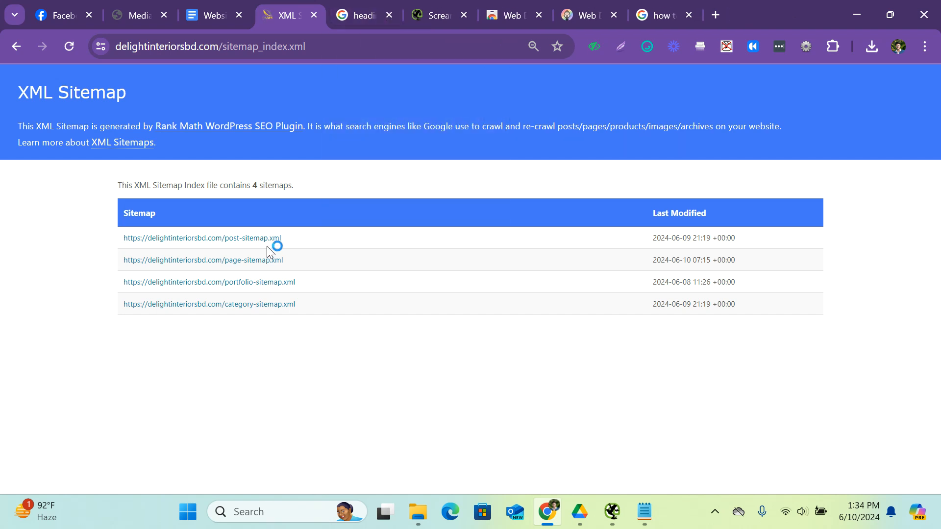
# Open the post sitemap from the XML sitemap index at 100% zoom and look through its URLs.
pyautogui.keyDown('ctrl'); pyautogui.scroll(1, 382, 211); pyautogui.keyUp('ctrl')
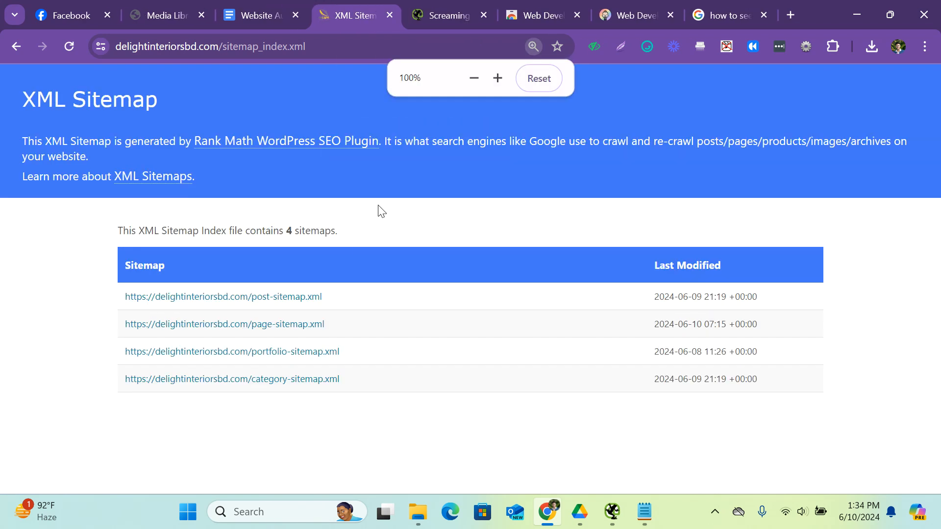
pyautogui.click(284, 299)
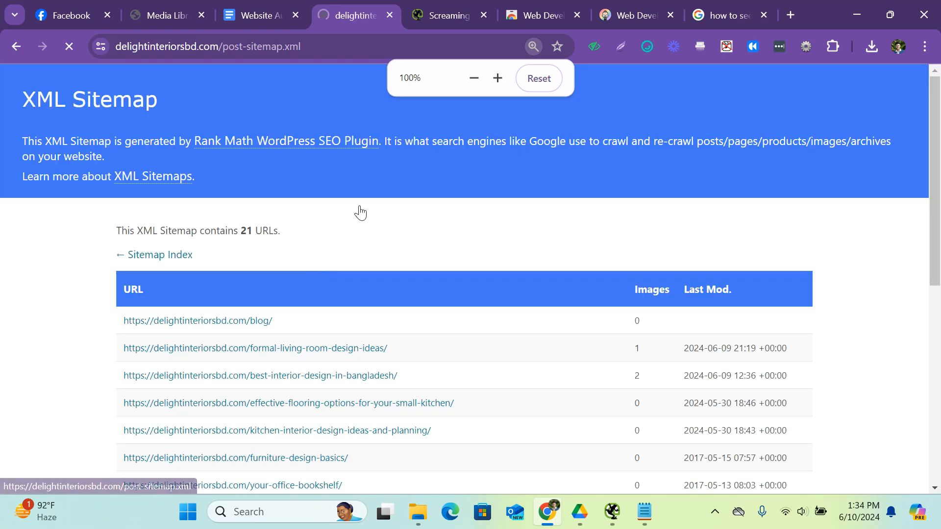
pyautogui.scroll(-5, 361, 201)
pyautogui.scroll(-2, 300, 266)
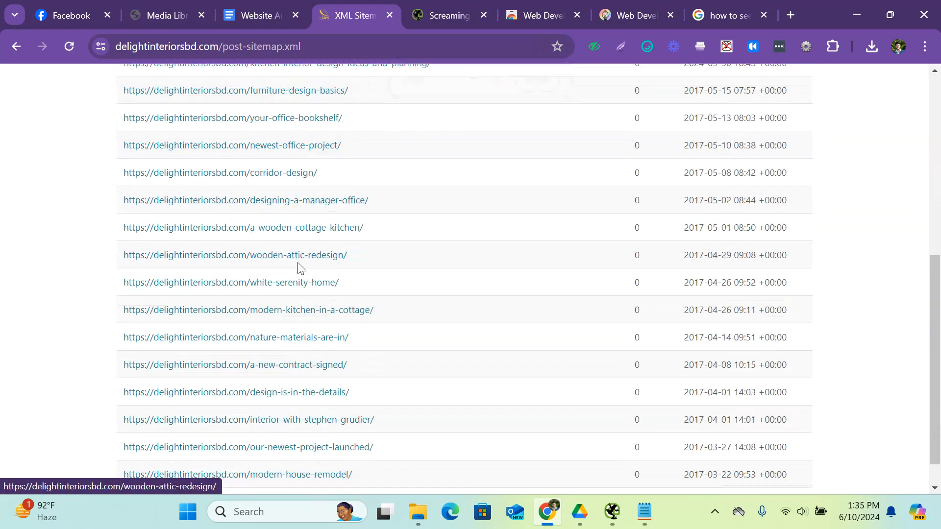
pyautogui.scroll(1, 304, 273)
pyautogui.scroll(7, 322, 330)
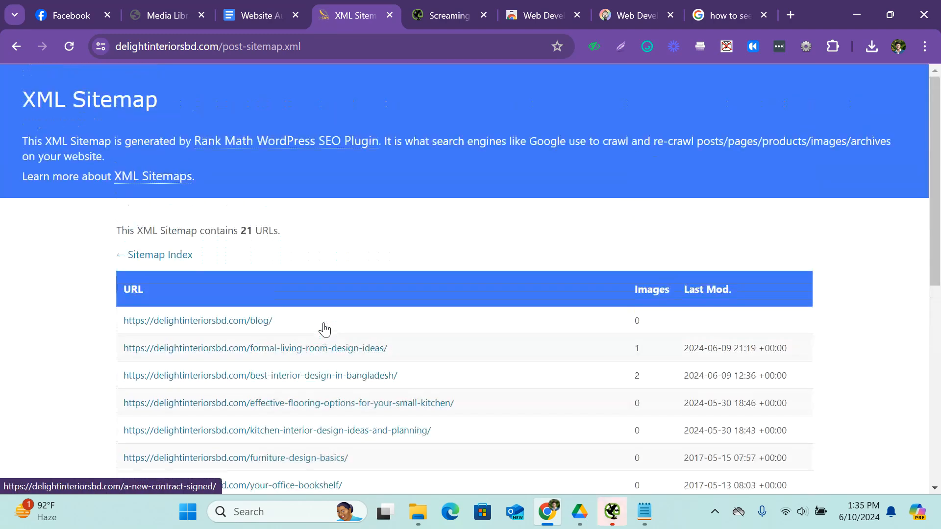
# Go back to the sitemap index, check the report's URL Analysis section, and view the page sitemap.
pyautogui.click(17, 46)
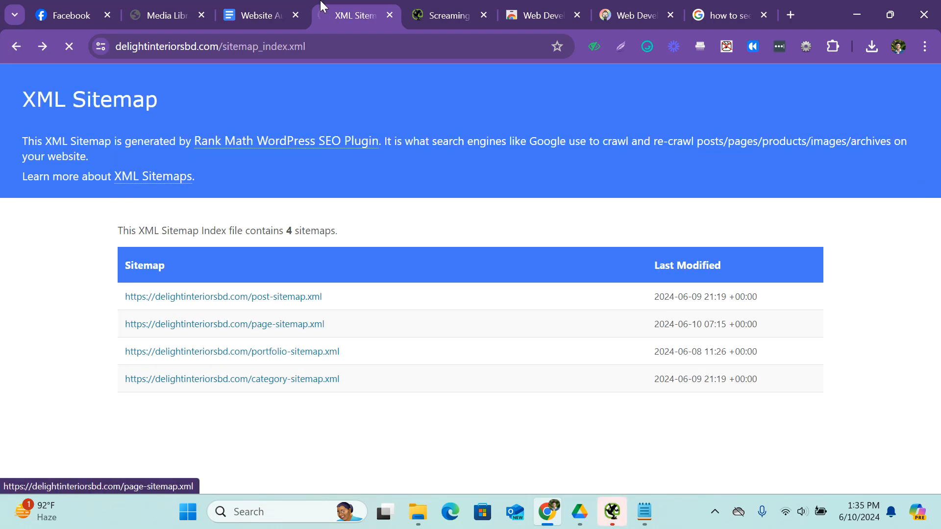
pyautogui.click(245, 2)
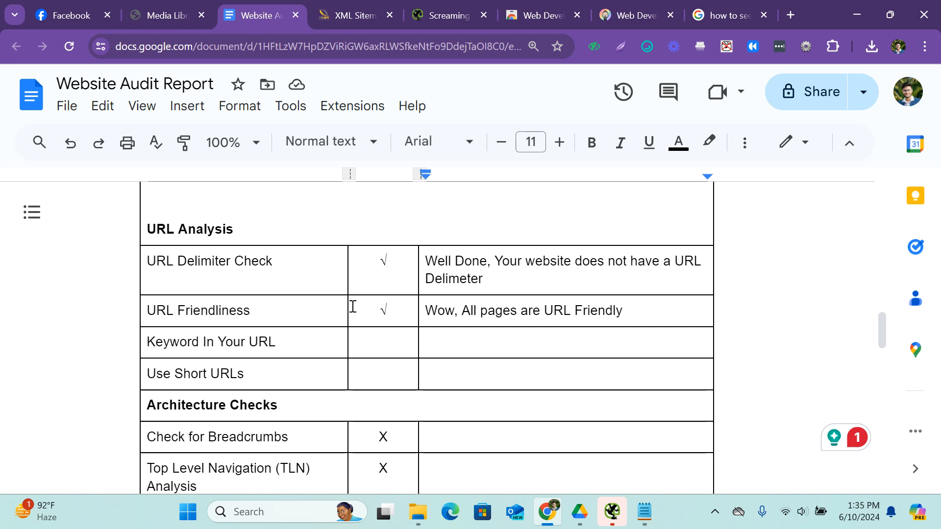
pyautogui.click(319, 8)
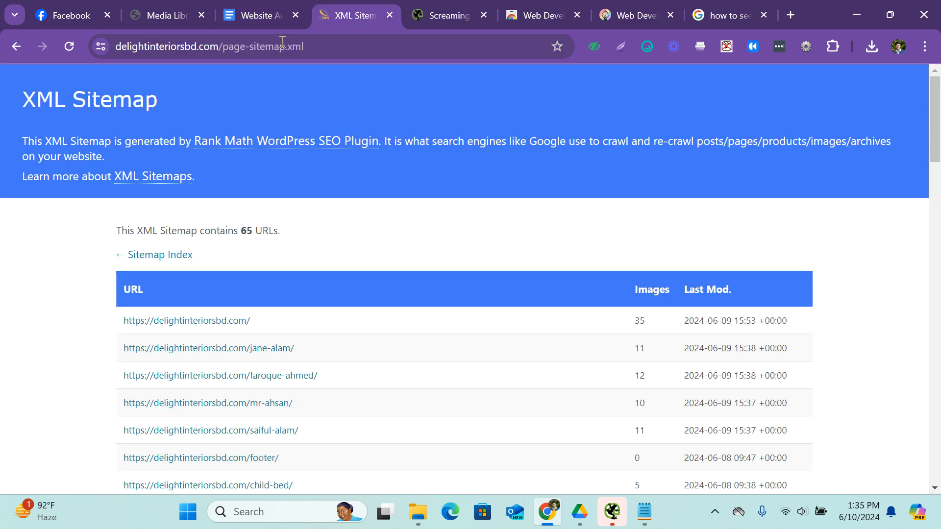
# Close the XML Sitemap, Screaming Frog, both Web Developer and heading-tag search tabs, keeping the Website Audit Report open.
pyautogui.click(281, 16)
pyautogui.click(371, 11)
pyautogui.click(388, 14)
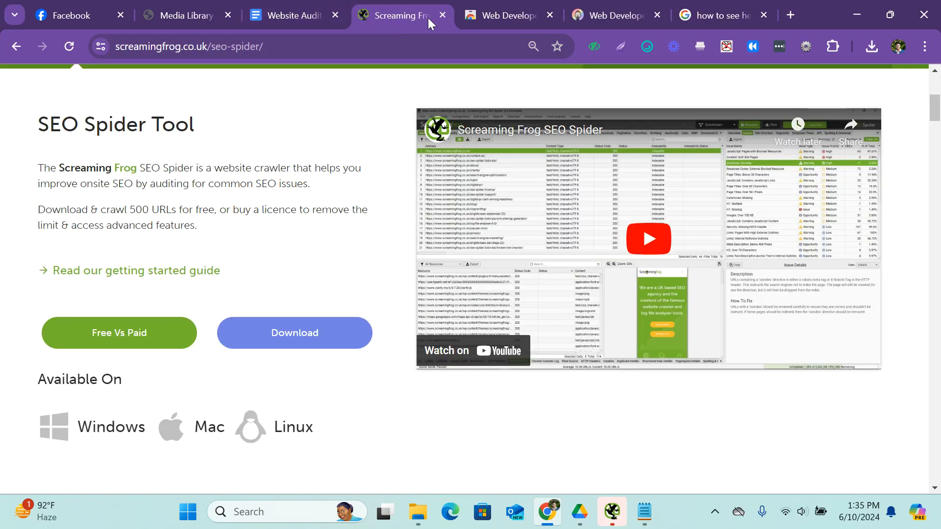
pyautogui.click(446, 20)
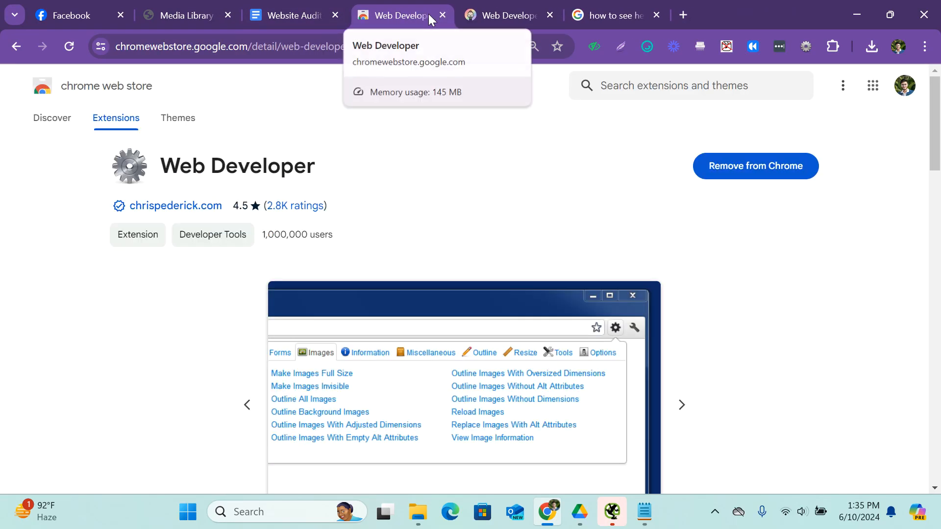
pyautogui.click(441, 13)
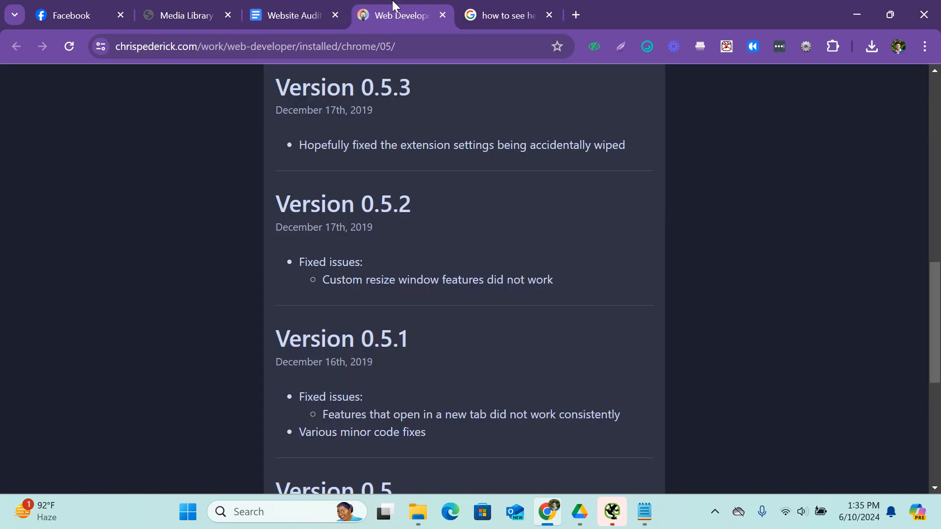
pyautogui.click(437, 16)
pyautogui.click(319, 13)
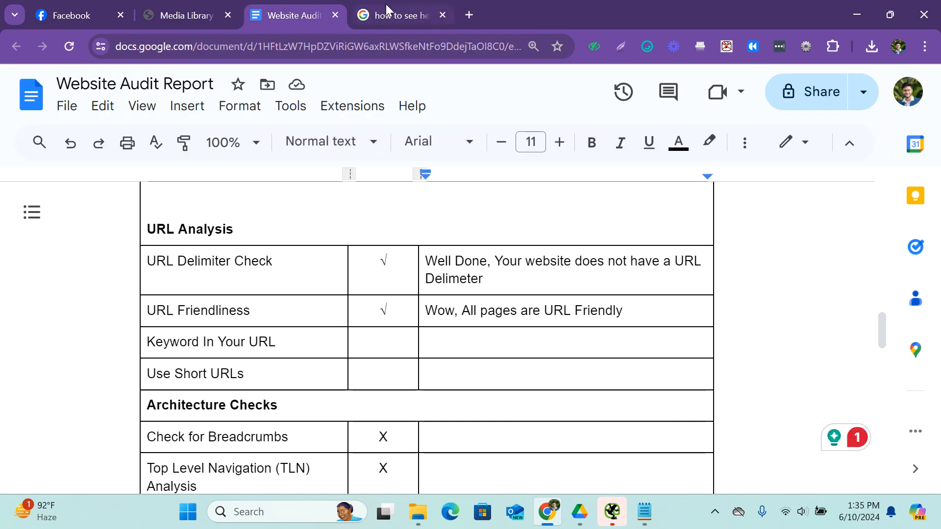
pyautogui.click(444, 16)
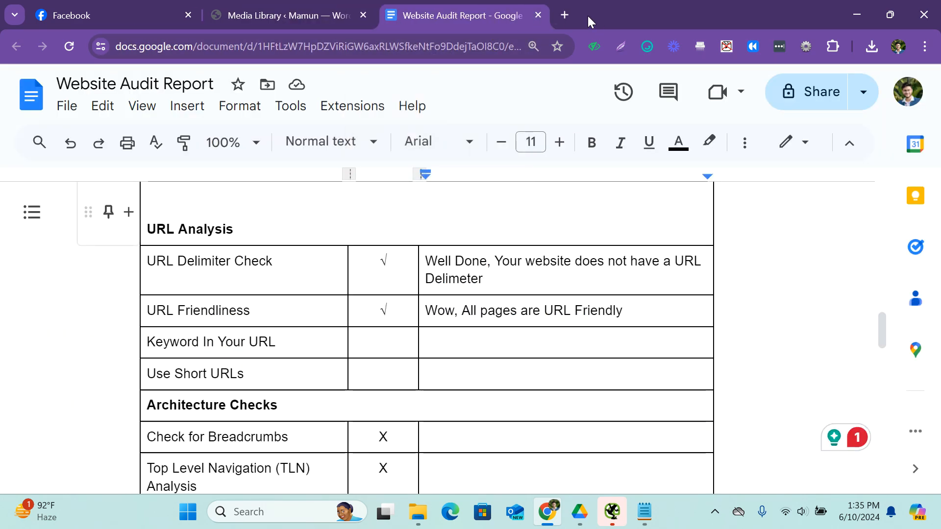
# Open a new blank browser tab and return to the Website Audit Report.
pyautogui.click(565, 16)
pyautogui.click(447, 45)
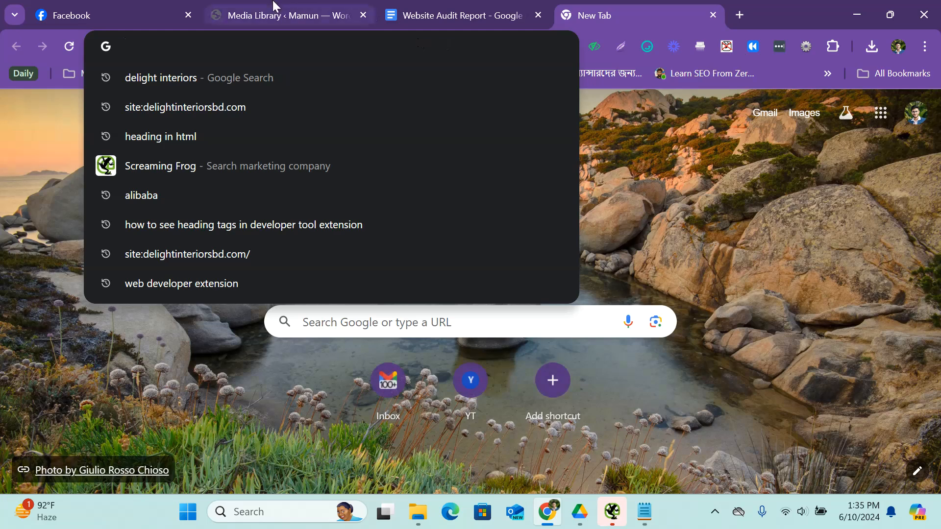
pyautogui.click(273, 4)
pyautogui.click(413, 7)
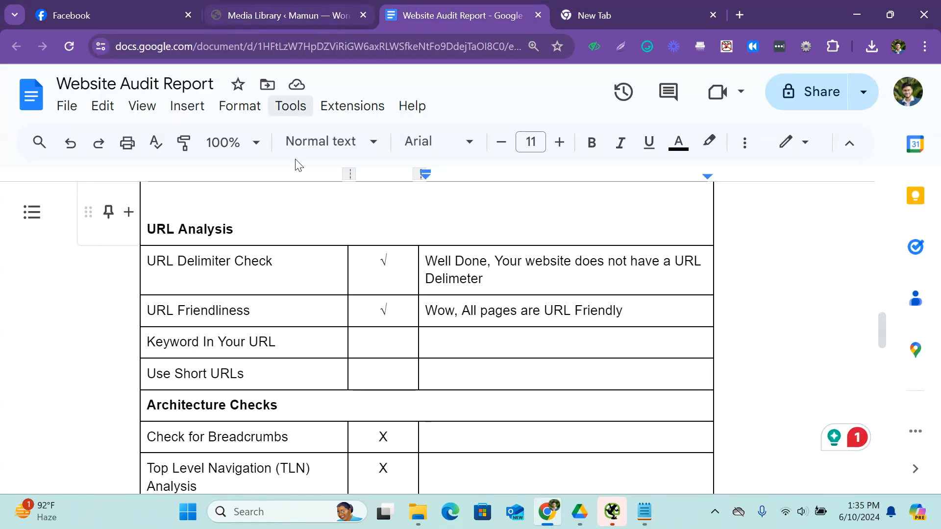
# Look through the audit report's remaining checks and highlight the Mobile-Friendly website item at its end.
pyautogui.scroll(-13, 275, 306)
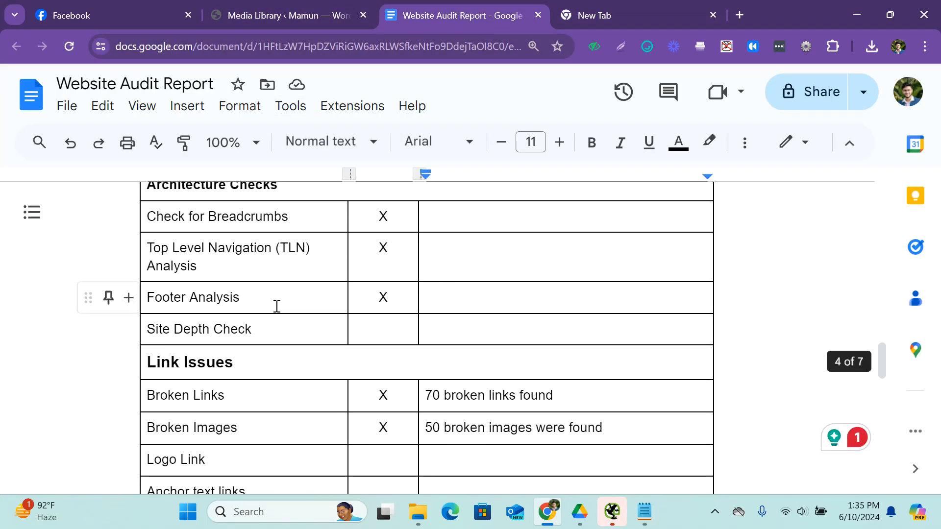
pyautogui.scroll(-6, 276, 303)
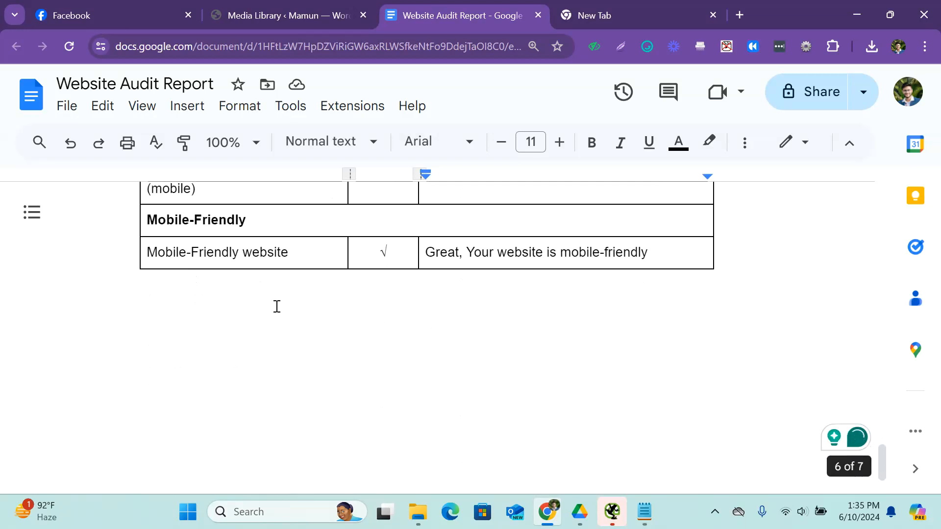
pyautogui.scroll(2, 265, 302)
pyautogui.moveTo(144, 328); pyautogui.dragTo(190, 328)
pyautogui.scroll(15, 190, 327)
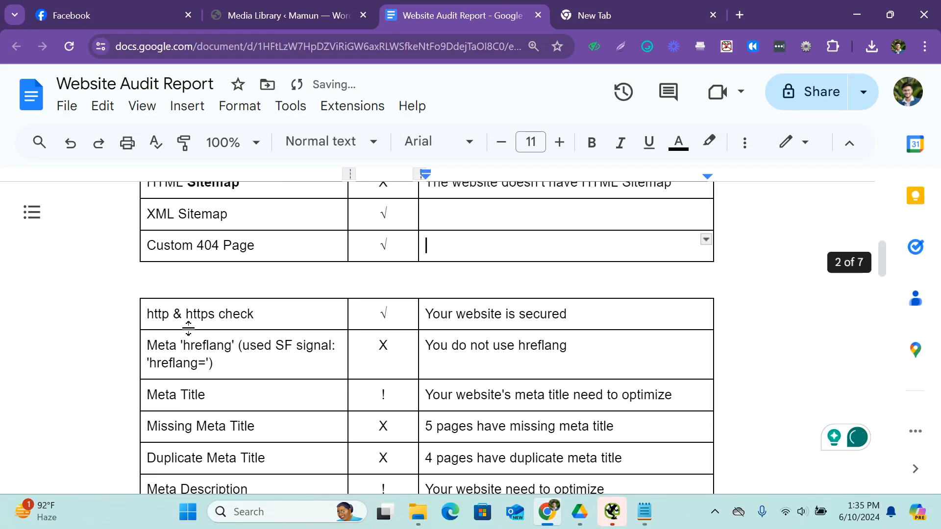
pyautogui.scroll(-8, 212, 311)
pyautogui.scroll(-15, 215, 314)
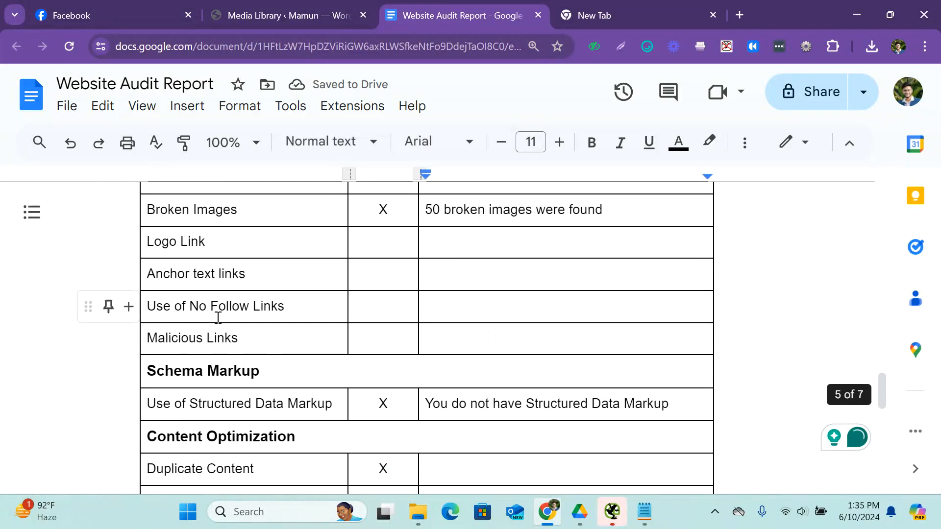
pyautogui.scroll(-3, 256, 352)
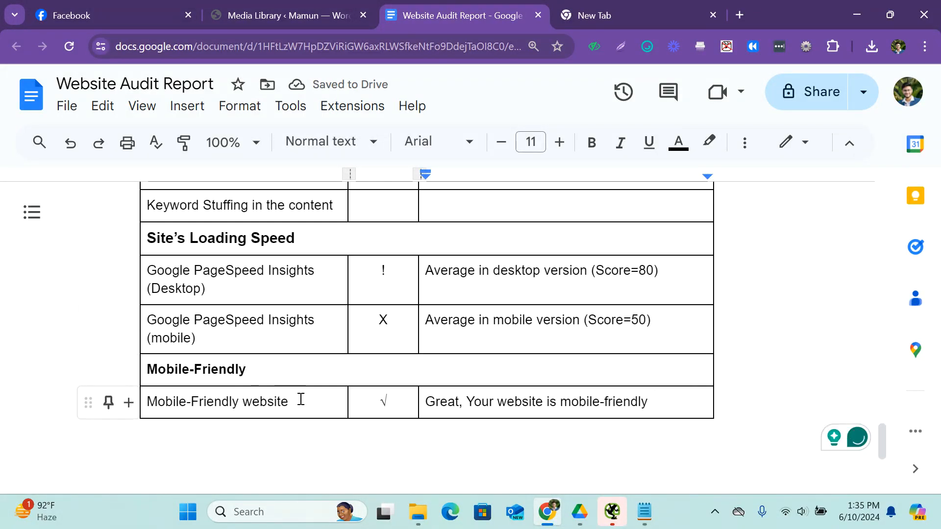
pyautogui.moveTo(300, 398); pyautogui.dragTo(148, 400)
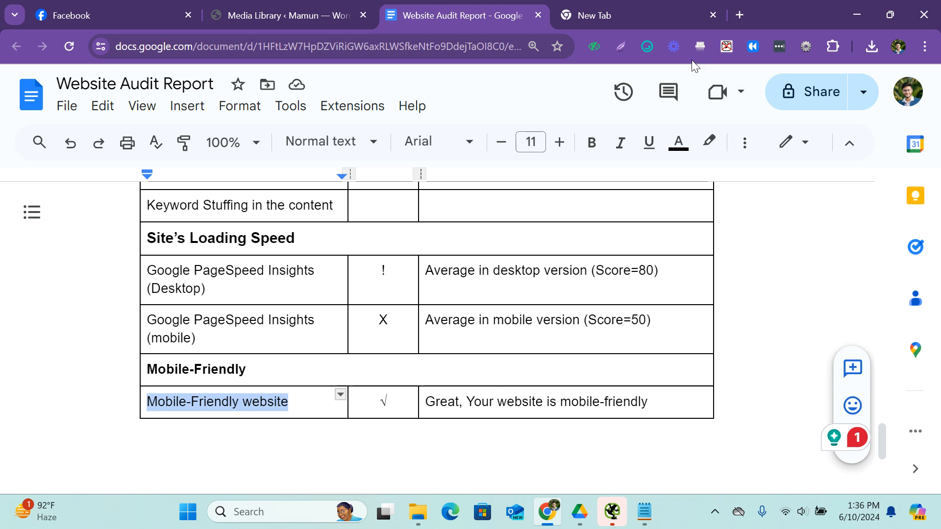
# Review the meta and heading checks in the report and return to the URL Analysis section.
pyautogui.scroll(5, 481, 319)
pyautogui.scroll(15, 481, 319)
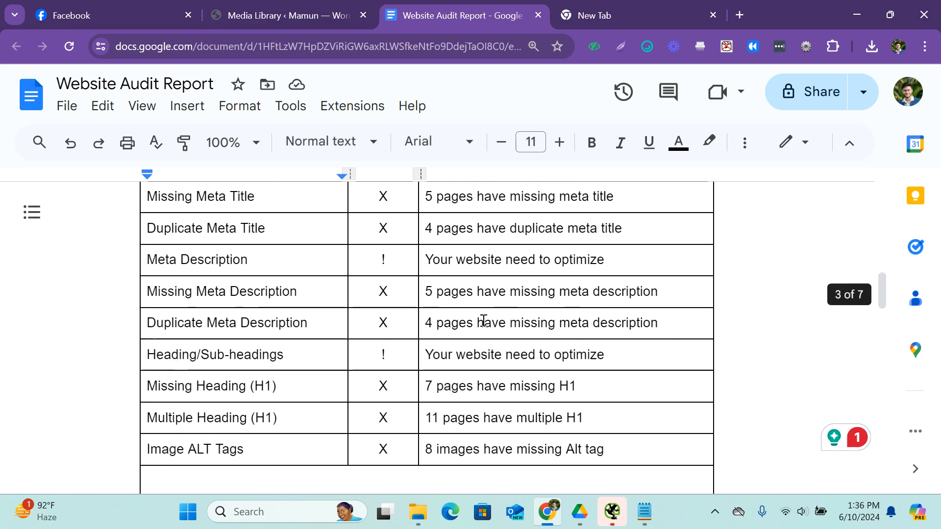
pyautogui.scroll(-18, 285, 345)
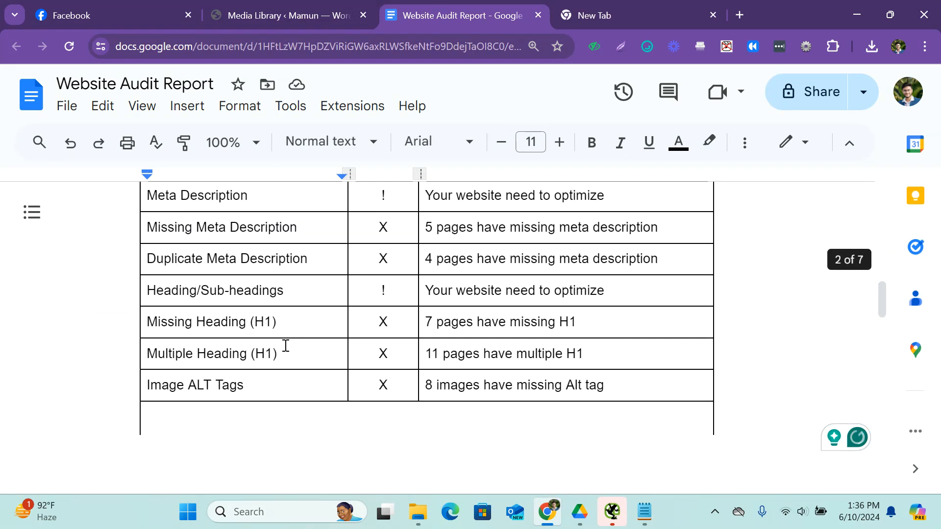
pyautogui.scroll(3, 284, 347)
pyautogui.scroll(3, 269, 347)
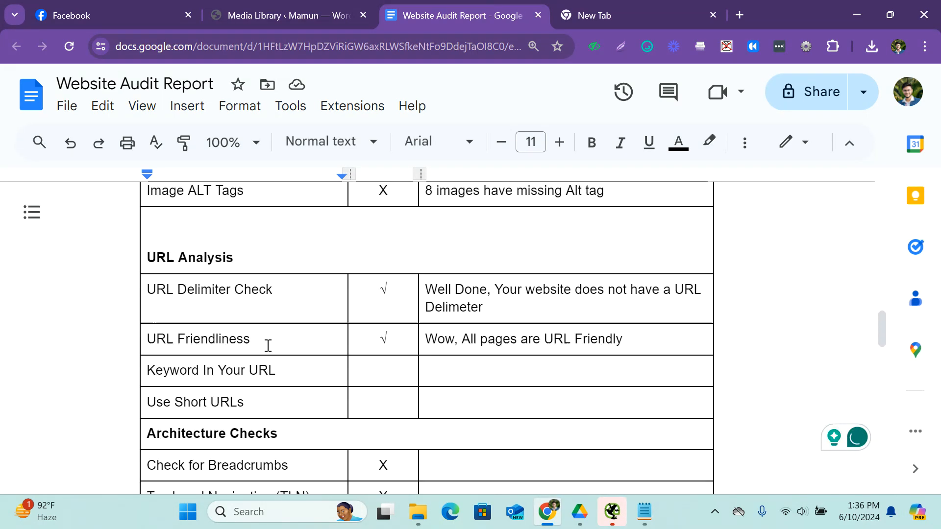
pyautogui.click(299, 7)
pyautogui.click(452, 7)
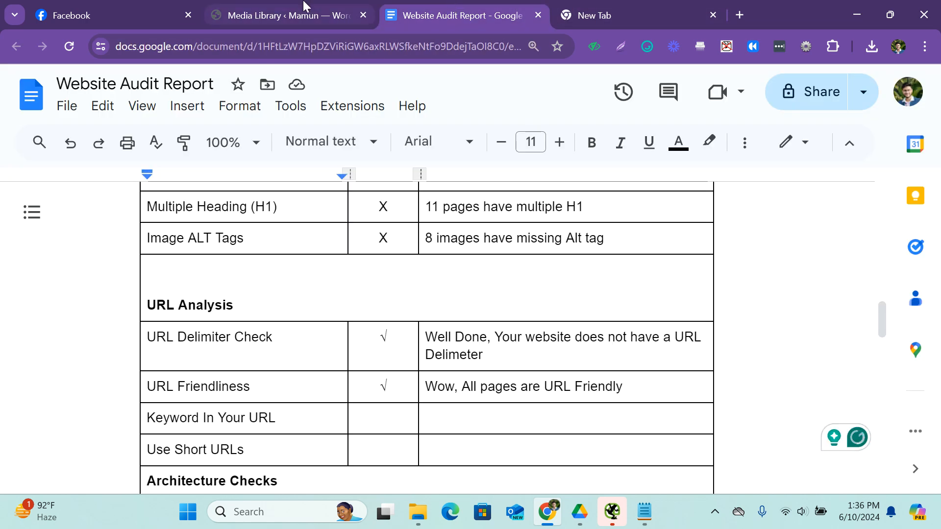
# Close the WordPress Media Library tab and open the Delight Interiors Portfolio page in the blank tab.
pyautogui.click(363, 16)
pyautogui.hotkey('ctrl', 'Tab')
pyautogui.write('de')
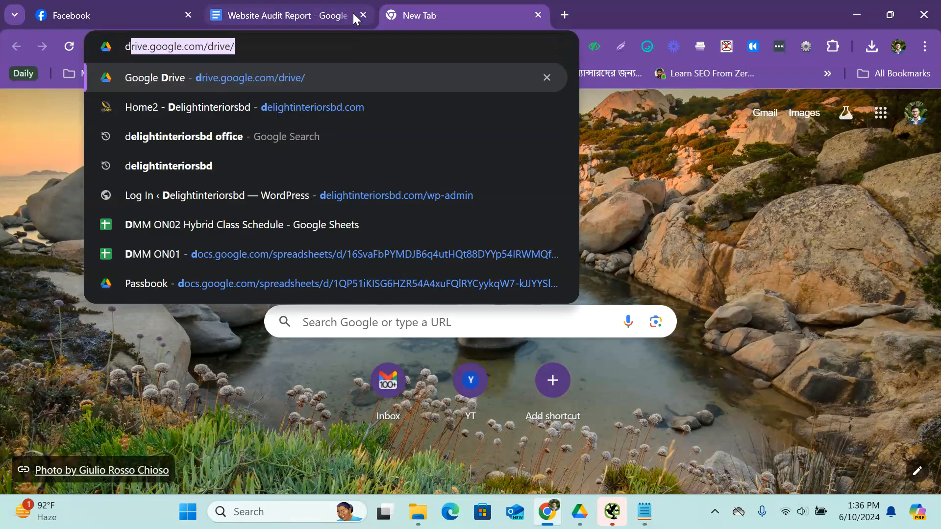
pyautogui.press('Return')
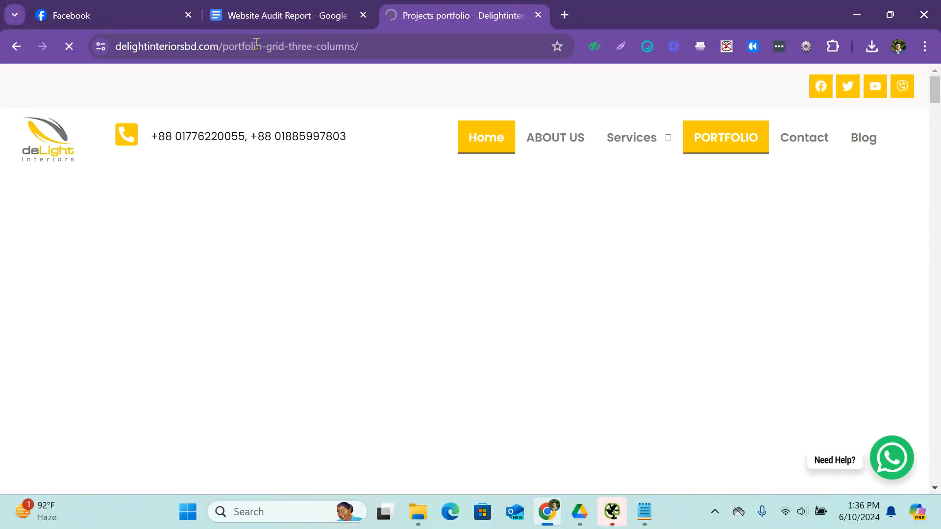
pyautogui.click(379, 51)
pyautogui.hotkey('ctrl', 'c')
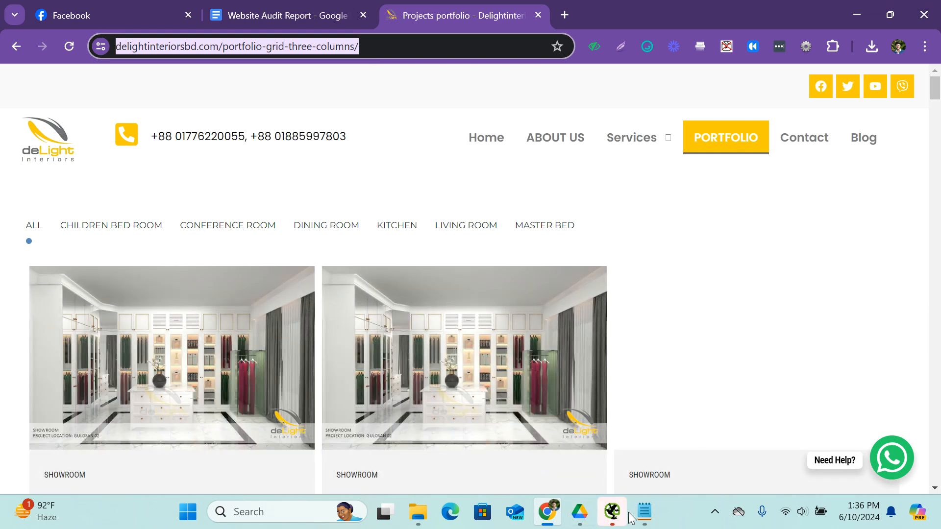
pyautogui.click(645, 512)
pyautogui.moveTo(512, 166); pyautogui.dragTo(209, 161)
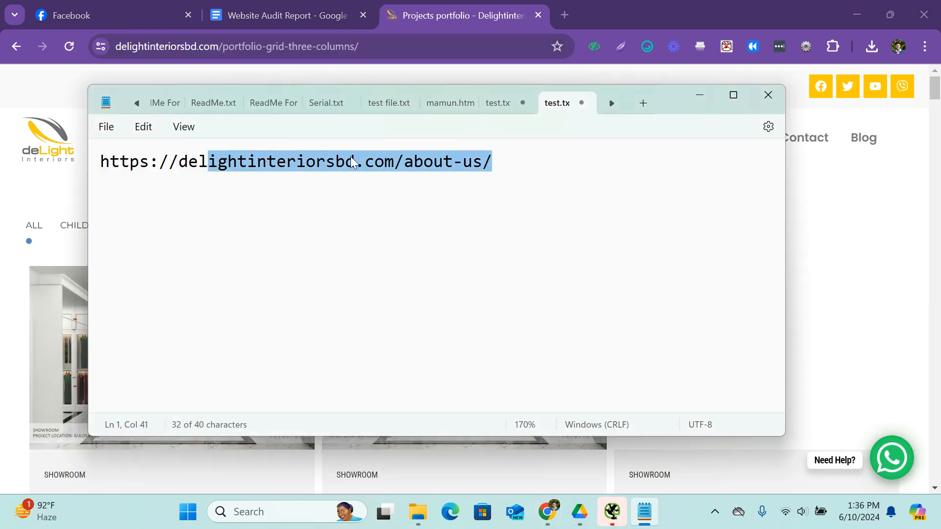
pyautogui.click(519, 163)
pyautogui.press('Return')
pyautogui.press('Return')
pyautogui.hotkey('ctrl', 'v')
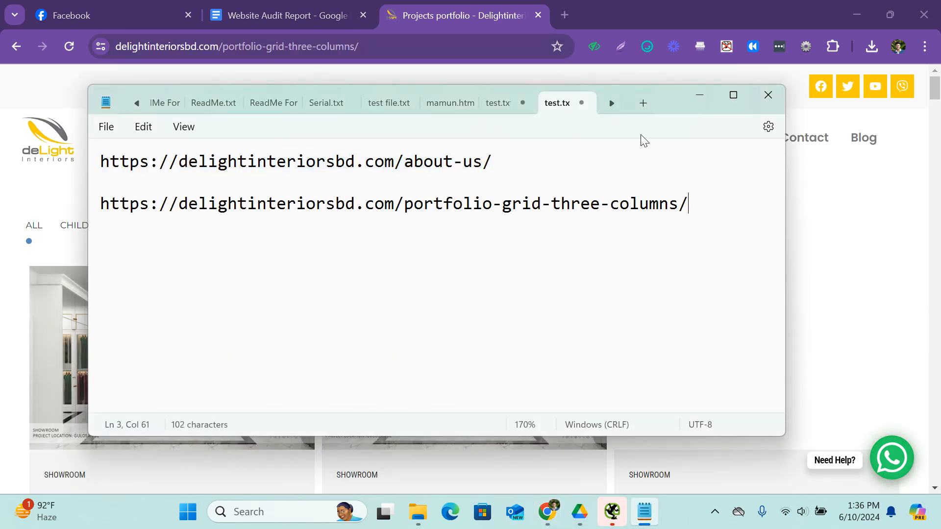
pyautogui.click(547, 512)
pyautogui.click(790, 132)
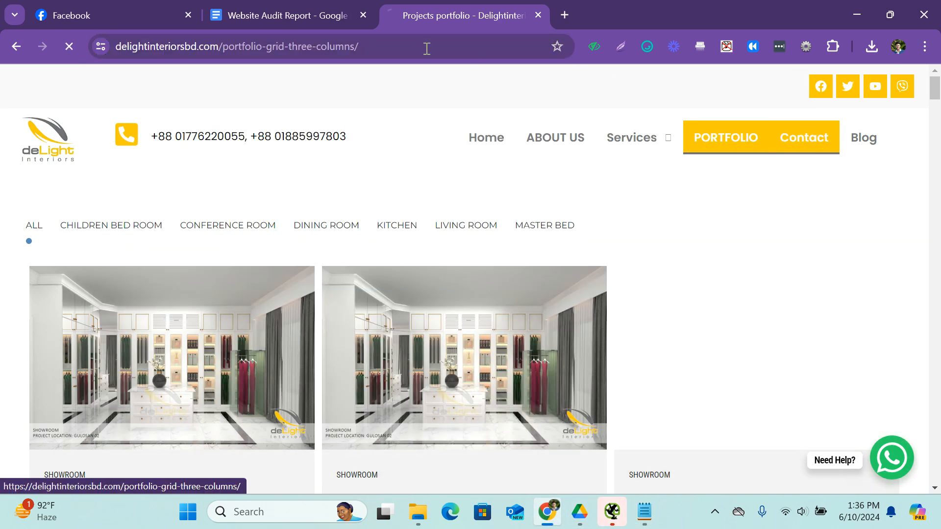
pyautogui.click(393, 47)
pyautogui.hotkey('ctrl', 'c')
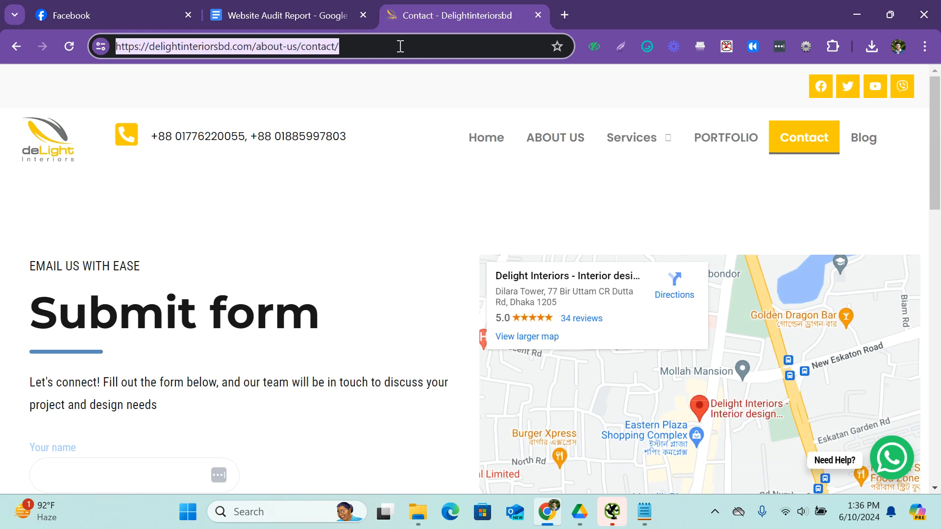
pyautogui.click(645, 512)
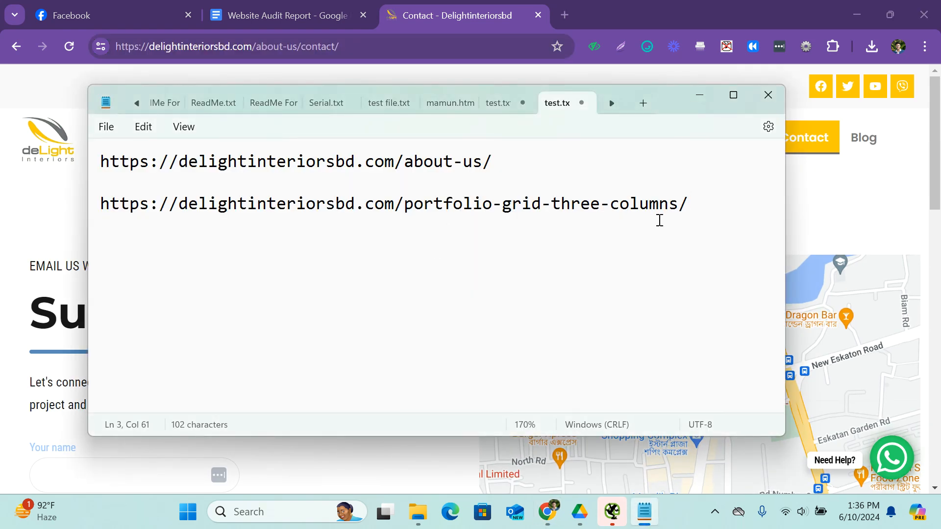
pyautogui.hotkey('ctrl', 'v')
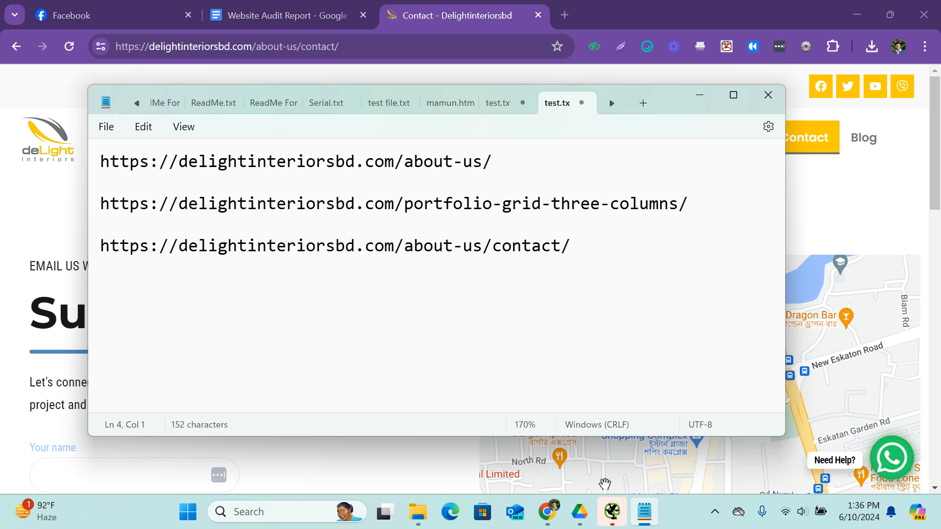
pyautogui.click(547, 511)
pyautogui.click(846, 138)
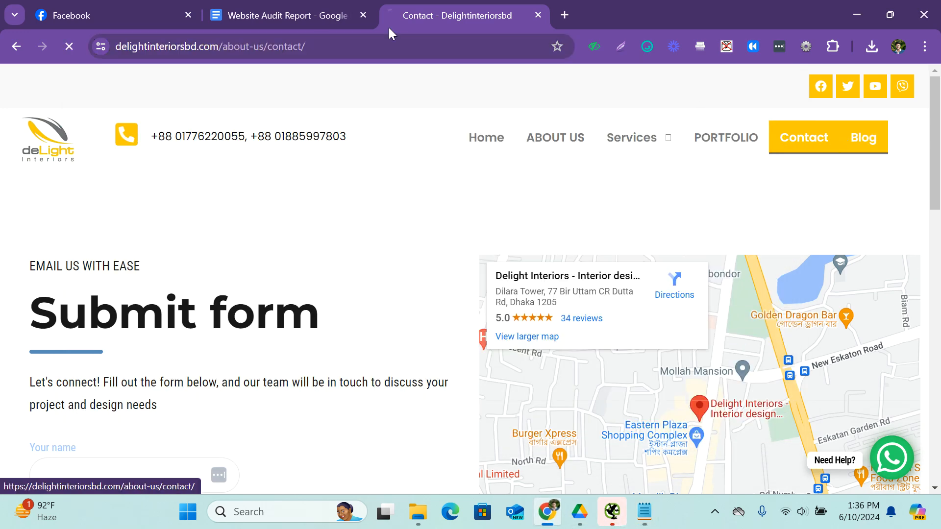
pyautogui.click(338, 48)
pyautogui.hotkey('ctrl', 'c')
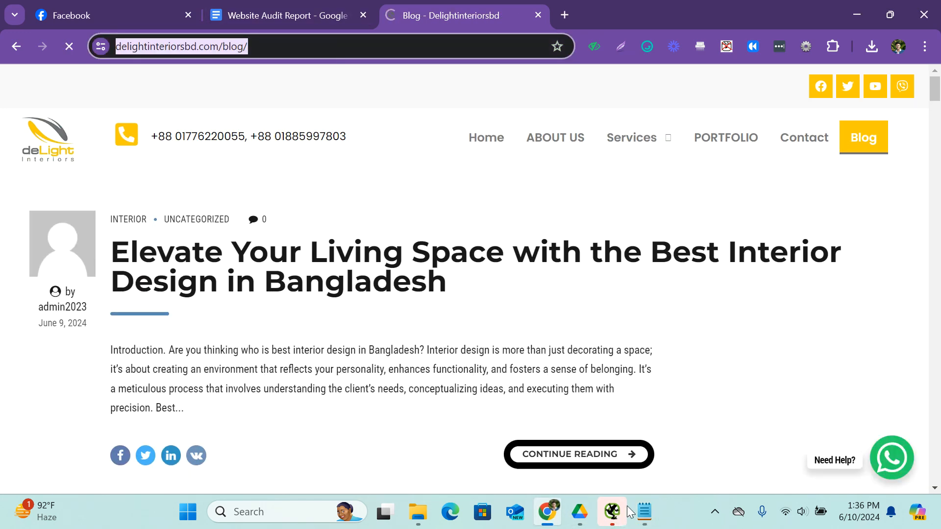
pyautogui.click(644, 512)
pyautogui.click(603, 263)
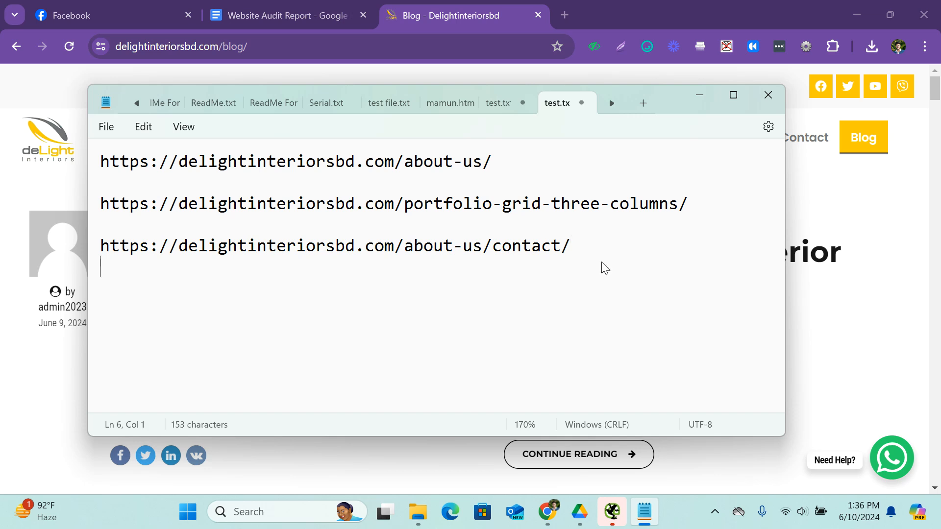
pyautogui.hotkey('ctrl', 'v')
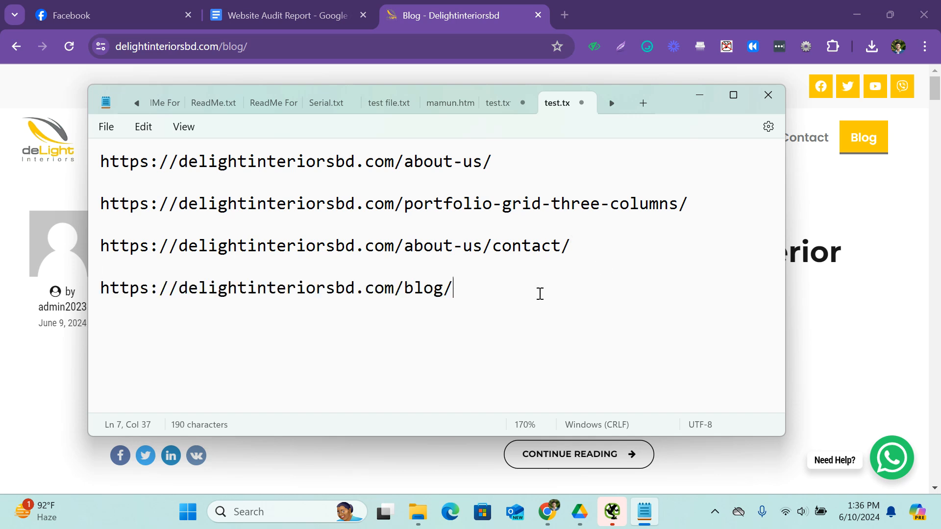
# Compare the Blog, Contact and About Us URLs in the test file by highlighting the nested about-us/contact/ path.
pyautogui.moveTo(481, 287); pyautogui.dragTo(94, 300)
pyautogui.click(218, 296)
pyautogui.moveTo(464, 286)
pyautogui.mouseDown()
pyautogui.moveTo(93, 290)
pyautogui.moveTo(463, 269)
pyautogui.mouseUp()
pyautogui.moveTo(570, 246); pyautogui.dragTo(402, 247)
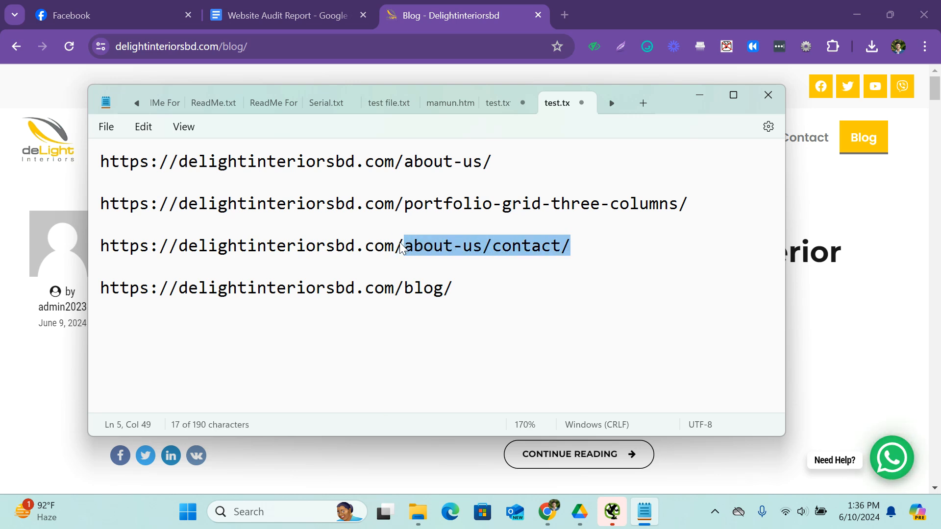
pyautogui.click(601, 253)
pyautogui.moveTo(510, 158); pyautogui.dragTo(98, 159)
pyautogui.moveTo(571, 246); pyautogui.dragTo(86, 239)
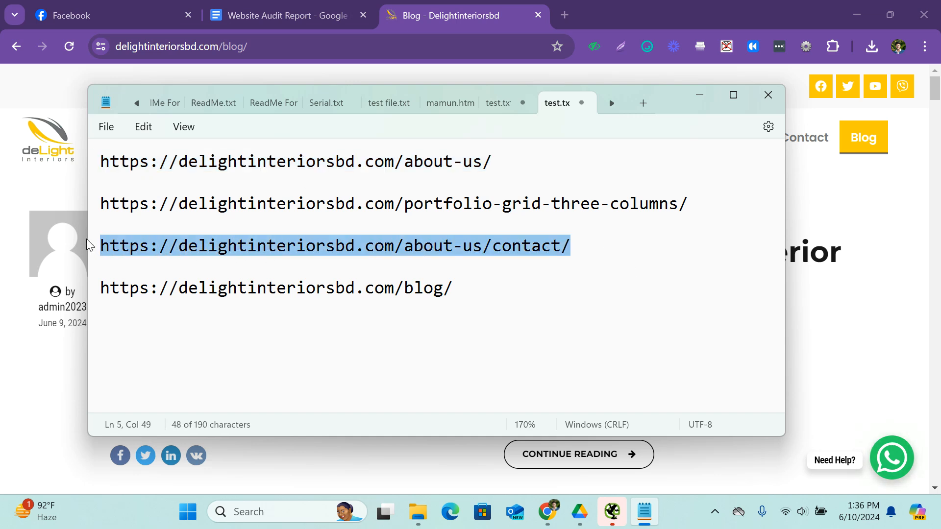
pyautogui.press('BackSpace')
pyautogui.press('BackSpace')
# Examine the slugs of the remaining About Us, Portfolio and Blog URLs, highlighting portfolio-grid-three-columns/ and the About Us URL.
pyautogui.moveTo(528, 163); pyautogui.dragTo(361, 173)
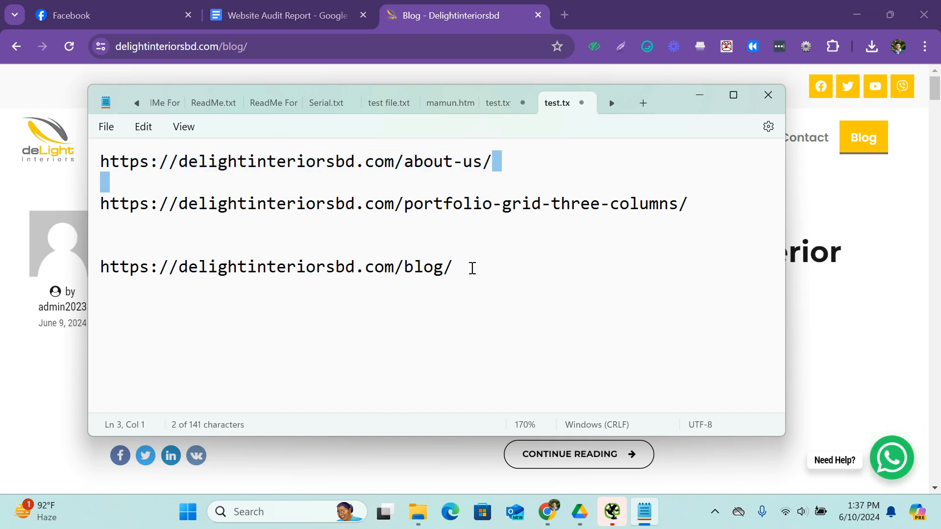
pyautogui.moveTo(471, 269); pyautogui.dragTo(398, 267)
pyautogui.click(690, 213)
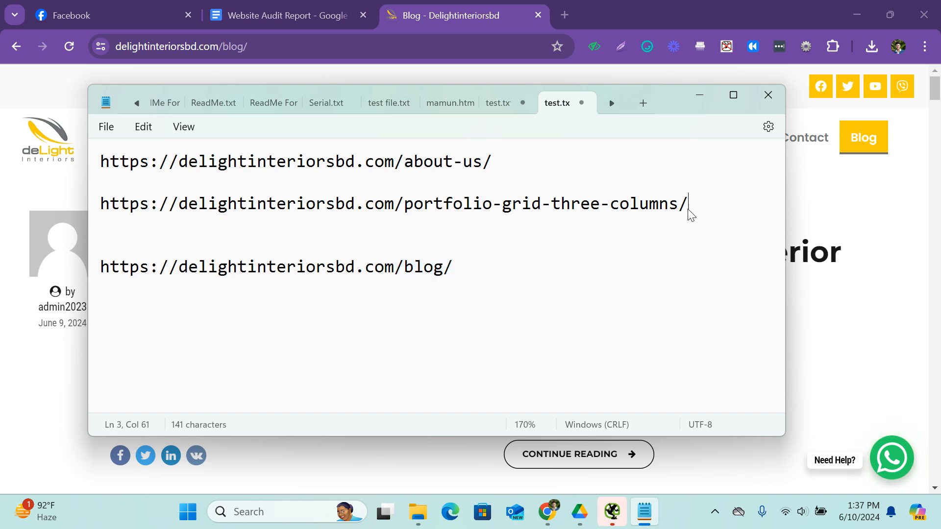
pyautogui.moveTo(691, 215); pyautogui.dragTo(403, 206)
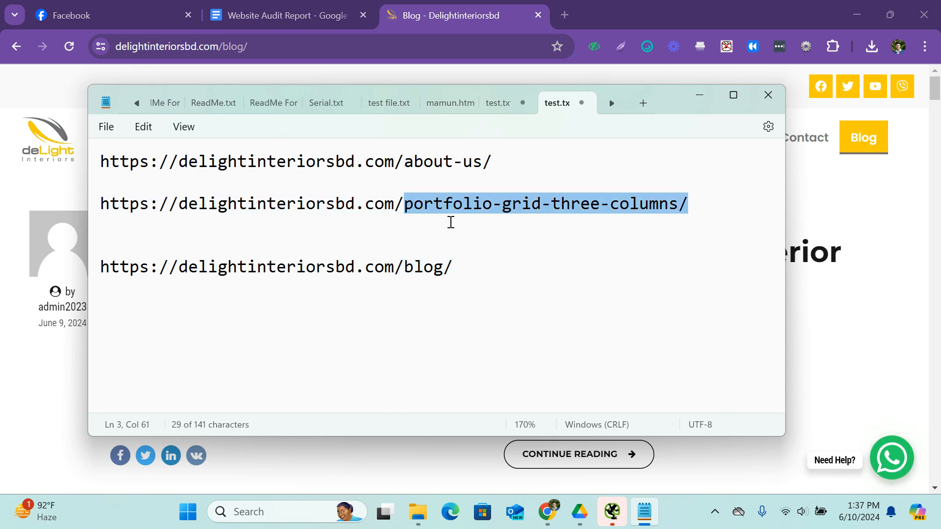
pyautogui.click(695, 215)
pyautogui.moveTo(695, 208); pyautogui.dragTo(408, 206)
pyautogui.click(424, 205)
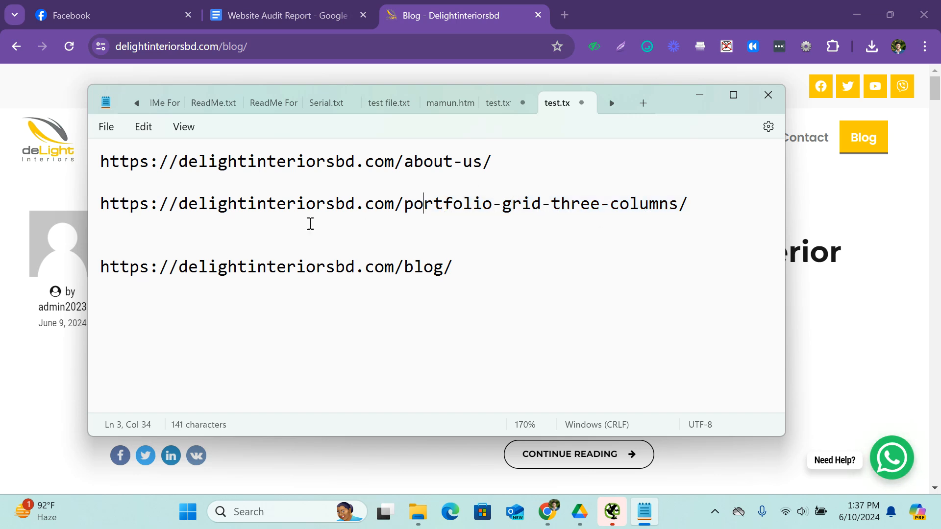
pyautogui.click(275, 229)
pyautogui.moveTo(548, 166); pyautogui.dragTo(105, 162)
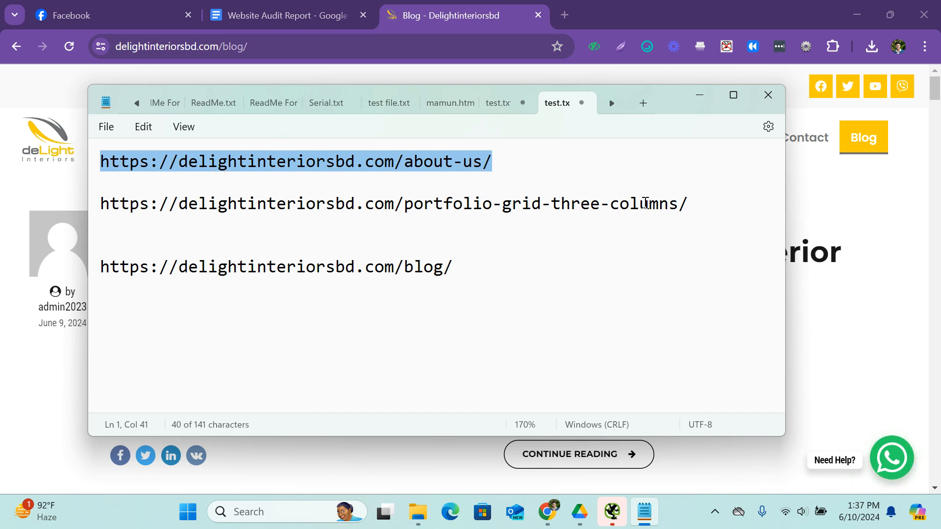
# Switch to the browser and open the XML sitemap at delightinteriorsbd.com/sitemap.xml in a new tab.
pyautogui.click(310, 7)
pyautogui.click(501, 13)
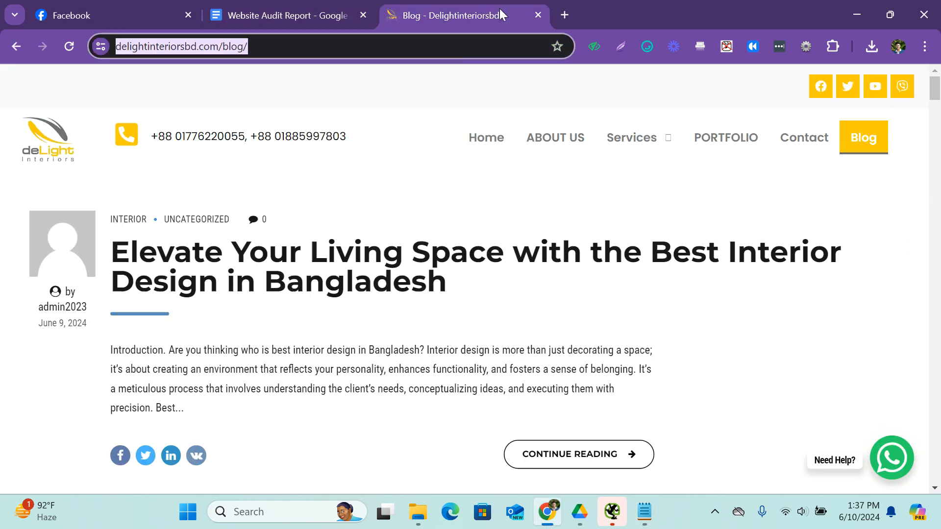
pyautogui.click(565, 14)
pyautogui.write('s')
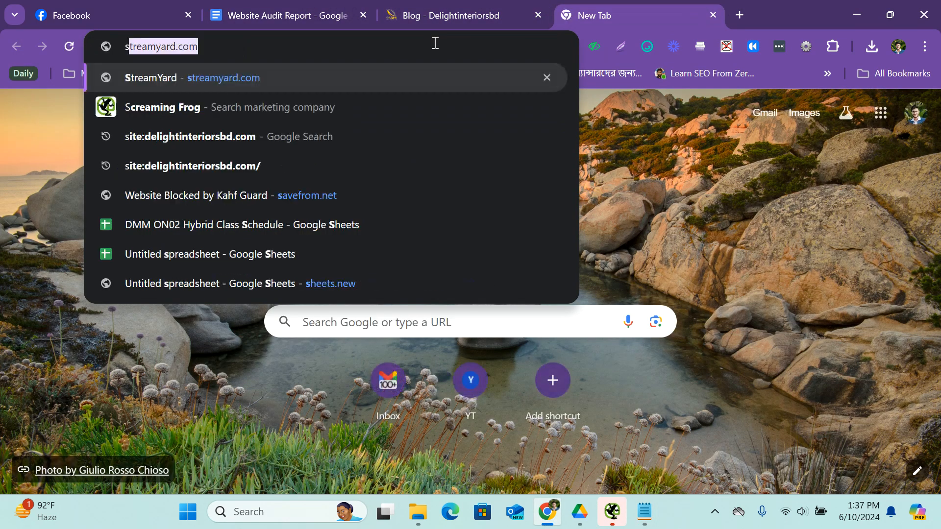
pyautogui.write('i')
pyautogui.press('BackSpace')
pyautogui.press('BackSpace')
pyautogui.write('d')
pyautogui.press('BackSpace')
pyautogui.press('BackSpace')
pyautogui.write('de')
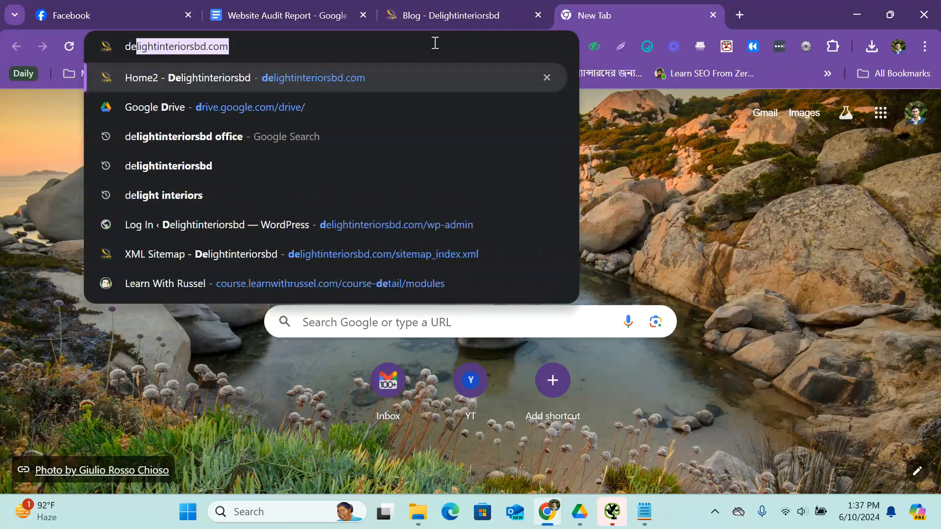
pyautogui.press('Right')
pyautogui.write('/s')
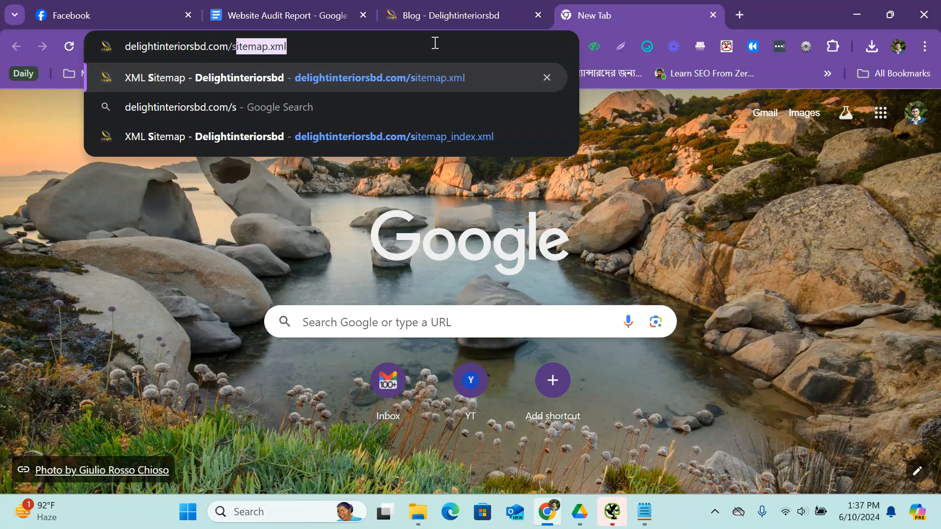
pyautogui.press('Return')
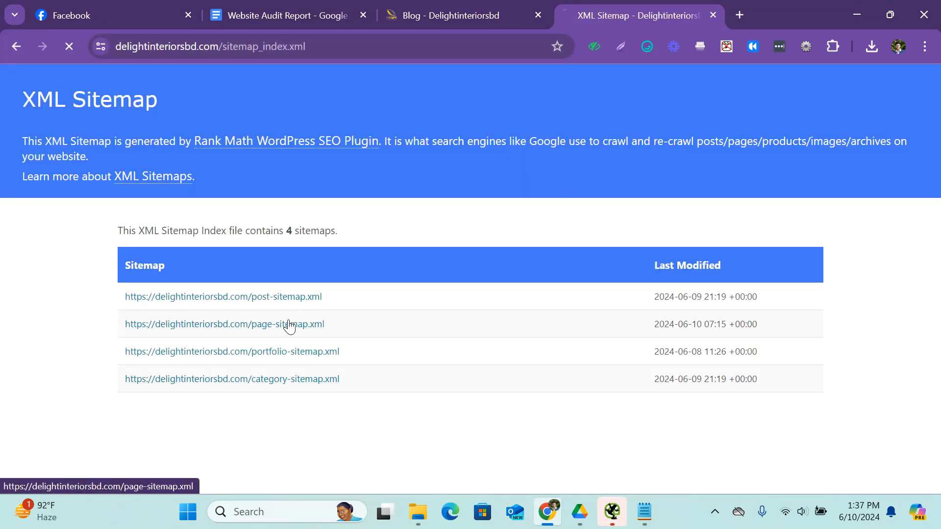
# Open the page sitemap, page-sitemap.xml, and examine its listed page URLs for friendliness and nested paths.
pyautogui.scroll(-5, 295, 328)
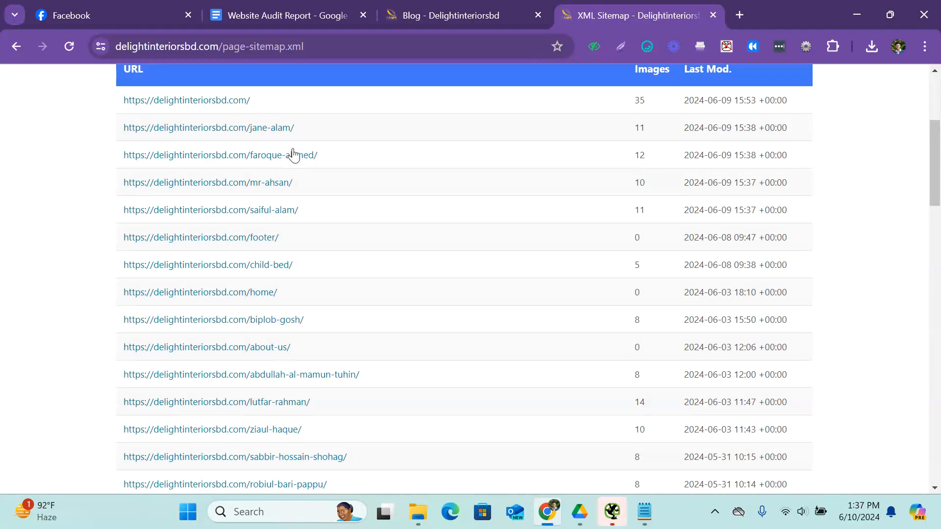
pyautogui.scroll(-7, 265, 194)
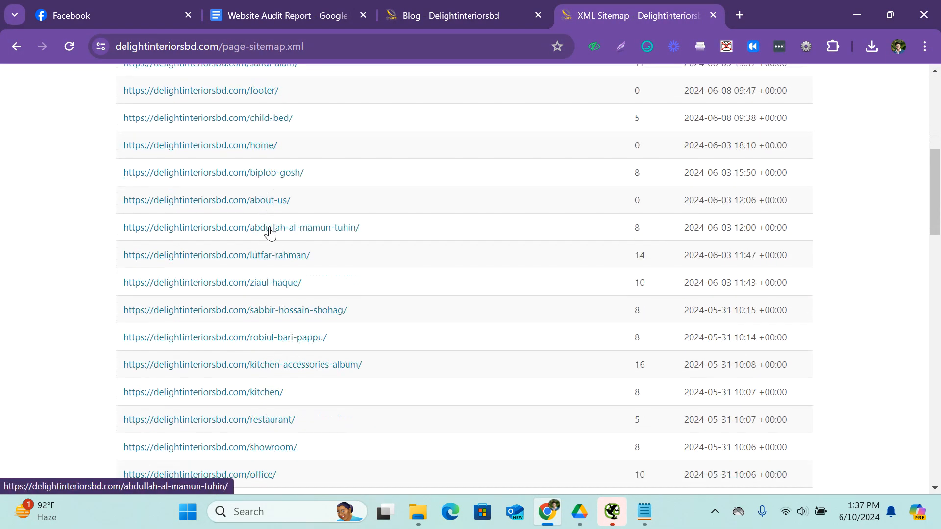
pyautogui.scroll(-1, 307, 244)
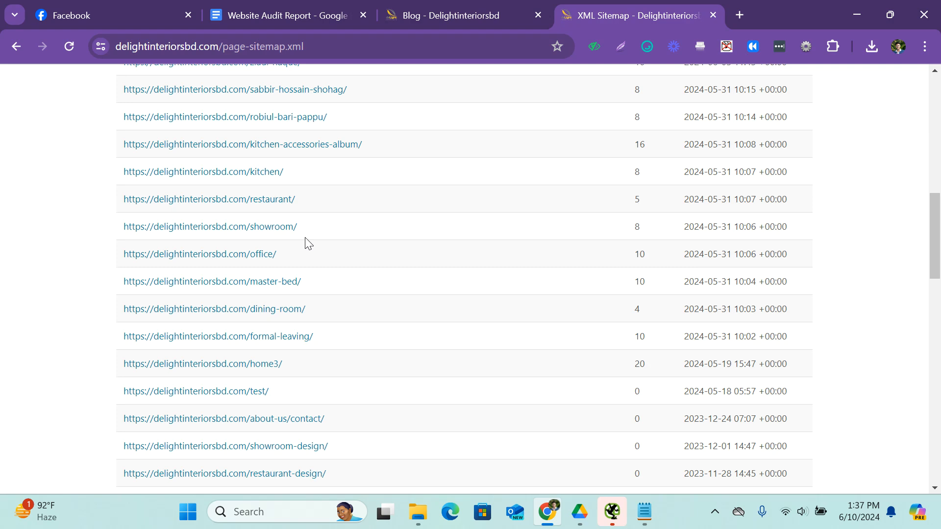
pyautogui.scroll(-12, 308, 244)
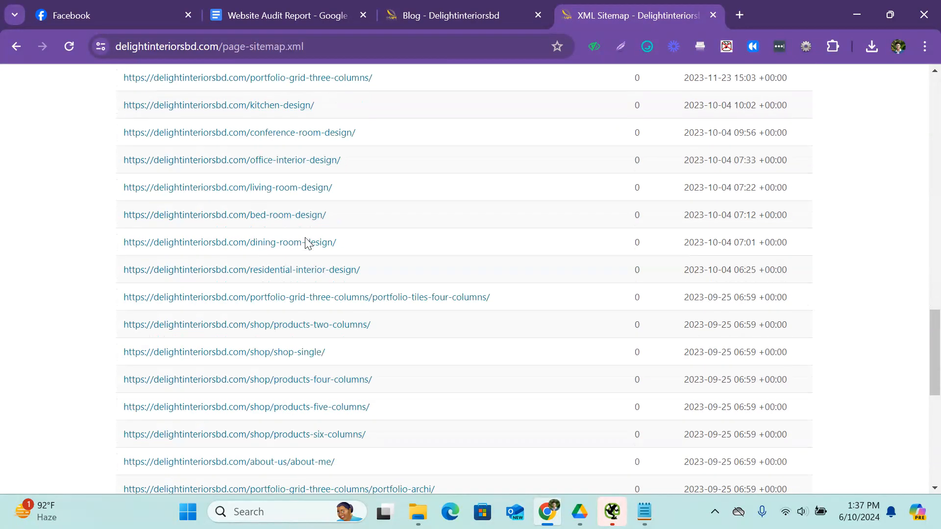
pyautogui.scroll(-6, 305, 242)
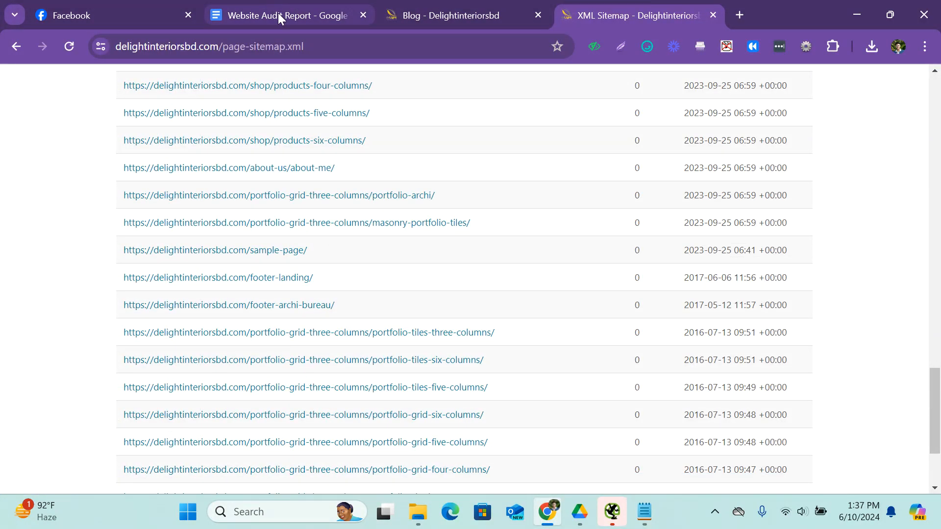
pyautogui.scroll(3, 357, 233)
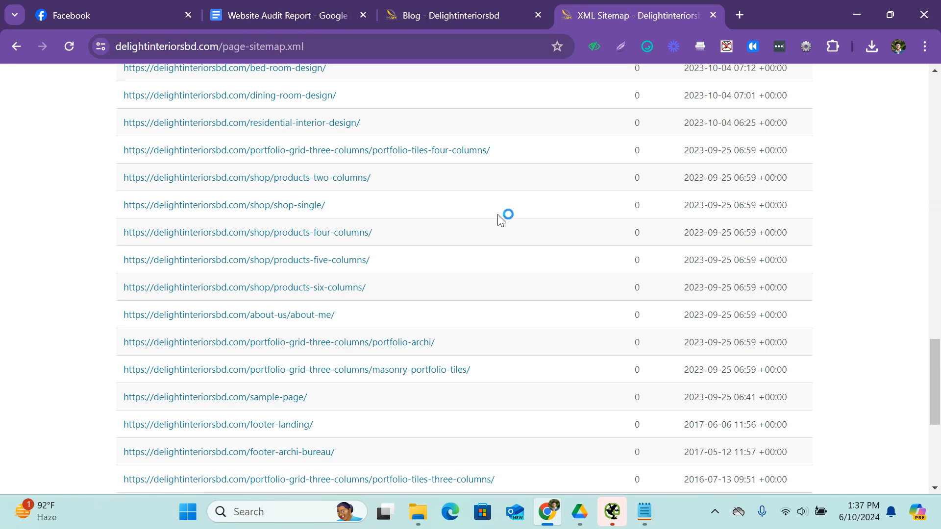
# Capture the sitemap list with Lightshot, box the nested portfolio and shop URL paths in red, and discard the capture.
pyautogui.click(621, 46)
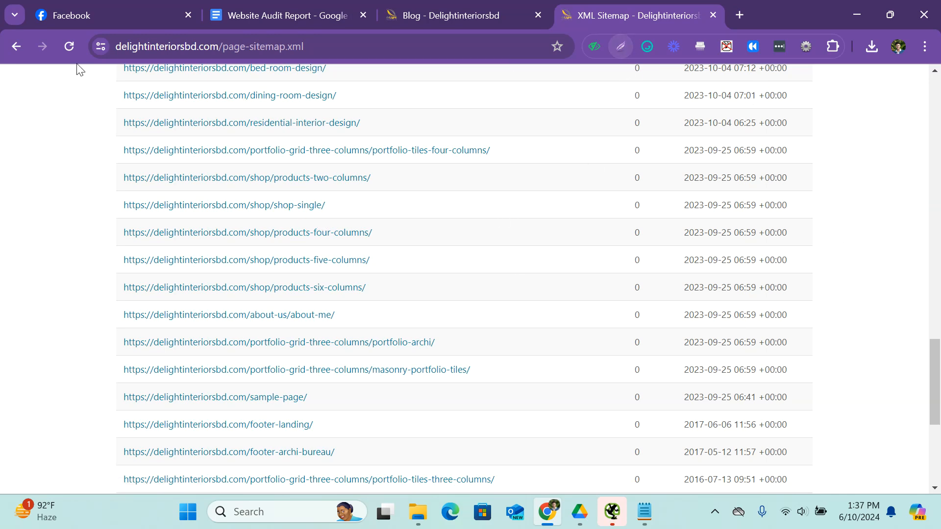
pyautogui.moveTo(91, 74); pyautogui.dragTo(769, 424)
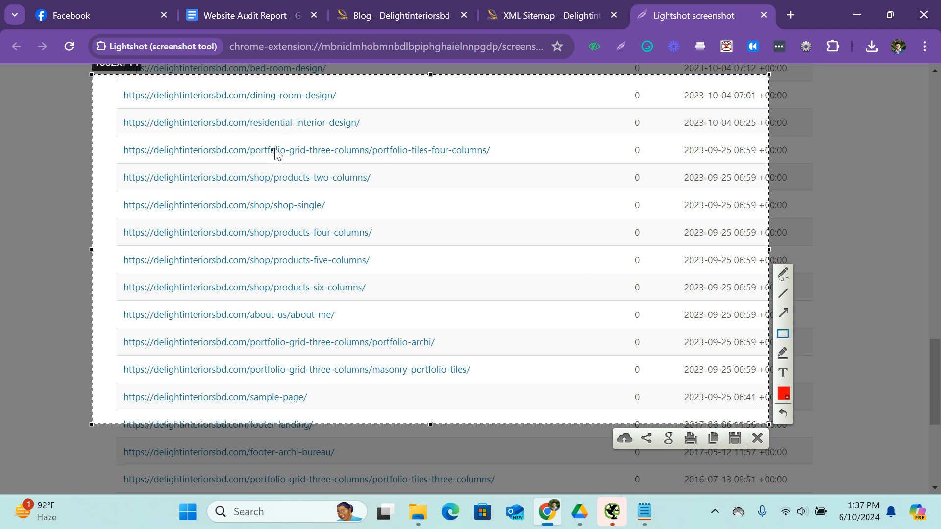
pyautogui.moveTo(250, 143)
pyautogui.mouseDown()
pyautogui.moveTo(505, 174)
pyautogui.moveTo(518, 163)
pyautogui.mouseUp()
pyautogui.moveTo(245, 165)
pyautogui.mouseDown()
pyautogui.moveTo(260, 177)
pyautogui.moveTo(379, 202)
pyautogui.mouseUp()
pyautogui.moveTo(246, 219)
pyautogui.mouseDown()
pyautogui.moveTo(413, 260)
pyautogui.moveTo(416, 234)
pyautogui.mouseUp()
pyautogui.moveTo(250, 245)
pyautogui.mouseDown()
pyautogui.moveTo(284, 273)
pyautogui.moveTo(392, 277)
pyautogui.mouseUp()
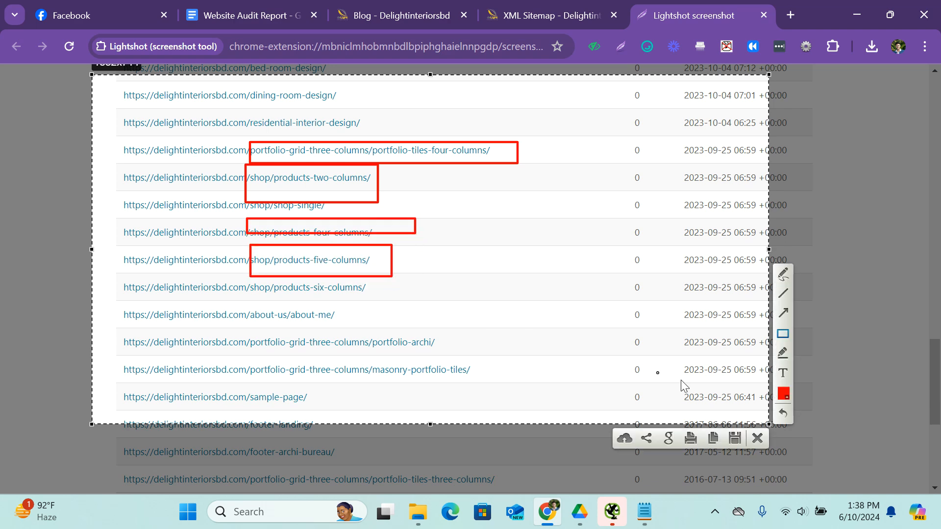
pyautogui.click(755, 438)
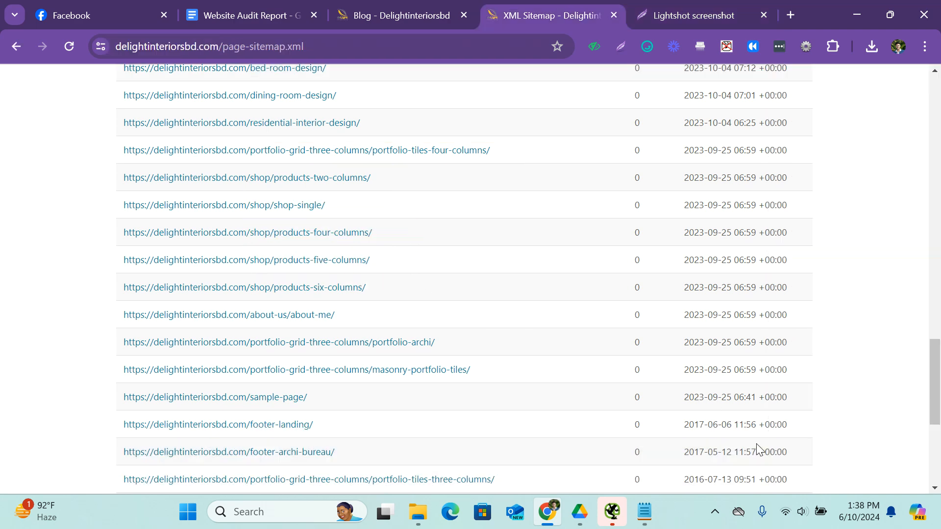
# Return to the Website Audit Report document and change the URL Friendliness mark to X.
pyautogui.click(274, 5)
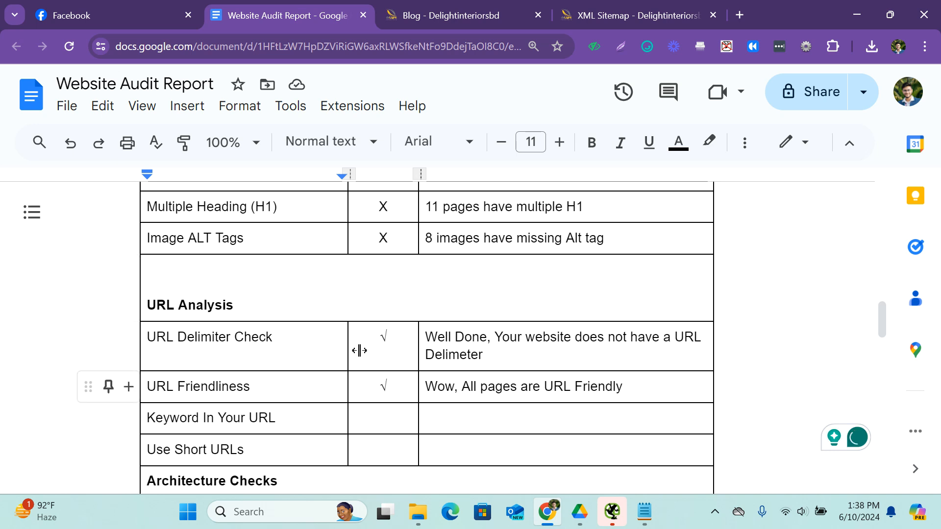
pyautogui.moveTo(404, 248); pyautogui.dragTo(373, 237)
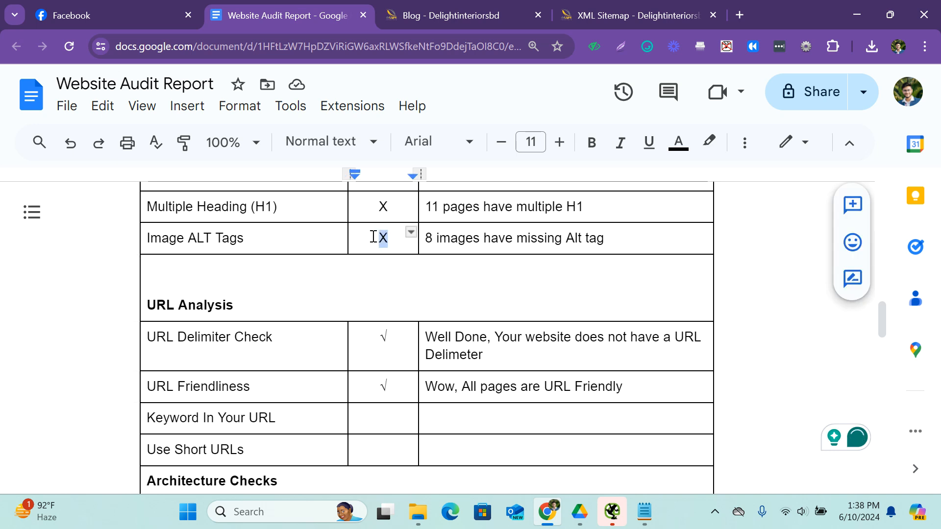
pyautogui.moveTo(398, 385); pyautogui.dragTo(385, 386)
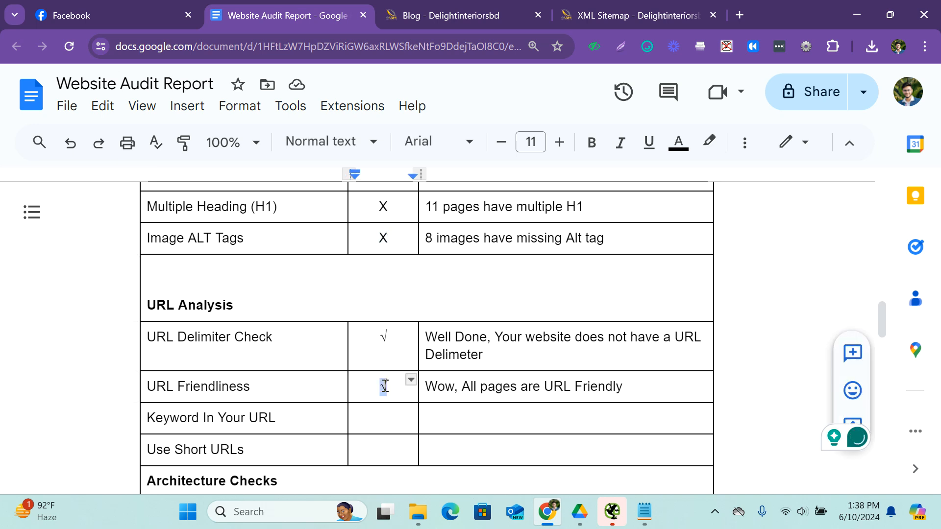
pyautogui.write('X')
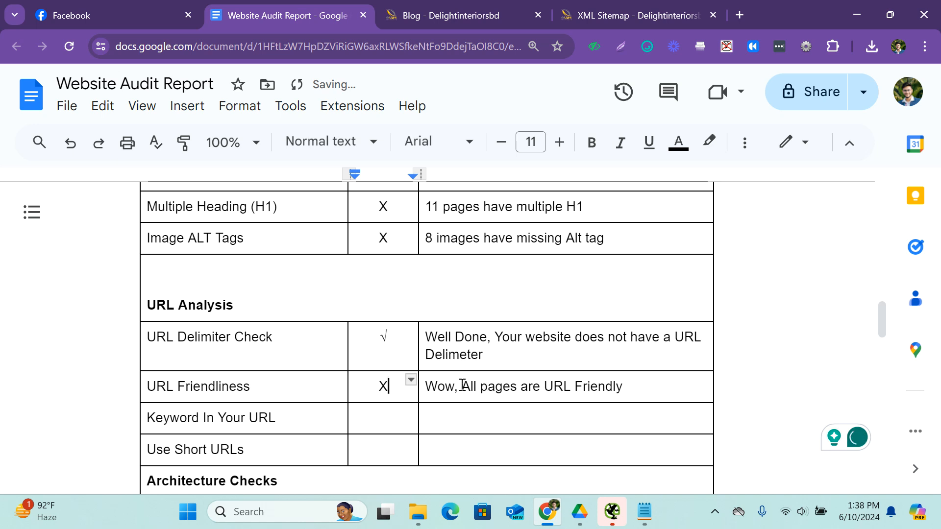
# Change the URL Friendliness remark to "All pages are not URL Friendly", accepting the spelling suggestion for "not".
pyautogui.click(462, 386)
pyautogui.press('BackSpace')
pyautogui.press('BackSpace')
pyautogui.press('BackSpace')
pyautogui.press('BackSpace')
pyautogui.press('BackSpace')
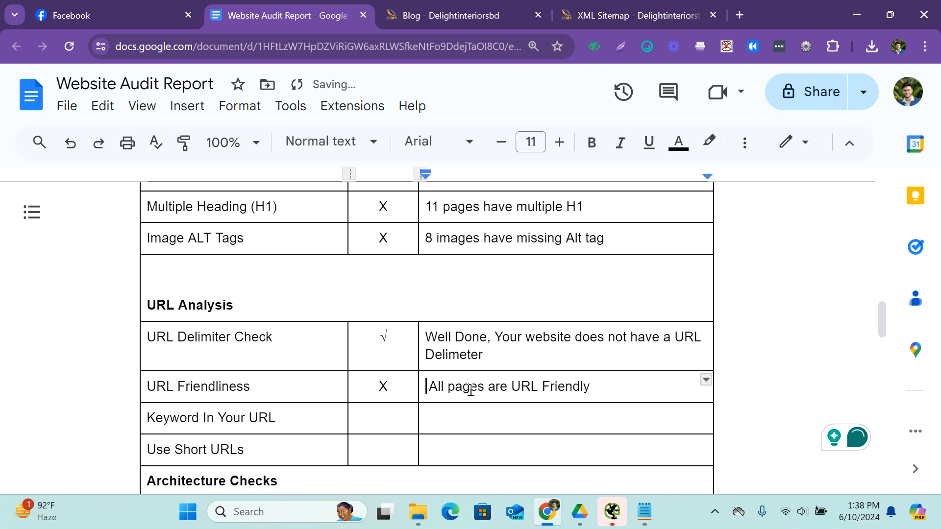
pyautogui.write('nit')
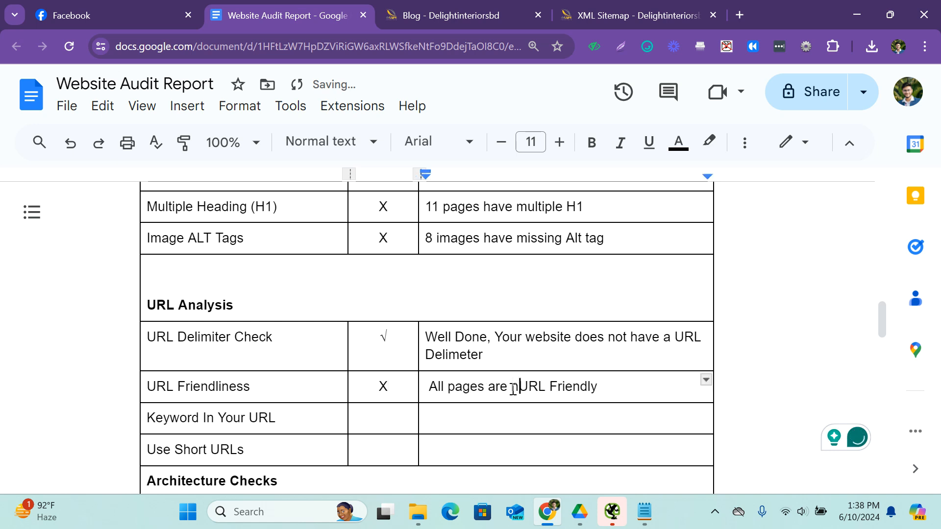
pyautogui.press('BackSpace')
pyautogui.press('BackSpace')
pyautogui.press('BackSpace')
pyautogui.write('ot')
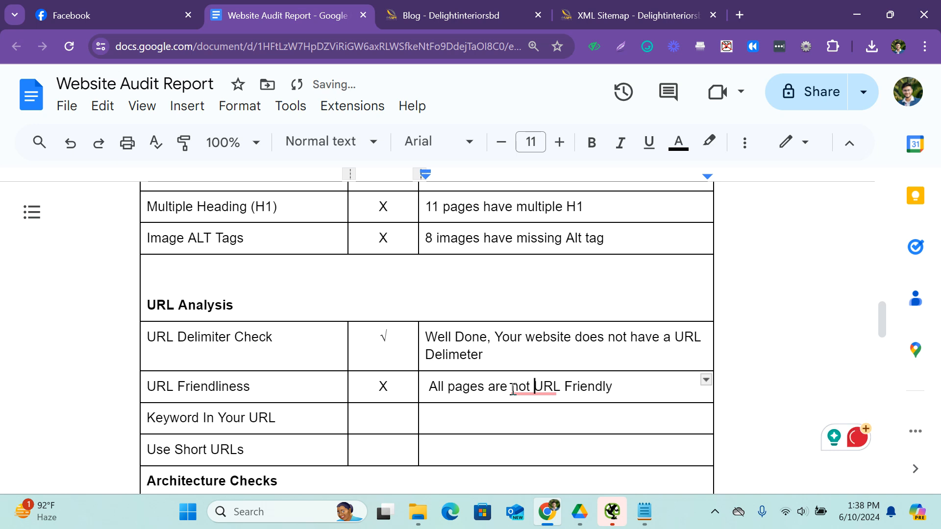
pyautogui.moveTo(550, 386)
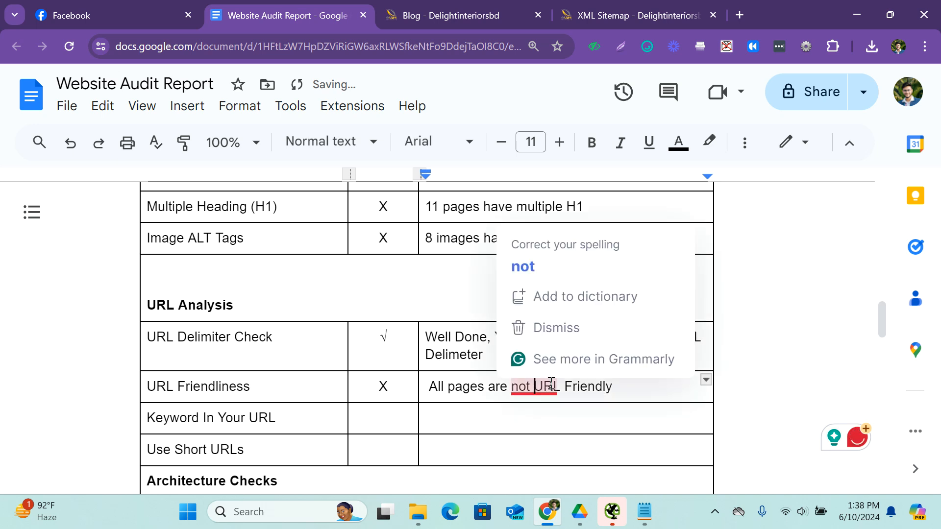
pyautogui.click(540, 263)
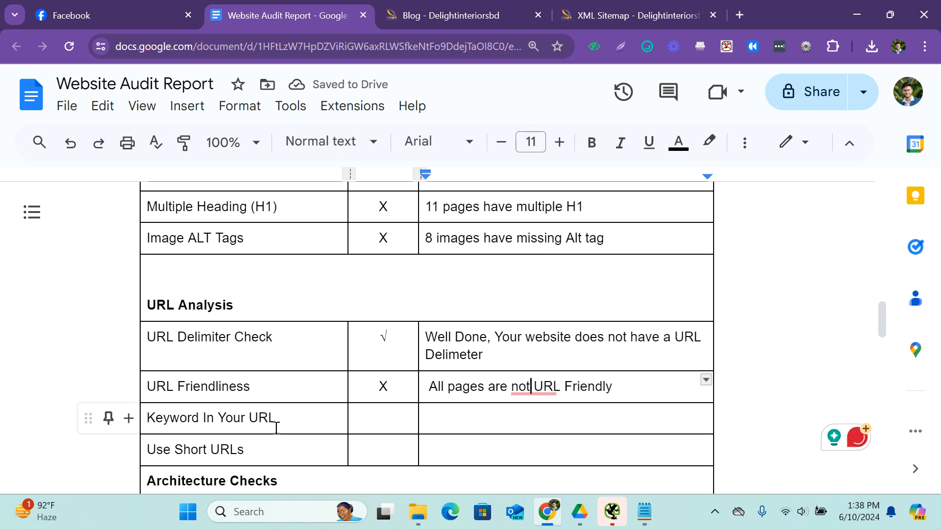
# Try to apply the spelling suggestion "not" to the URL Friendliness remark.
pyautogui.click(544, 386)
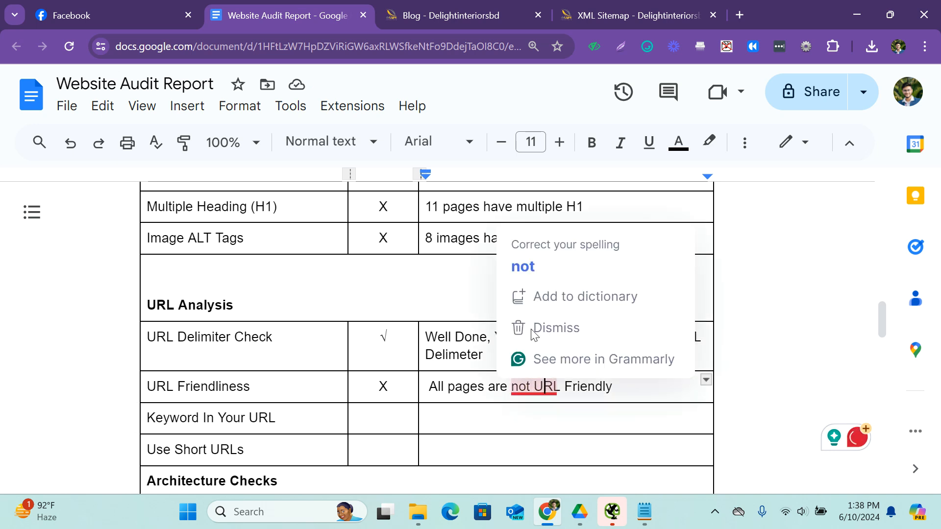
pyautogui.click(530, 269)
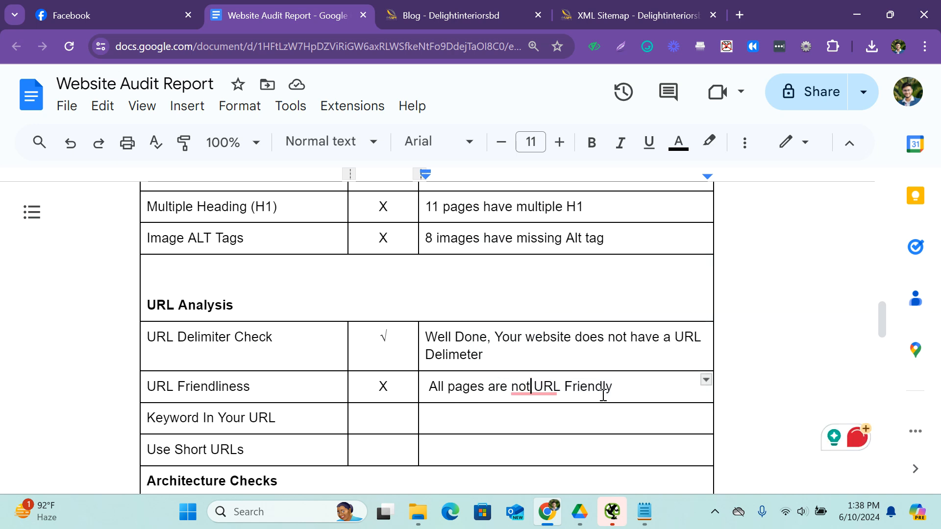
pyautogui.moveTo(511, 387); pyautogui.dragTo(558, 402)
pyautogui.click(527, 390)
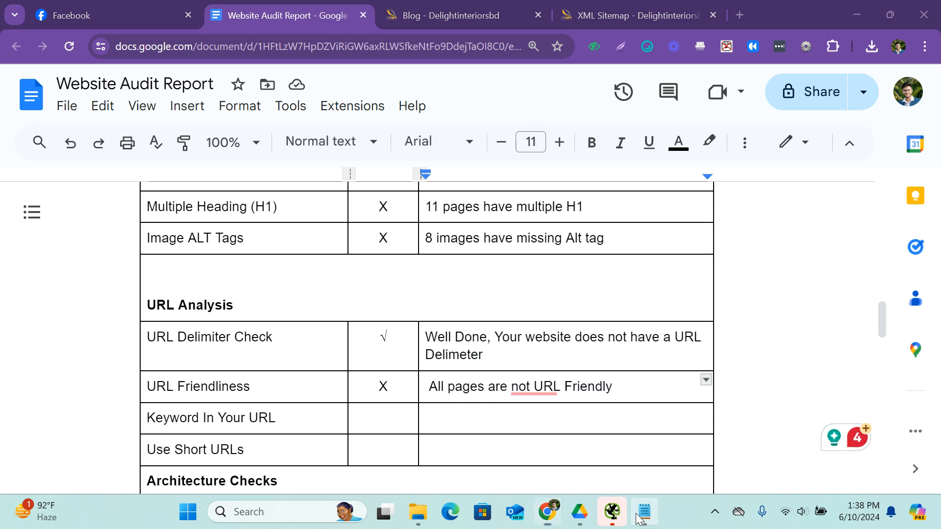
# Switch to the Notepad URL list and examine the about-us, portfolio and blog URLs for keywords.
pyautogui.click(644, 511)
pyautogui.click(449, 242)
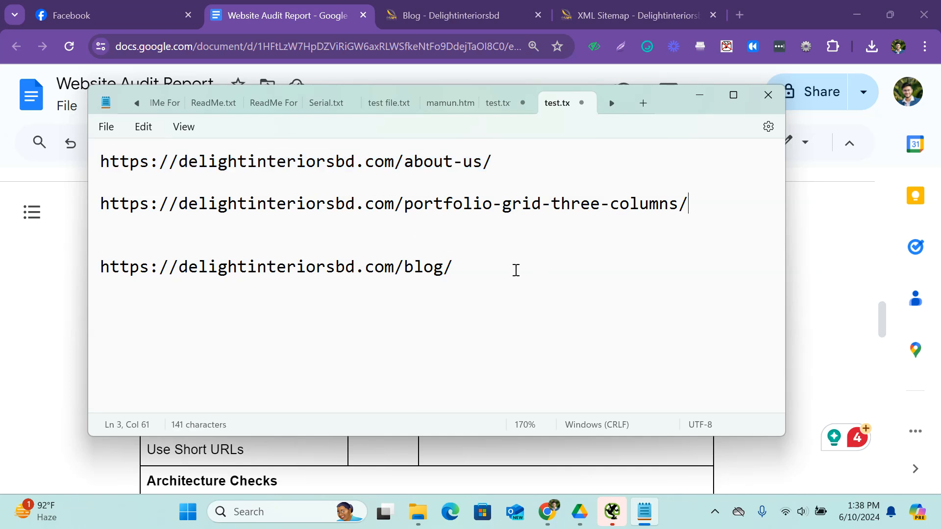
pyautogui.moveTo(516, 270); pyautogui.dragTo(99, 158)
pyautogui.click(450, 278)
# Switch to the Blog page in the browser, load the delightinteriorsbd.com home page instead, and open its Dining Room page.
pyautogui.click(478, 11)
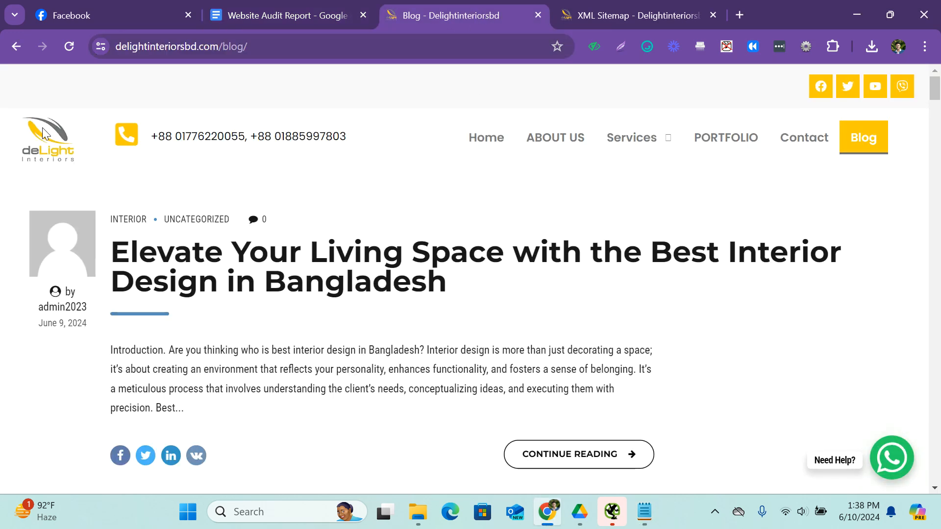
pyautogui.click(250, 41)
pyautogui.moveTo(250, 40); pyautogui.dragTo(228, 43)
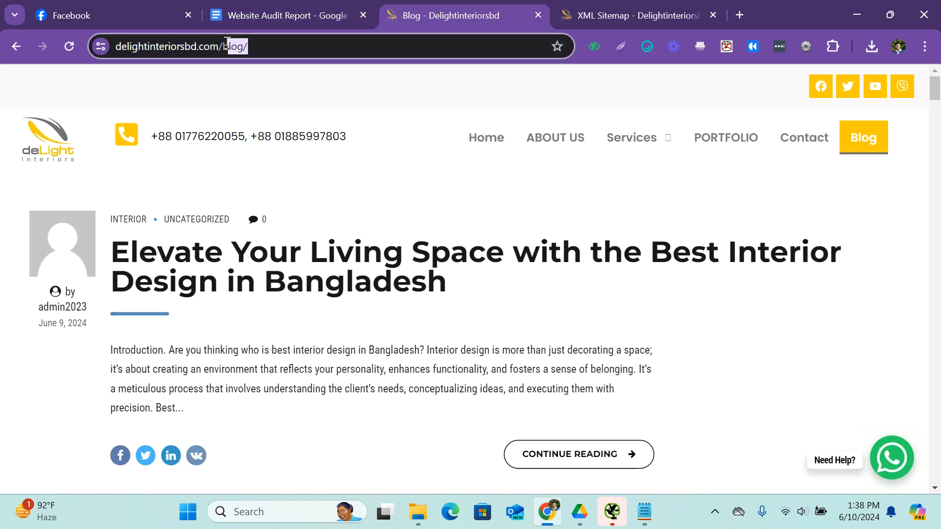
pyautogui.press('BackSpace')
pyautogui.press('Return')
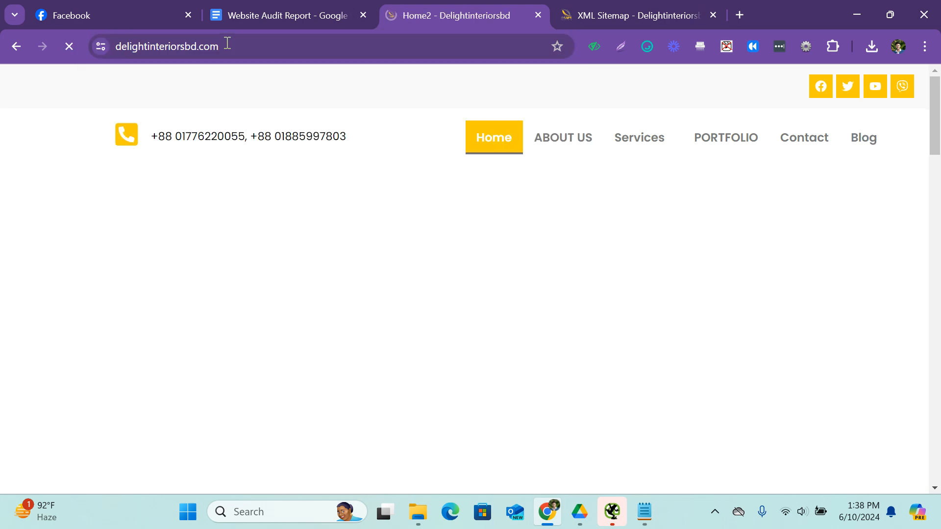
pyautogui.scroll(-5, 304, 135)
pyautogui.scroll(-20, 305, 135)
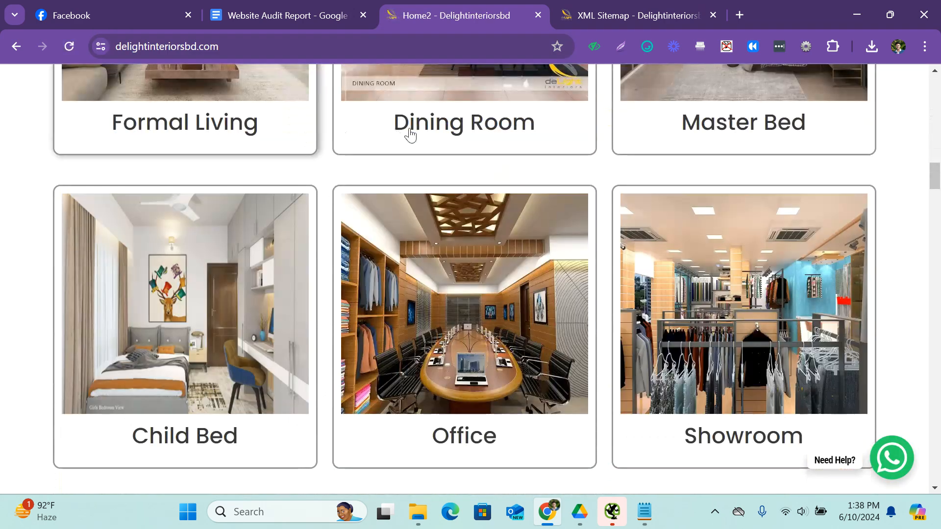
pyautogui.click(459, 136)
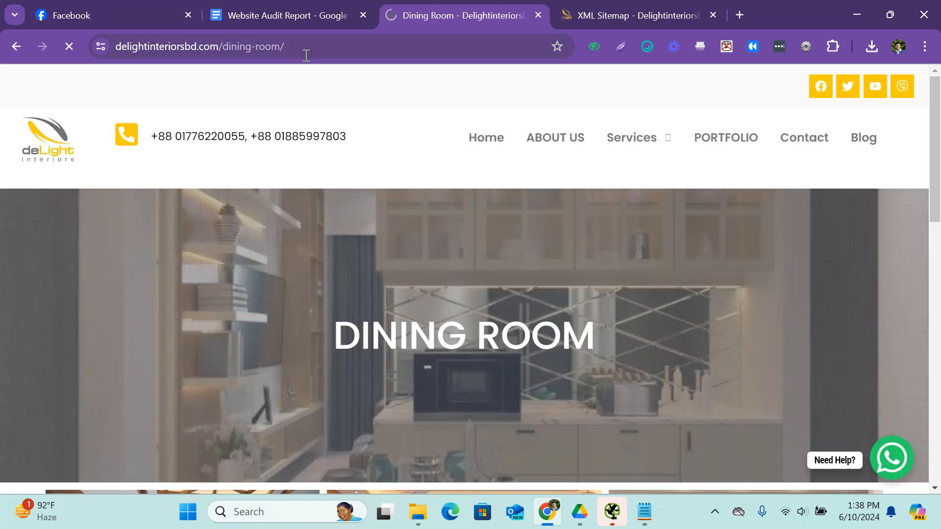
# Copy the Dining Room page's URL into the Notepad list below the blog URL and highlight its keyword parts.
pyautogui.click(308, 47)
pyautogui.hotkey('ctrl', 'c')
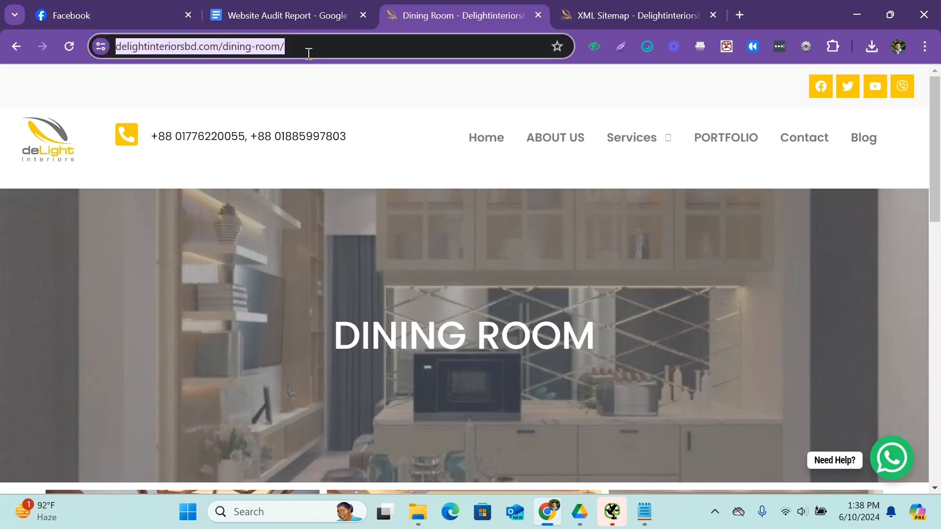
pyautogui.click(645, 510)
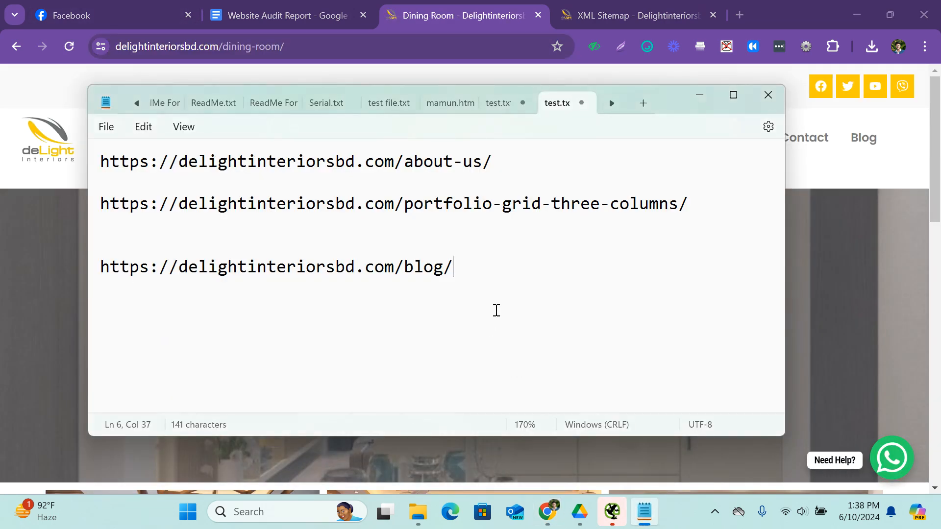
pyautogui.press('Return')
pyautogui.press('Return')
pyautogui.hotkey('ctrl', 'v')
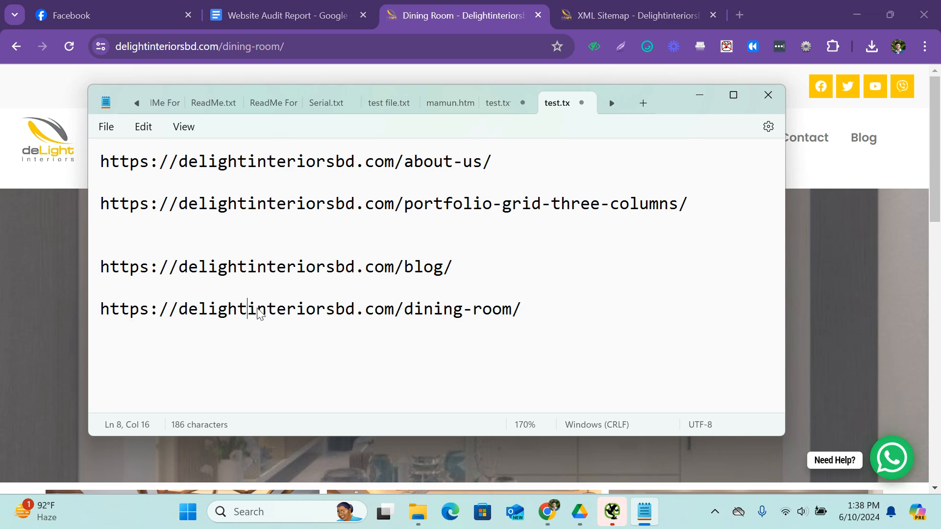
pyautogui.moveTo(249, 311); pyautogui.dragTo(332, 311)
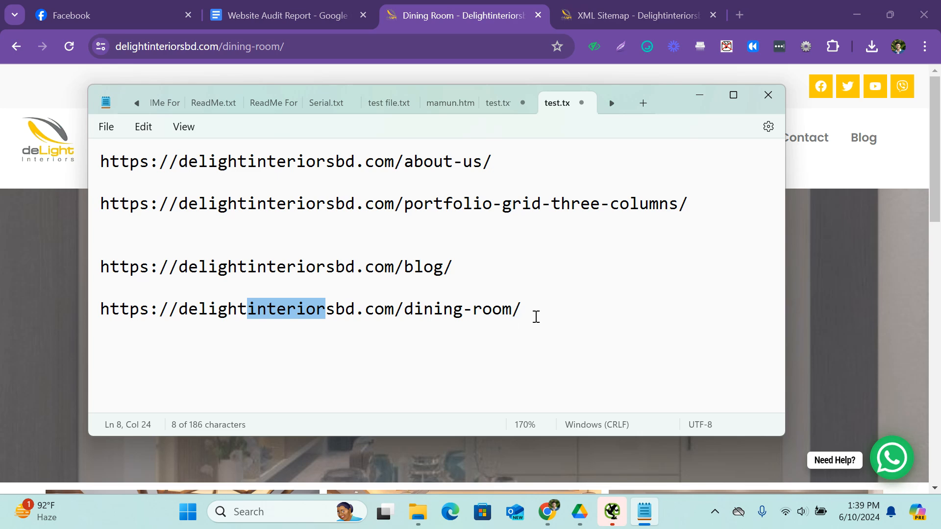
pyautogui.moveTo(536, 318); pyautogui.dragTo(98, 310)
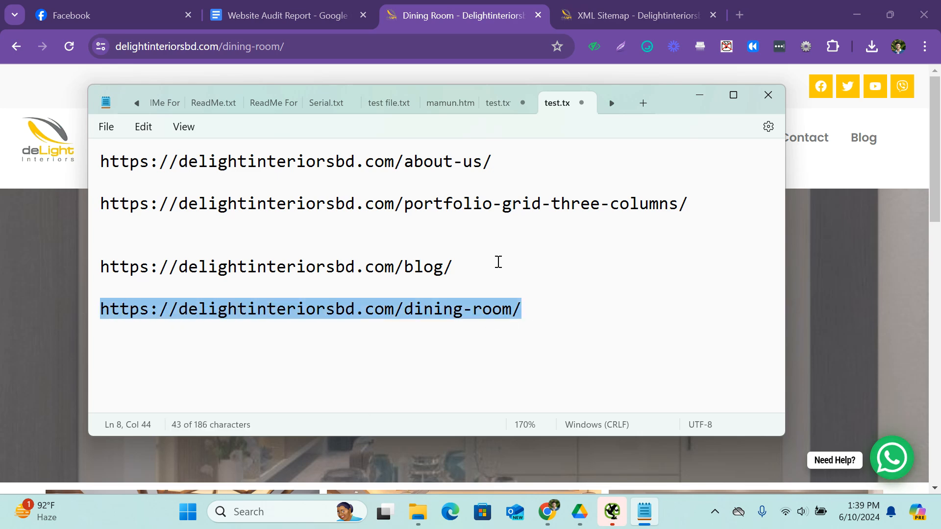
# Return to the Website Audit Report document and widen the first column of the table containing the URL Analysis checks.
pyautogui.click(310, 6)
pyautogui.moveTo(338, 385); pyautogui.dragTo(390, 422)
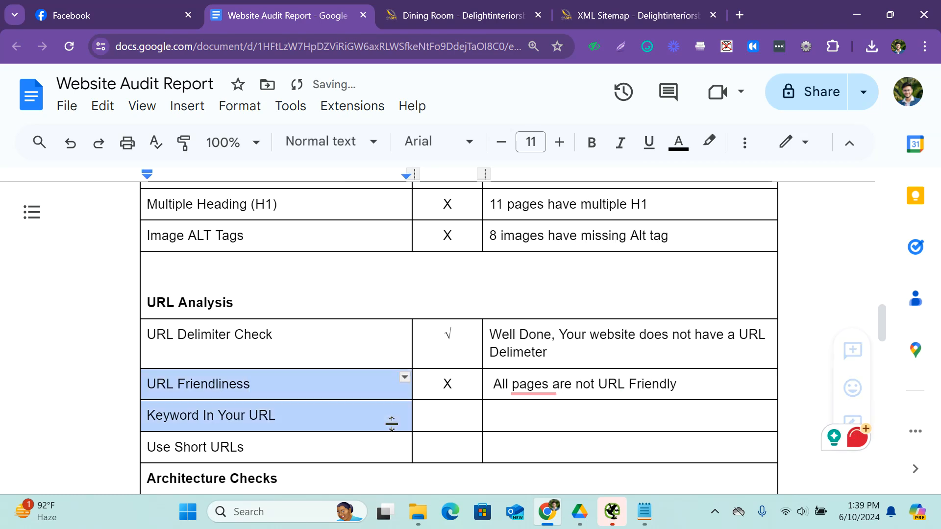
# Copy the check mark from the URL Delimiter Check row into the Keyword In Your URL row.
pyautogui.click(454, 333)
pyautogui.hotkey('ctrl', 'a')
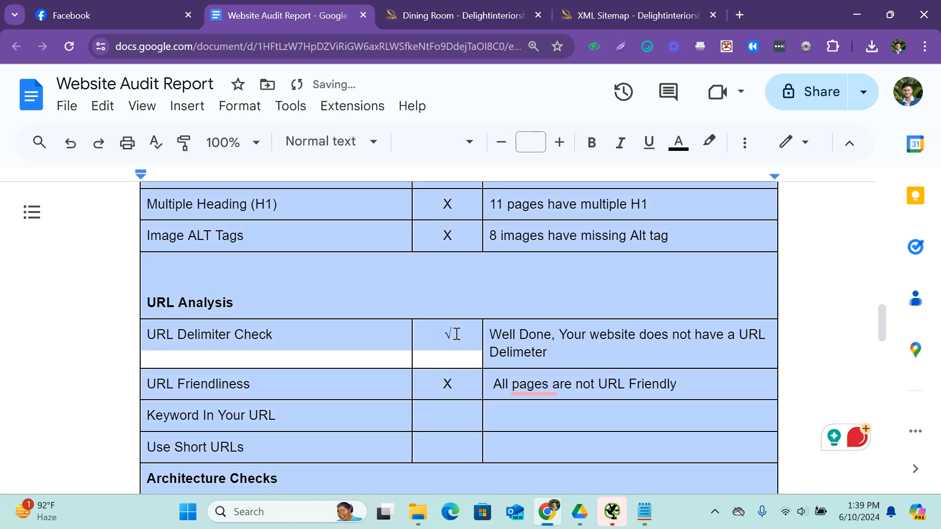
pyautogui.moveTo(457, 333); pyautogui.dragTo(440, 336)
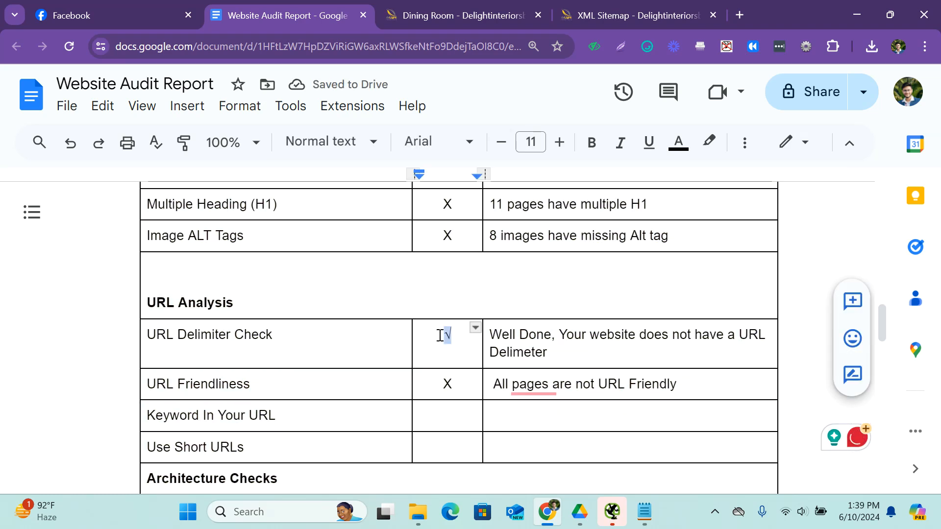
pyautogui.hotkey('ctrl', 'c')
pyautogui.moveTo(449, 388); pyautogui.dragTo(479, 412)
pyautogui.click(454, 413)
pyautogui.hotkey('ctrl', 'v')
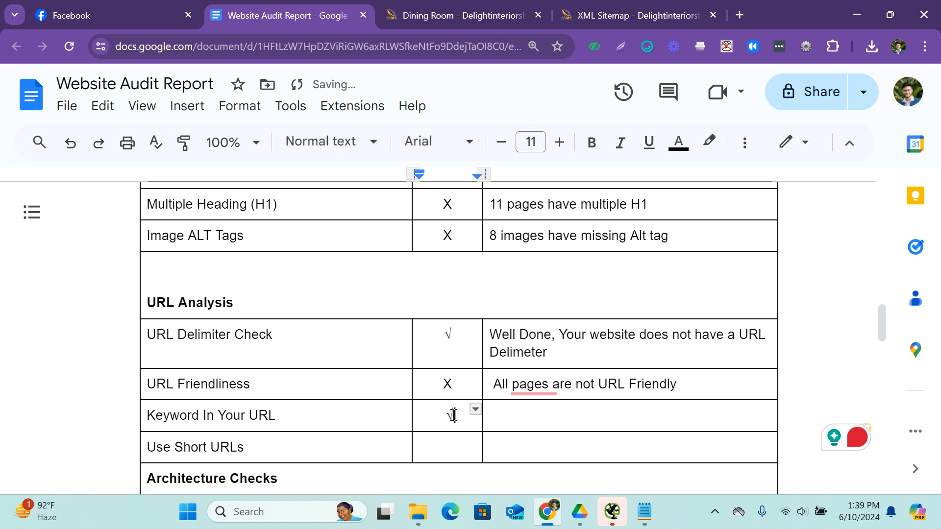
# Retry the spelling suggestion "not" on the underlined text in the URL Friendliness remark.
pyautogui.moveTo(550, 391)
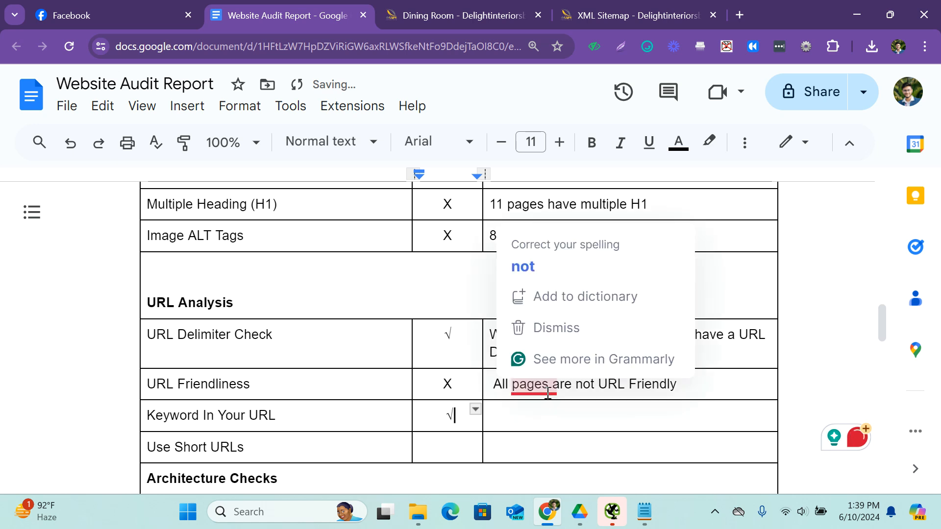
pyautogui.click(532, 267)
pyautogui.moveTo(540, 392)
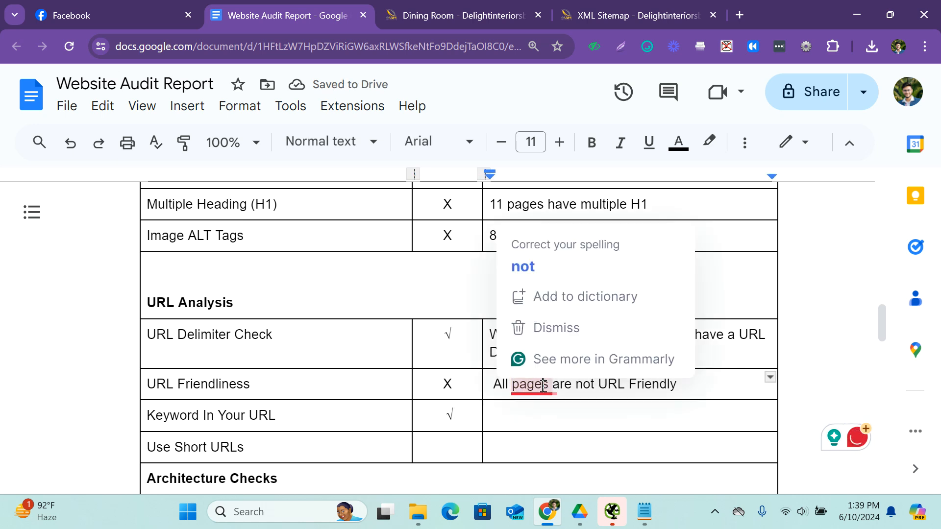
pyautogui.click(548, 272)
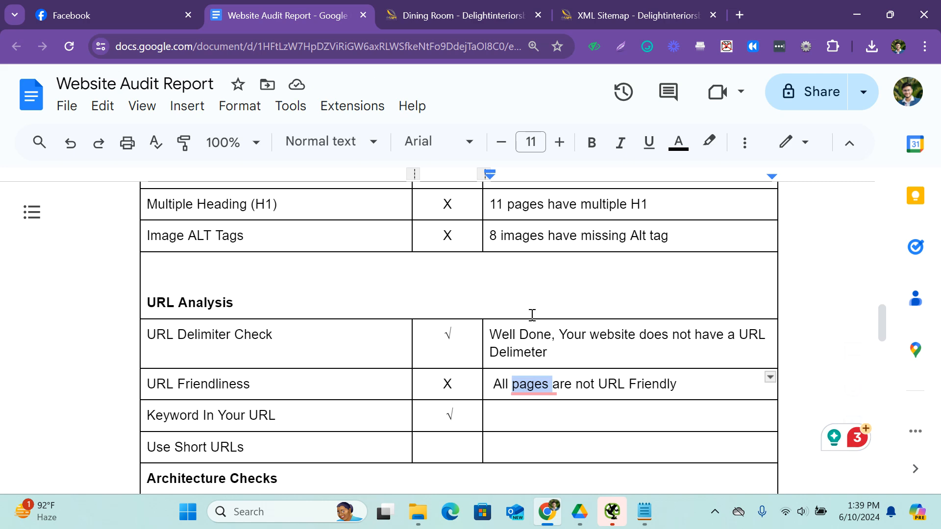
# Change the Keyword In Your URL mark to "!", matching the Meta Description row, and place the cursor in its remark cell.
pyautogui.click(519, 415)
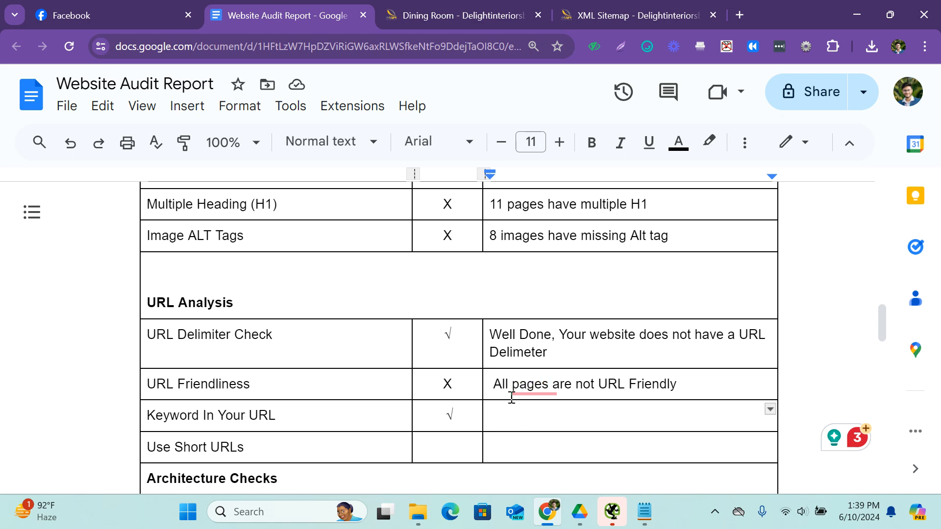
pyautogui.scroll(8, 531, 370)
pyautogui.click(446, 415)
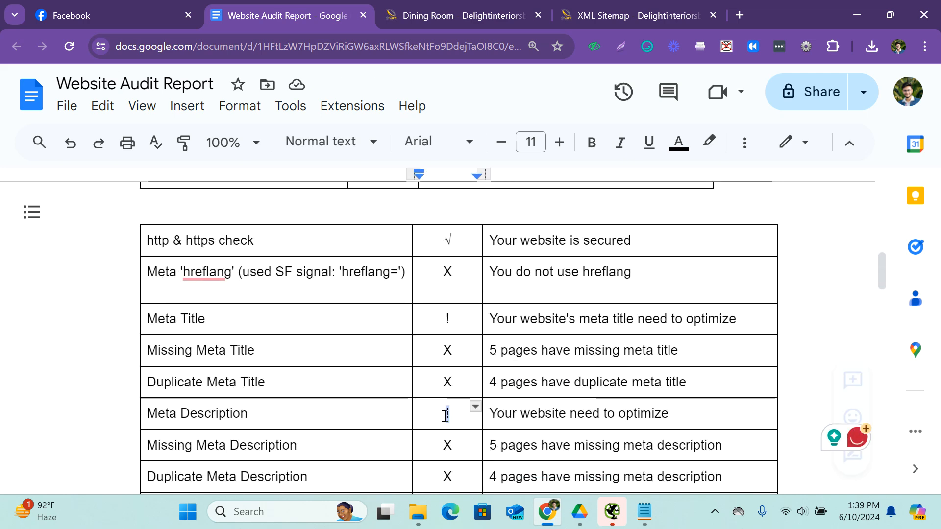
pyautogui.scroll(-10, 551, 376)
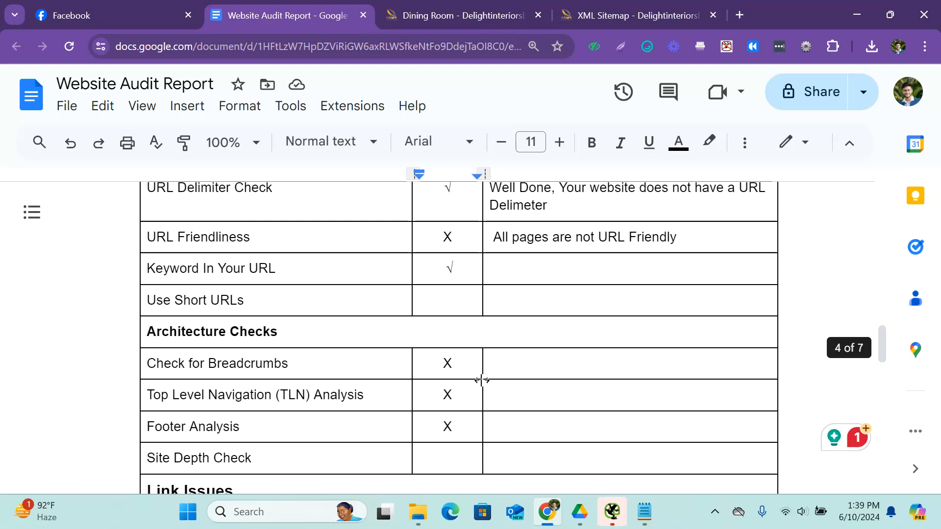
pyautogui.doubleClick(454, 268)
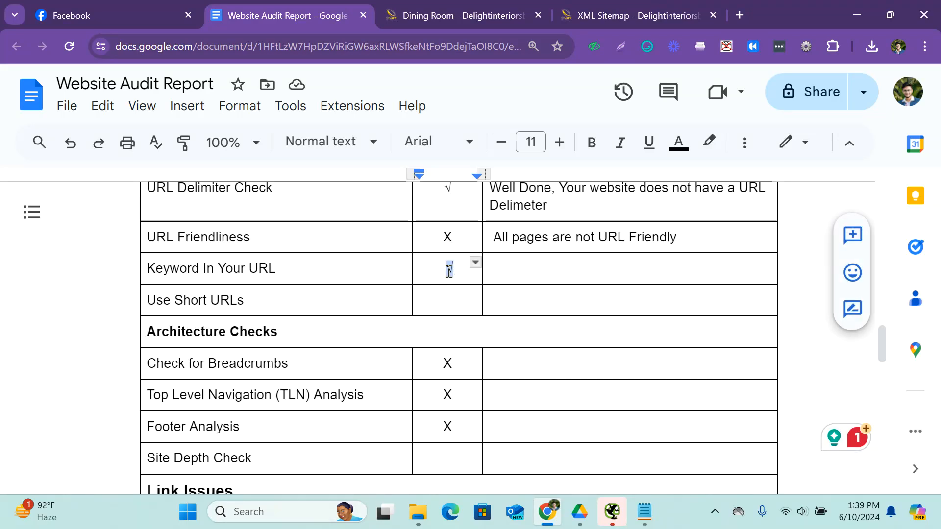
pyautogui.write('!')
pyautogui.click(553, 269)
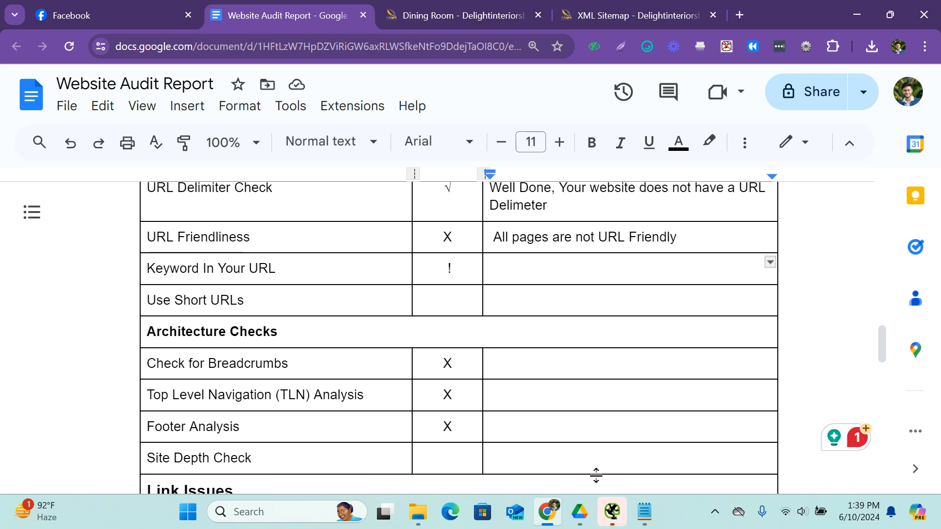
pyautogui.click(644, 511)
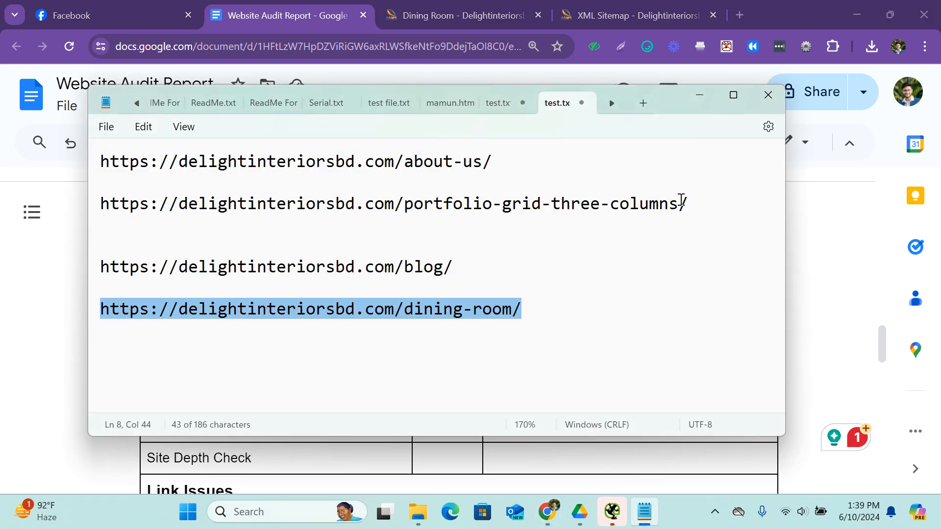
pyautogui.moveTo(681, 203); pyautogui.dragTo(403, 204)
pyautogui.click(574, 217)
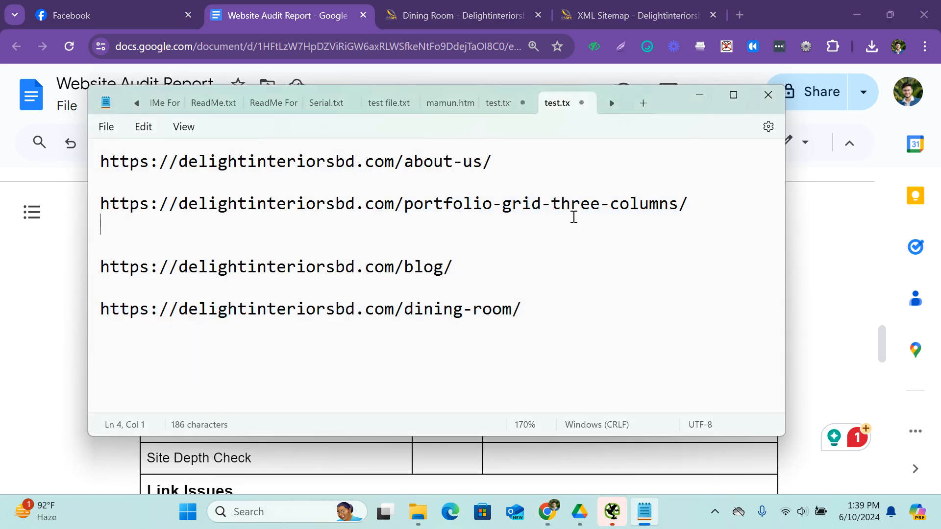
pyautogui.moveTo(680, 211); pyautogui.dragTo(493, 203)
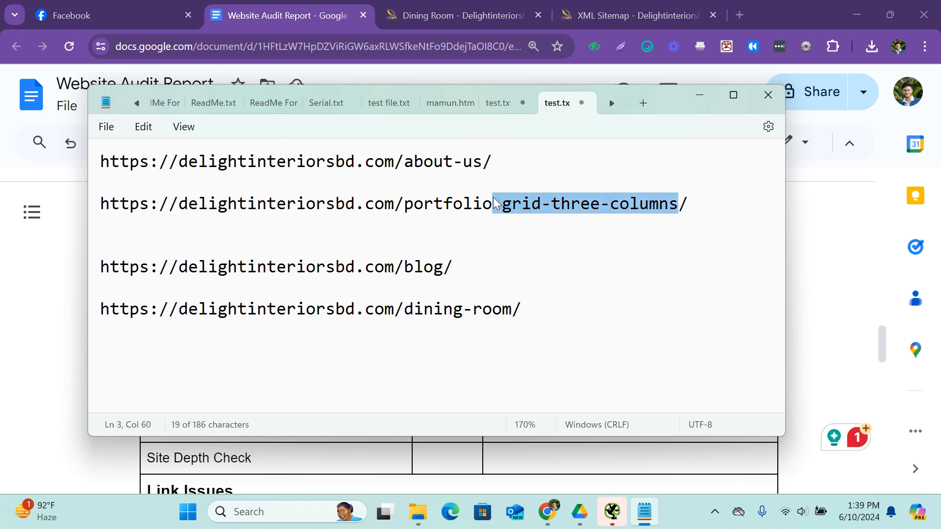
pyautogui.click(494, 204)
pyautogui.press('BackSpace')
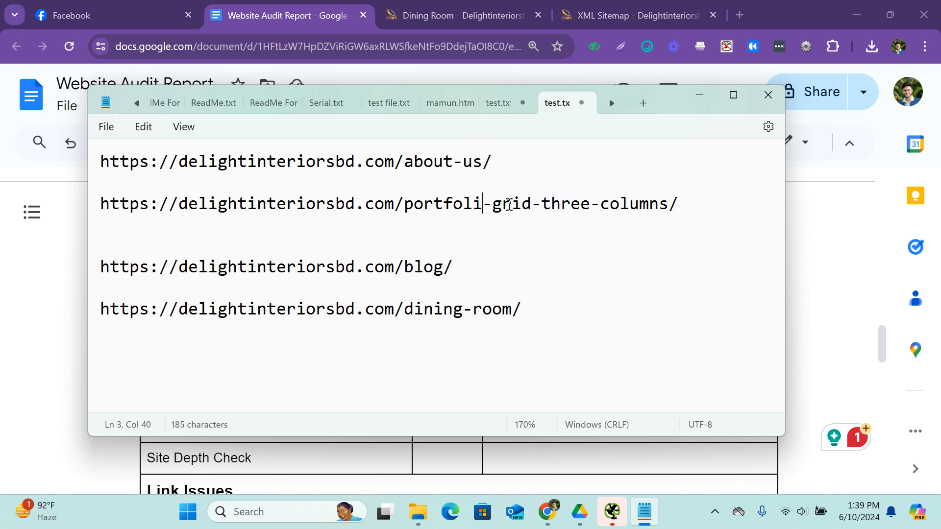
pyautogui.write('o')
pyautogui.moveTo(512, 212); pyautogui.dragTo(678, 214)
pyautogui.press('BackSpace')
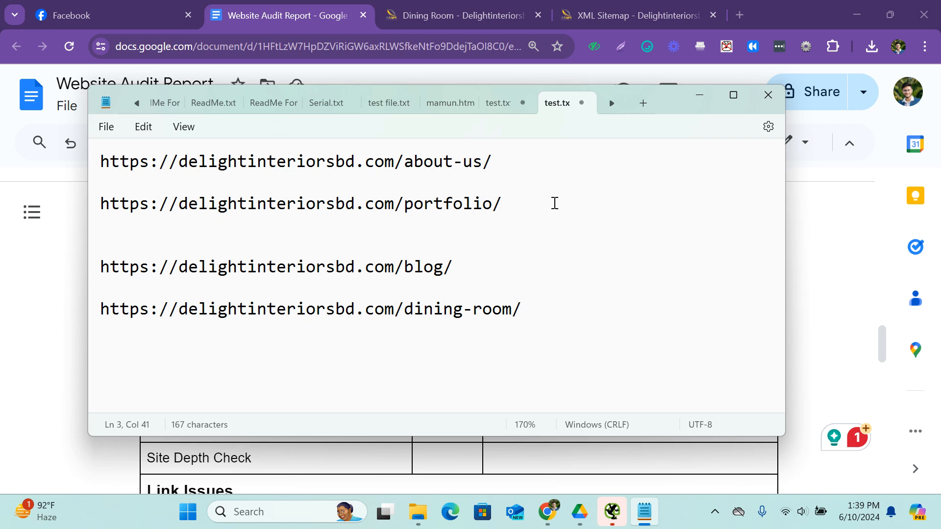
# Highlight the portfolio URL and the dining-room and blog endings in Notepad to compare their keyword use.
pyautogui.moveTo(554, 203); pyautogui.dragTo(100, 203)
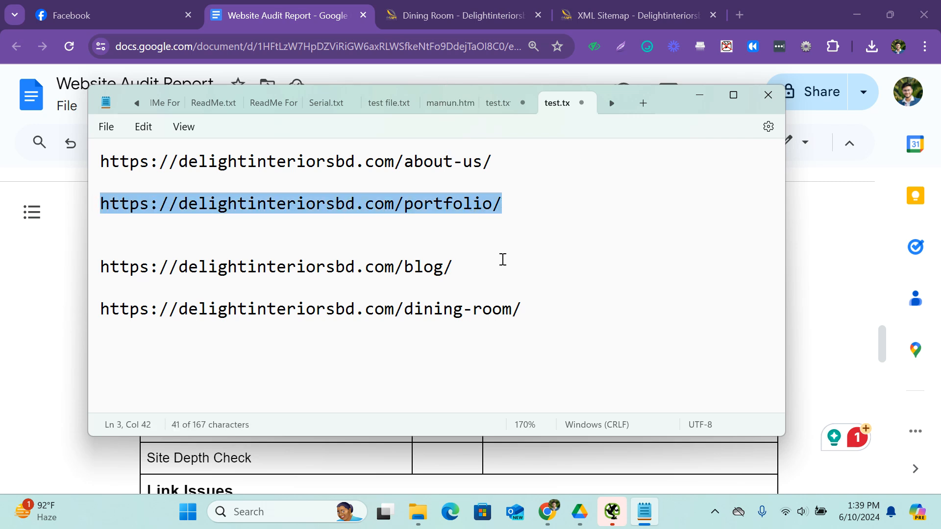
pyautogui.moveTo(523, 309); pyautogui.dragTo(398, 318)
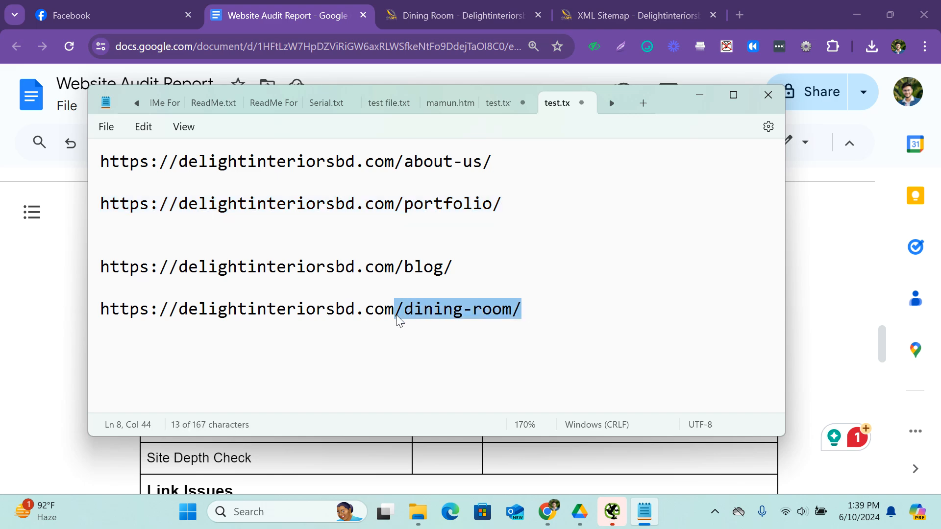
pyautogui.moveTo(447, 262); pyautogui.dragTo(404, 265)
# Switch to the page sitemap in the browser and examine the keywords in its portfolio and shop URLs.
pyautogui.click(463, 12)
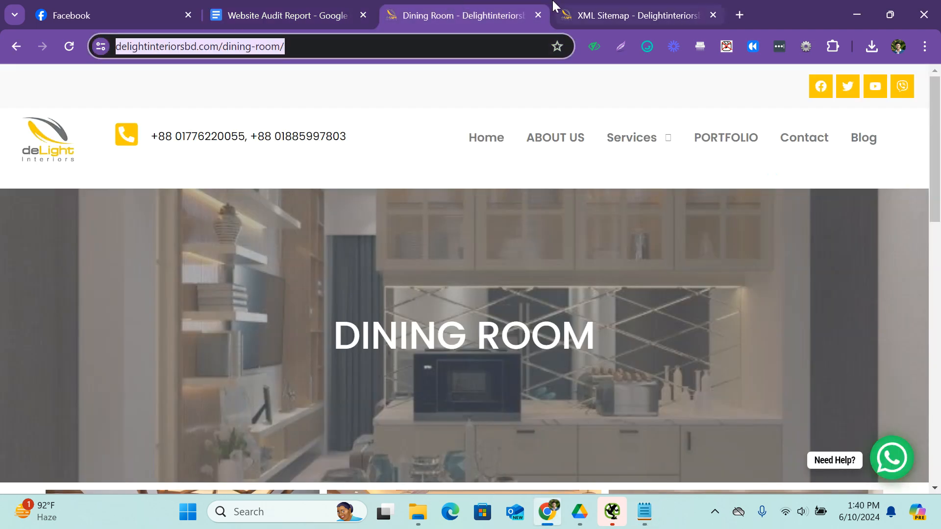
pyautogui.click(569, 15)
pyautogui.scroll(-5, 330, 263)
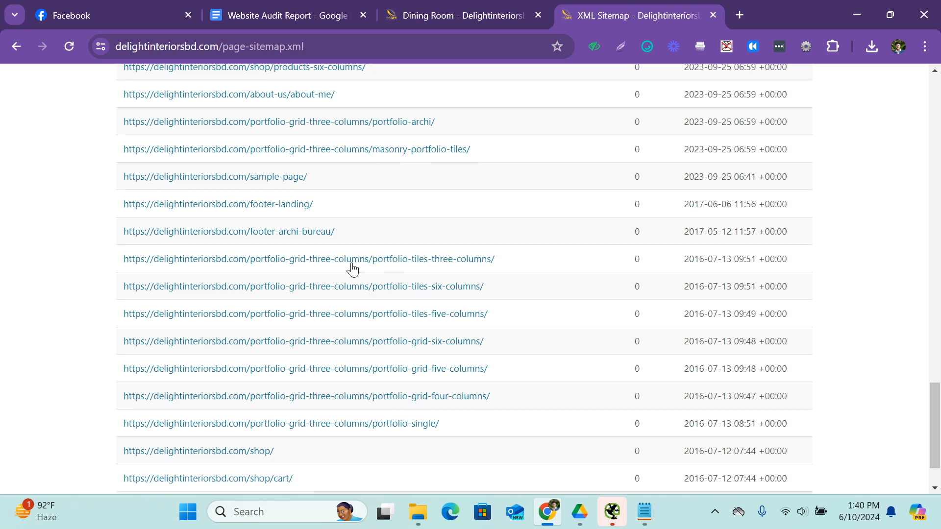
pyautogui.scroll(-2, 441, 289)
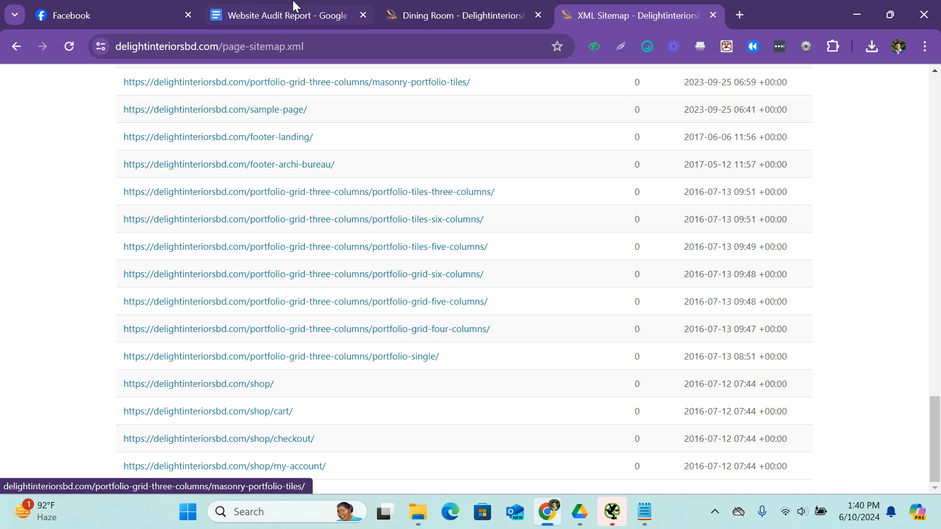
# In the Website Audit Report, copy the "X" mark from URL Friendliness to Use Short URLs and place the cursor in its remark cell.
pyautogui.click(284, 15)
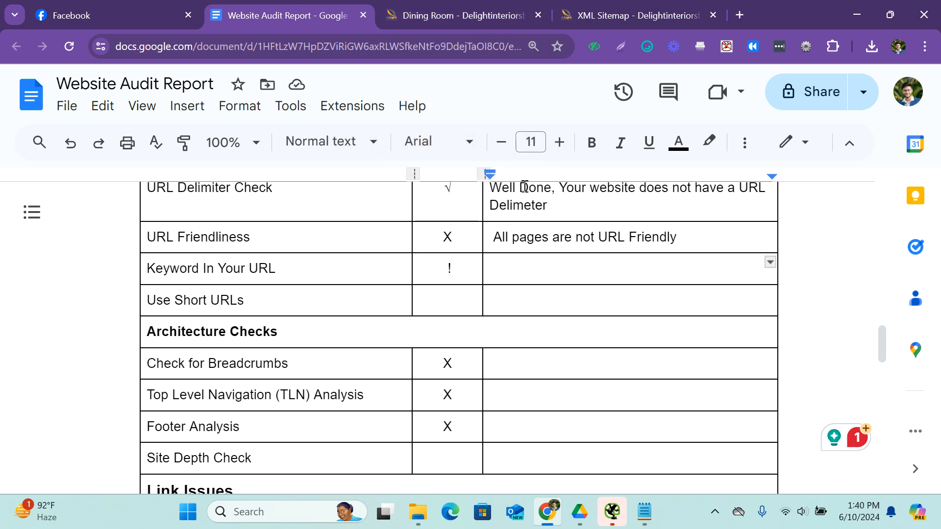
pyautogui.moveTo(456, 236); pyautogui.dragTo(446, 236)
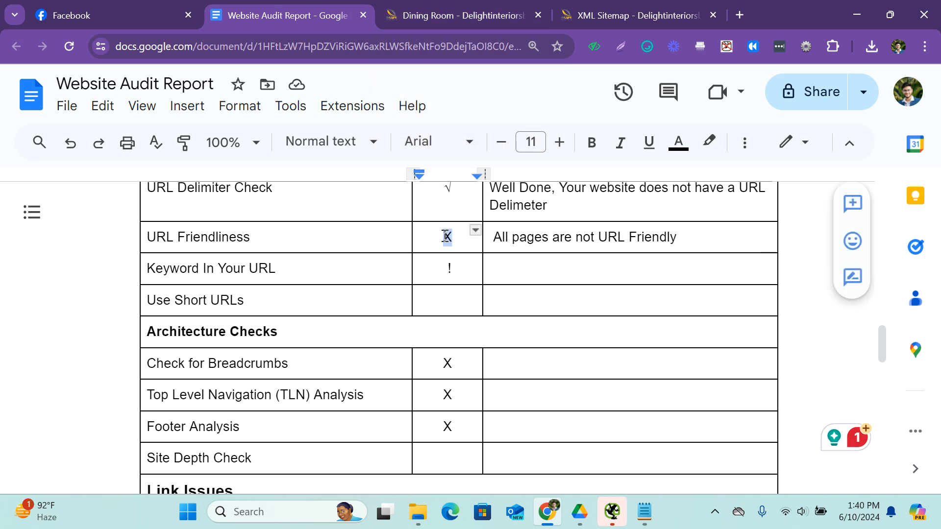
pyautogui.click(462, 302)
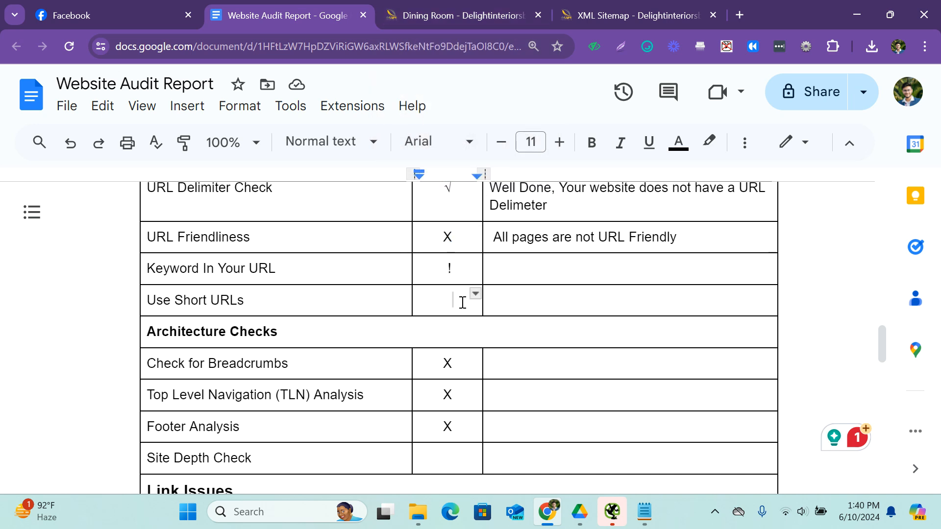
pyautogui.hotkey('ctrl', 'v')
pyautogui.click(547, 300)
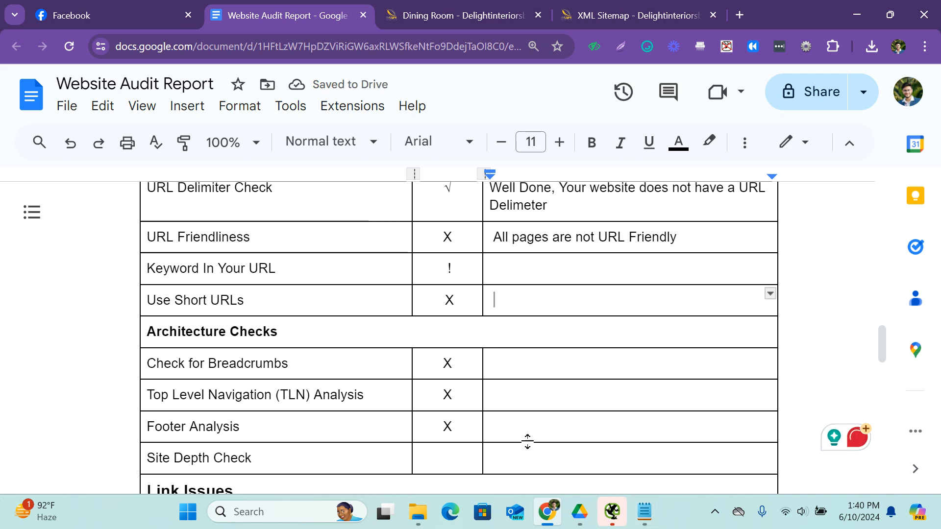
pyautogui.scroll(3, 521, 273)
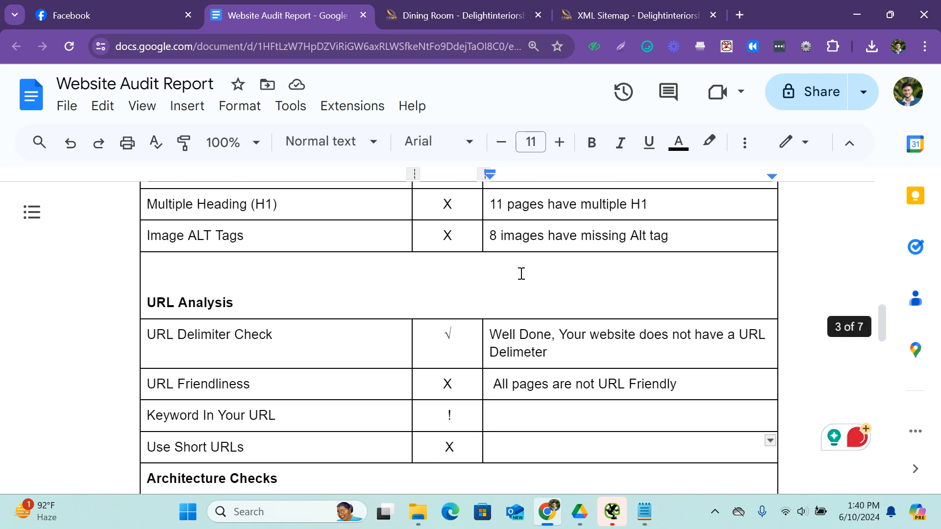
pyautogui.scroll(-3, 524, 292)
pyautogui.hotkey('ctrl', '-')
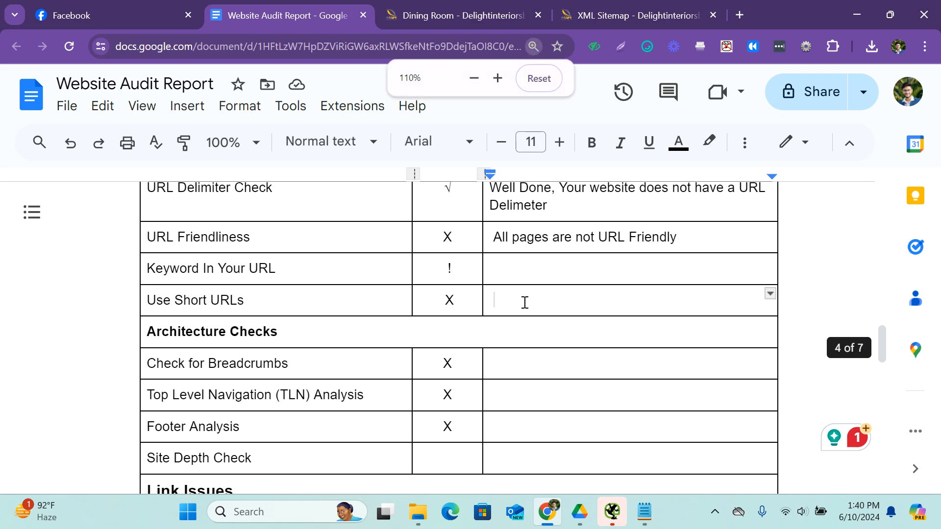
pyautogui.click(616, 513)
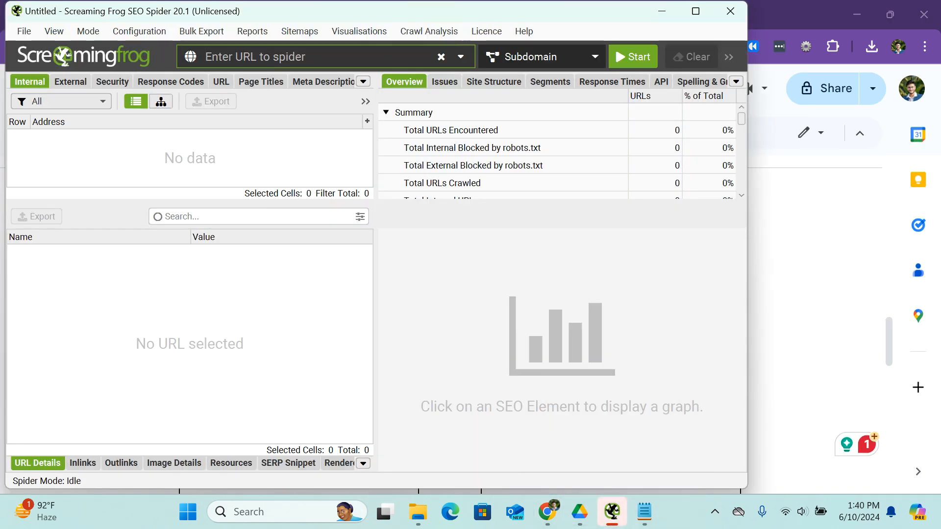
pyautogui.click(662, 11)
pyautogui.scroll(10, 484, 264)
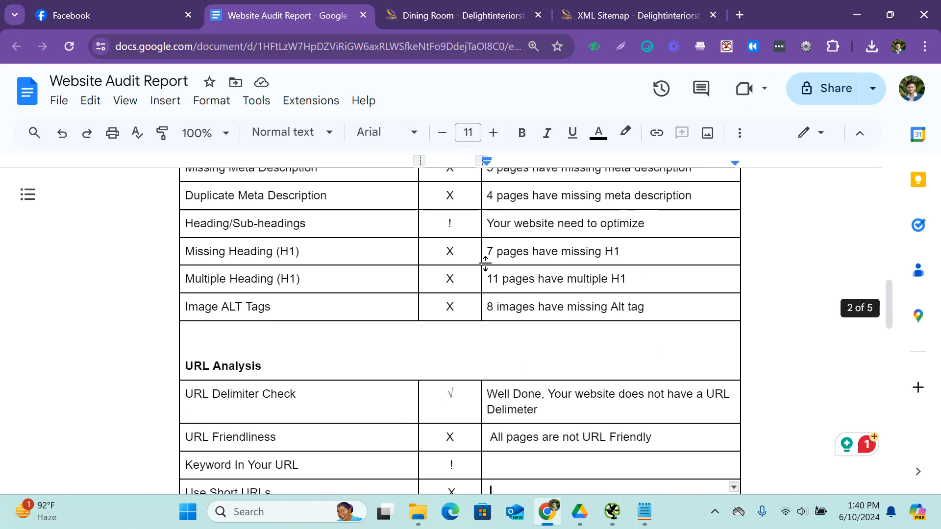
# Open the Delight Interiors home page by removing "dining-room/" from the Dining Room page's address, and copy the home page URL.
pyautogui.click(416, 15)
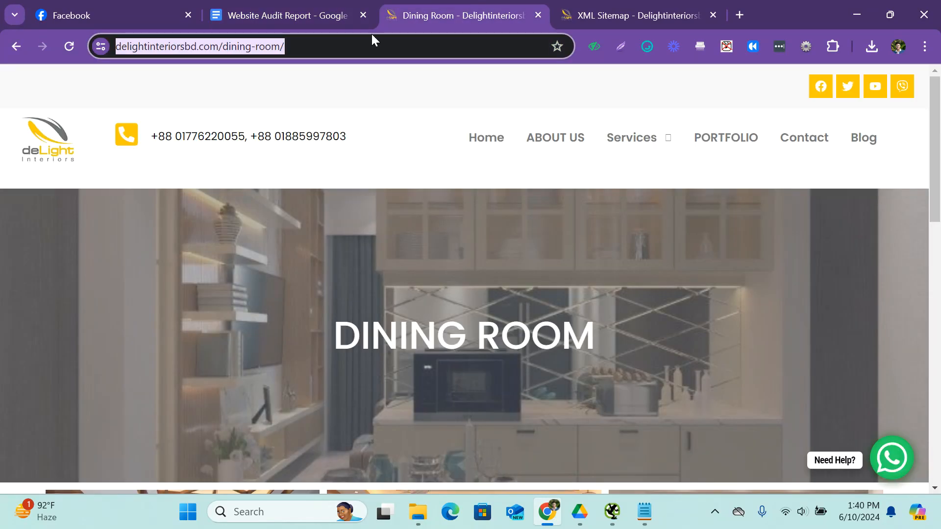
pyautogui.click(249, 47)
pyautogui.moveTo(317, 47); pyautogui.dragTo(256, 49)
pyautogui.press('BackSpace')
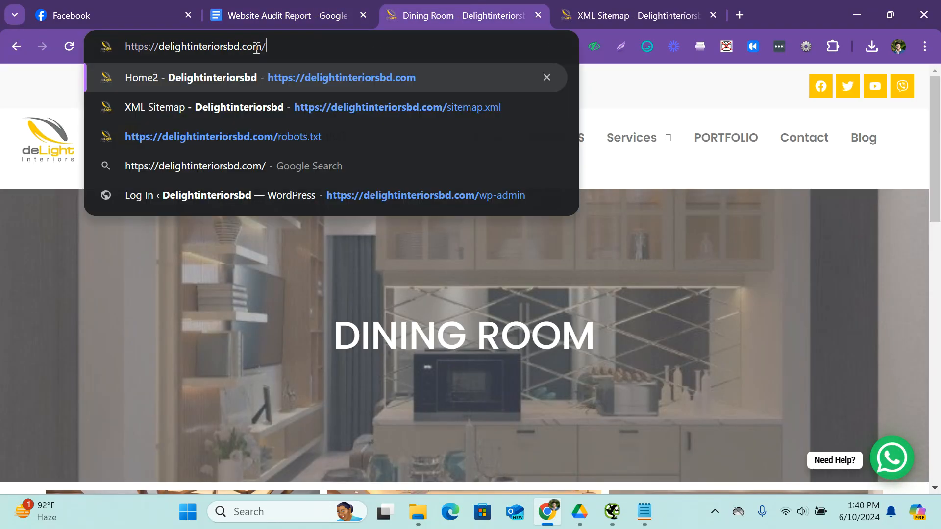
pyautogui.press('Return')
pyautogui.moveTo(218, 47); pyautogui.dragTo(120, 48)
pyautogui.moveTo(250, 137); pyautogui.dragTo(538, 327)
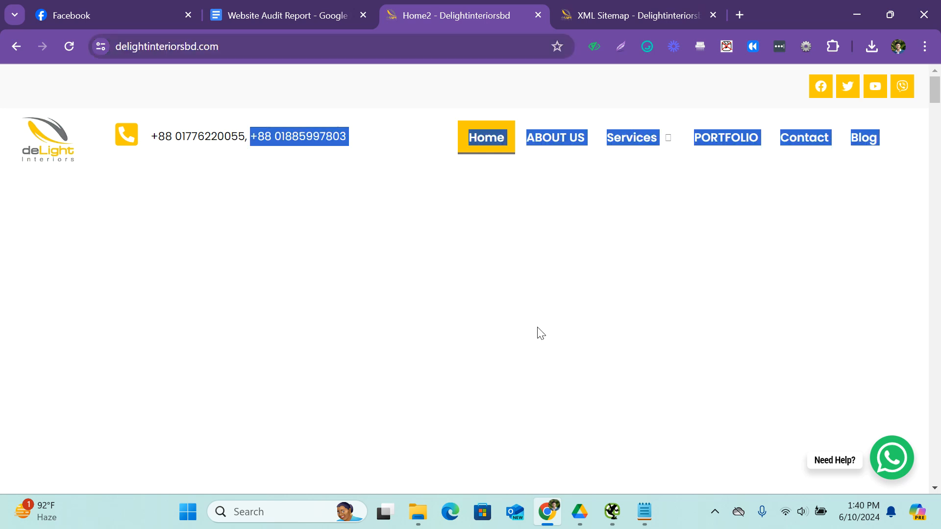
pyautogui.click(612, 512)
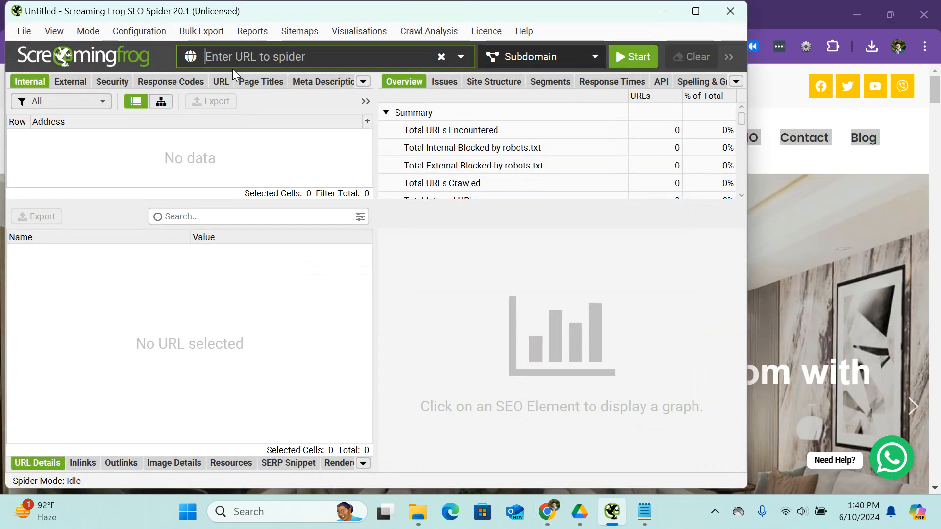
pyautogui.click(689, 8)
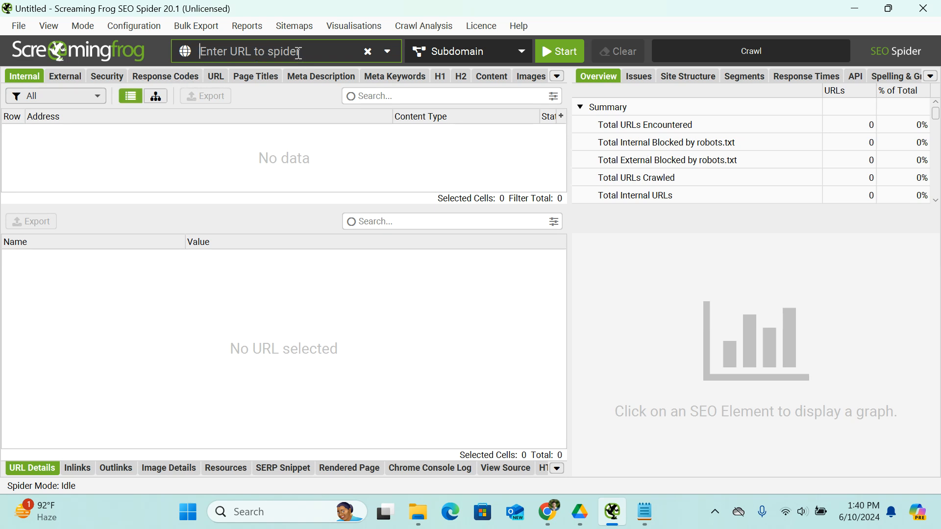
pyautogui.write('https://delightinteriorsbd.com/')
pyautogui.click(285, 78)
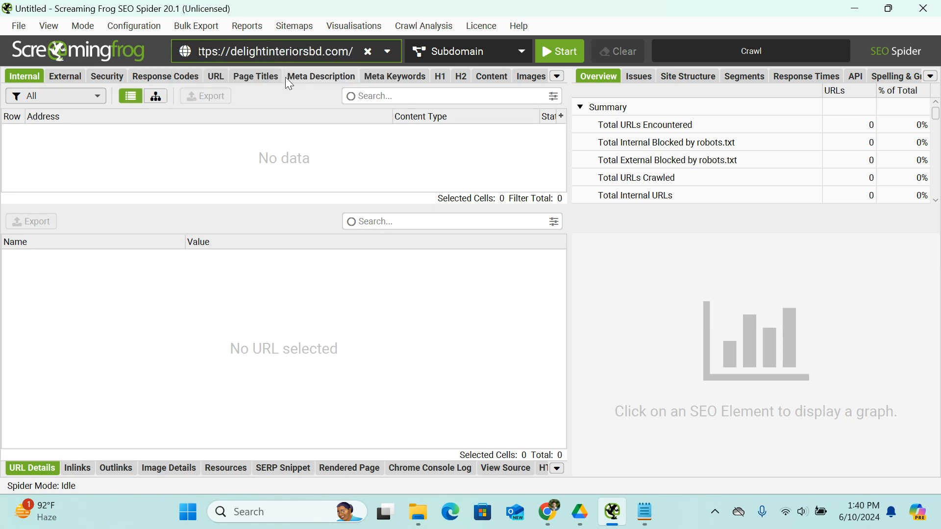
pyautogui.click(525, 48)
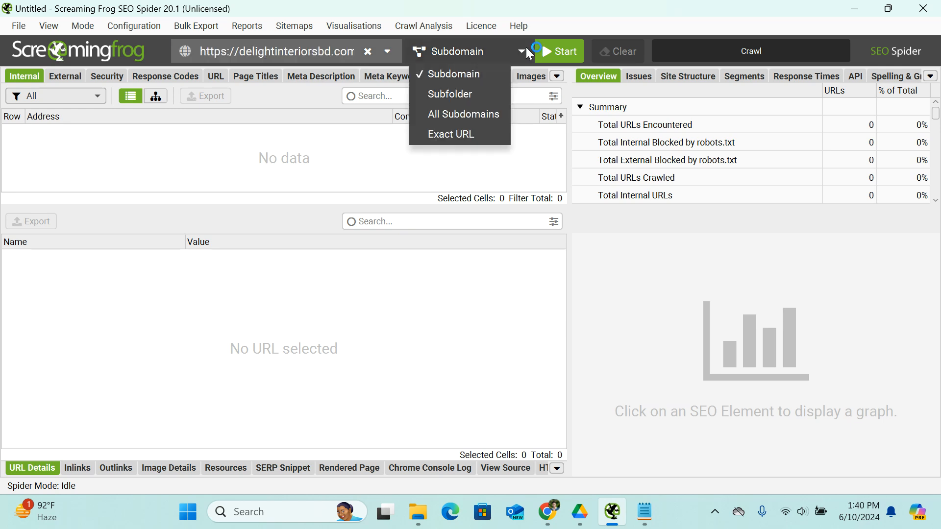
pyautogui.click(293, 51)
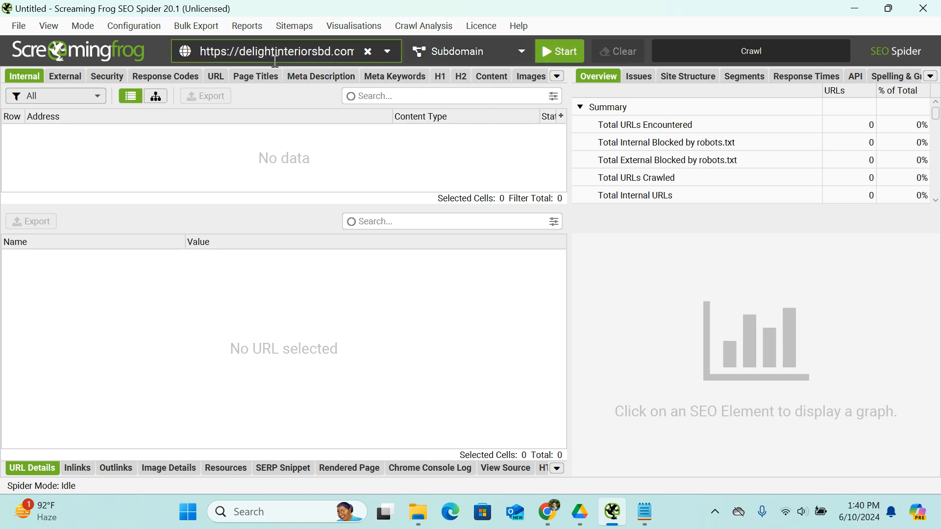
pyautogui.click(576, 56)
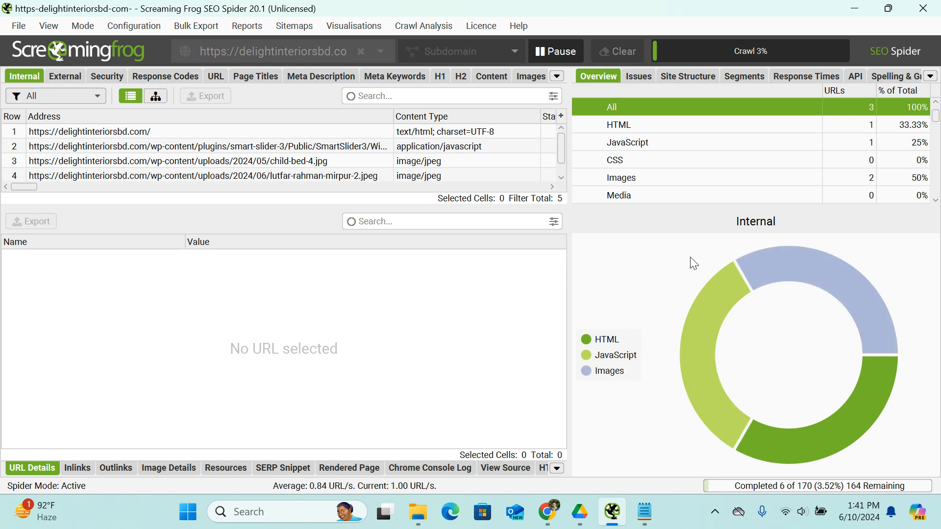
# Return to the Website Audit Report and review the checks from URL Analysis and Architecture Checks through Link Issues and Content Optimization.
pyautogui.click(549, 513)
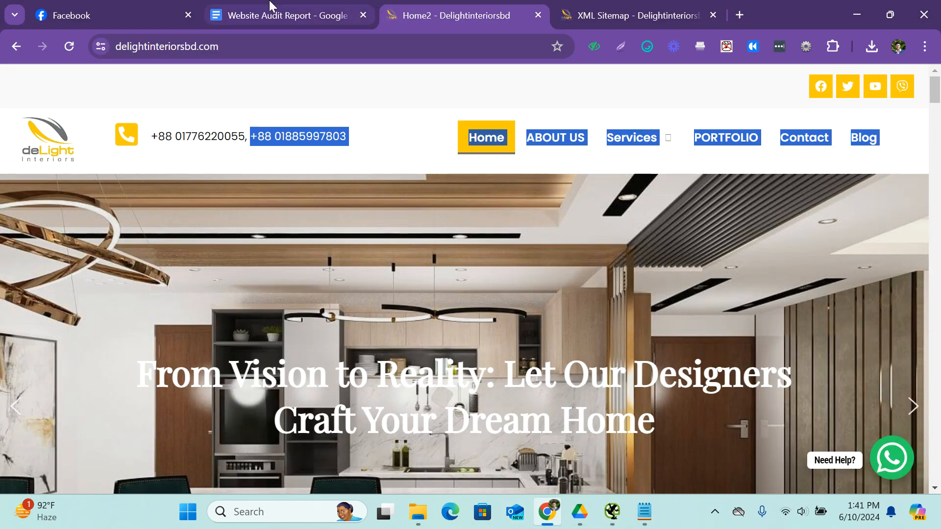
pyautogui.click(269, 15)
pyautogui.scroll(-5, 421, 267)
pyautogui.scroll(4, 421, 267)
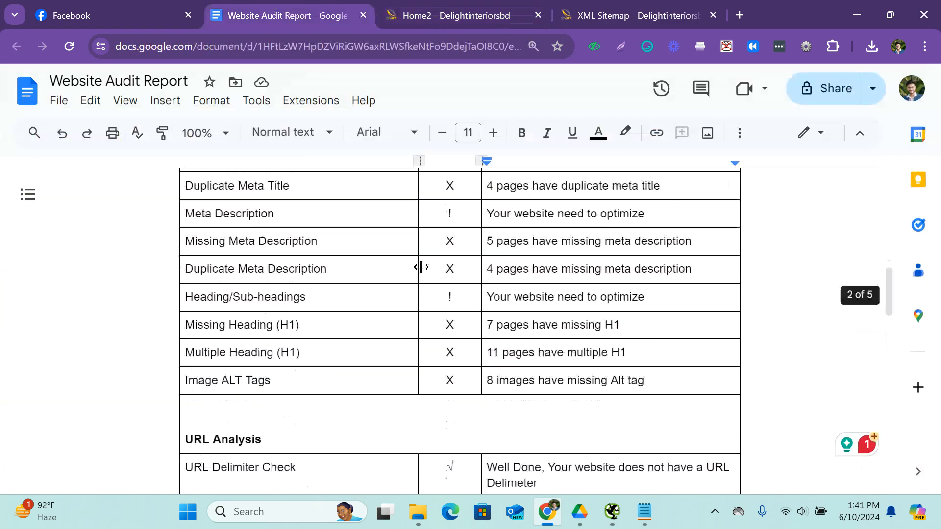
pyautogui.scroll(-7, 450, 301)
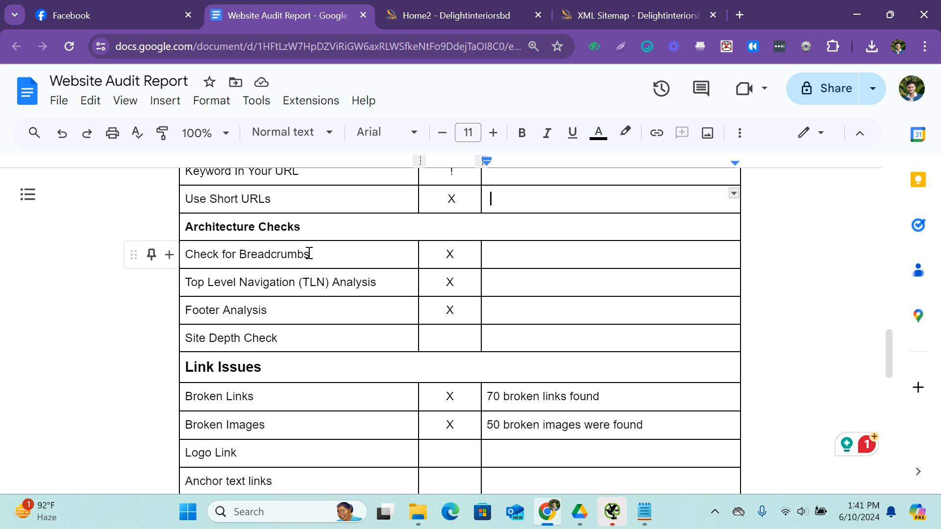
pyautogui.scroll(-5, 309, 253)
pyautogui.scroll(-6, 308, 253)
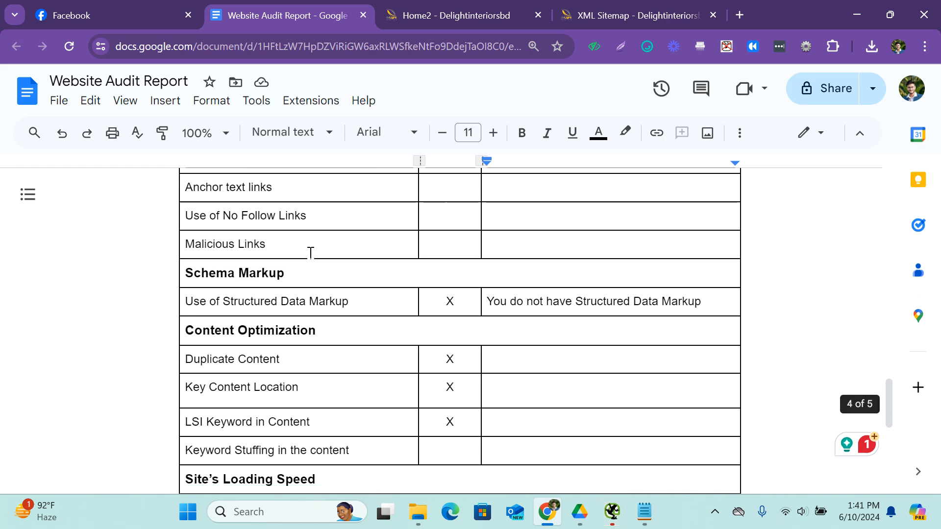
pyautogui.scroll(13, 307, 254)
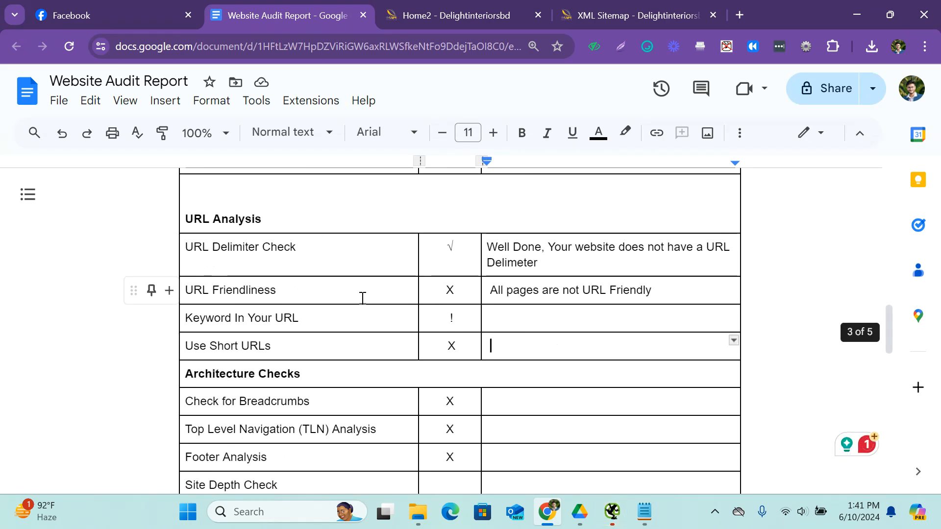
pyautogui.scroll(-3, 361, 296)
# Search Google for "tomford" in a new browser tab and open the TOM FORD Online Store result.
pyautogui.click(706, 10)
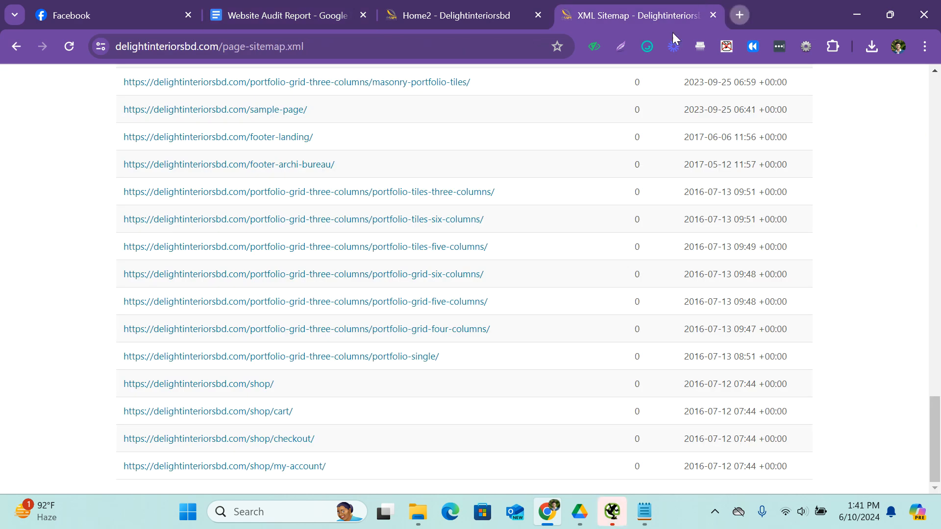
pyautogui.click(738, 15)
pyautogui.click(482, 46)
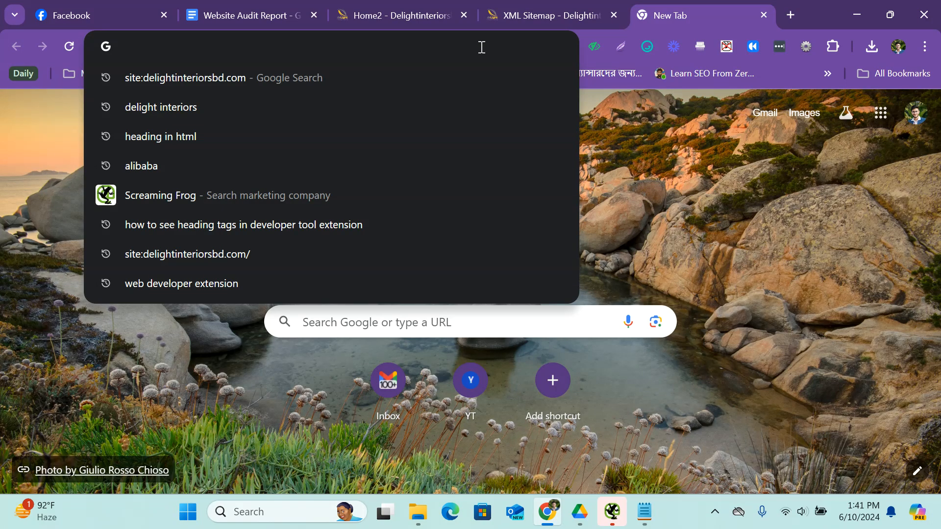
pyautogui.write('tom')
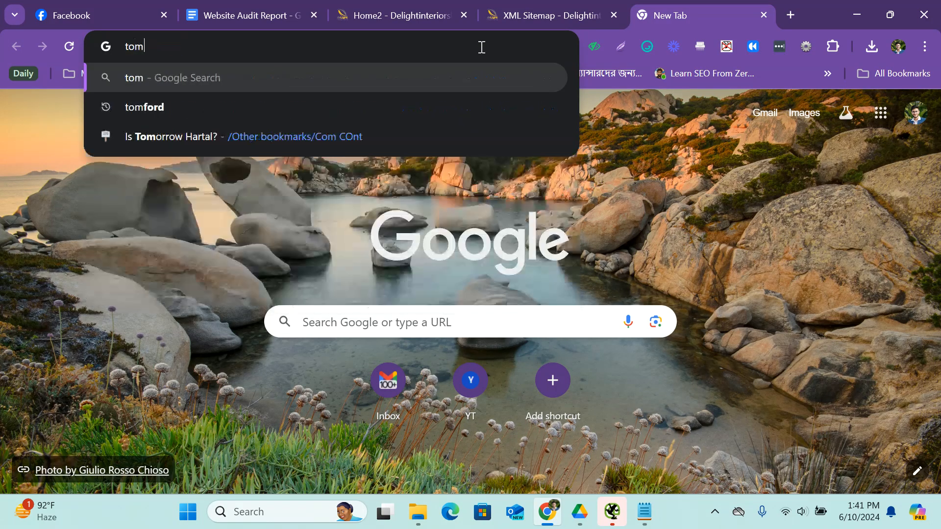
pyautogui.write('forf')
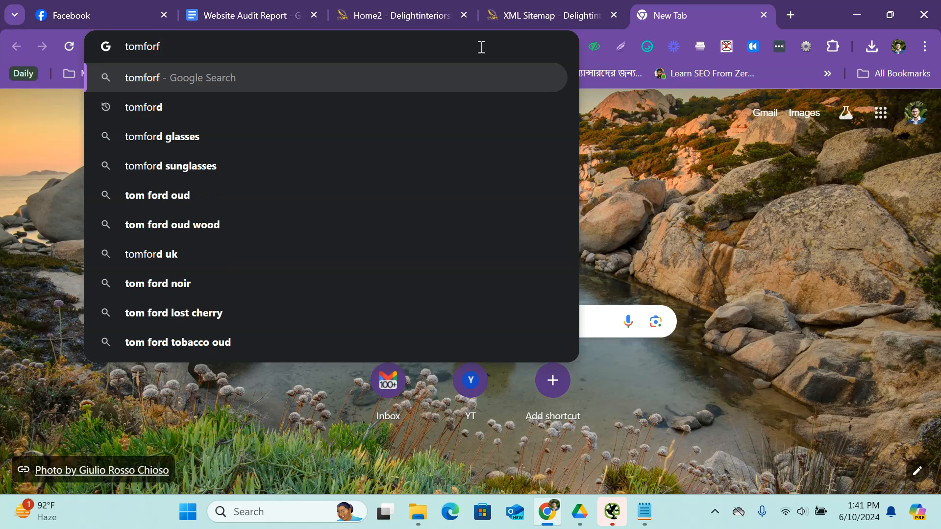
pyautogui.press('BackSpace')
pyautogui.write('d')
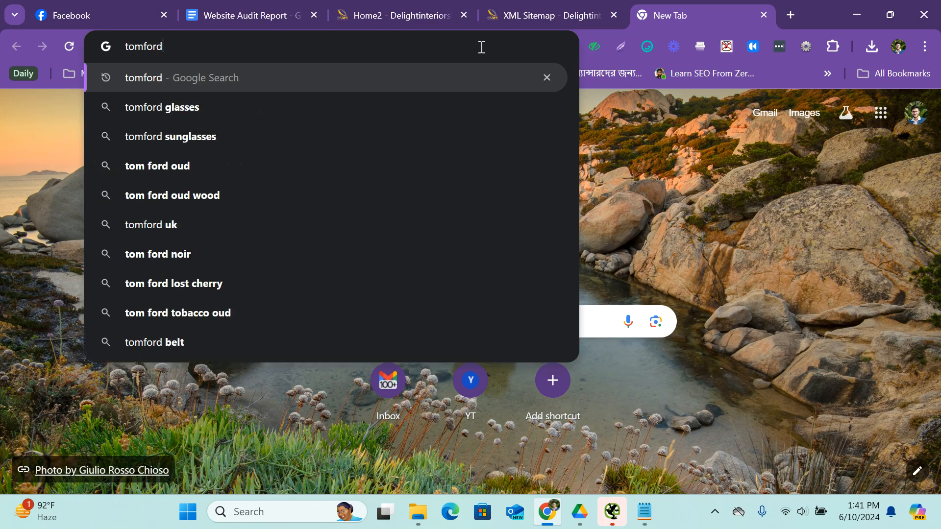
pyautogui.press('Return')
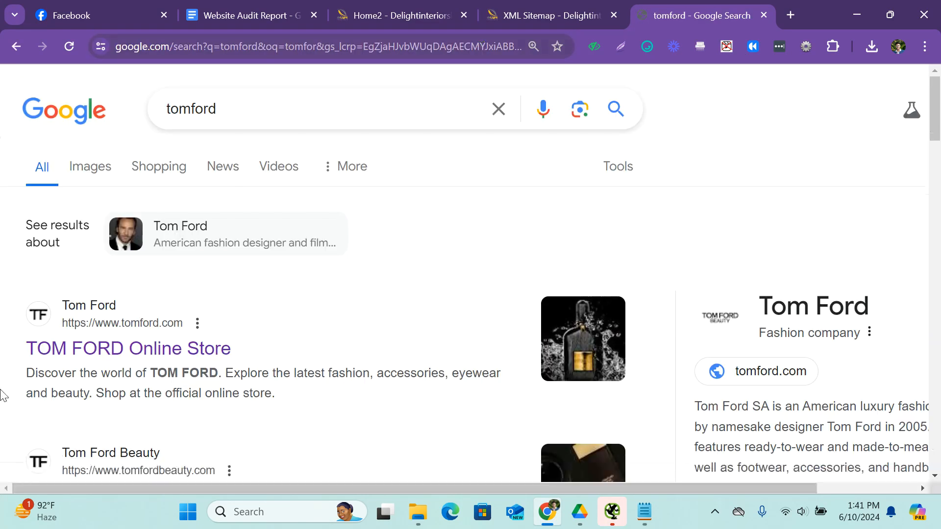
pyautogui.click(151, 353)
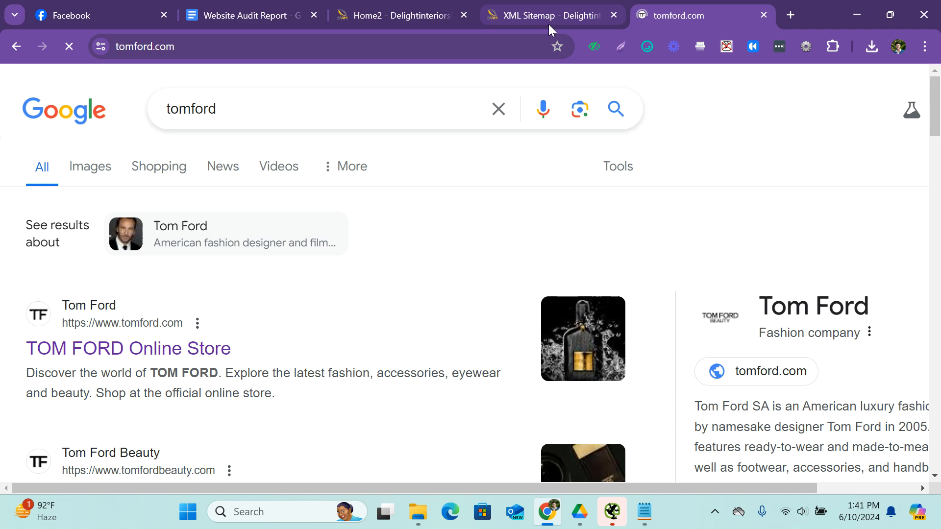
# Open the Fashion & Accessories site from the Tom Ford home page and examine its main page and Men's Collection page.
pyautogui.scroll(-3, 293, 142)
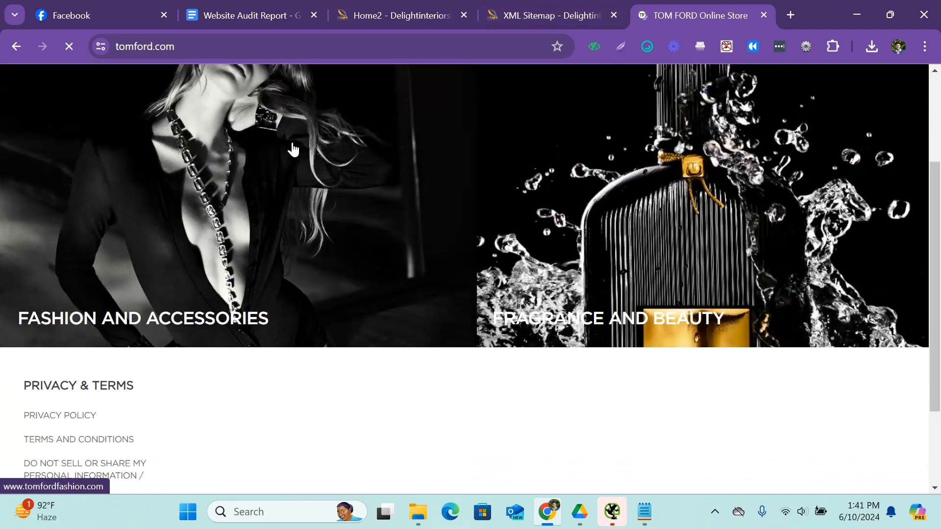
pyautogui.scroll(-3, 293, 149)
pyautogui.scroll(6, 223, 236)
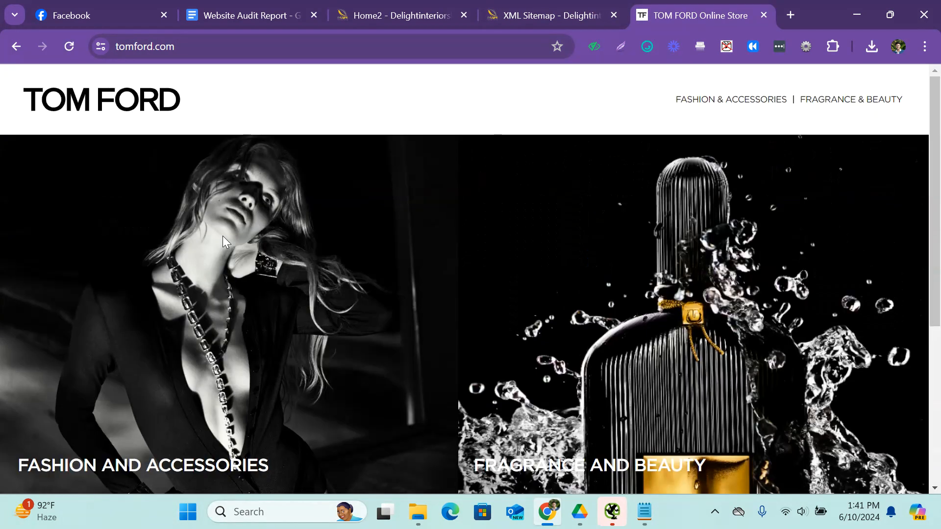
pyautogui.click(717, 104)
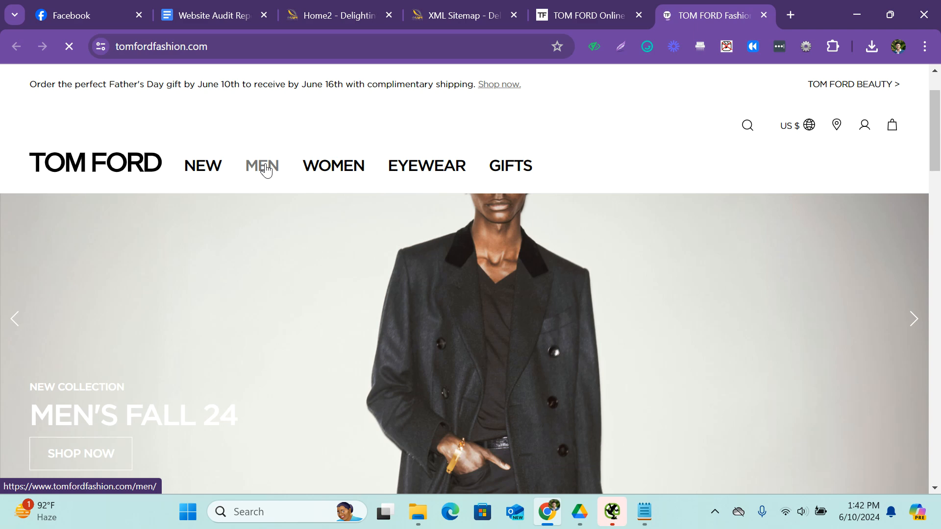
pyautogui.scroll(-5, 294, 177)
pyautogui.scroll(-7, 338, 196)
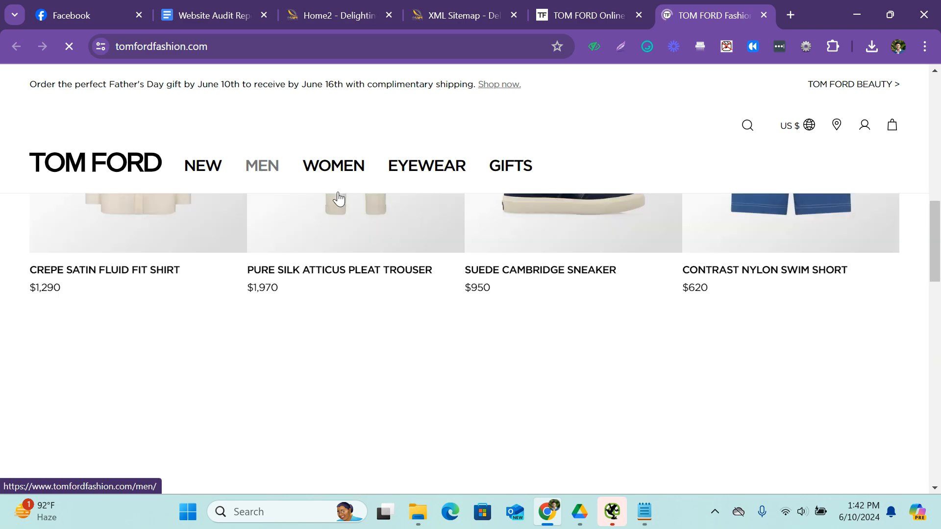
pyautogui.scroll(4, 571, 325)
pyautogui.scroll(-3, 572, 327)
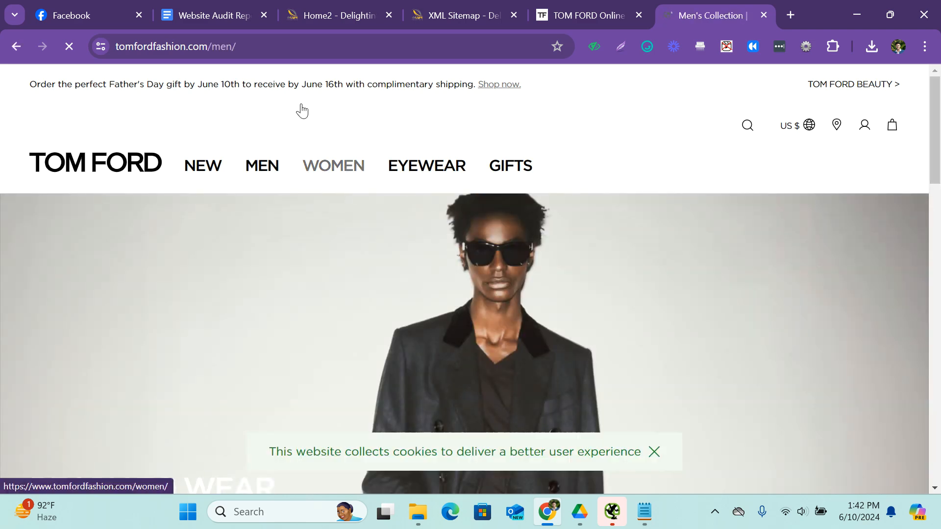
pyautogui.scroll(-10, 418, 246)
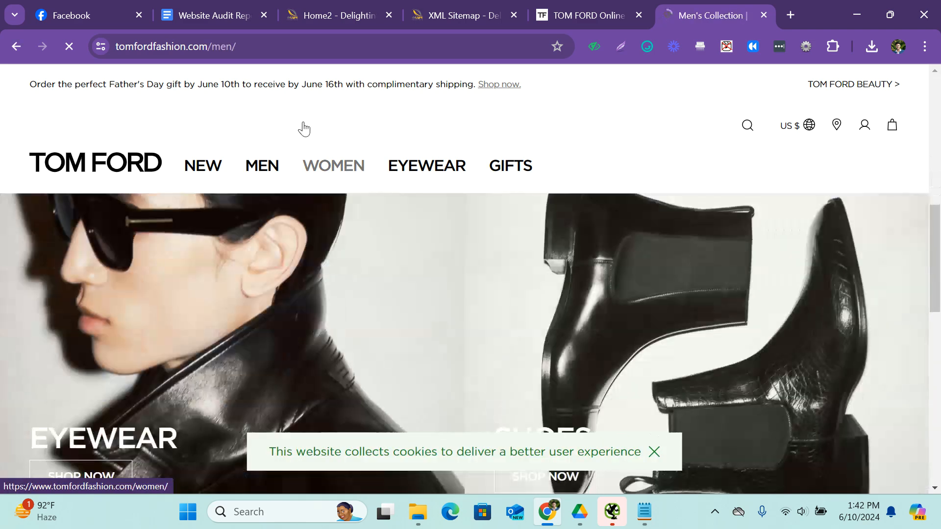
# Examine the Tom Ford Men's Collection page and its category navigation, dismissing the newsletter sign-up and reducing the page zoom.
pyautogui.moveTo(336, 177)
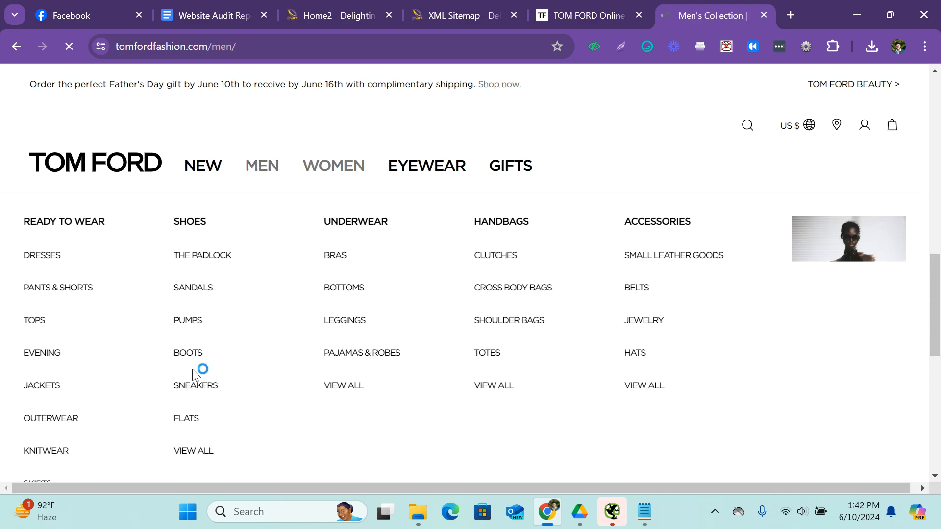
pyautogui.scroll(-6, 487, 353)
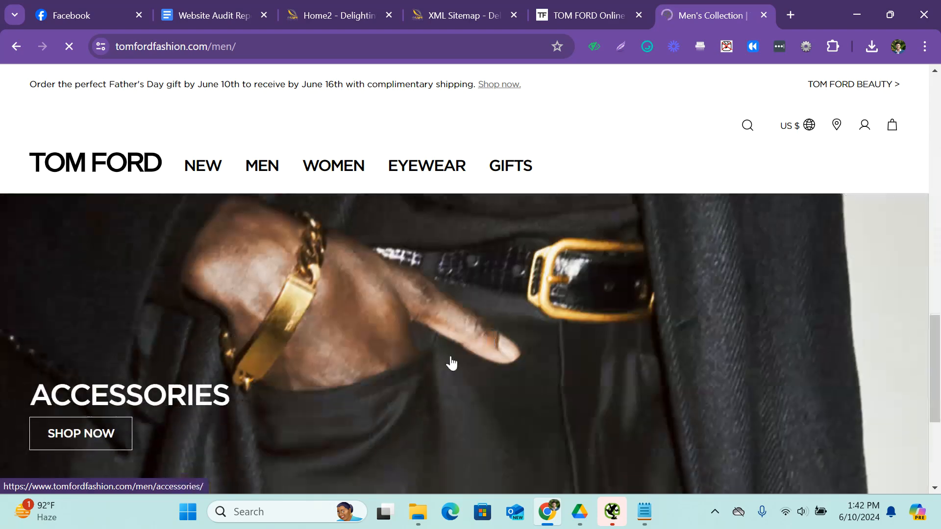
pyautogui.scroll(-4, 451, 363)
pyautogui.scroll(2, 339, 359)
pyautogui.scroll(-2, 250, 296)
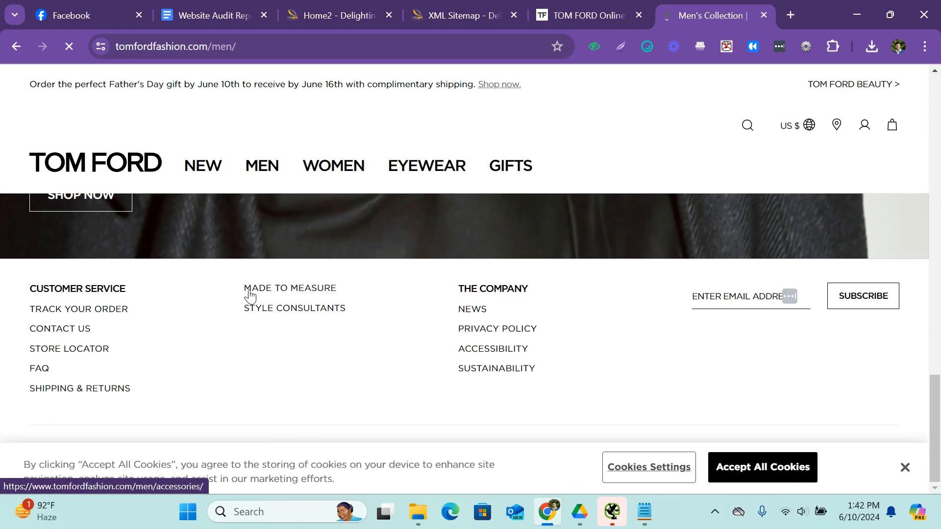
pyautogui.scroll(5, 275, 316)
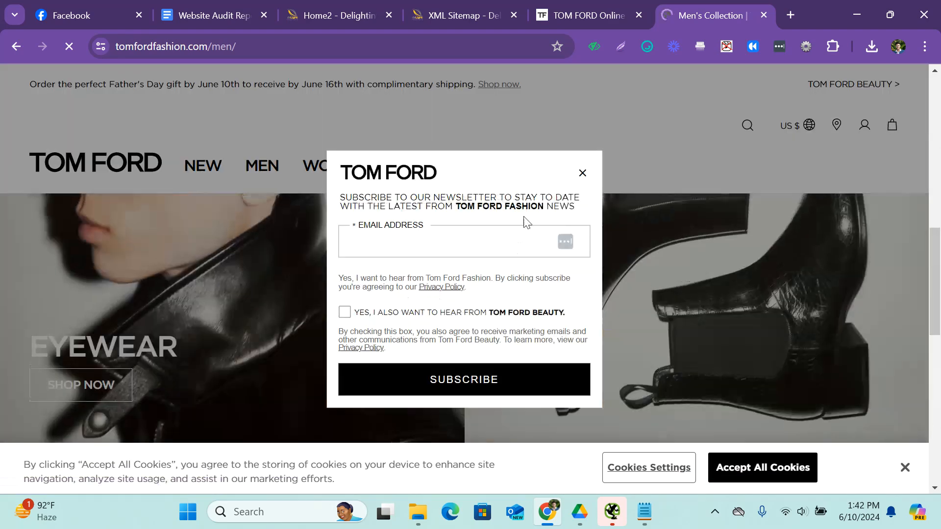
pyautogui.click(583, 174)
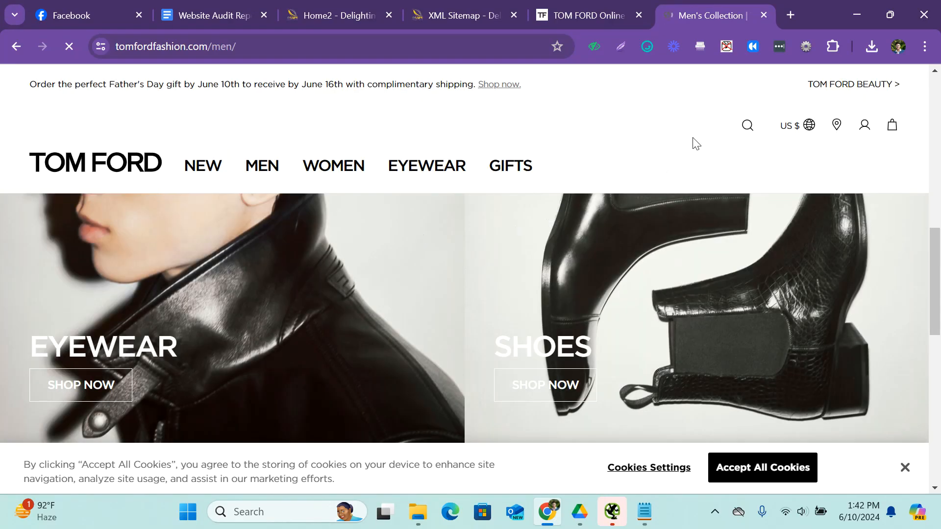
pyautogui.hotkey('ctrl', '-')
pyautogui.scroll(-3, 330, 296)
pyautogui.scroll(3, 114, 337)
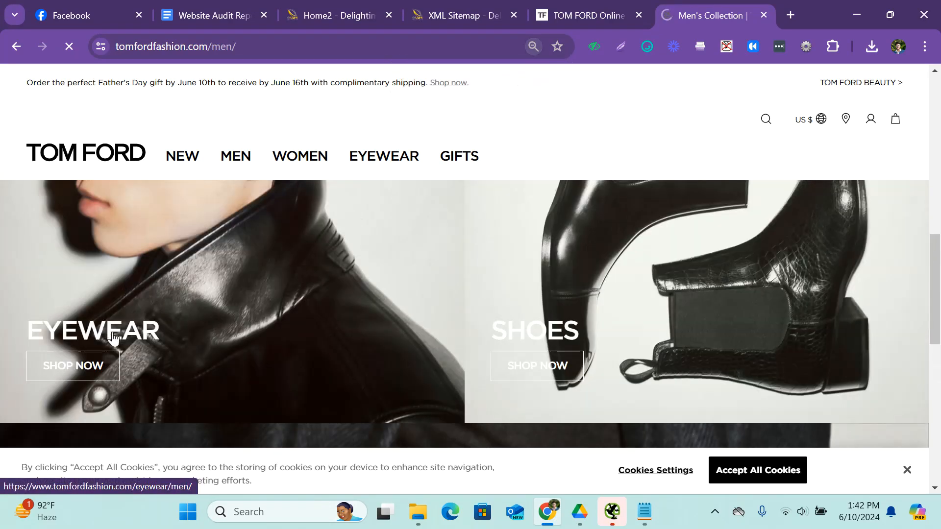
pyautogui.scroll(5, 390, 235)
pyautogui.scroll(5, 262, 220)
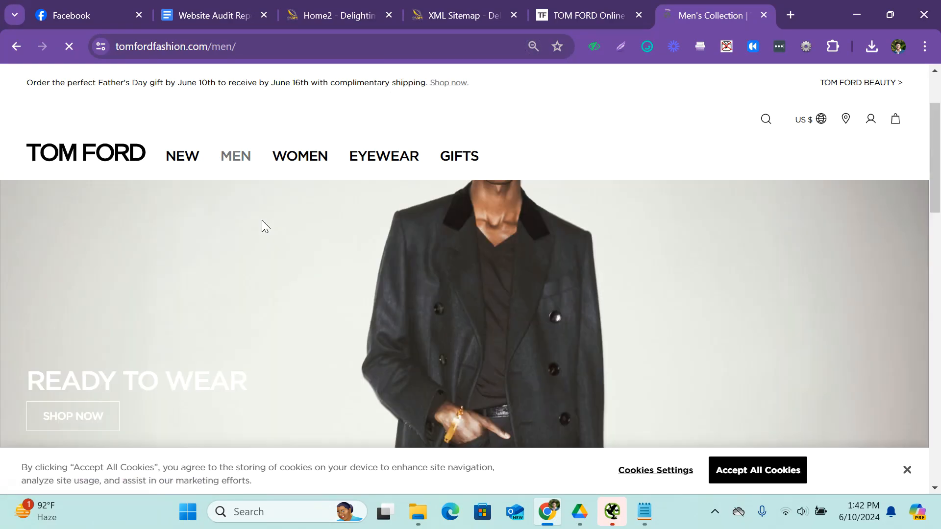
pyautogui.scroll(-2, 263, 223)
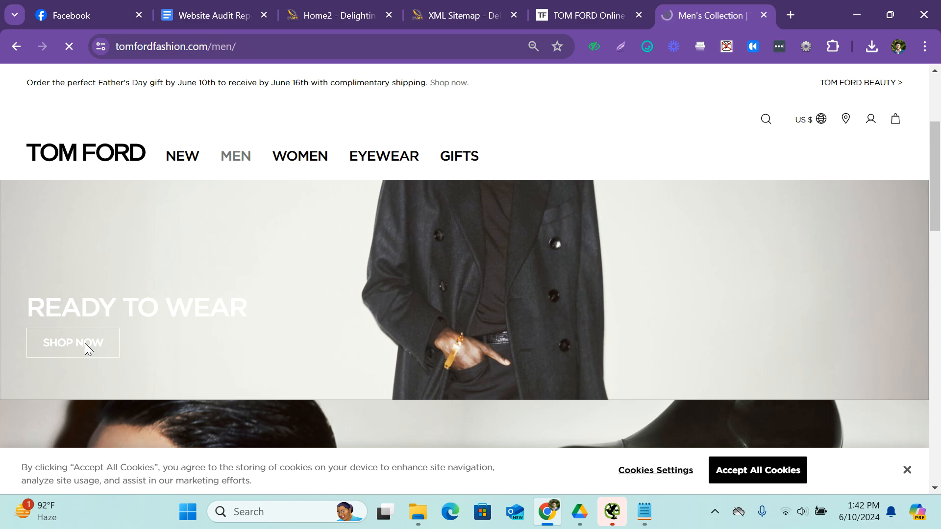
# Open the T-Shirts page under Underwear in the Men category and look at its products.
pyautogui.scroll(-8, 304, 293)
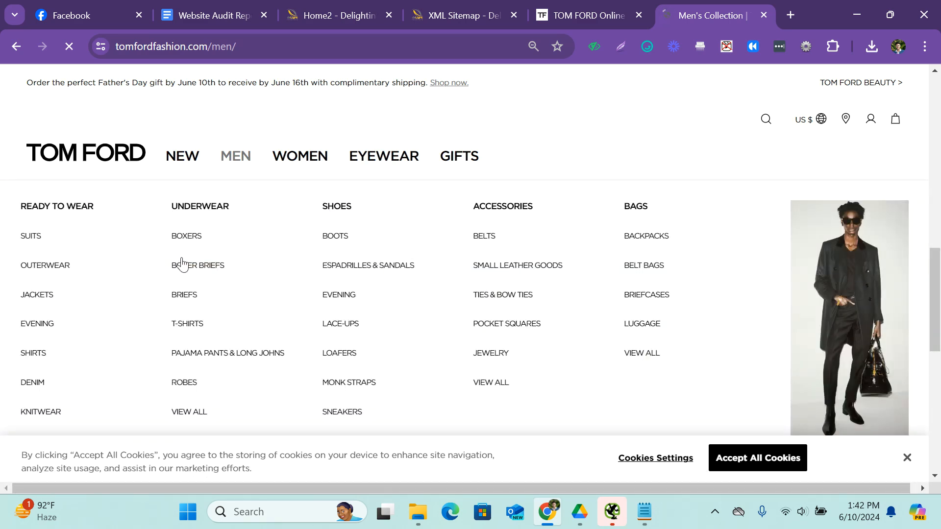
pyautogui.click(188, 325)
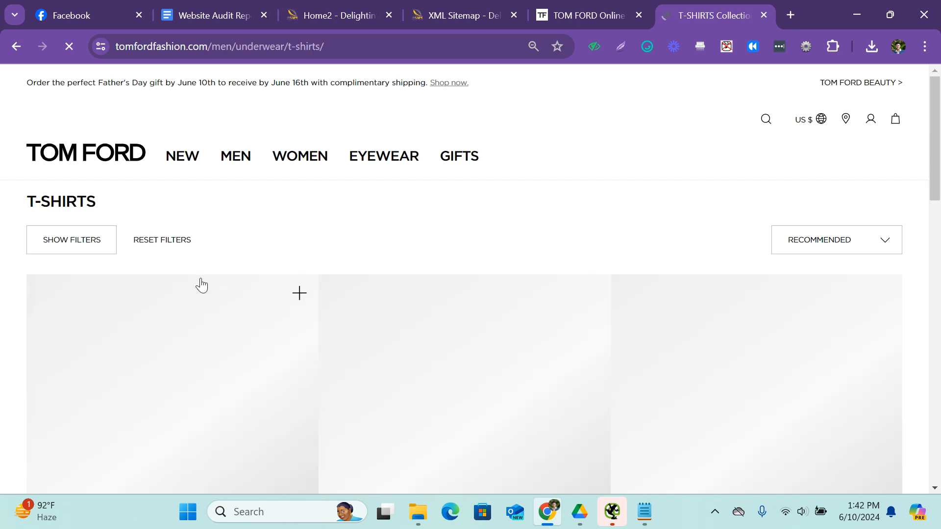
pyautogui.scroll(-4, 264, 188)
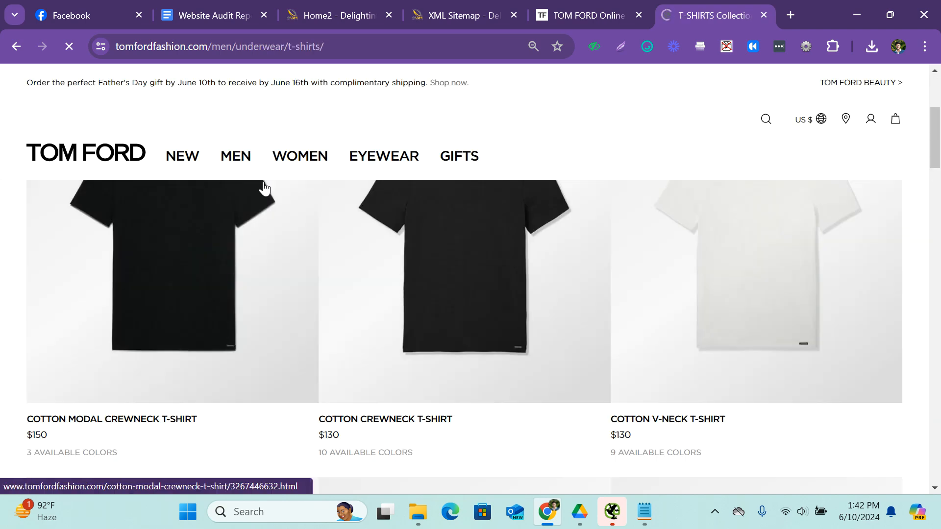
# Copy the T-Shirts page address, paste it over all the URLs in the open Notepad note, and minimize Notepad.
pyautogui.click(341, 45)
pyautogui.hotkey('ctrl', 'c')
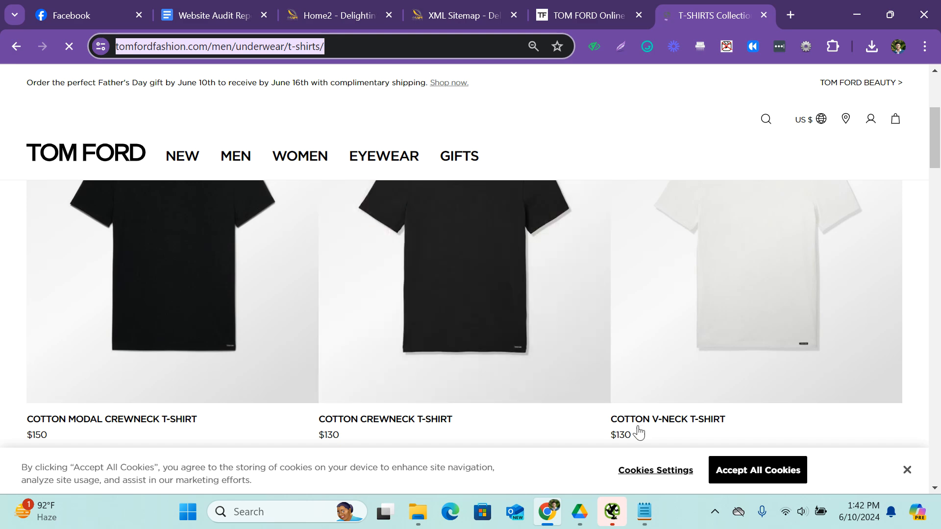
pyautogui.click(645, 511)
pyautogui.click(551, 339)
pyautogui.hotkey('ctrl', 'a')
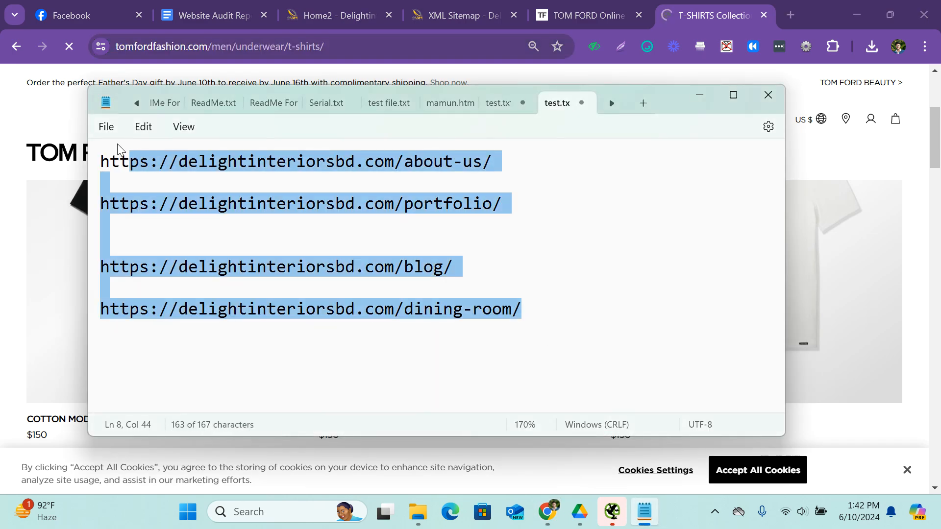
pyautogui.hotkey('ctrl', 'v')
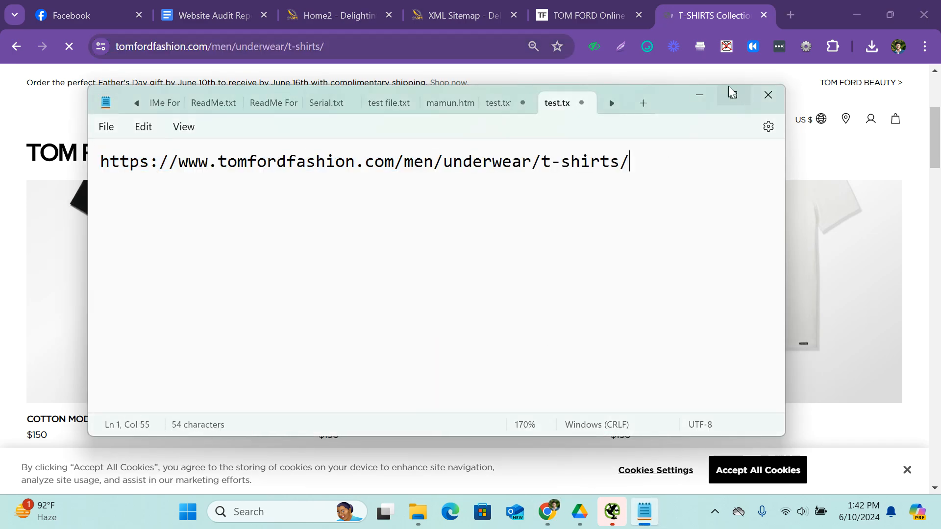
pyautogui.click(701, 96)
# Review the T-Shirts listing and examine the domain, men, underwear and t-shirts segments of its URL in Notepad.
pyautogui.scroll(-4, 314, 278)
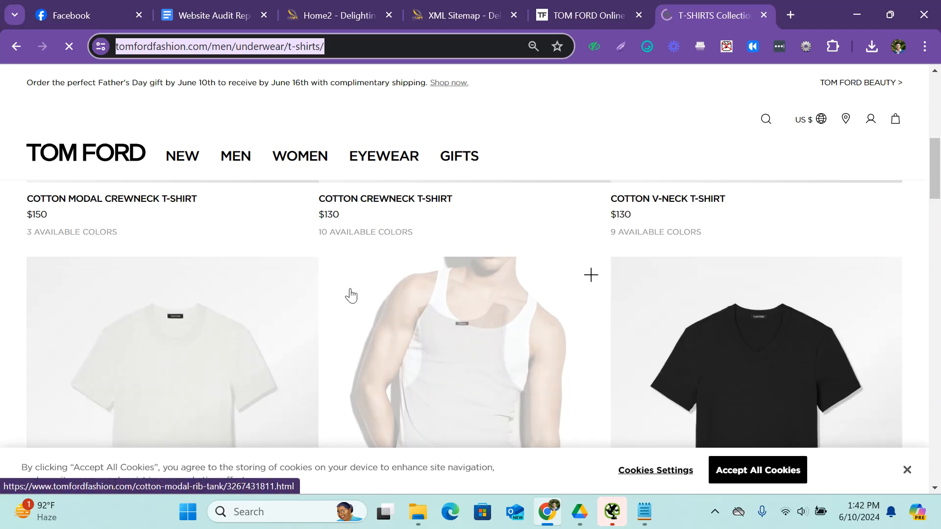
pyautogui.scroll(-6, 670, 273)
pyautogui.scroll(10, 702, 286)
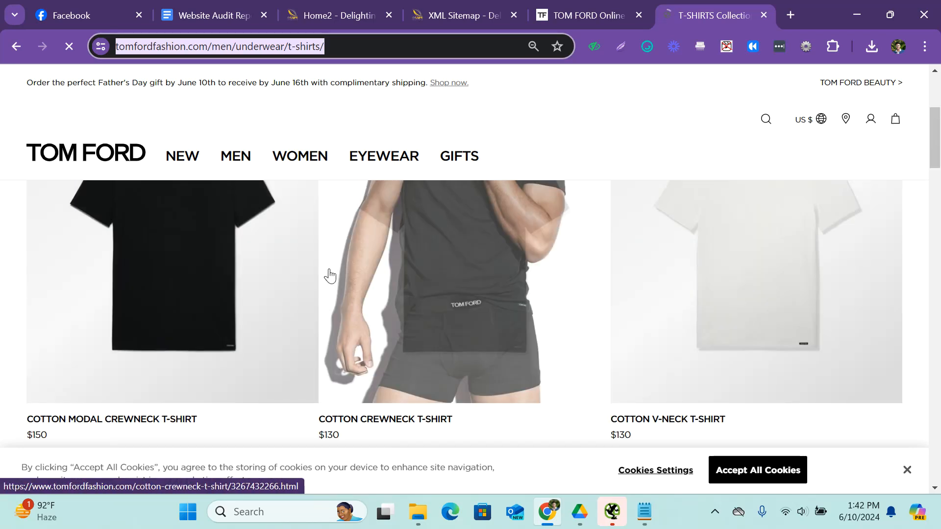
pyautogui.scroll(3, 153, 278)
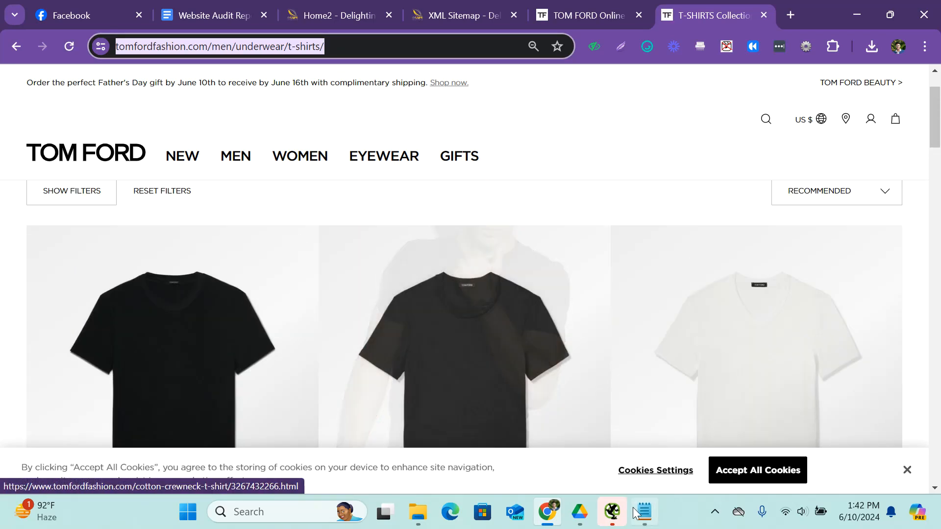
pyautogui.hotkey('alt', 'Tab')
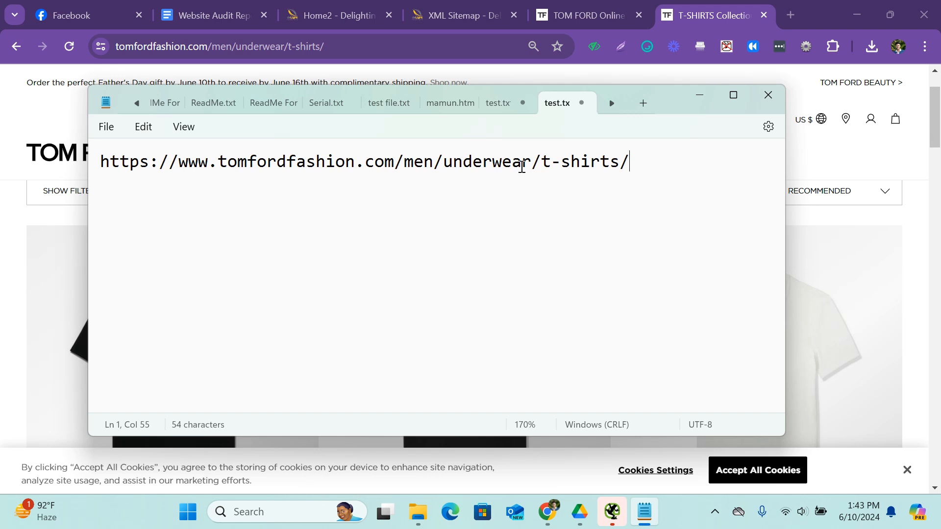
pyautogui.moveTo(213, 163); pyautogui.dragTo(629, 164)
pyautogui.click(398, 169)
pyautogui.hotkey('shift', 'Left')
pyautogui.click(417, 164)
pyautogui.hotkey('ctrl', 'z')
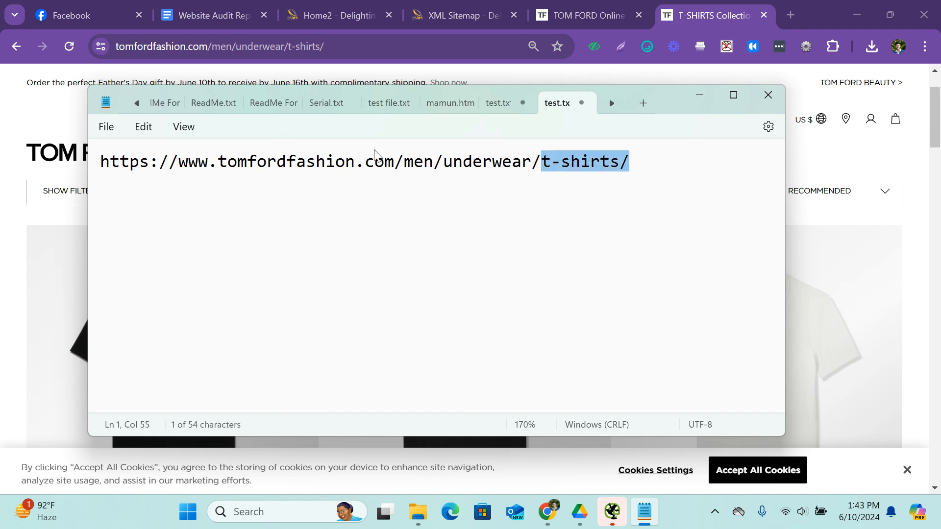
pyautogui.hotkey('ctrl', 'a')
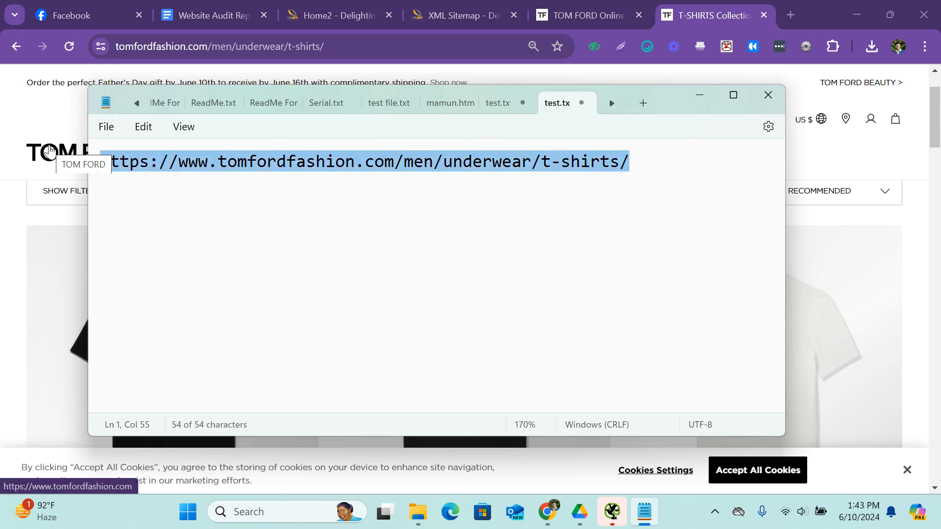
pyautogui.moveTo(394, 169); pyautogui.dragTo(312, 172)
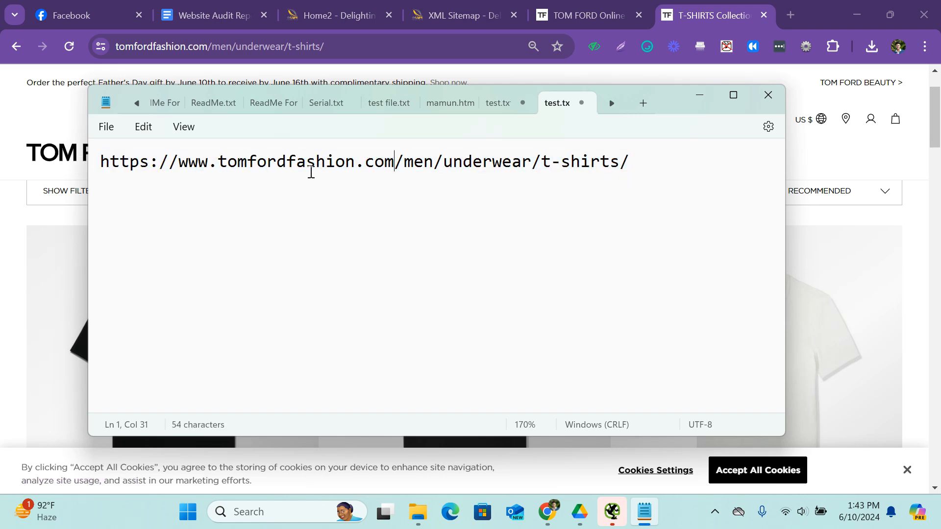
pyautogui.moveTo(398, 169)
pyautogui.mouseDown()
pyautogui.moveTo(338, 167)
pyautogui.moveTo(400, 172)
pyautogui.mouseUp()
pyautogui.click(605, 174)
# On the Delight Interiors site, open the Office Interior Design and Md Room Design pages and compare their URLs with the Services hierarchy.
pyautogui.click(330, 10)
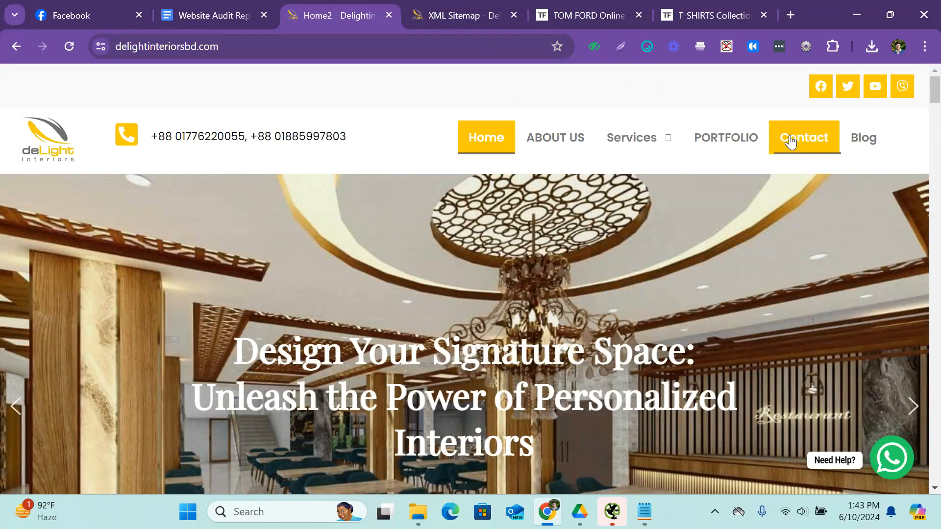
pyautogui.moveTo(618, 138)
pyautogui.moveTo(673, 229)
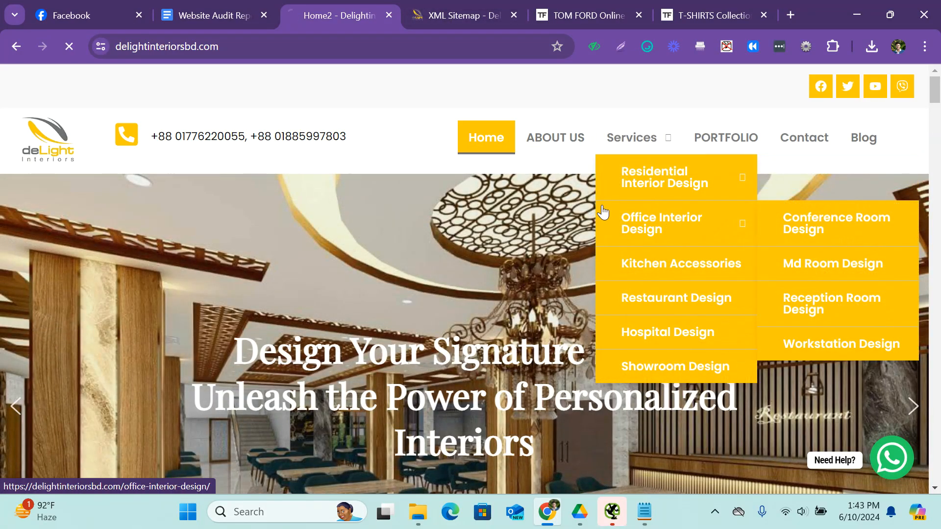
pyautogui.click(603, 212)
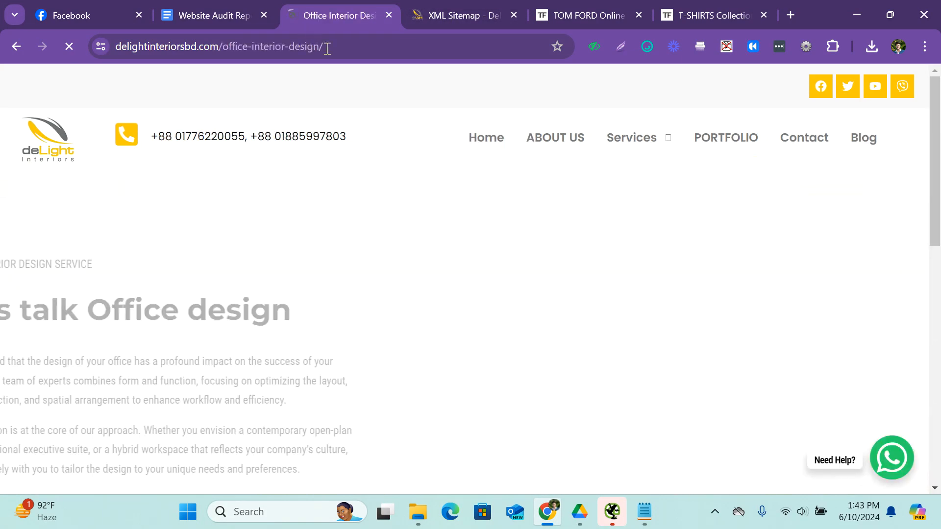
pyautogui.moveTo(630, 139)
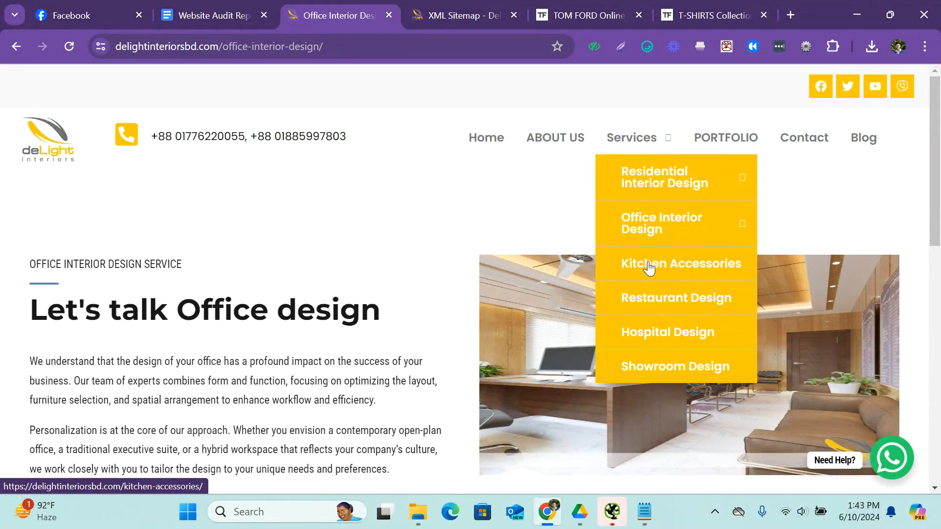
pyautogui.moveTo(663, 216)
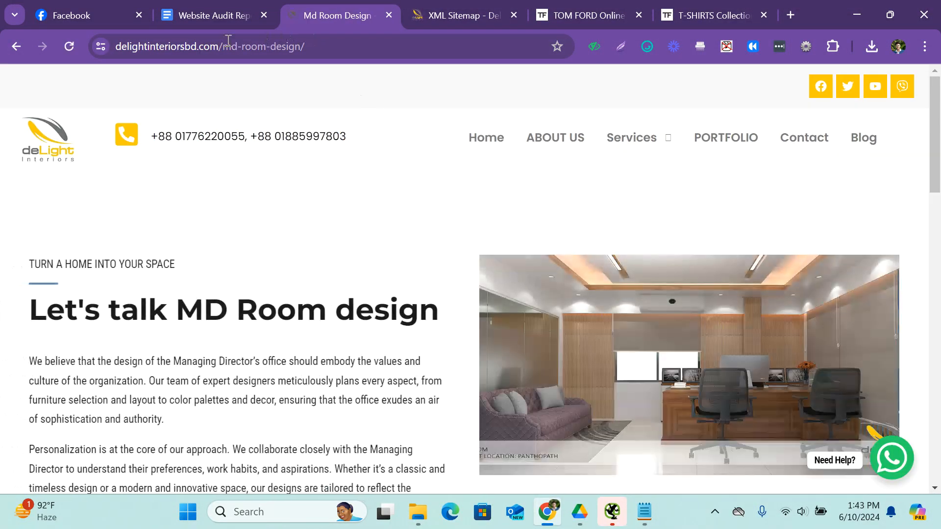
pyautogui.click(350, 47)
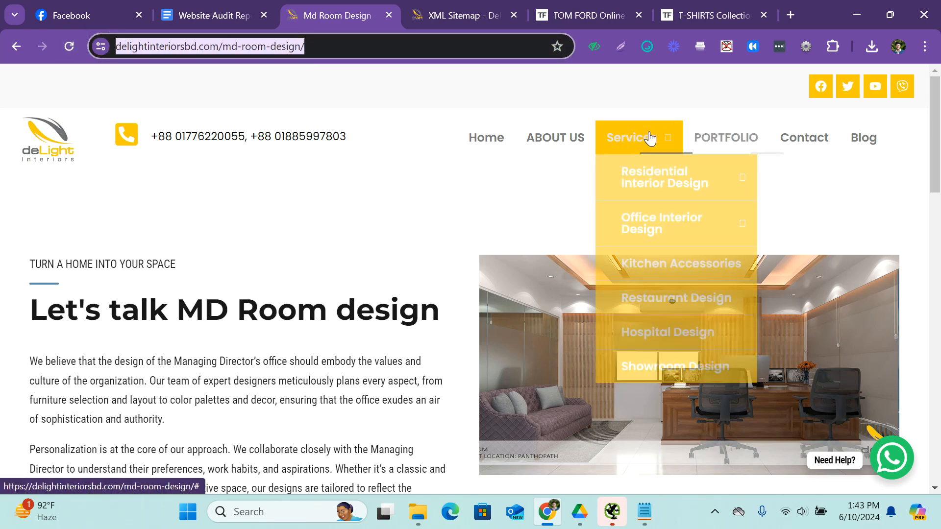
pyautogui.moveTo(662, 223)
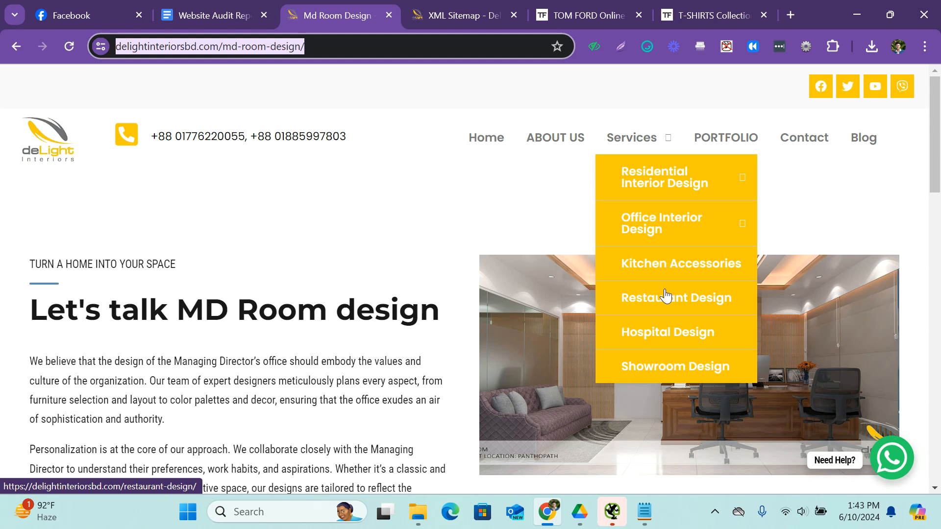
pyautogui.moveTo(639, 189)
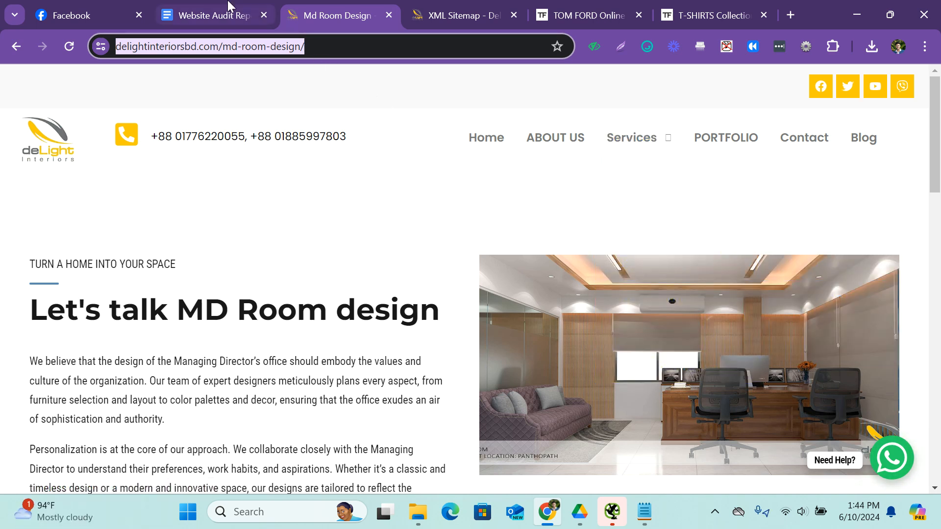
# Check the Architecture Checks rows in the Website Audit Report and return to the Tom Ford T-Shirts page.
pyautogui.click(204, 8)
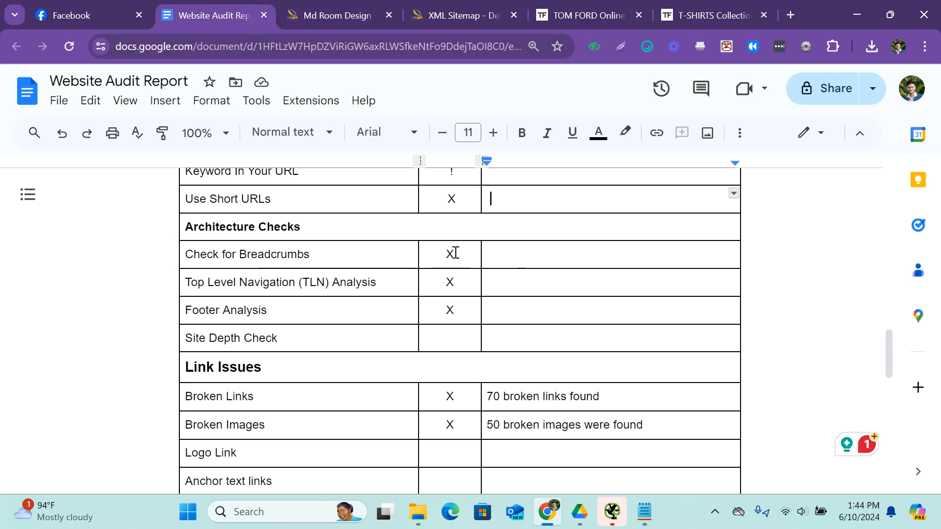
pyautogui.click(588, 15)
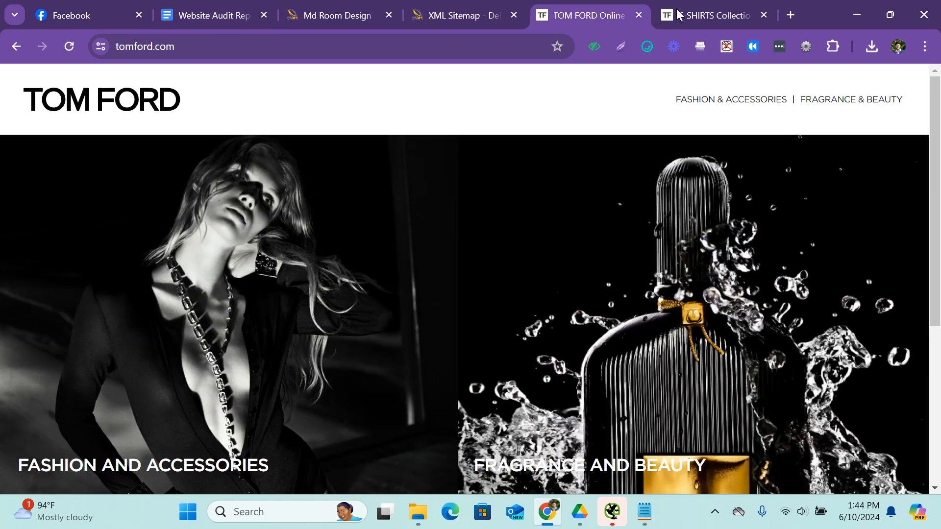
pyautogui.click(679, 14)
pyautogui.click(790, 15)
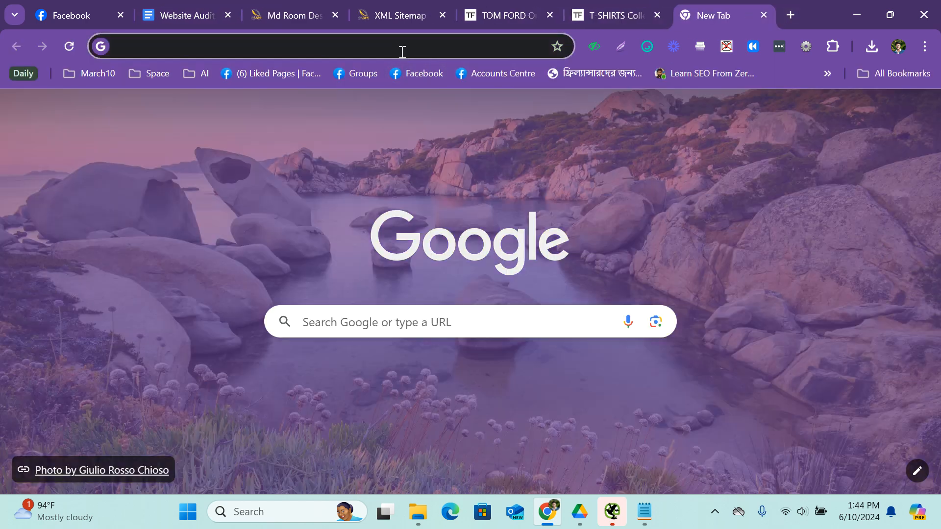
pyautogui.click(401, 47)
pyautogui.write('for')
pyautogui.press('BackSpace')
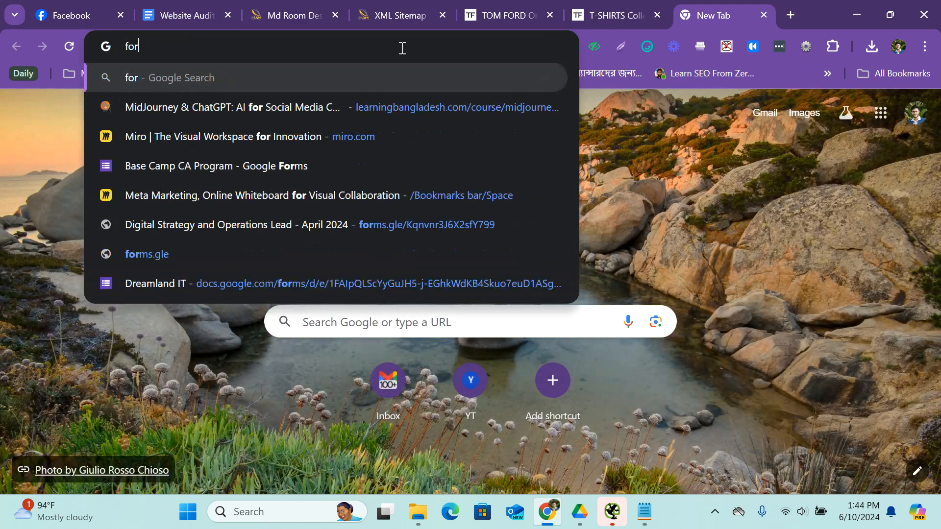
pyautogui.write('for')
pyautogui.press('BackSpace')
pyautogui.press('BackSpace')
pyautogui.press('BackSpace')
pyautogui.press('BackSpace')
pyautogui.press('BackSpace')
pyautogui.press('BackSpace')
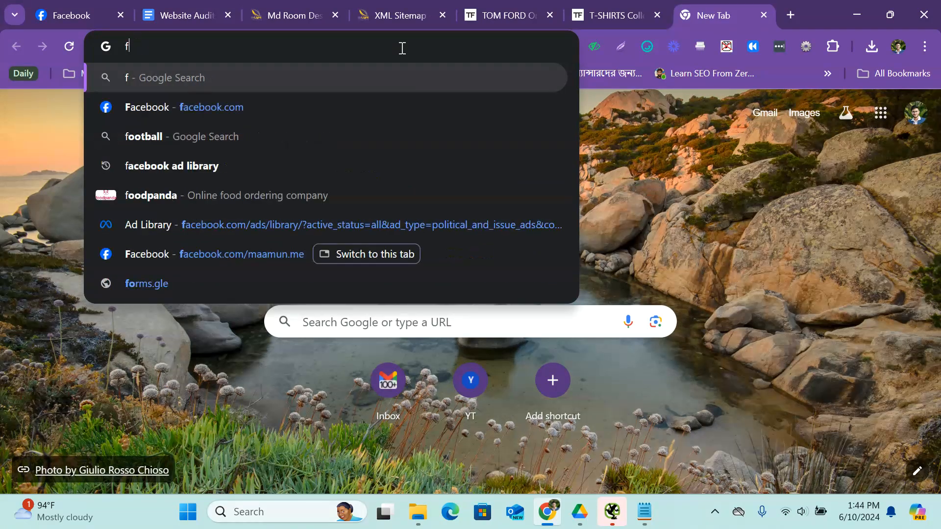
pyautogui.click(646, 521)
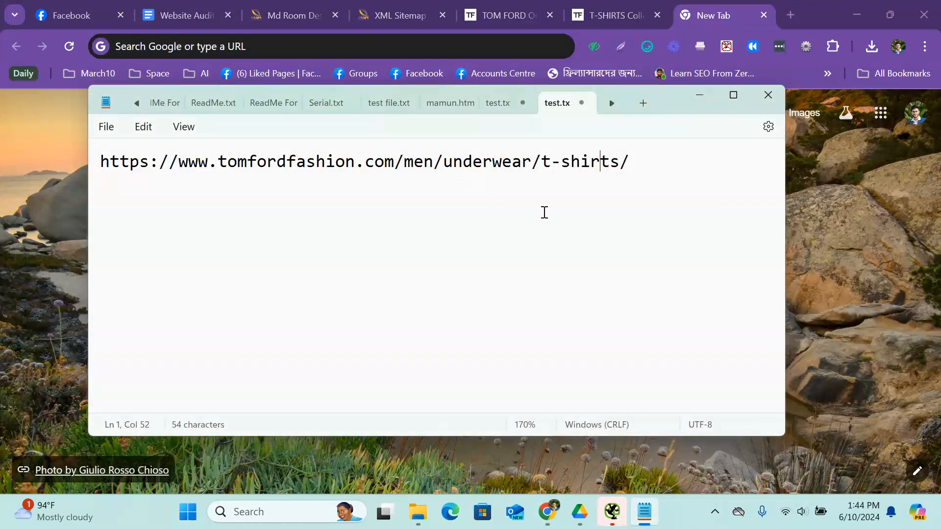
pyautogui.hotkey('ctrl', 'a')
pyautogui.hotkey('ctrl', 'c')
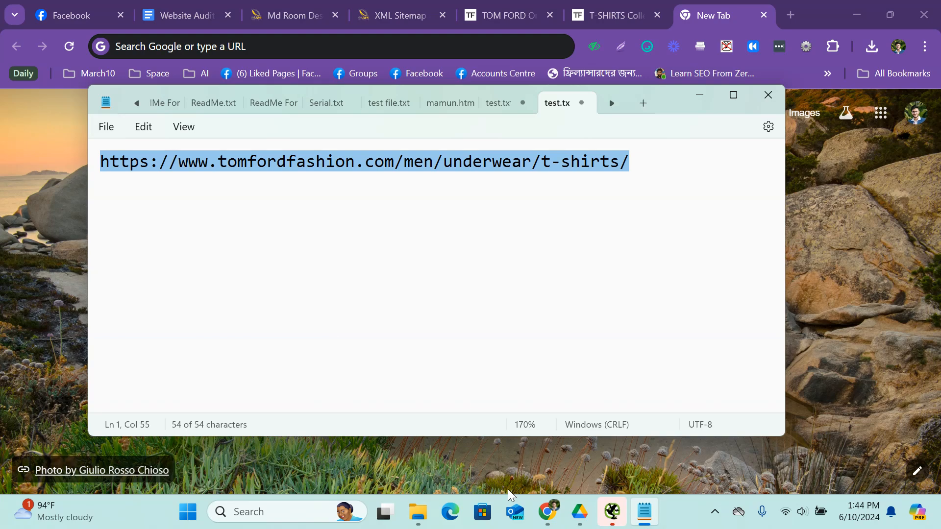
pyautogui.click(762, 11)
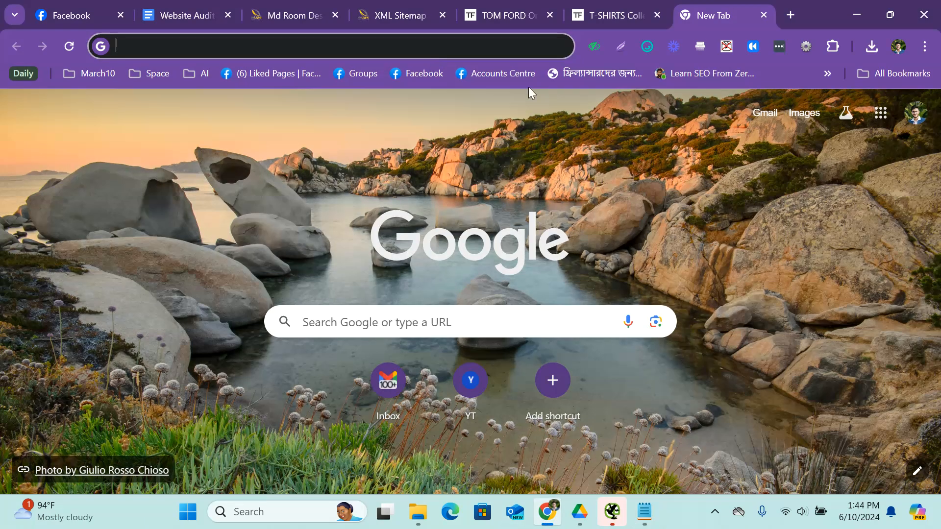
pyautogui.hotkey('ctrl', 'v')
pyautogui.click(289, 103)
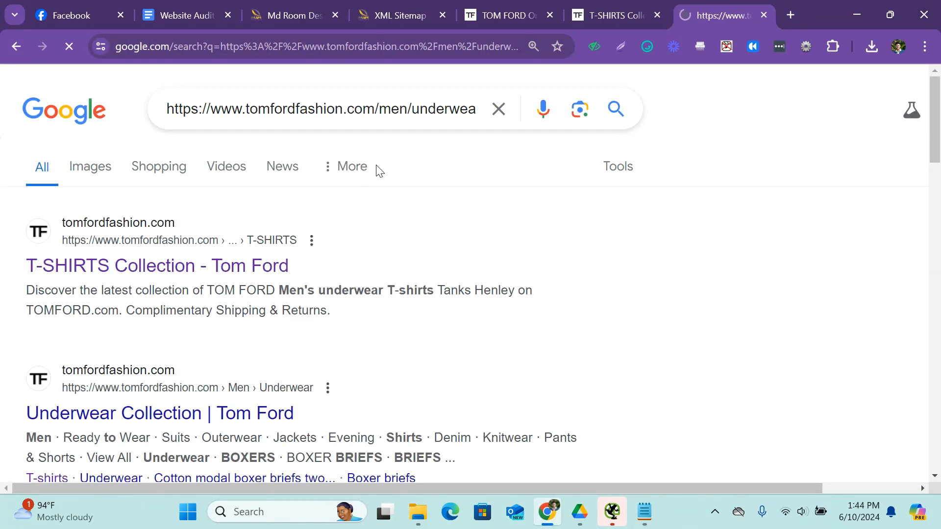
# Examine the Tom Ford search results and the breadcrumb paths shown for the Underwear, T-Shirts and Boxer Briefs pages.
pyautogui.scroll(-6, 392, 196)
pyautogui.scroll(2, 431, 261)
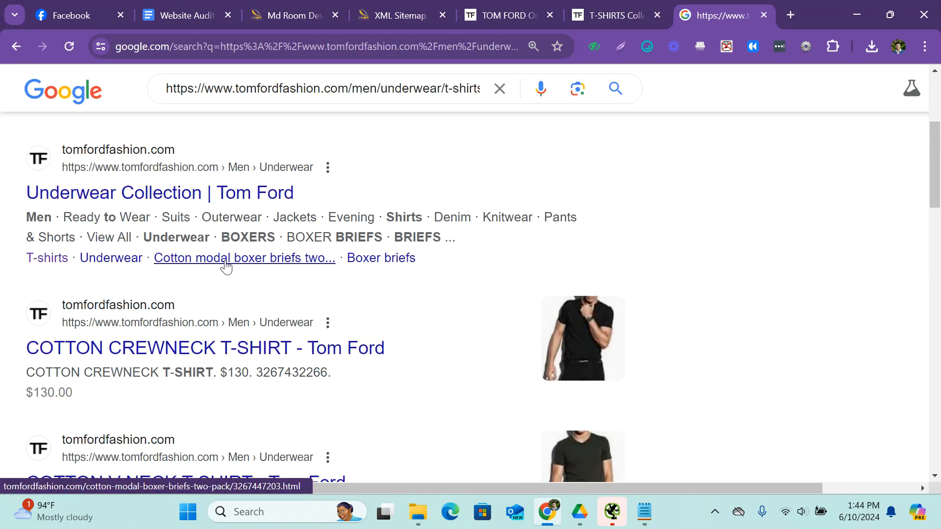
pyautogui.scroll(4, 387, 273)
pyautogui.scroll(-15, 351, 311)
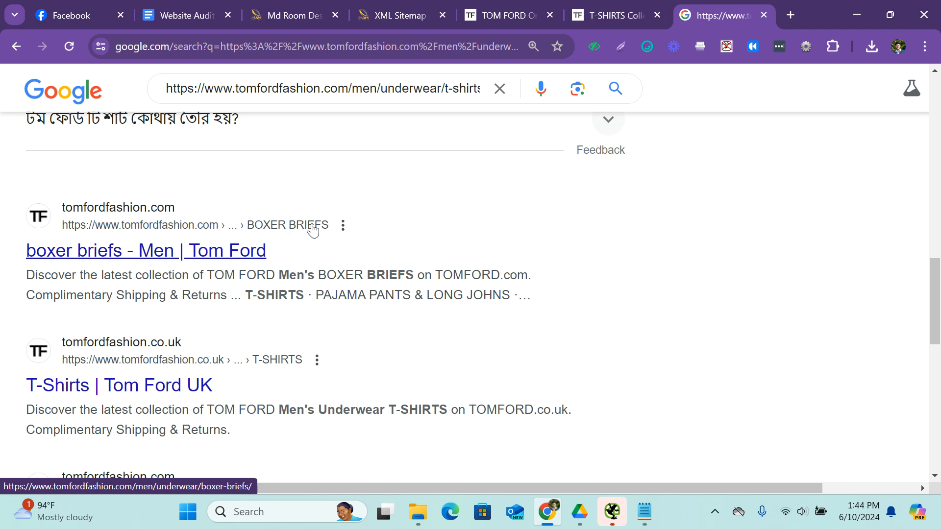
pyautogui.scroll(4, 586, 174)
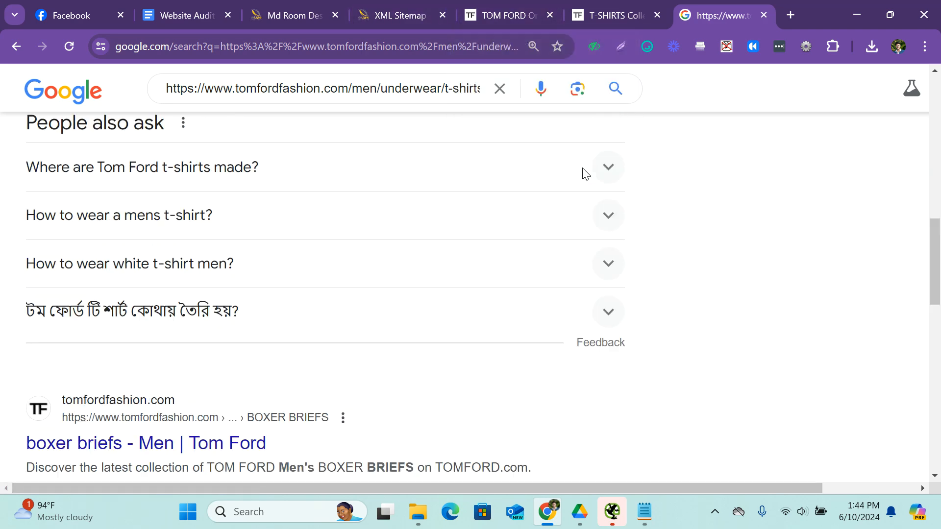
pyautogui.scroll(5, 587, 174)
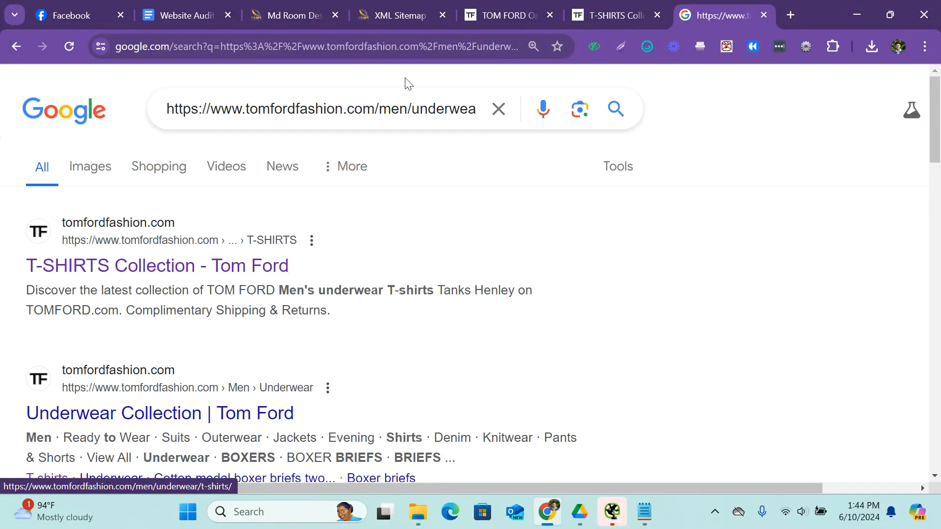
pyautogui.hotkey('shift', 'End')
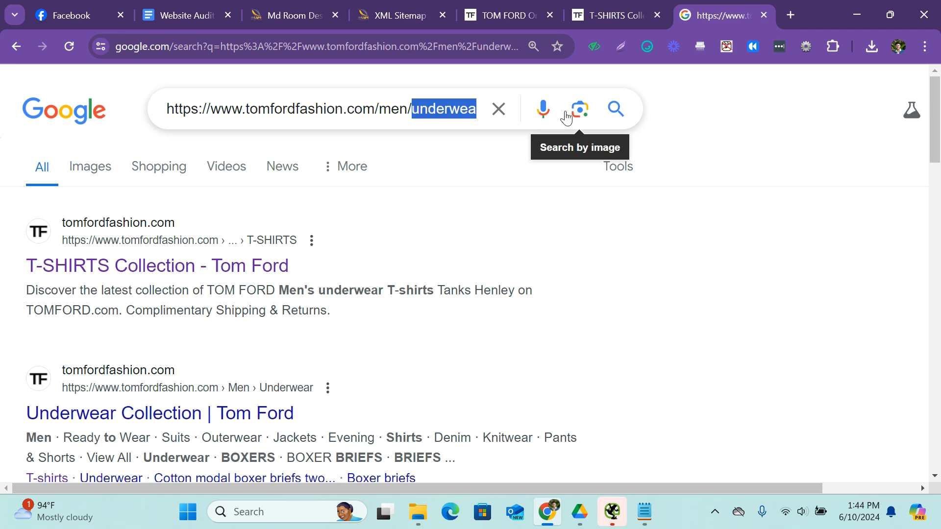
pyautogui.press('BackSpace')
pyautogui.press('Return')
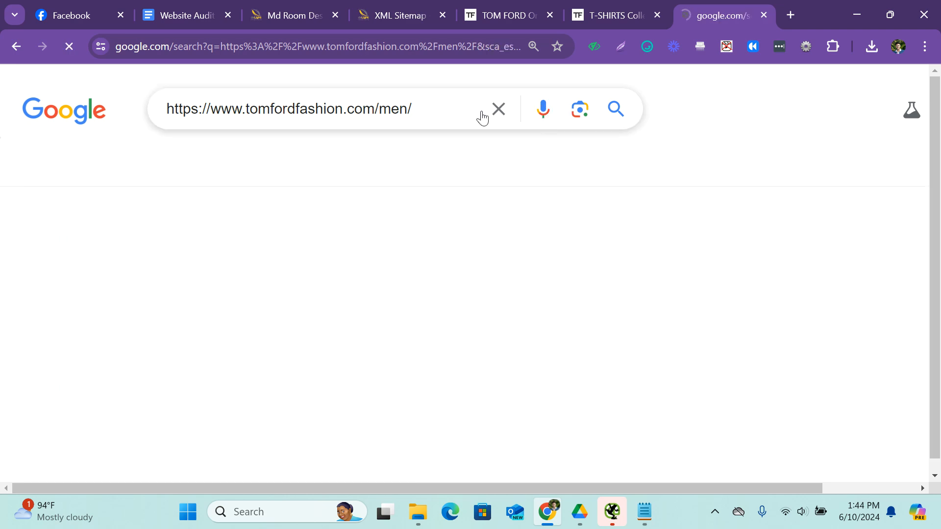
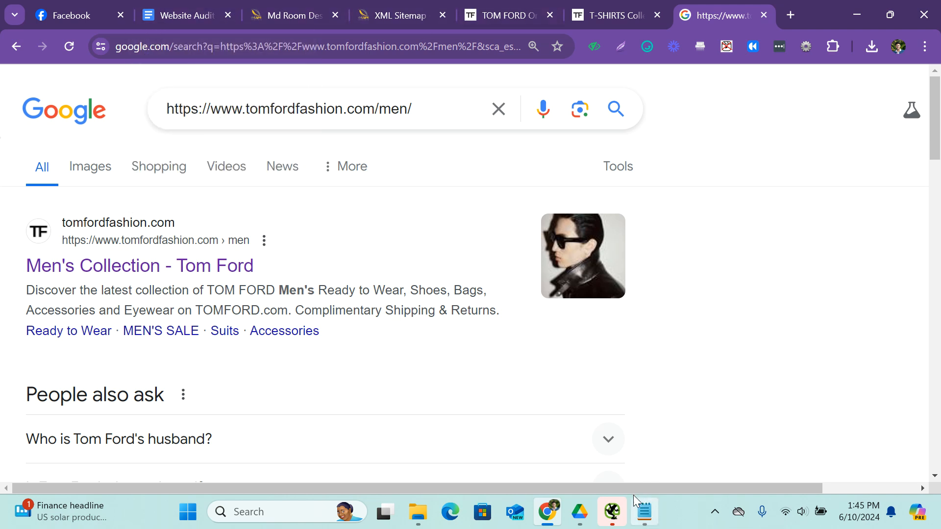
pyautogui.click(196, 1)
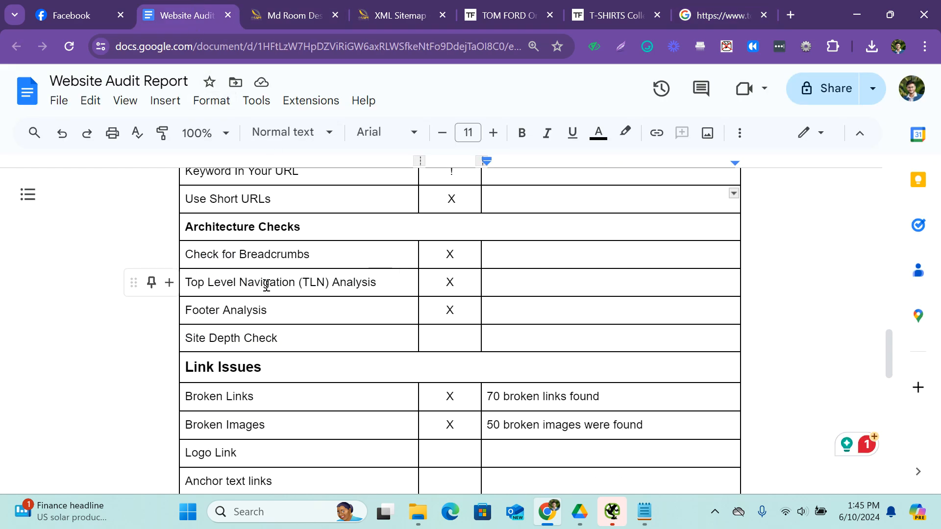
pyautogui.click(294, 8)
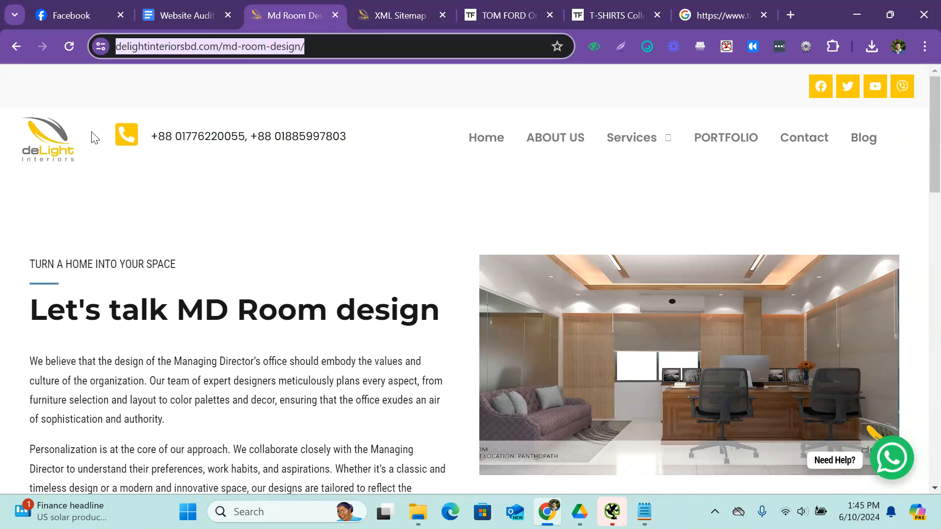
pyautogui.click(58, 143)
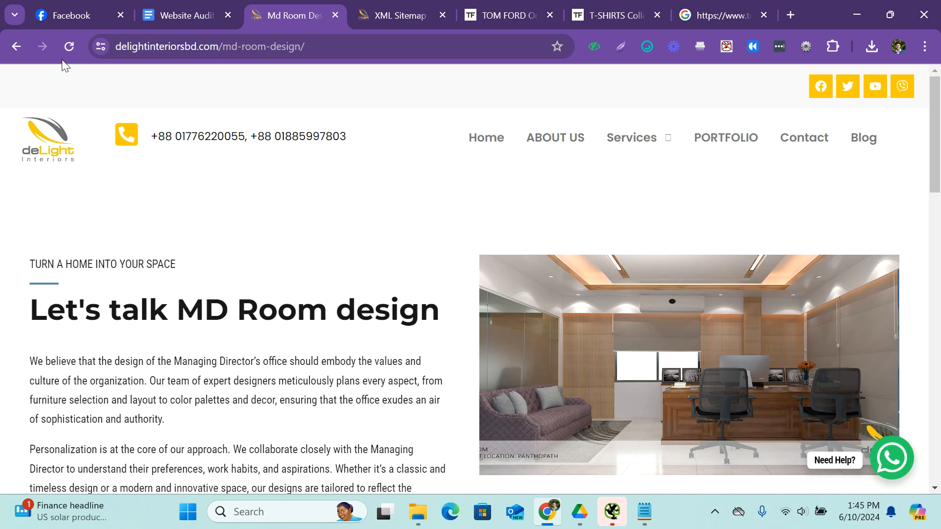
pyautogui.moveTo(316, 47); pyautogui.dragTo(232, 49)
pyautogui.press('BackSpace')
pyautogui.press('BackSpace')
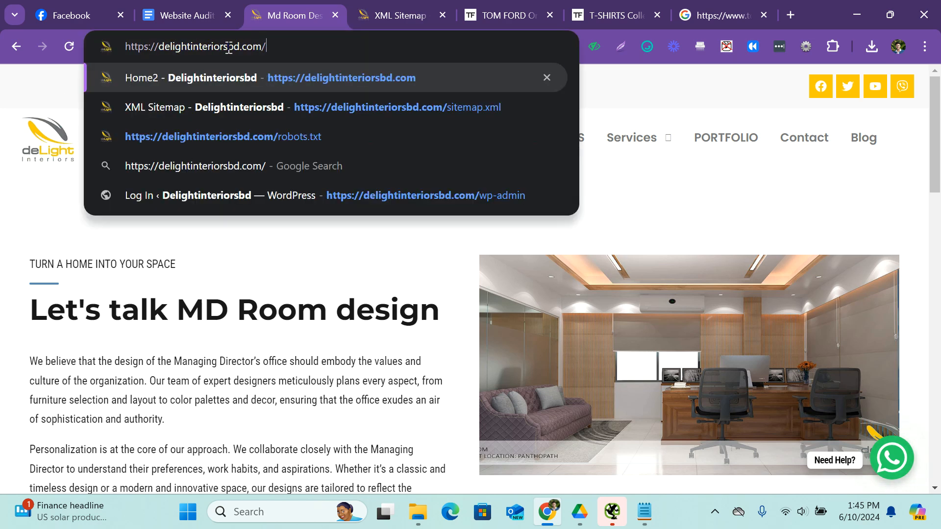
pyautogui.press('Return')
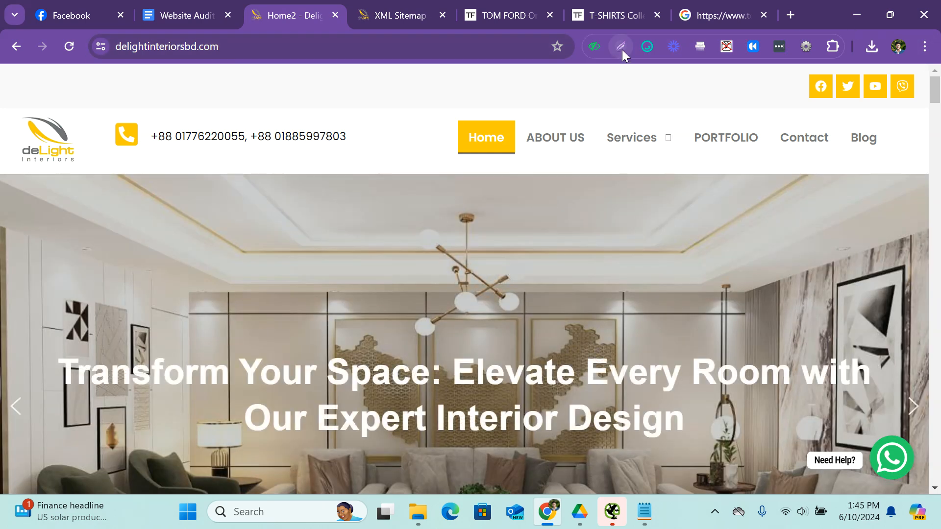
# Outline the homepage's header and top navigation with a red rectangle on a Lightshot capture, and discard the capture.
pyautogui.click(622, 49)
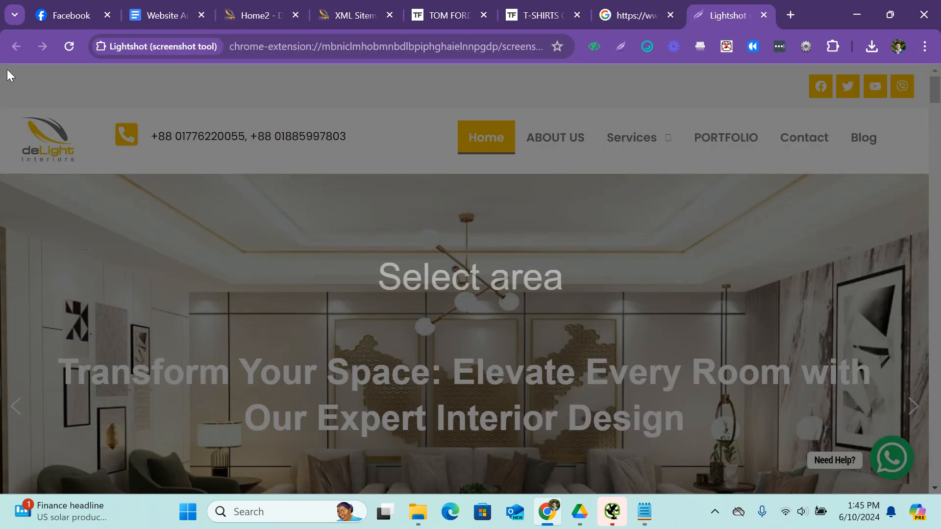
pyautogui.moveTo(6, 70)
pyautogui.mouseDown()
pyautogui.moveTo(140, 126)
pyautogui.moveTo(903, 189)
pyautogui.moveTo(916, 217)
pyautogui.moveTo(918, 307)
pyautogui.moveTo(905, 366)
pyautogui.mouseUp()
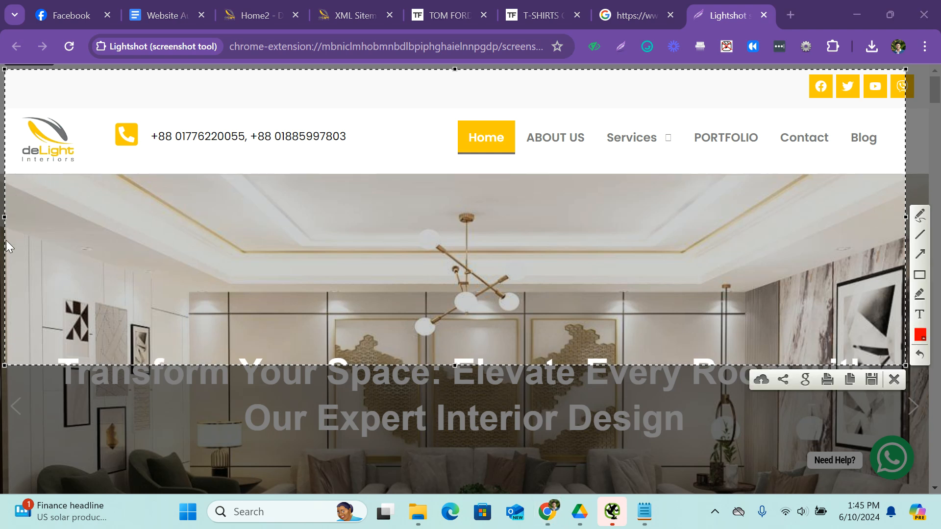
pyautogui.click(919, 277)
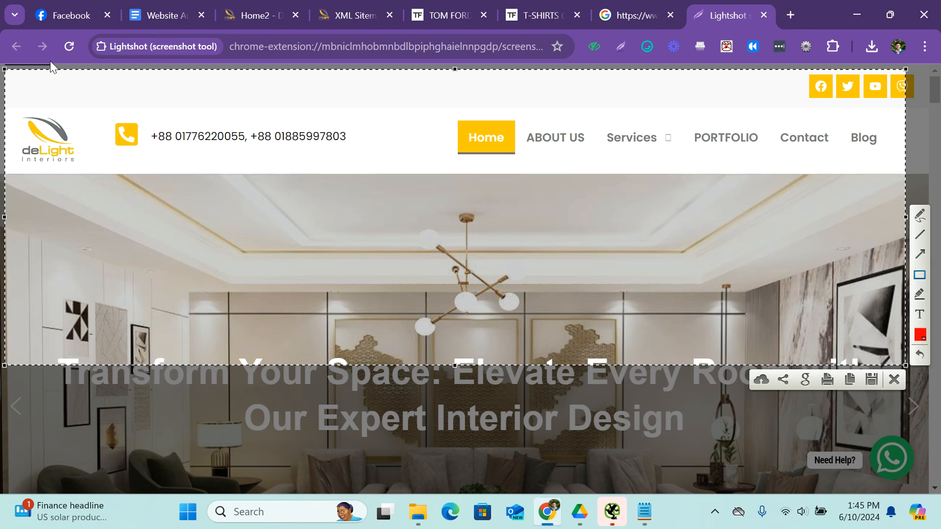
pyautogui.moveTo(14, 81)
pyautogui.mouseDown()
pyautogui.moveTo(203, 185)
pyautogui.moveTo(915, 201)
pyautogui.moveTo(896, 175)
pyautogui.mouseUp()
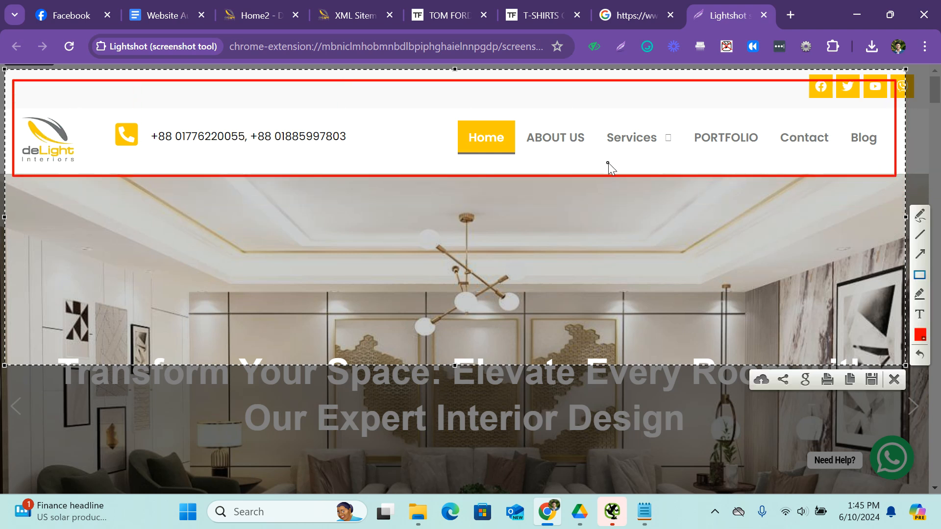
pyautogui.click(899, 378)
pyautogui.click(304, 8)
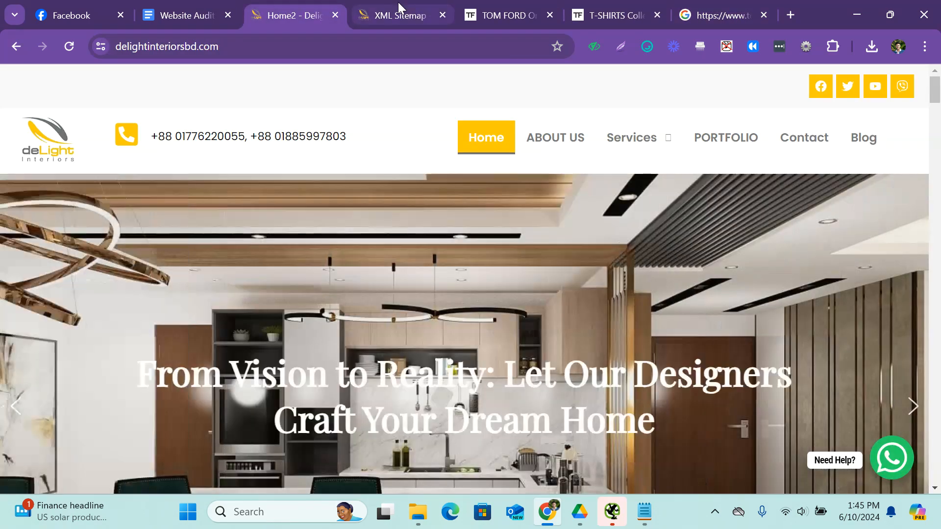
pyautogui.click(398, 2)
pyautogui.click(304, 10)
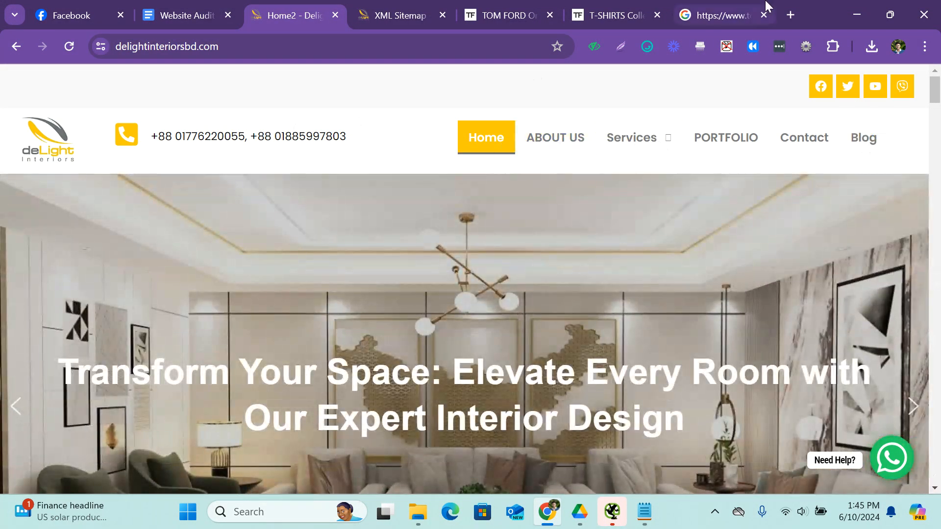
# Search Google for jrk and open the JRK International Education Consultants site to examine its top-level navigation.
pyautogui.click(767, 6)
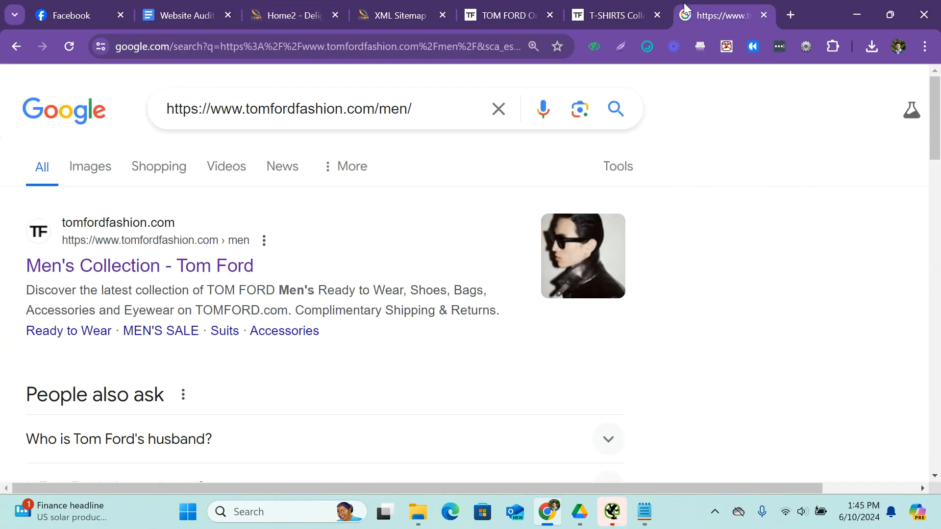
pyautogui.click(360, 43)
pyautogui.write('jrk')
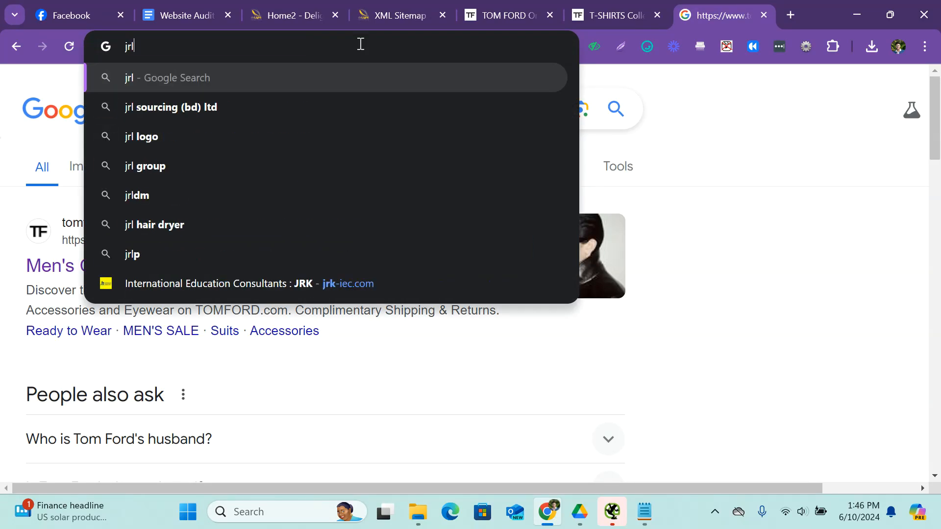
pyautogui.press('Return')
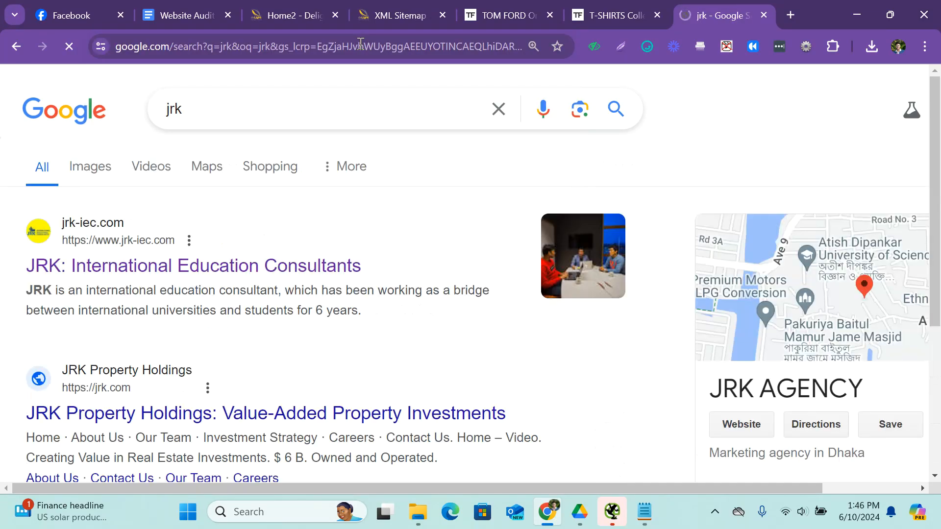
pyautogui.click(280, 271)
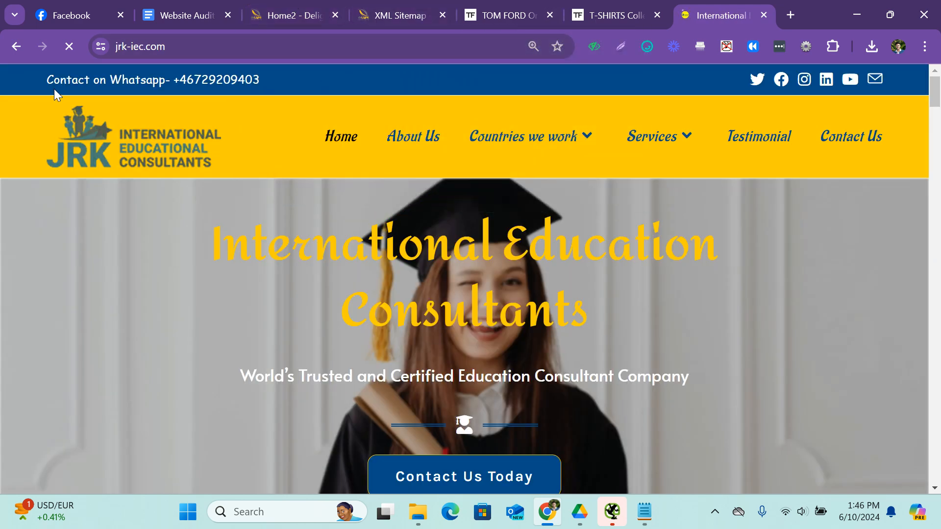
pyautogui.moveTo(548, 124)
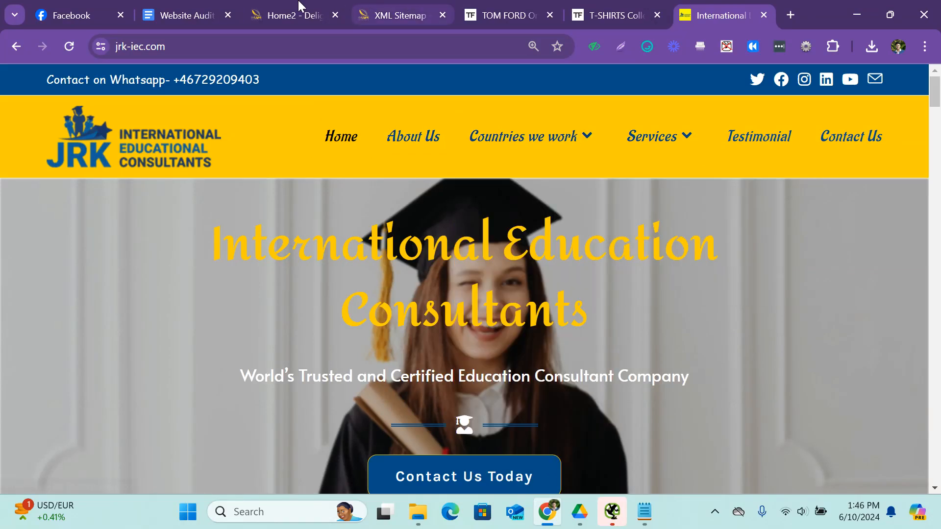
# Return from the audit report to the Delight Interiors homepage and examine its footer links and address section.
pyautogui.click(209, 9)
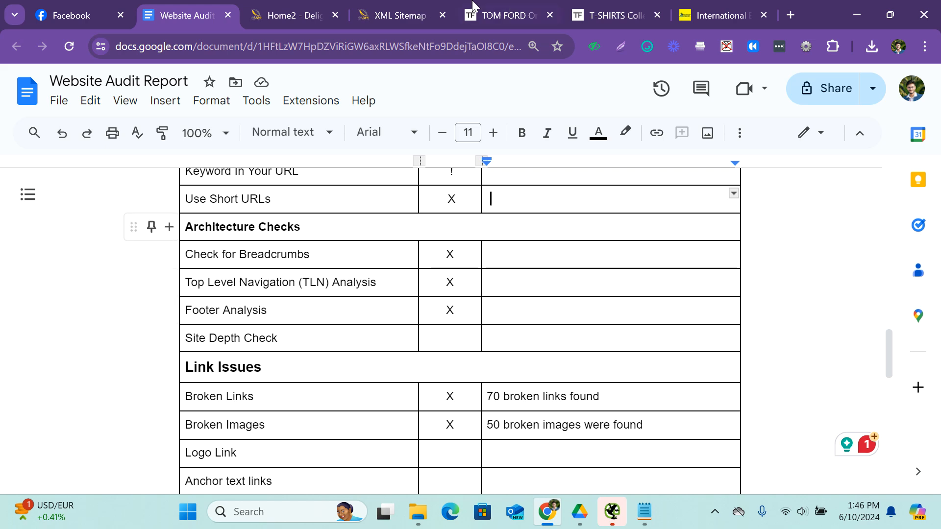
pyautogui.click(294, 14)
pyautogui.scroll(-7, 479, 248)
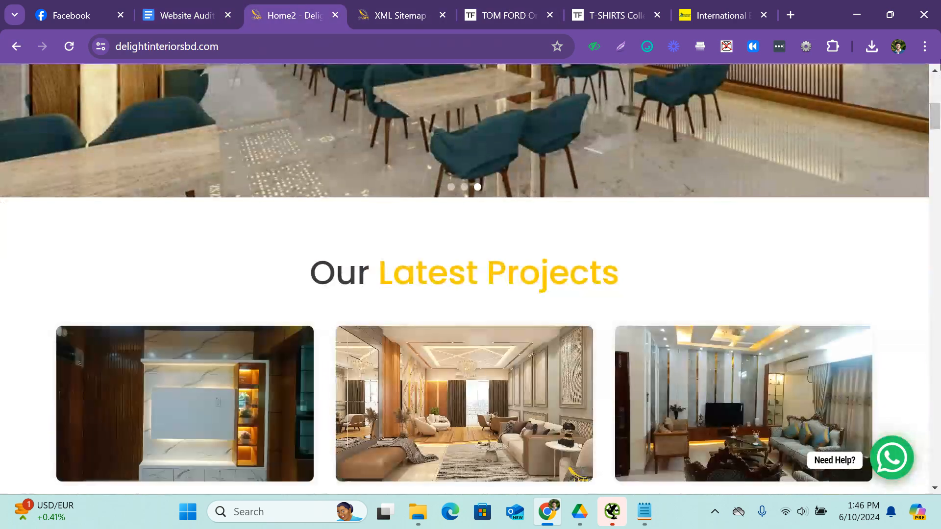
pyautogui.moveTo(938, 114); pyautogui.dragTo(928, 487)
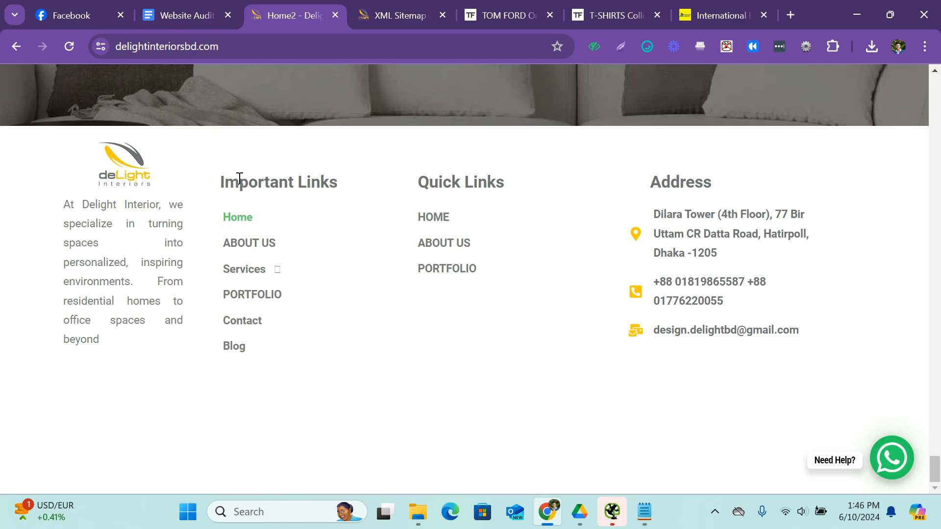
# Examine the JRK site's footer, including its address, social networks, links list and study destinations, for comparison.
pyautogui.click(725, 14)
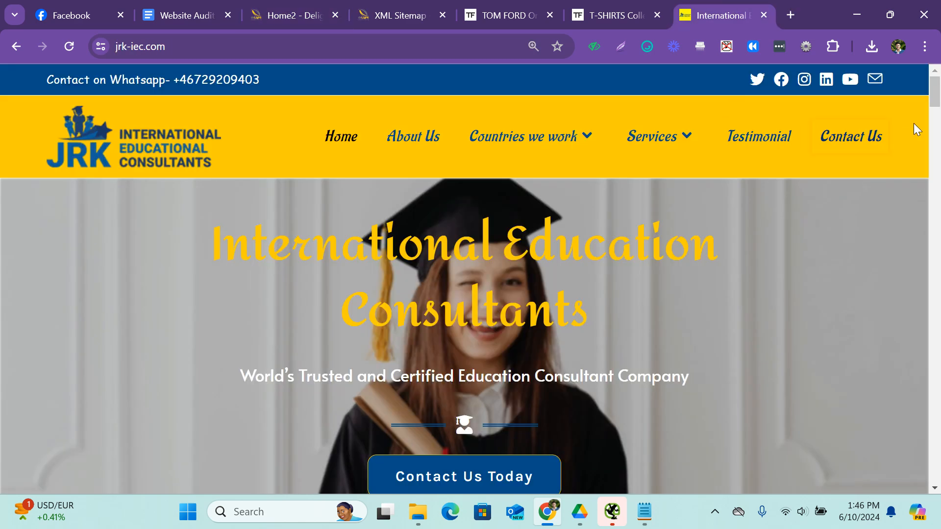
pyautogui.moveTo(933, 103); pyautogui.dragTo(933, 468)
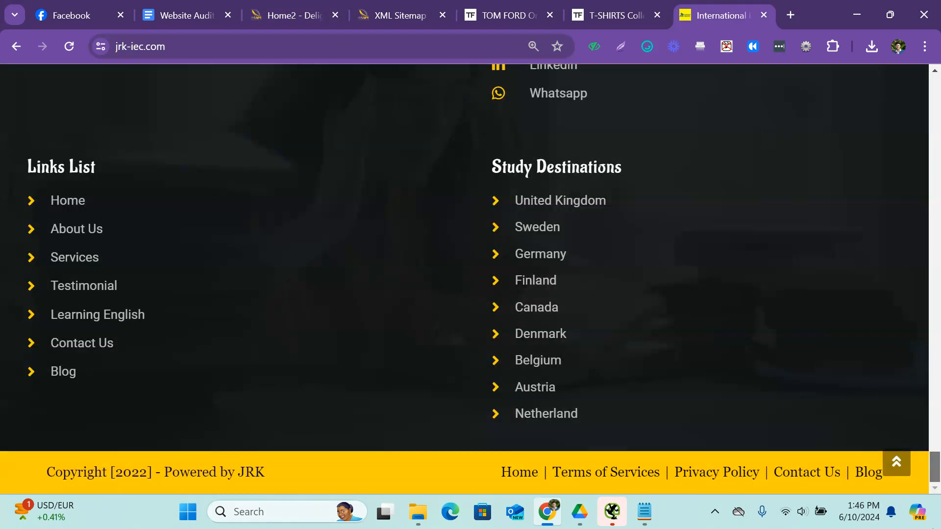
pyautogui.scroll(6, 620, 361)
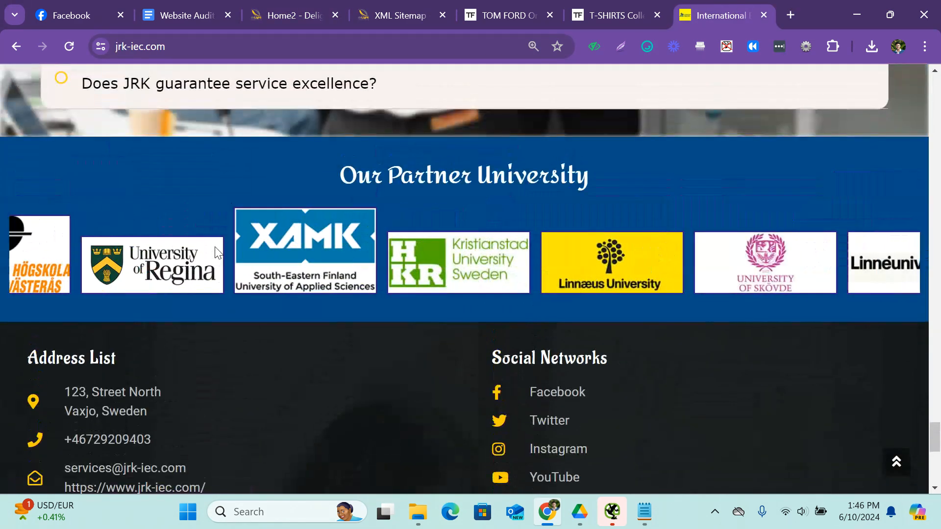
pyautogui.scroll(-3, 219, 253)
pyautogui.scroll(-5, 599, 252)
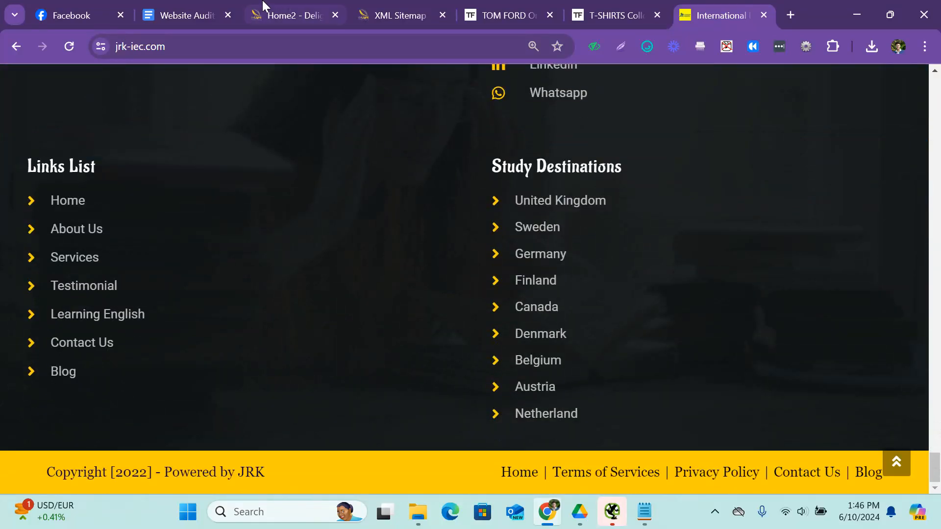
# Copy the √ mark from the URL Delimiter Check row and replace the X with it for Footer Analysis and Top Level Navigation (TLN) Analysis.
pyautogui.click(182, 7)
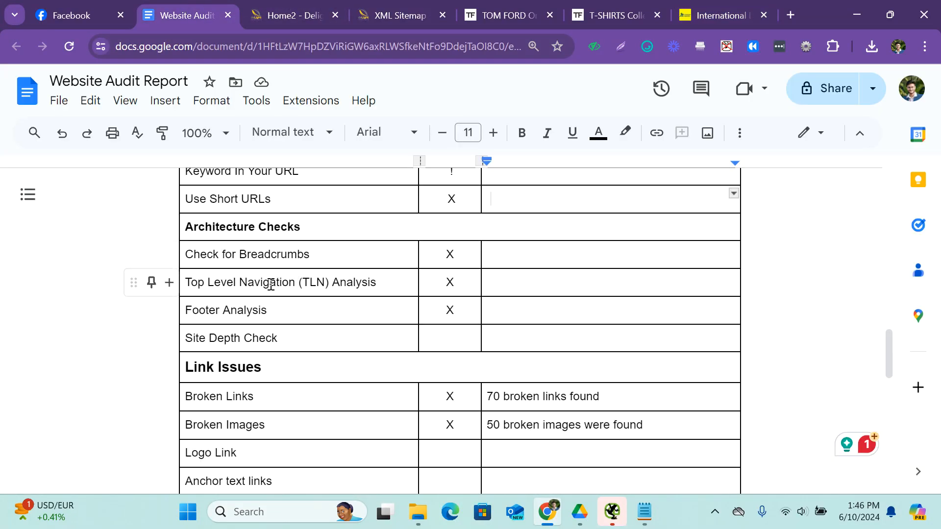
pyautogui.scroll(3, 481, 367)
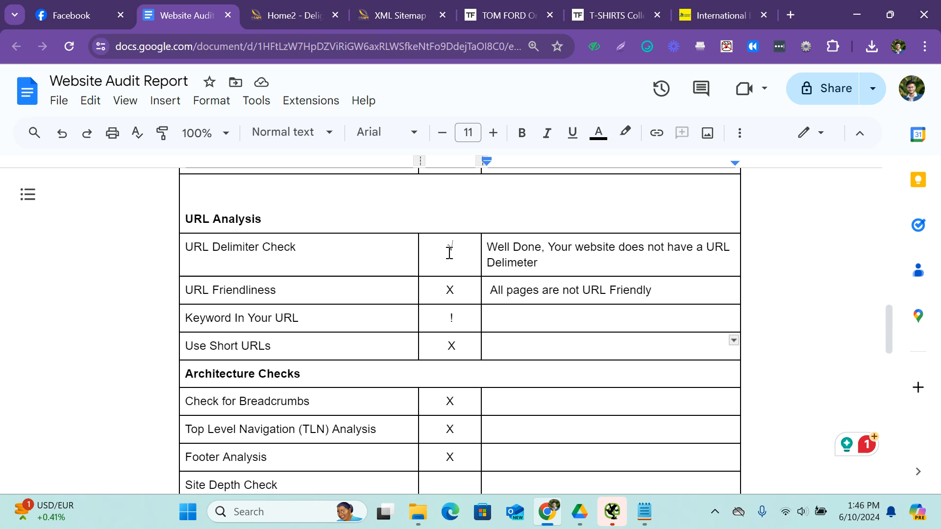
pyautogui.doubleClick(461, 252)
pyautogui.scroll(-5, 482, 310)
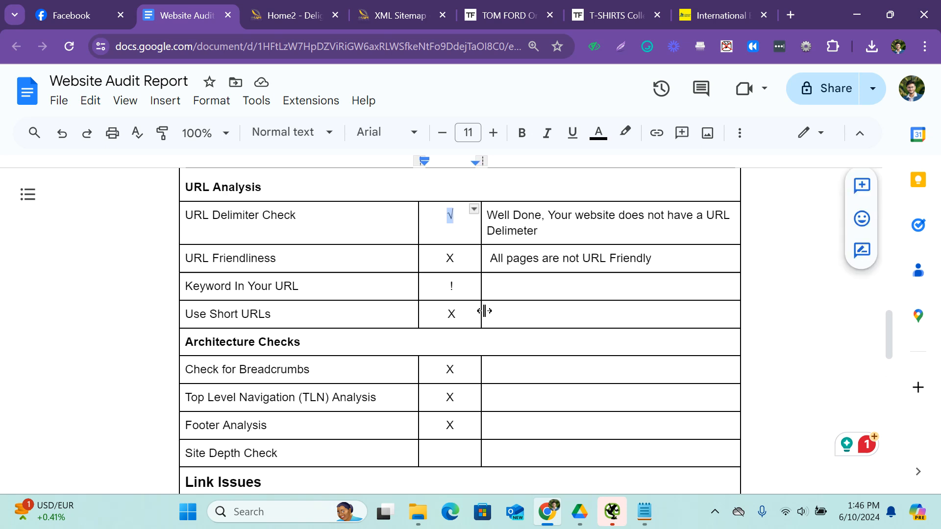
pyautogui.doubleClick(450, 236)
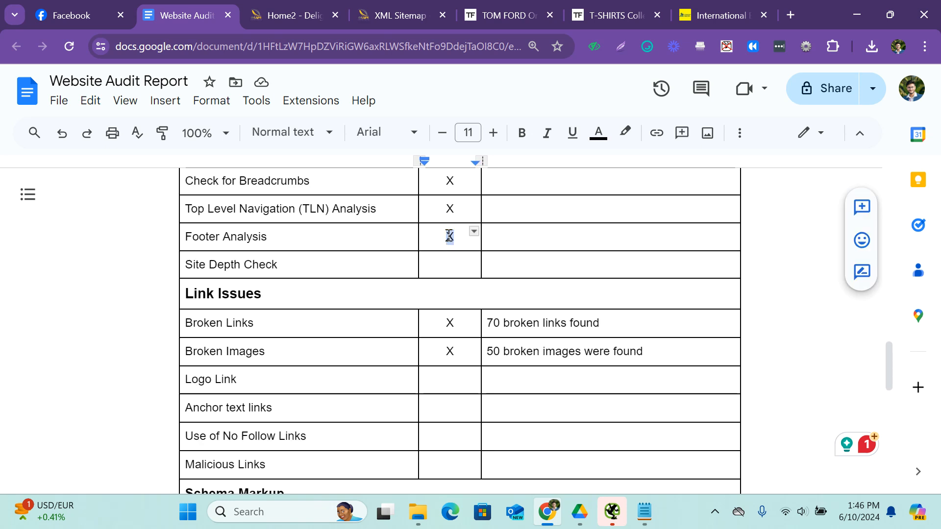
pyautogui.write('√')
pyautogui.doubleClick(452, 207)
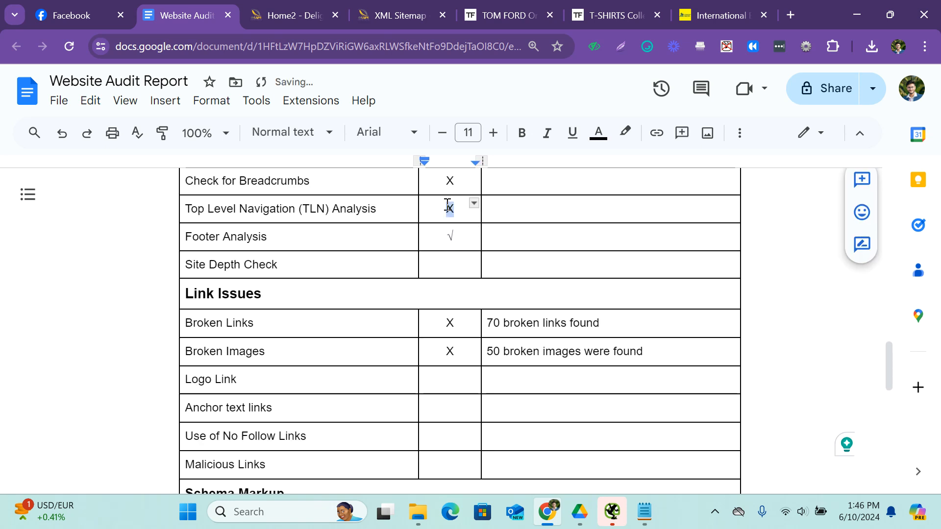
pyautogui.write('√')
pyautogui.scroll(2, 456, 267)
pyautogui.doubleClick(458, 257)
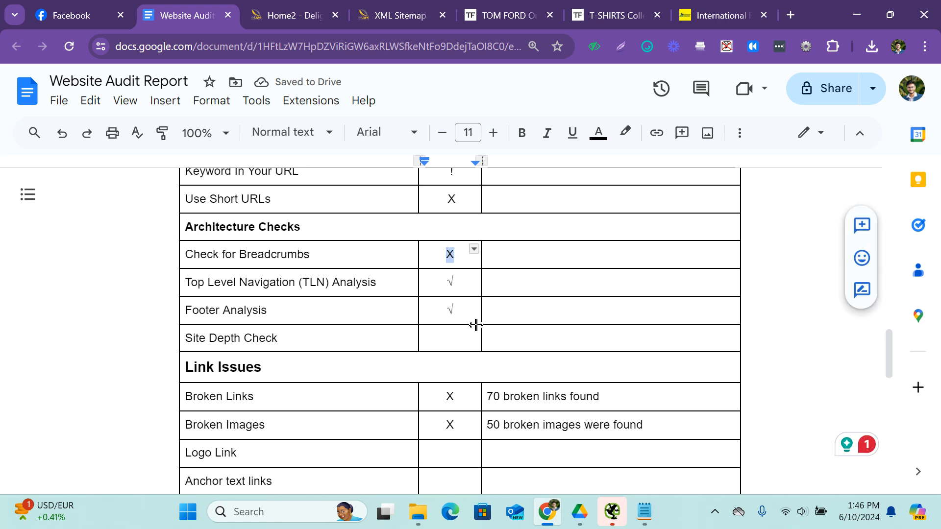
# Examine the Delight Interiors homepage sections and select the full About Us paragraph to assess the Site Depth Check.
pyautogui.click(450, 337)
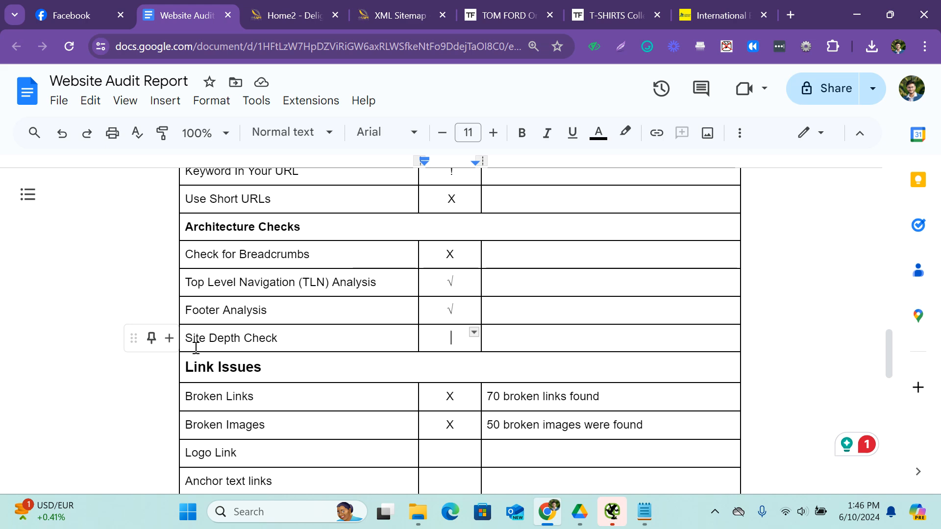
pyautogui.moveTo(338, 283); pyautogui.dragTo(552, 186)
pyautogui.click(294, 7)
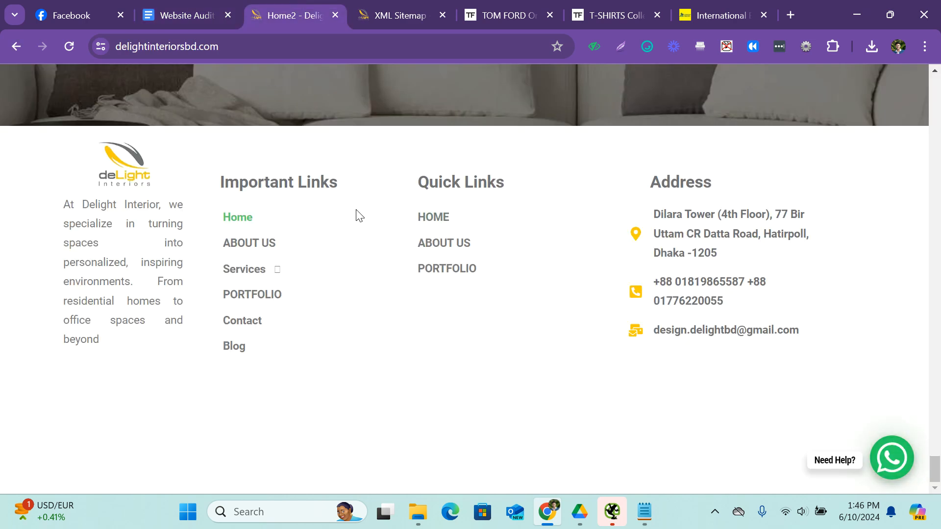
pyautogui.scroll(20, 406, 256)
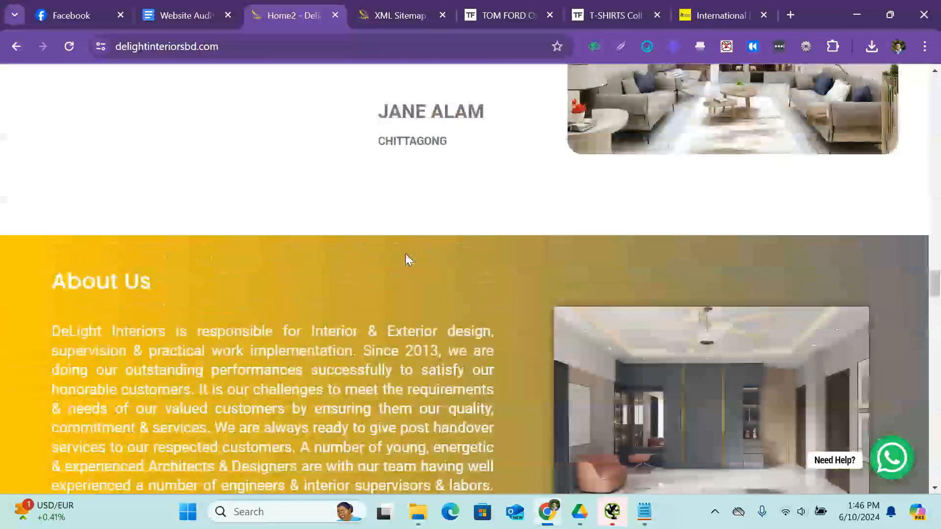
pyautogui.moveTo(935, 286); pyautogui.dragTo(906, 80)
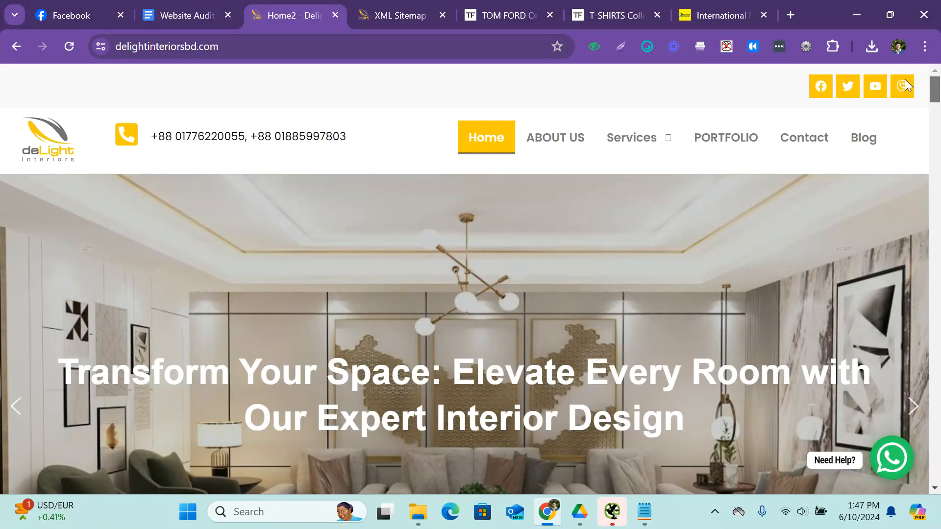
pyautogui.scroll(-15, 606, 220)
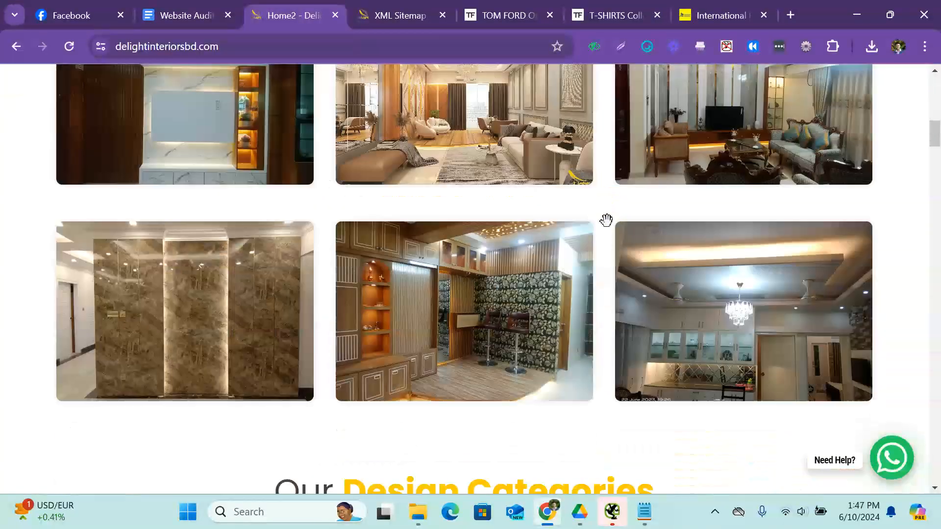
pyautogui.scroll(-15, 606, 220)
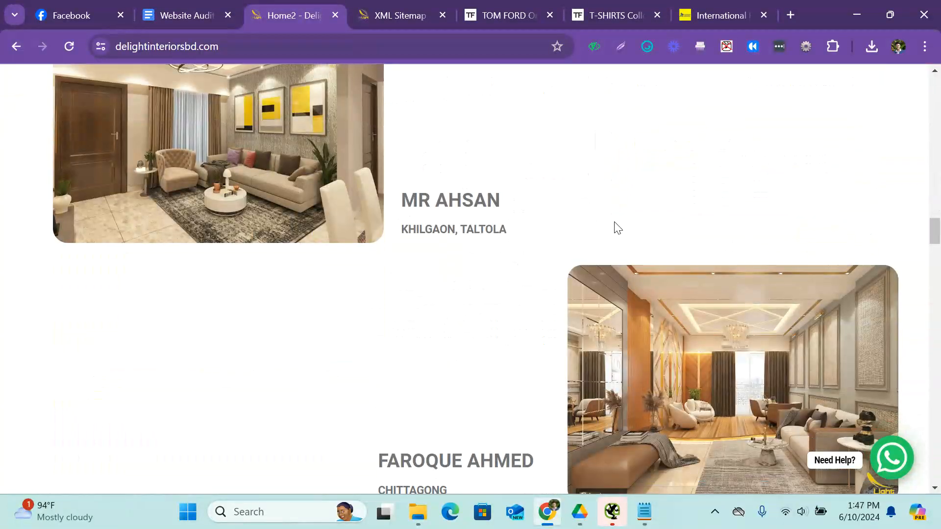
pyautogui.scroll(-20, 616, 225)
pyautogui.scroll(3, 615, 221)
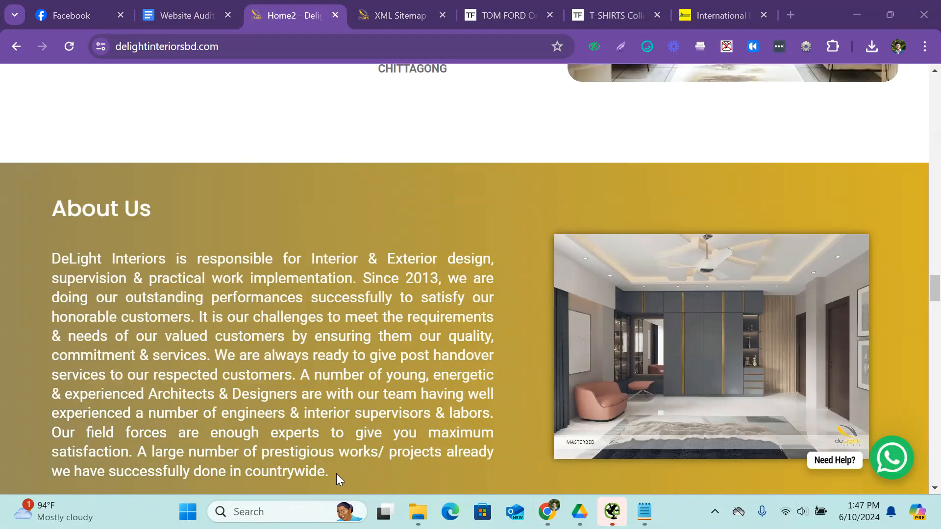
pyautogui.moveTo(336, 473); pyautogui.dragTo(51, 263)
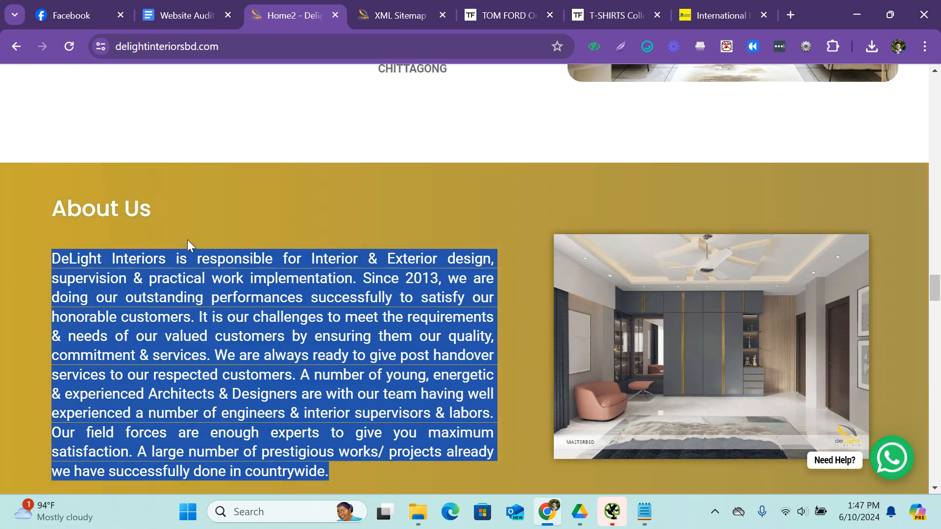
# Undo the accidental merging of table rows into the Keyword In Your URL cell of the audit report and select the Site Depth Check row.
pyautogui.click(202, 6)
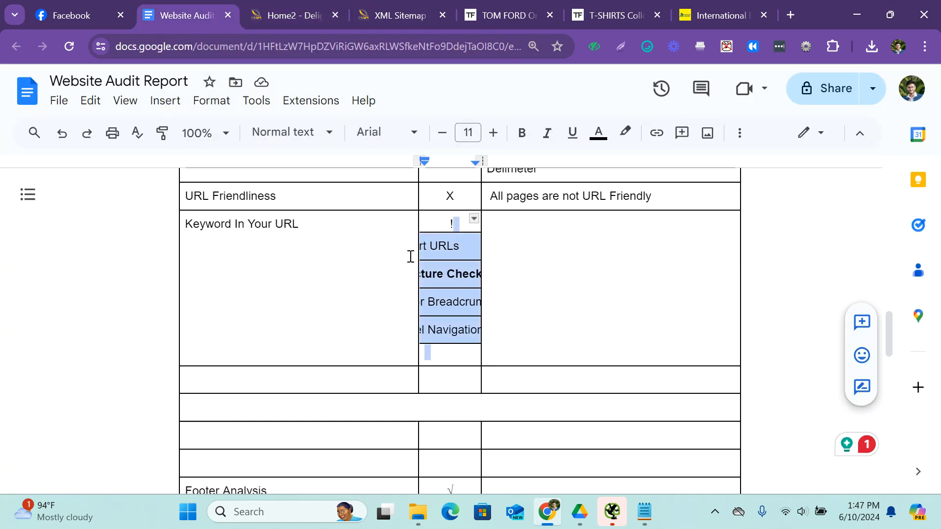
pyautogui.click(539, 273)
pyautogui.hotkey('ctrl', 'z')
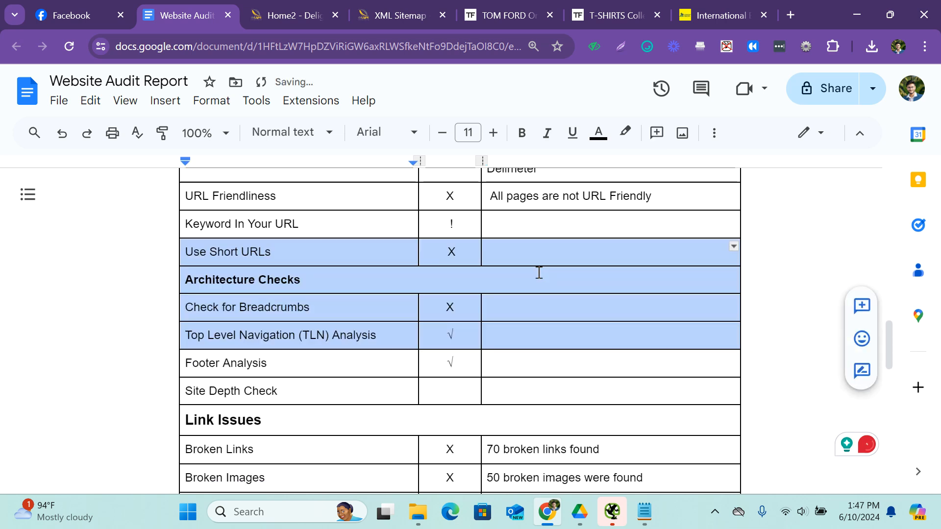
pyautogui.click(315, 260)
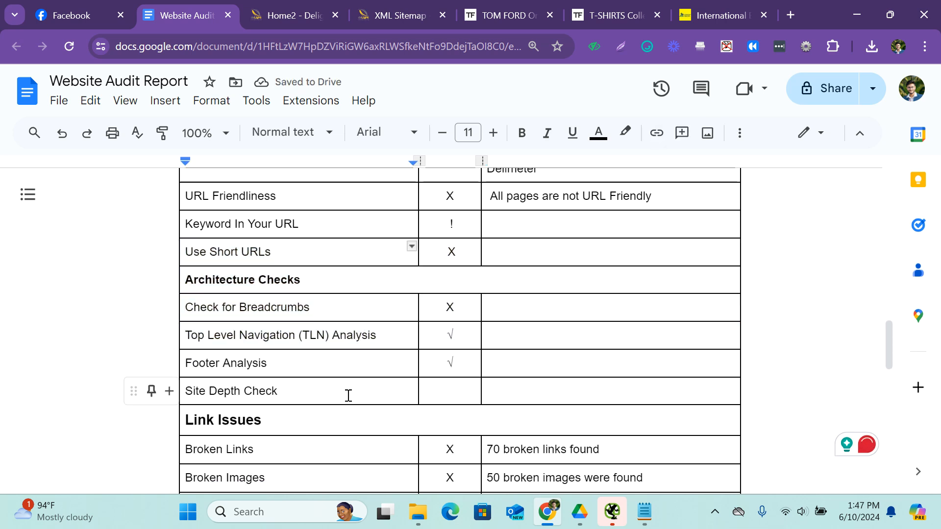
pyautogui.moveTo(347, 395); pyautogui.dragTo(493, 395)
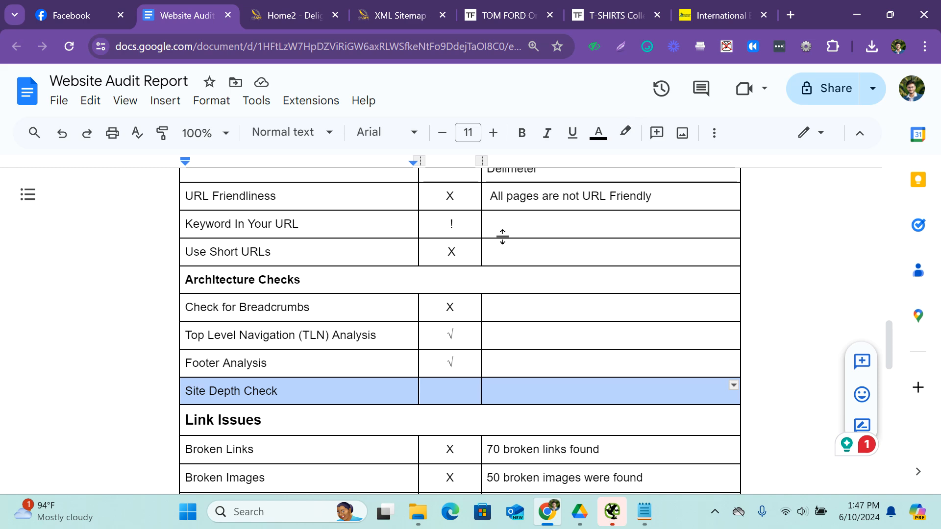
# Read through the About Us paragraph on the Delight Interiors homepage and look over the testimonials and project videos below it.
pyautogui.click(337, 6)
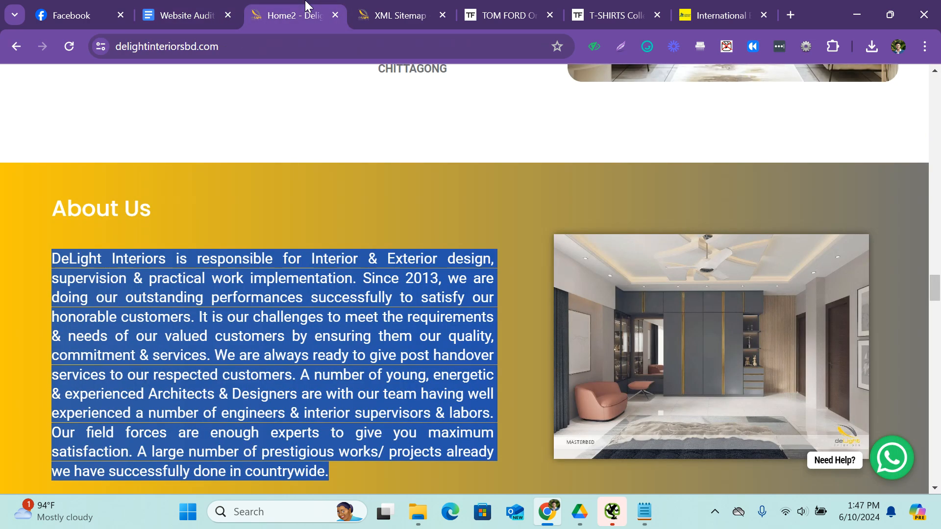
pyautogui.click(303, 301)
pyautogui.scroll(-2, 302, 301)
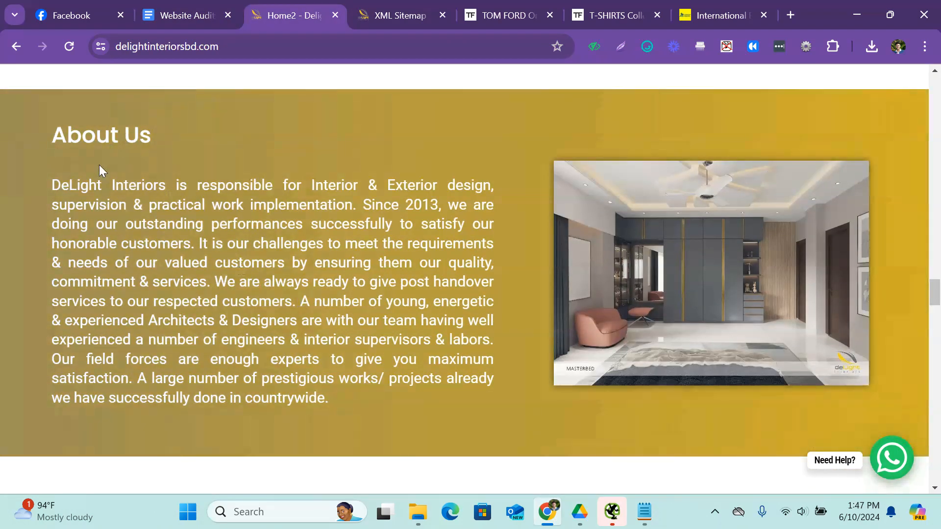
pyautogui.moveTo(80, 186); pyautogui.dragTo(302, 225)
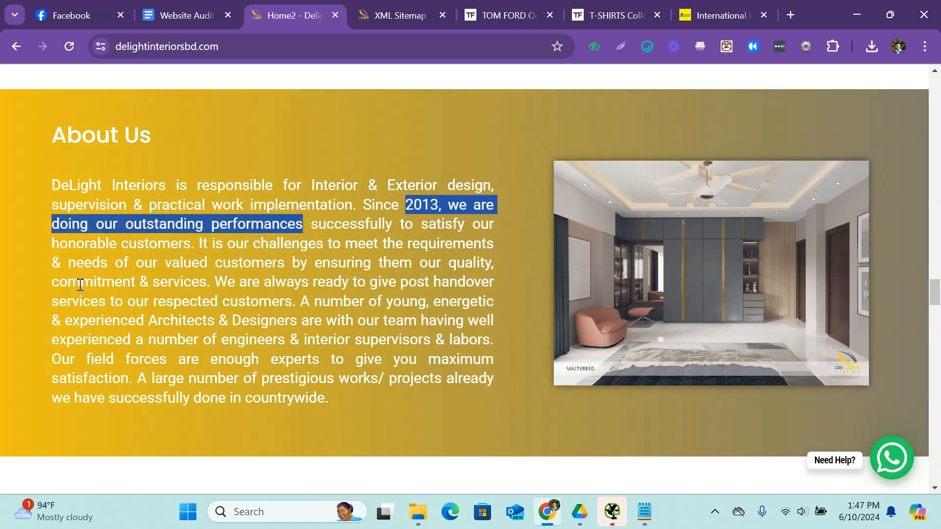
pyautogui.moveTo(78, 282); pyautogui.dragTo(269, 282)
pyautogui.moveTo(173, 321); pyautogui.dragTo(315, 321)
pyautogui.moveTo(152, 359); pyautogui.dragTo(278, 359)
pyautogui.moveTo(194, 398); pyautogui.dragTo(294, 398)
pyautogui.click(304, 398)
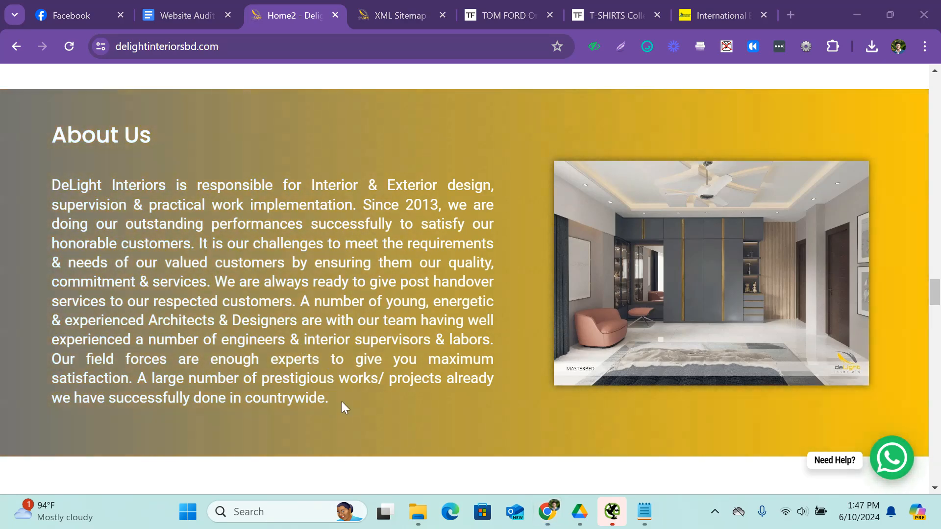
pyautogui.moveTo(342, 402); pyautogui.dragTo(51, 182)
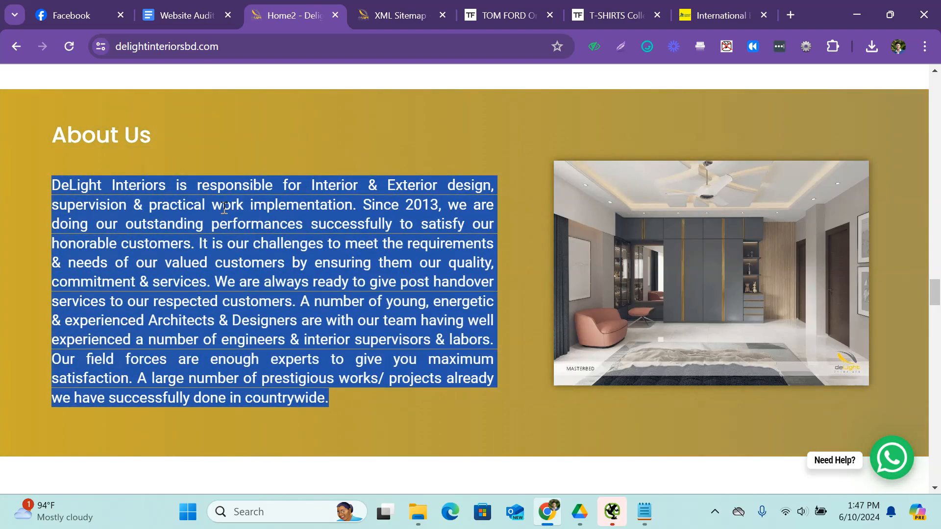
pyautogui.scroll(-6, 236, 220)
pyautogui.scroll(-6, 235, 220)
pyautogui.scroll(5, 243, 218)
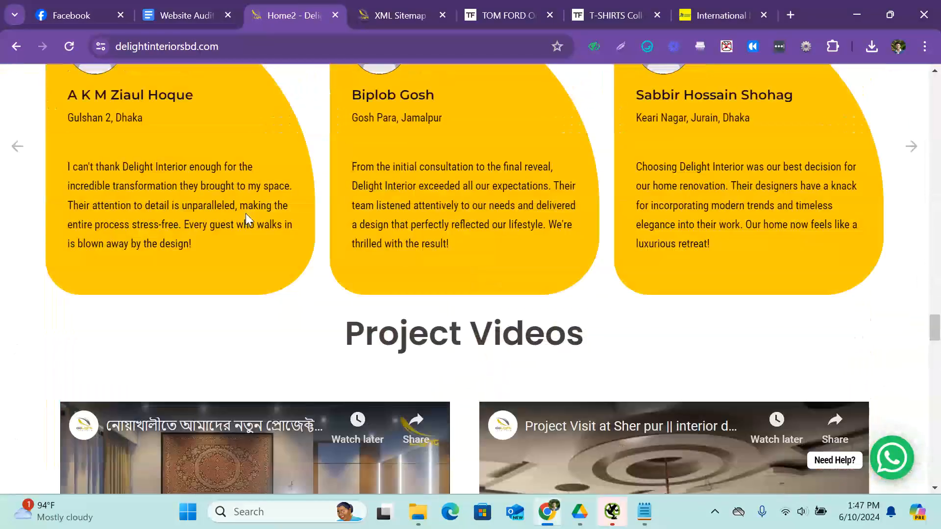
# Copy the X mark from the Check for Breadcrumbs row into the Site Depth Check status cell of the audit report.
pyautogui.click(186, 15)
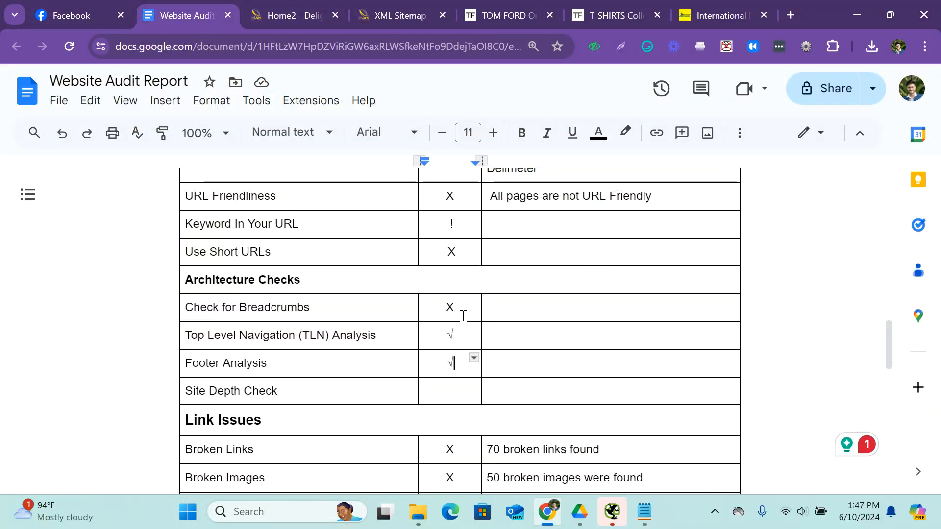
pyautogui.doubleClick(449, 307)
pyautogui.hotkey('ctrl', 'c')
pyautogui.click(459, 389)
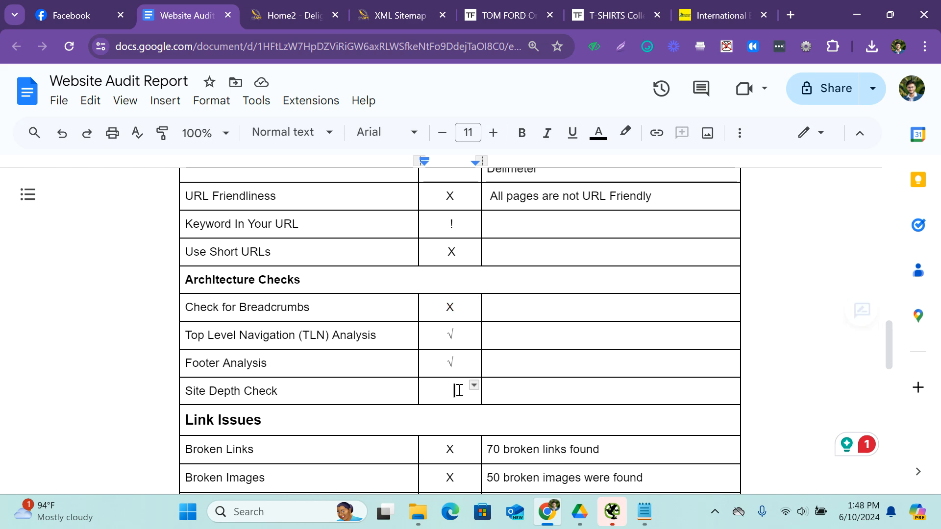
pyautogui.hotkey('ctrl', 'v')
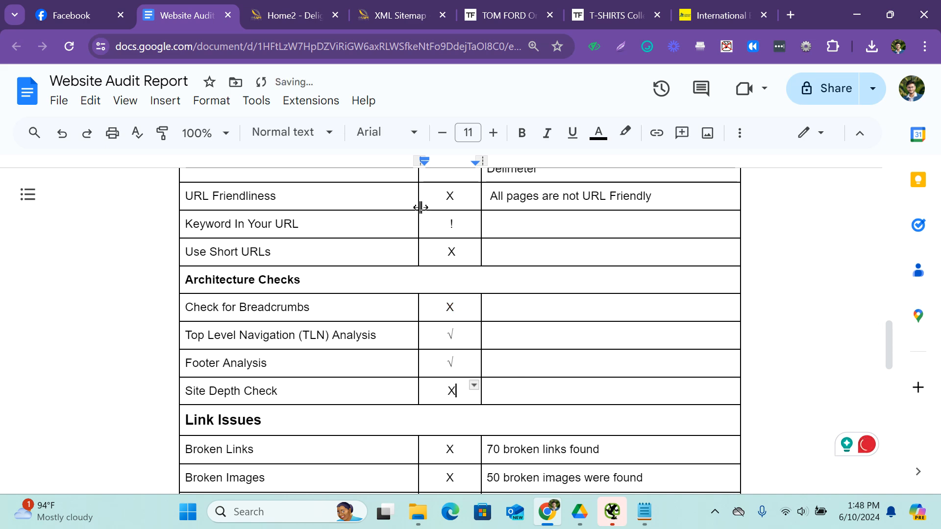
# Look over the homepage's About Us section again and review the report's URL Analysis and Architecture Checks marks.
pyautogui.click(293, 15)
pyautogui.scroll(10, 201, 272)
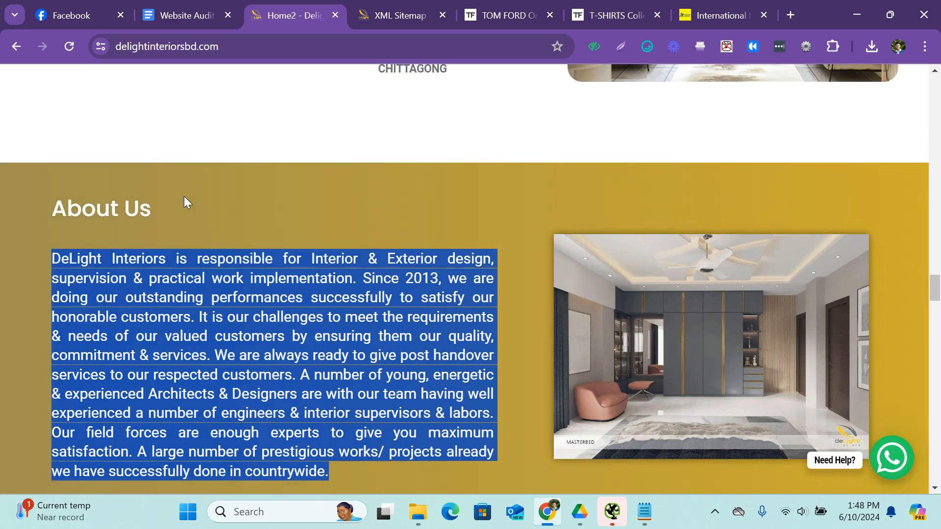
pyautogui.click(188, 4)
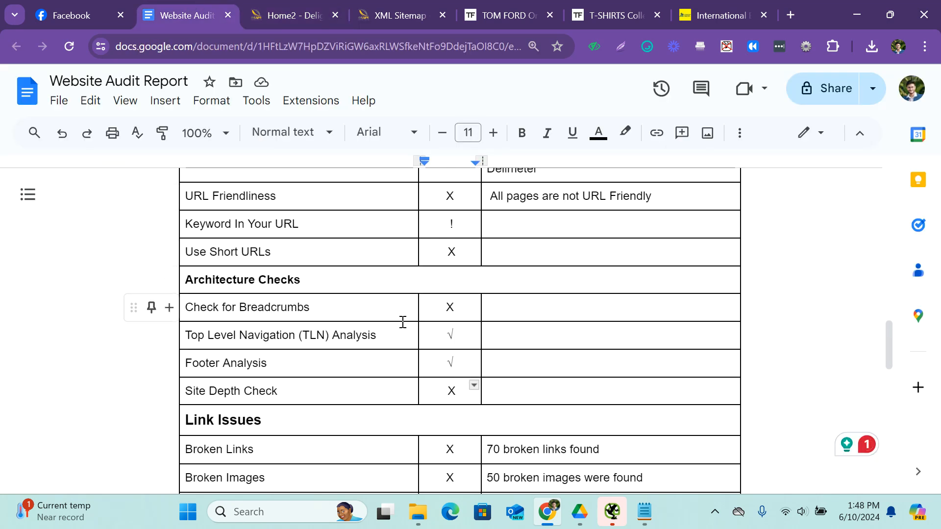
pyautogui.scroll(-3, 401, 321)
pyautogui.scroll(3, 292, 265)
pyautogui.scroll(-15, 325, 319)
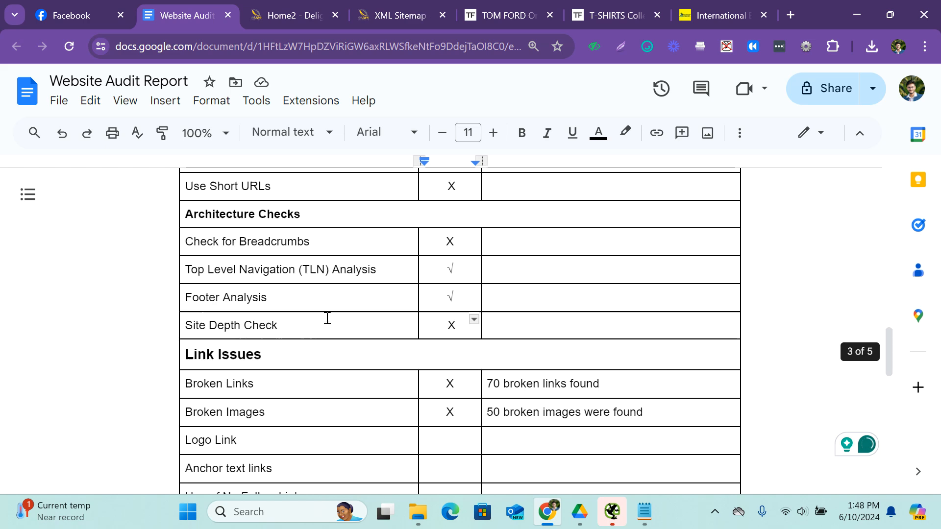
pyautogui.scroll(12, 326, 319)
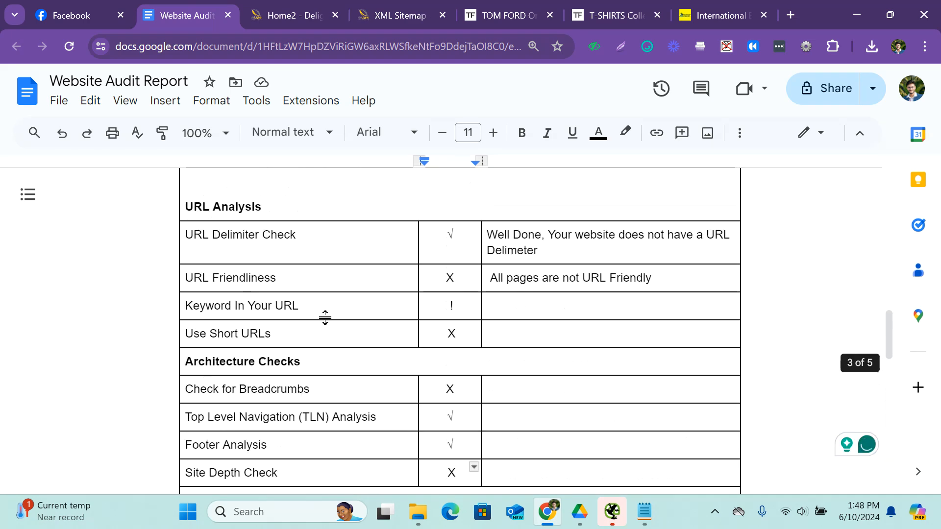
# Switch to Screaming Frog SEO Spider, filter the page titles to Duplicate and export them as page_titles_duplicate.csv.
pyautogui.click(618, 523)
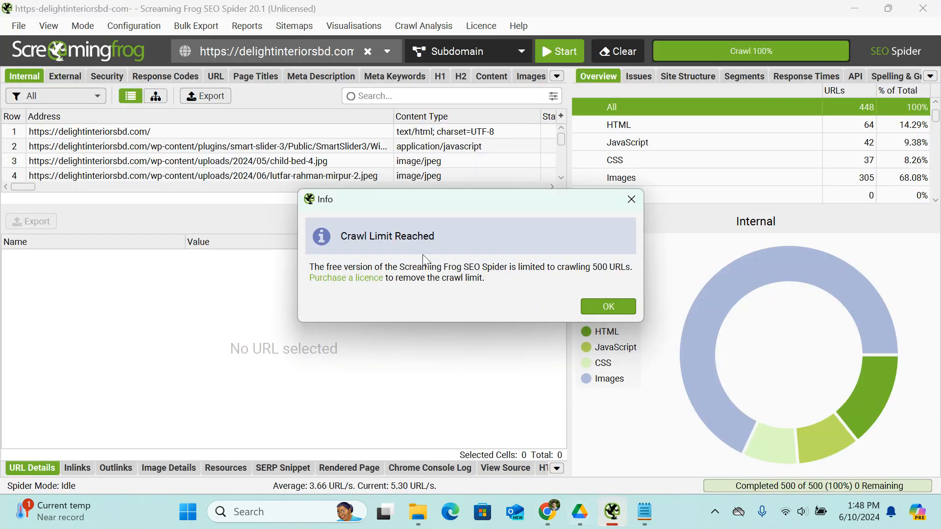
pyautogui.click(631, 200)
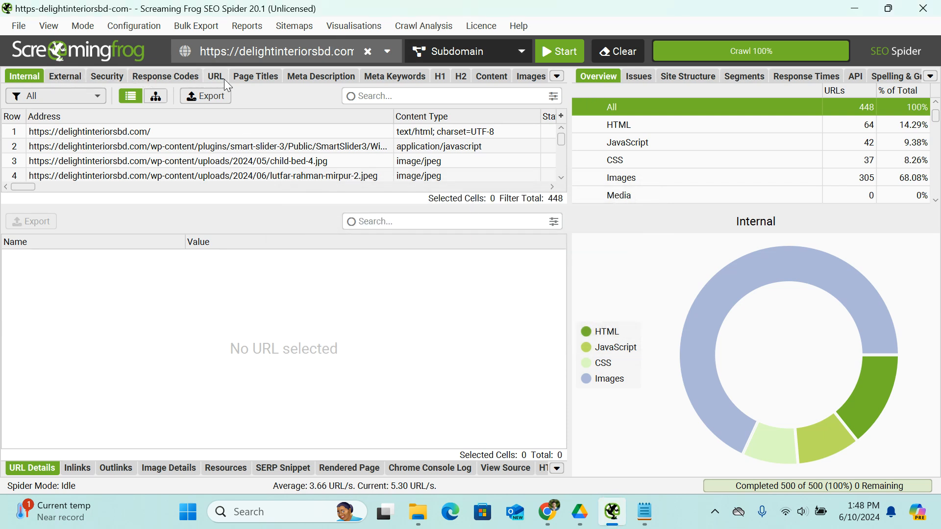
pyautogui.click(259, 77)
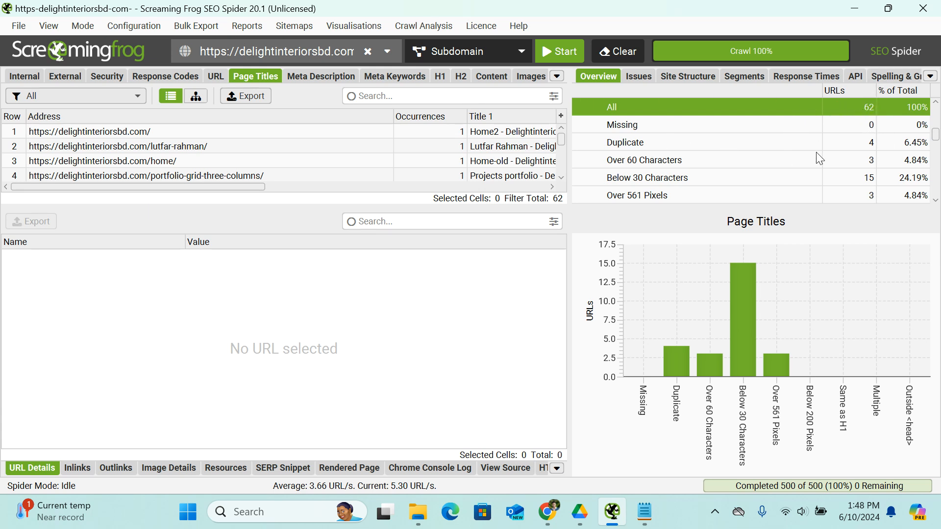
pyautogui.click(870, 145)
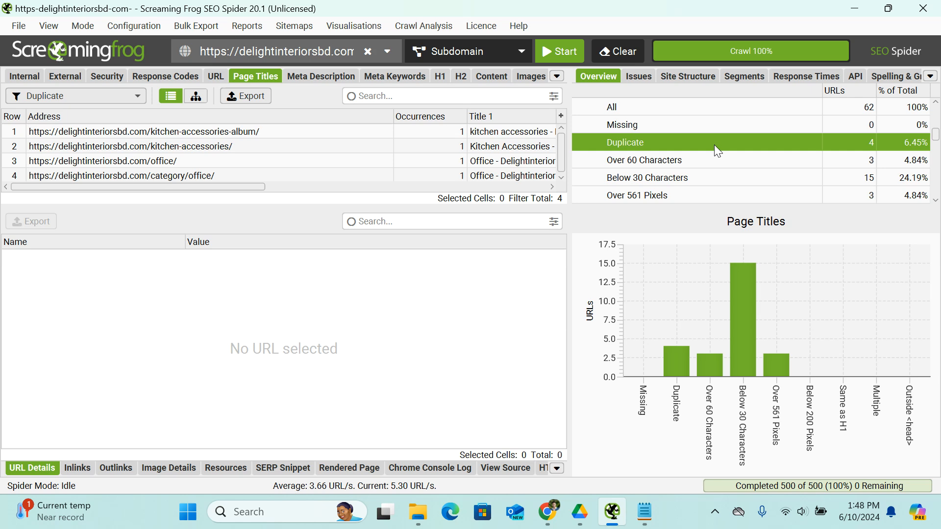
pyautogui.scroll(-1, 217, 162)
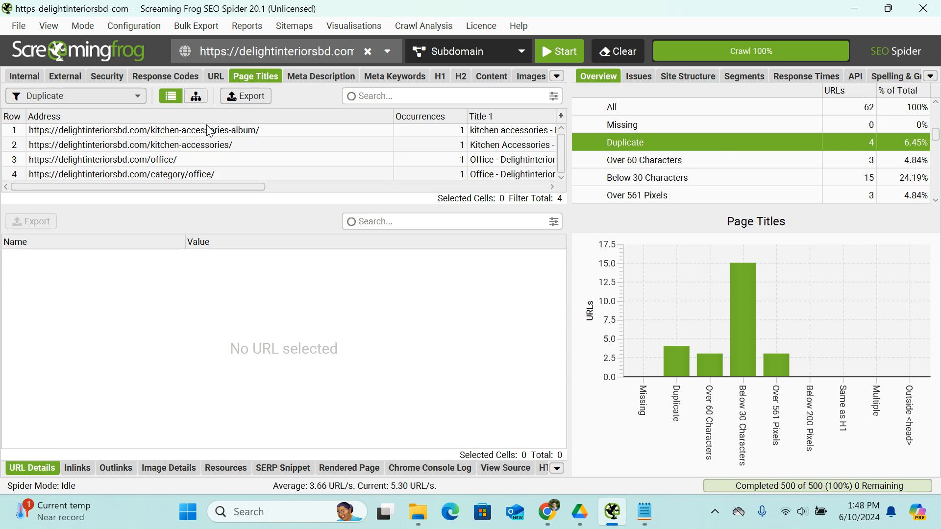
pyautogui.click(258, 97)
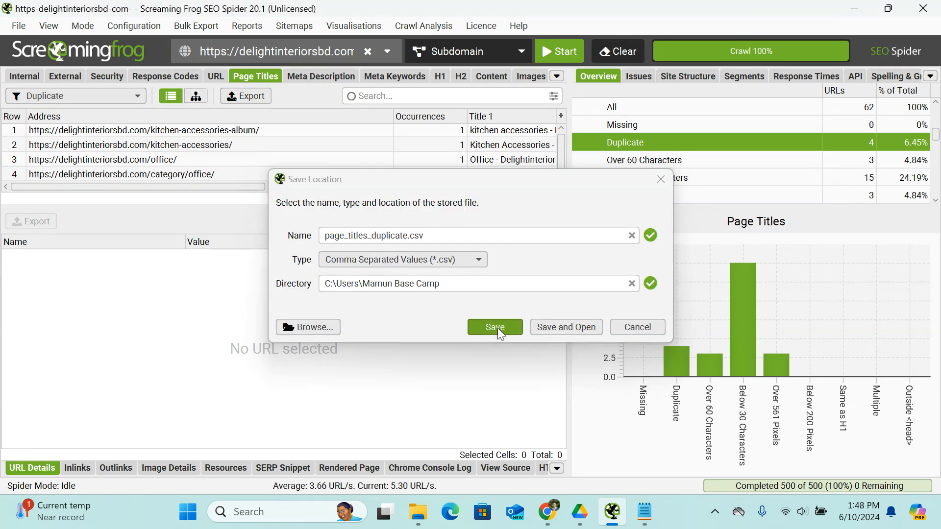
pyautogui.click(498, 328)
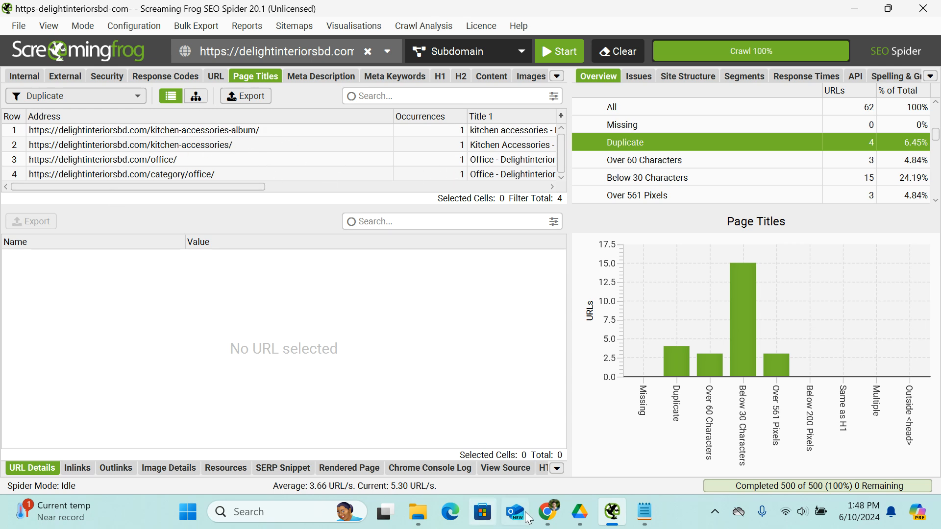
# Return to the audit report in Chrome and review the Missing and Duplicate Meta Title rows.
pyautogui.click(548, 512)
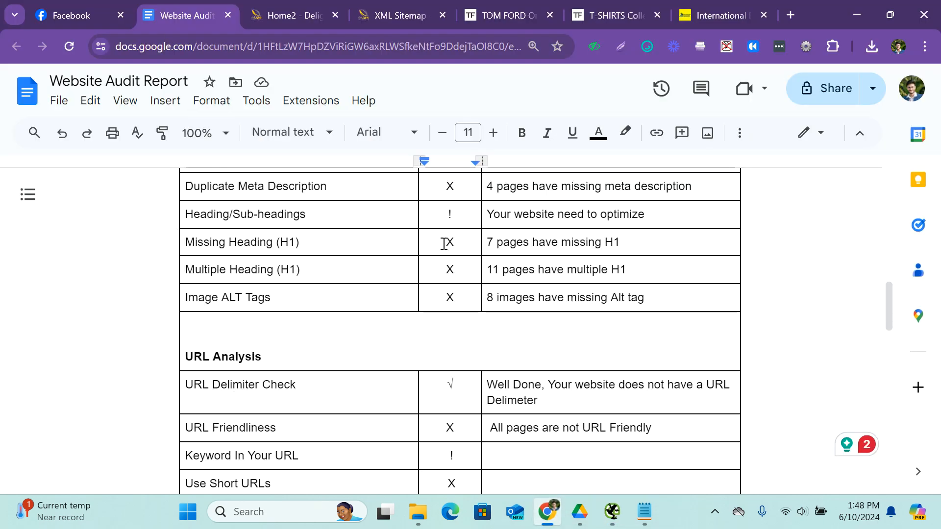
pyautogui.scroll(6, 443, 243)
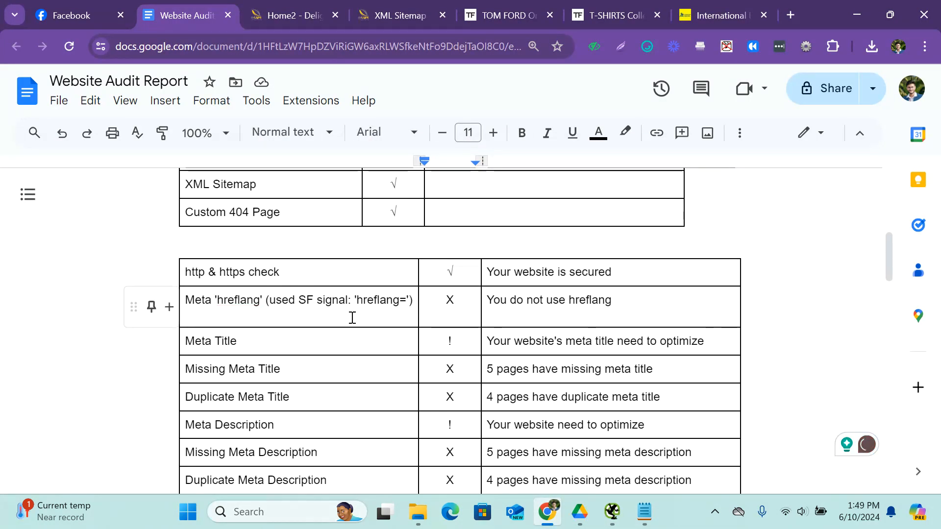
pyautogui.scroll(-2, 352, 317)
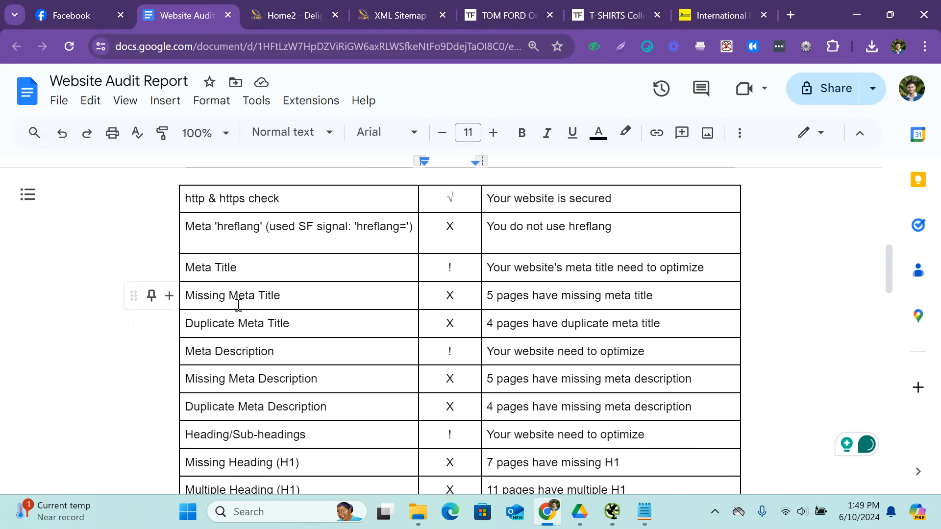
# Set the Missing Meta Title count to 0 pages and replace its X with the check mark copied from the http & https check row.
pyautogui.click(494, 299)
pyautogui.press('BackSpace')
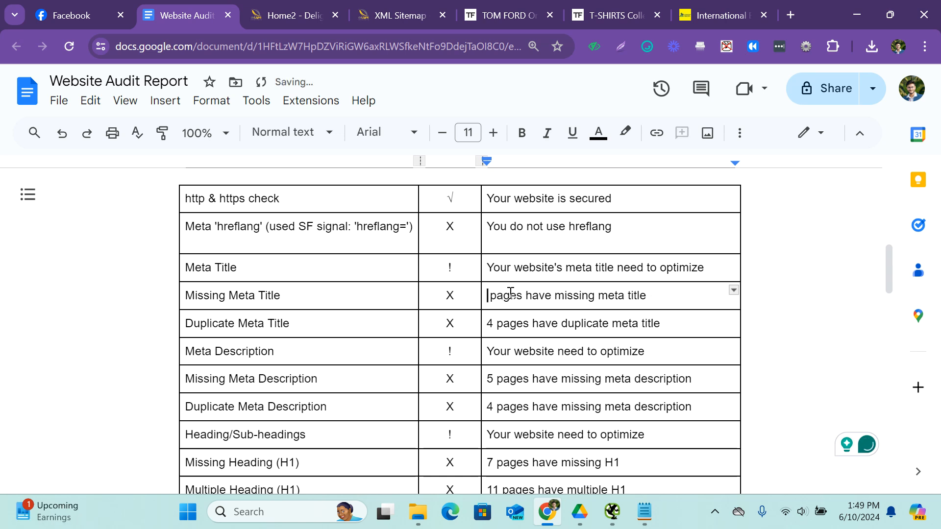
pyautogui.write('0')
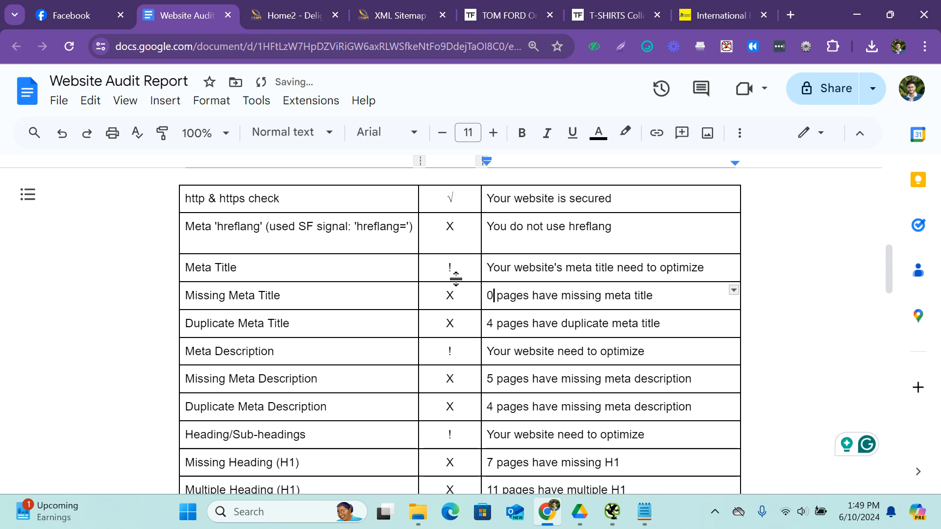
pyautogui.doubleClick(452, 199)
pyautogui.hotkey('ctrl', 'c')
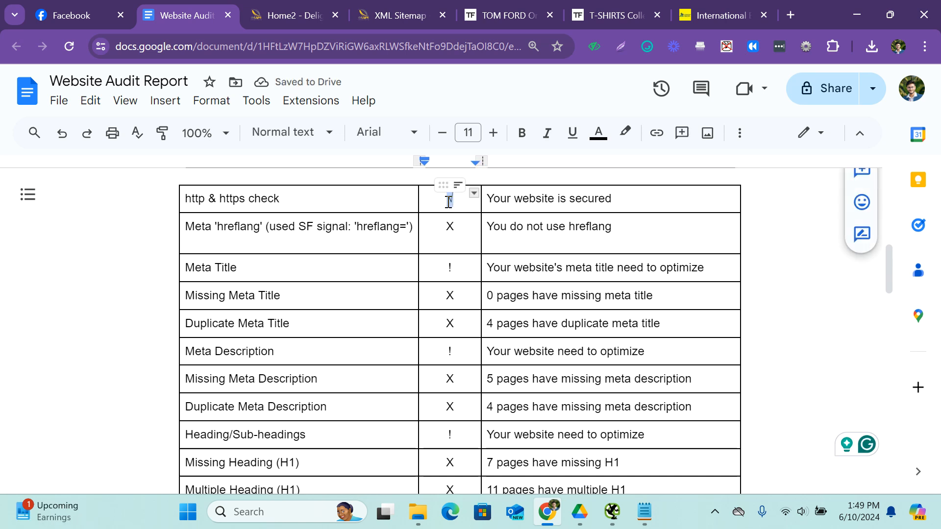
pyautogui.doubleClick(450, 296)
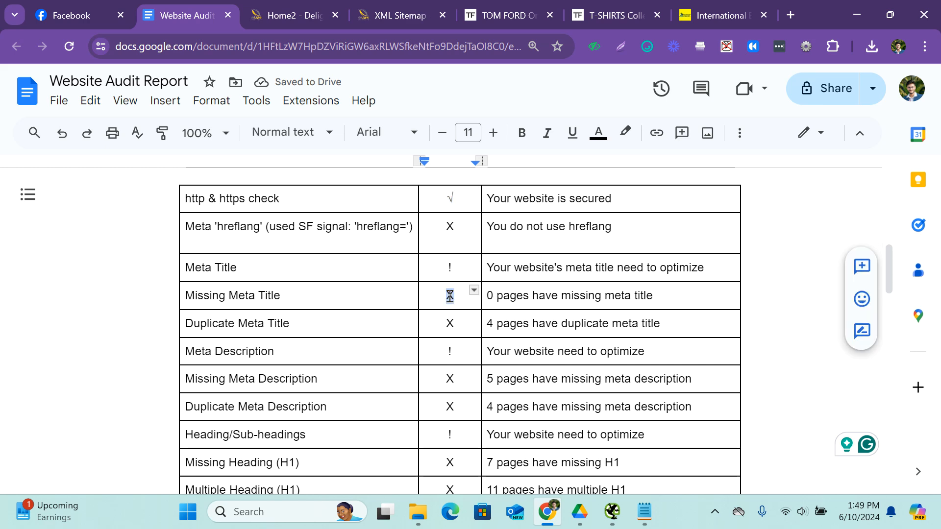
pyautogui.hotkey('ctrl', 'v')
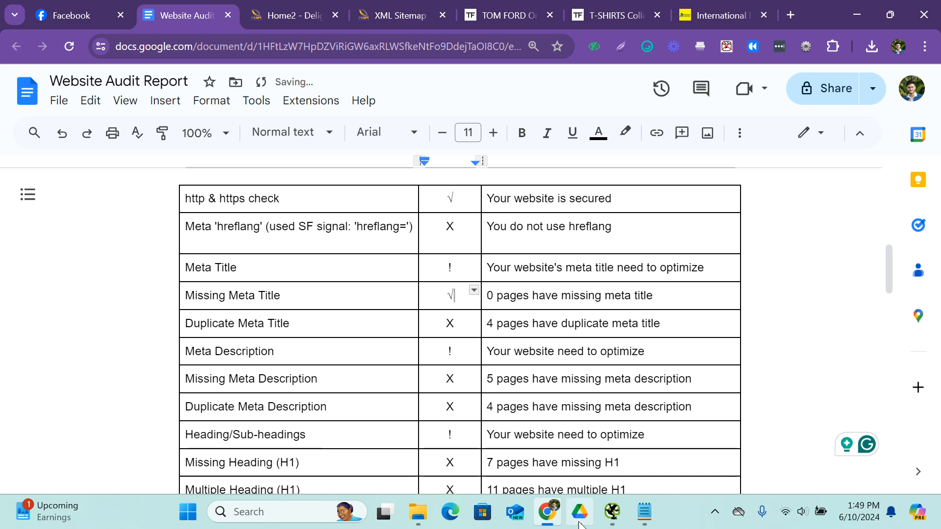
# Switch to Screaming Frog SEO Spider and examine the meta descriptions filtered to Missing and to Duplicate.
pyautogui.click(611, 511)
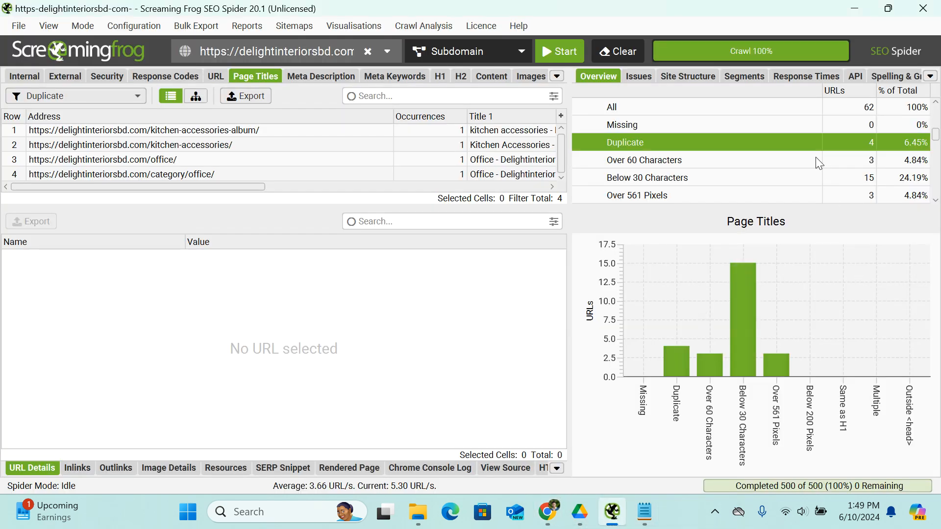
pyautogui.click(319, 76)
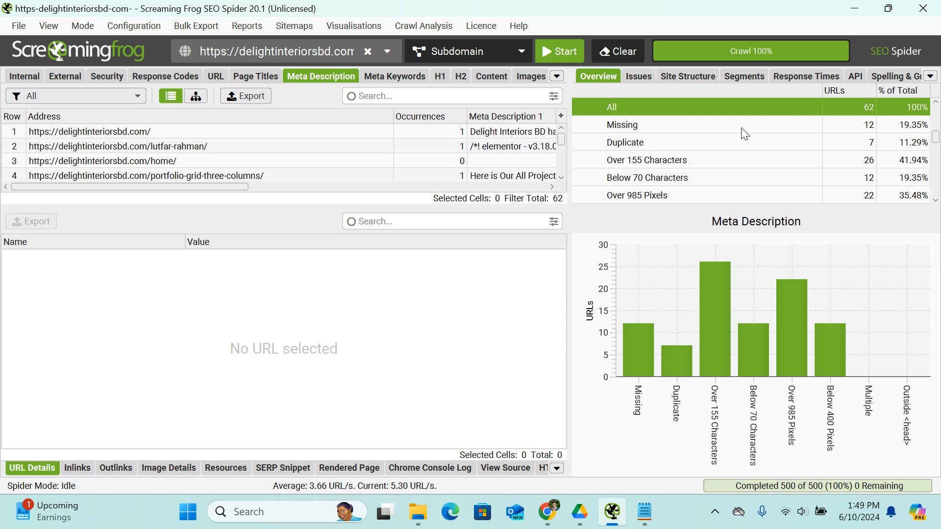
pyautogui.click(758, 130)
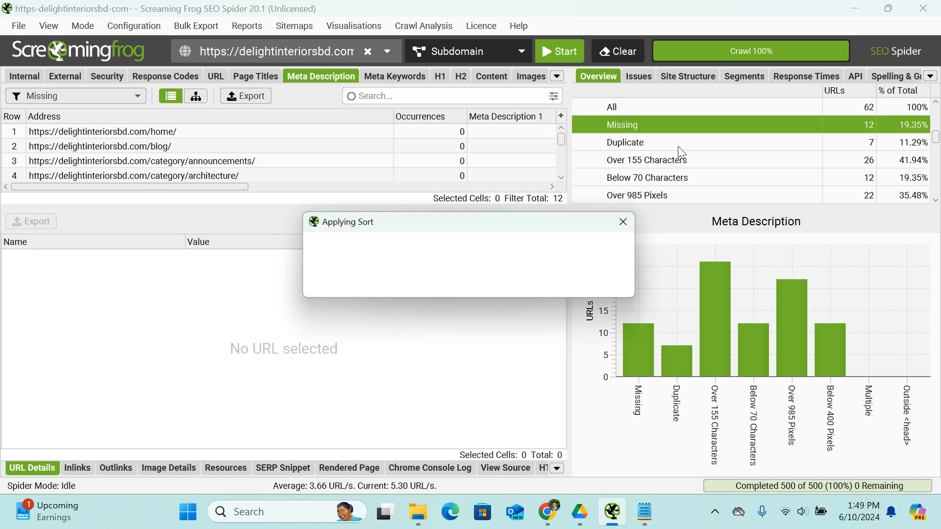
pyautogui.click(626, 143)
pyautogui.scroll(-1, 196, 156)
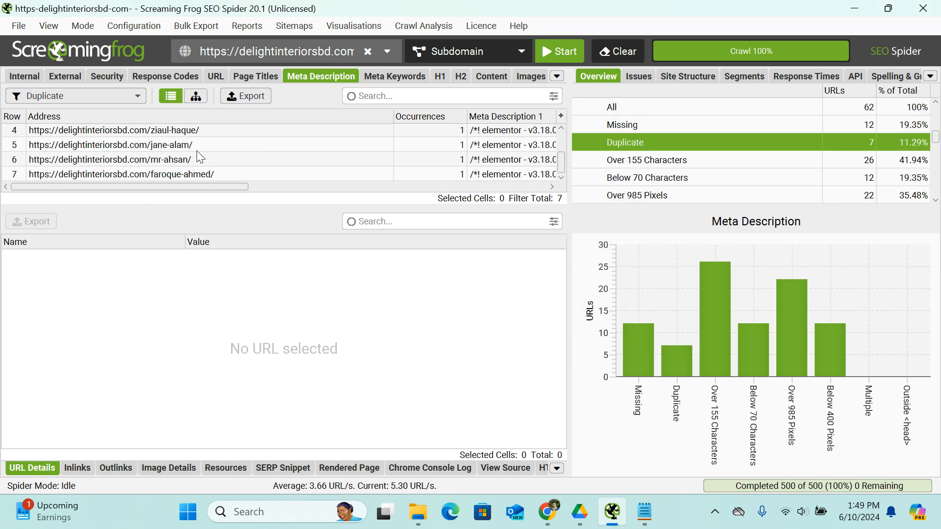
pyautogui.scroll(1, 197, 152)
pyautogui.scroll(-1, 197, 152)
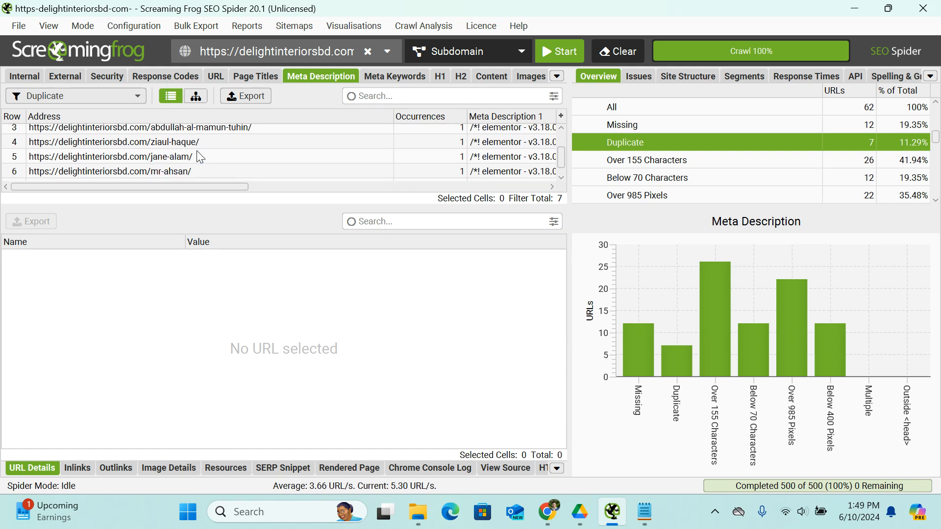
pyautogui.scroll(-1, 199, 150)
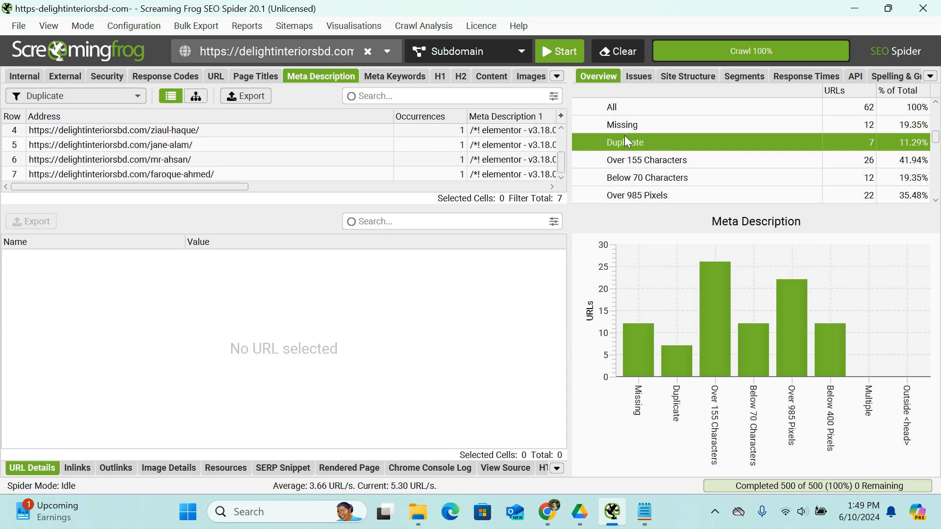
pyautogui.scroll(1, 299, 162)
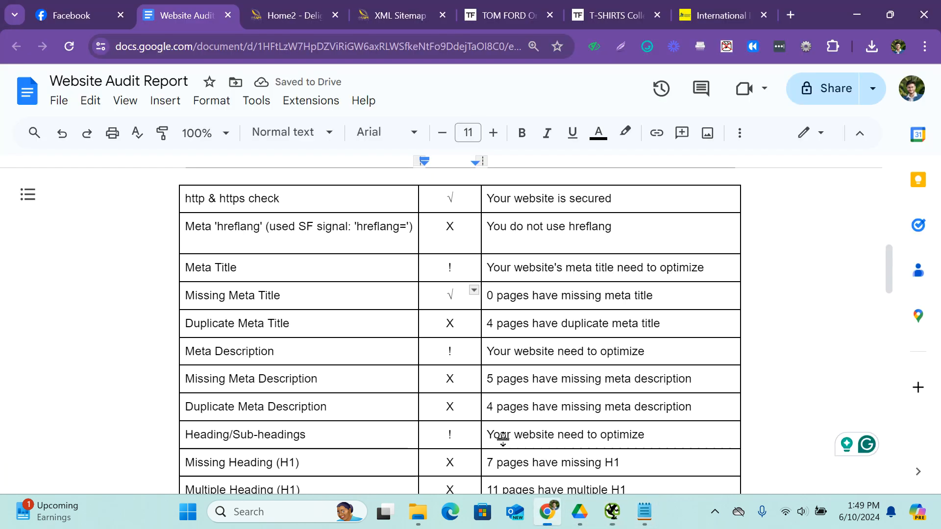
# Return to the audit report in Chrome and set the Missing Meta Description count to 12 pages and the Duplicate Meta Description count to 7.
pyautogui.click(548, 511)
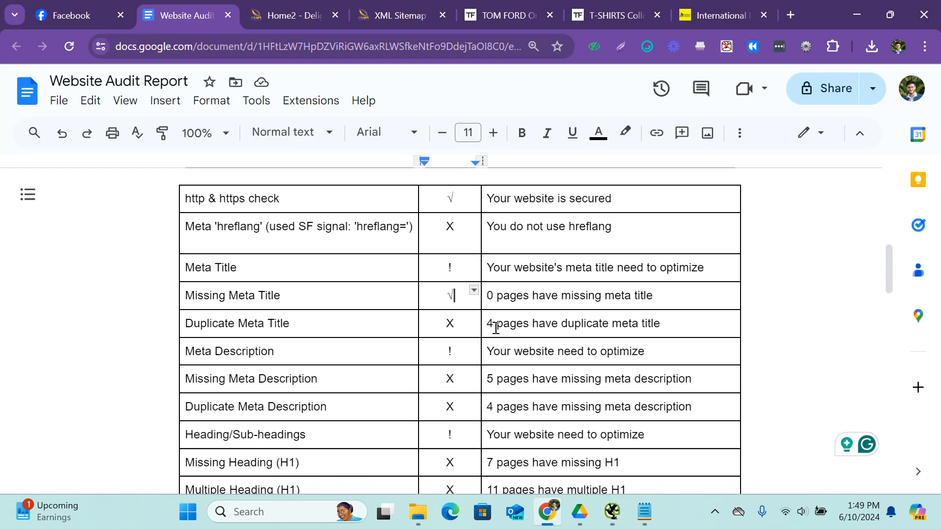
pyautogui.click(494, 381)
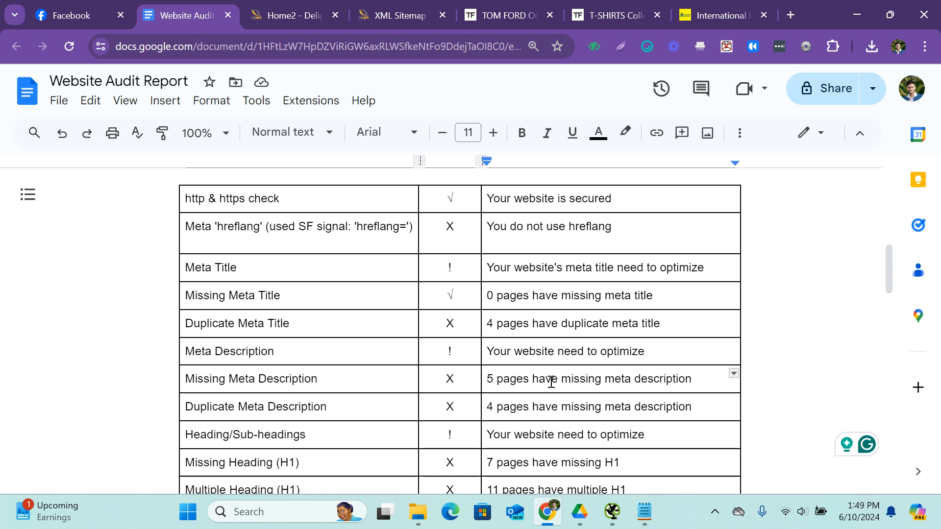
pyautogui.press('BackSpace')
pyautogui.write('12')
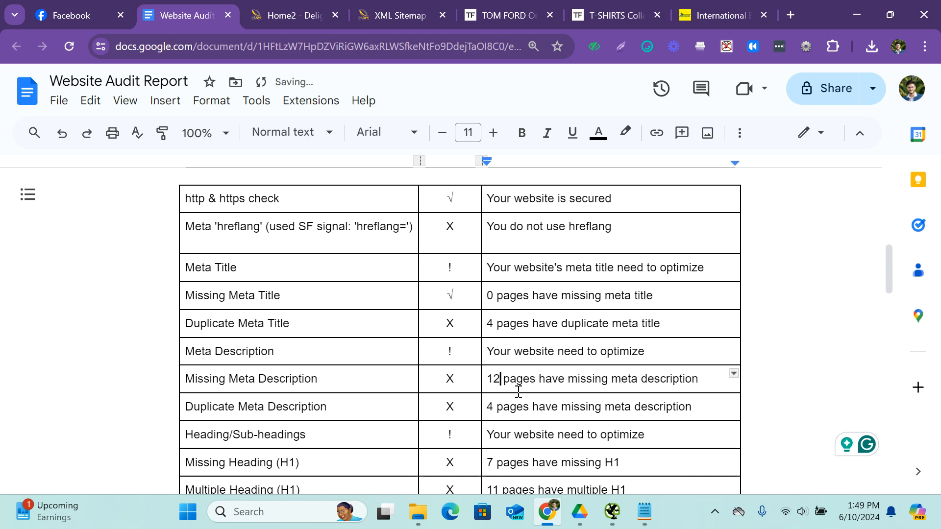
pyautogui.click(494, 409)
pyautogui.press('BackSpace')
pyautogui.press('BackSpace')
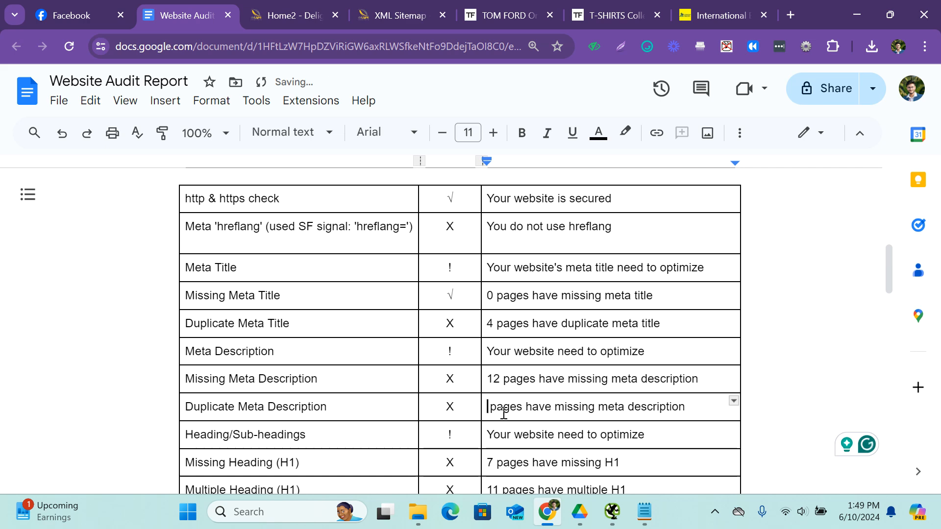
pyautogui.write('7')
# Check the report's H1 rows, then switch to Screaming Frog SEO Spider and examine the Missing and Duplicate H1 results.
pyautogui.scroll(-2, 564, 367)
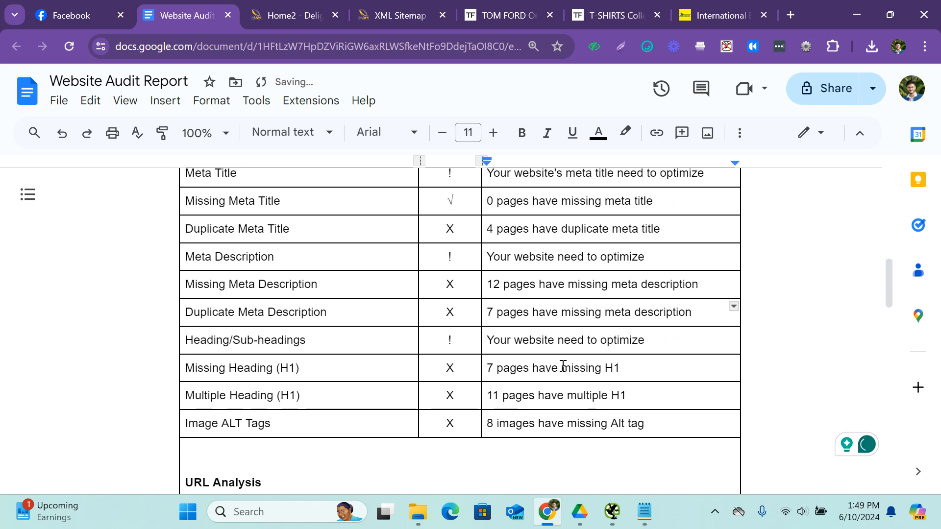
pyautogui.scroll(-1, 563, 366)
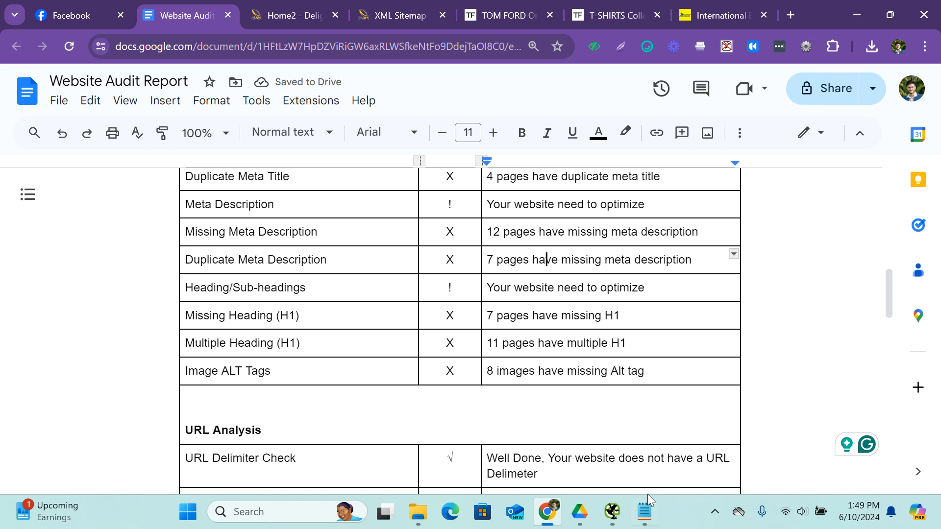
pyautogui.click(612, 512)
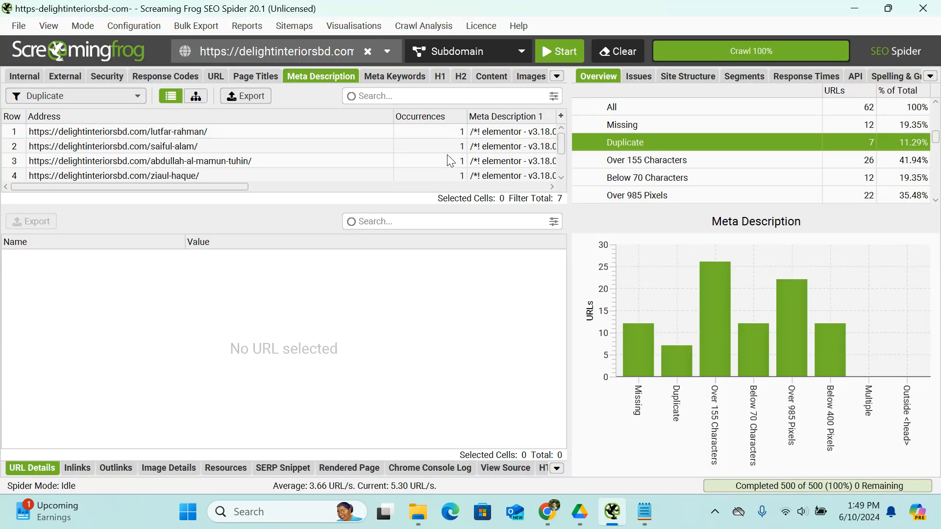
pyautogui.click(440, 76)
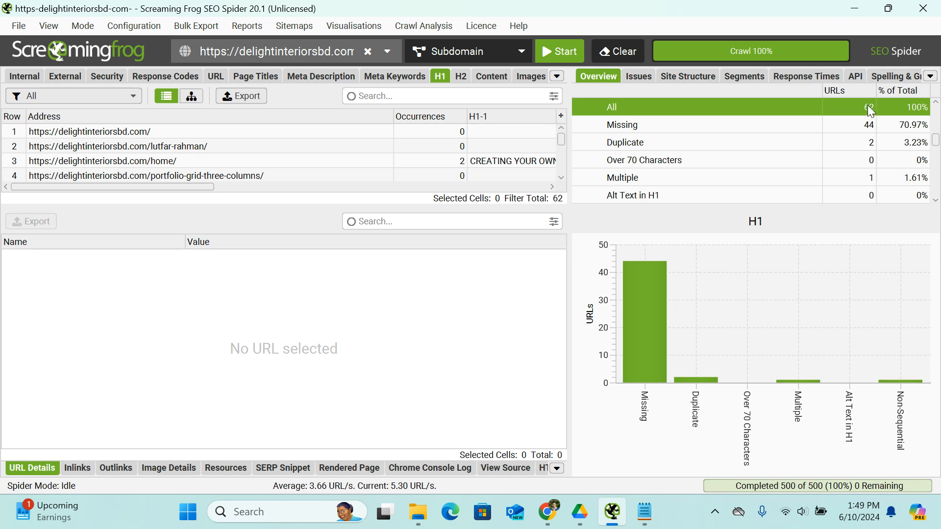
pyautogui.click(718, 126)
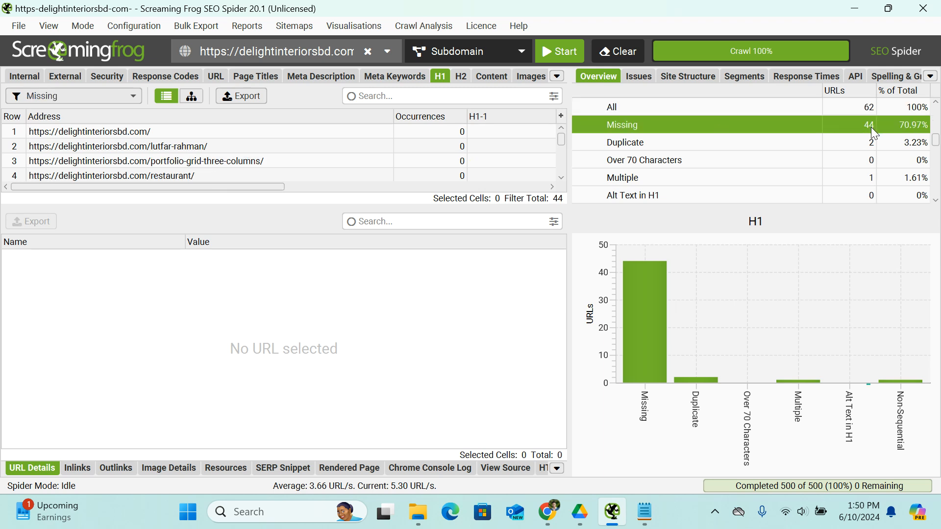
pyautogui.click(871, 143)
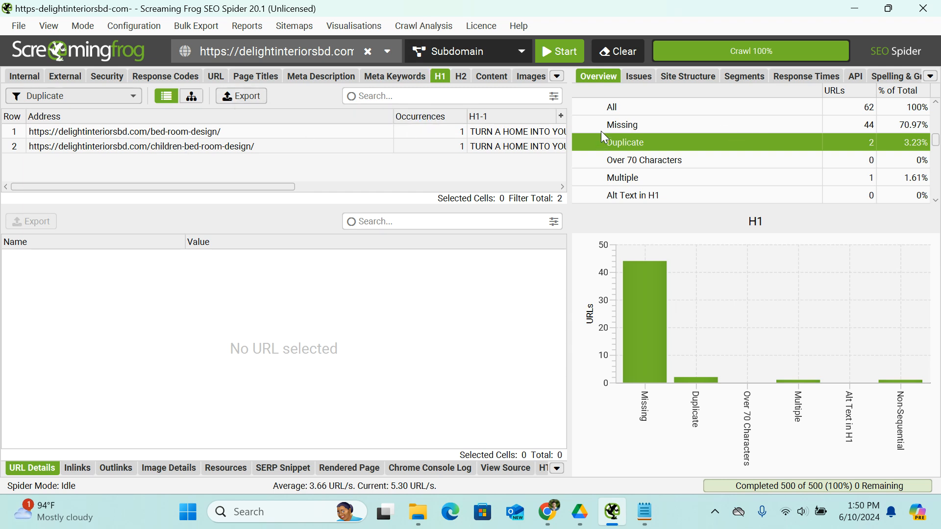
# Back in the audit report in Chrome, set the Missing Heading (H1) count to 44 pages and the Multiple Heading (H1) count to 2.
pyautogui.click(547, 512)
pyautogui.click(493, 316)
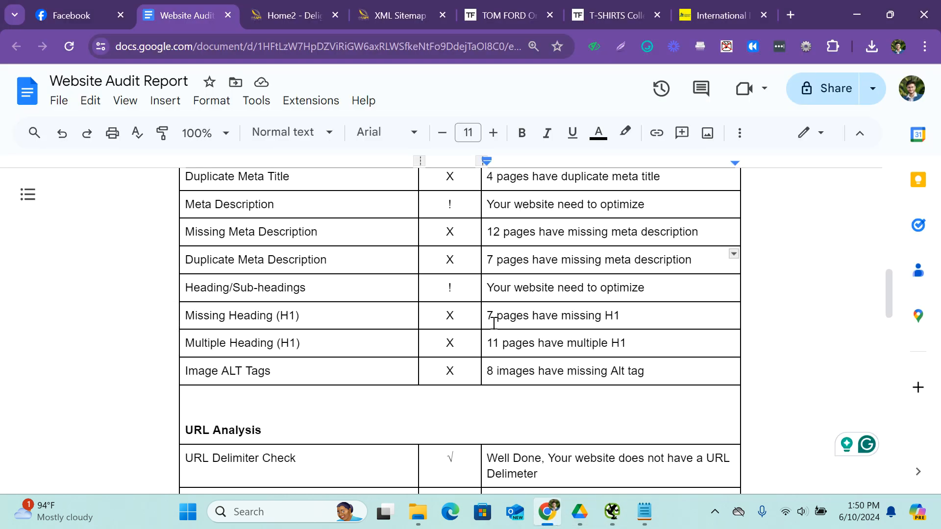
pyautogui.press('BackSpace')
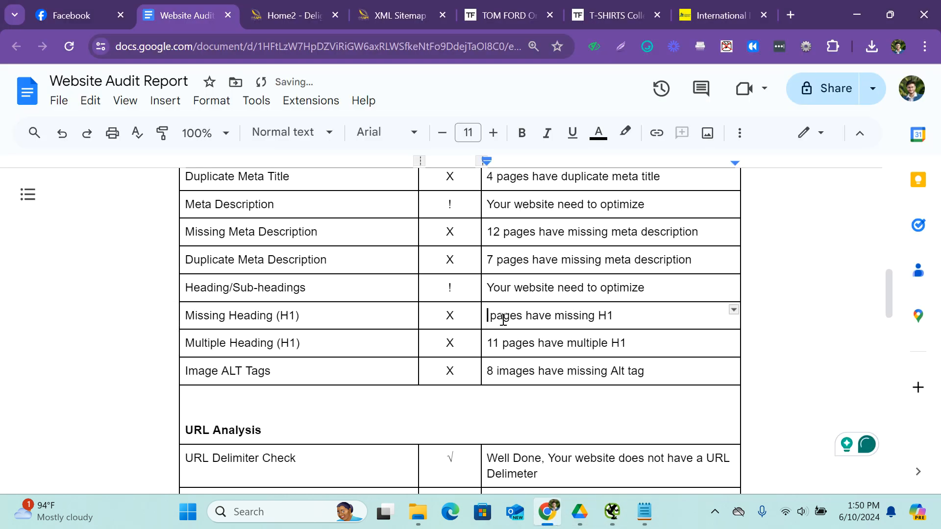
pyautogui.write('44')
pyautogui.click(497, 341)
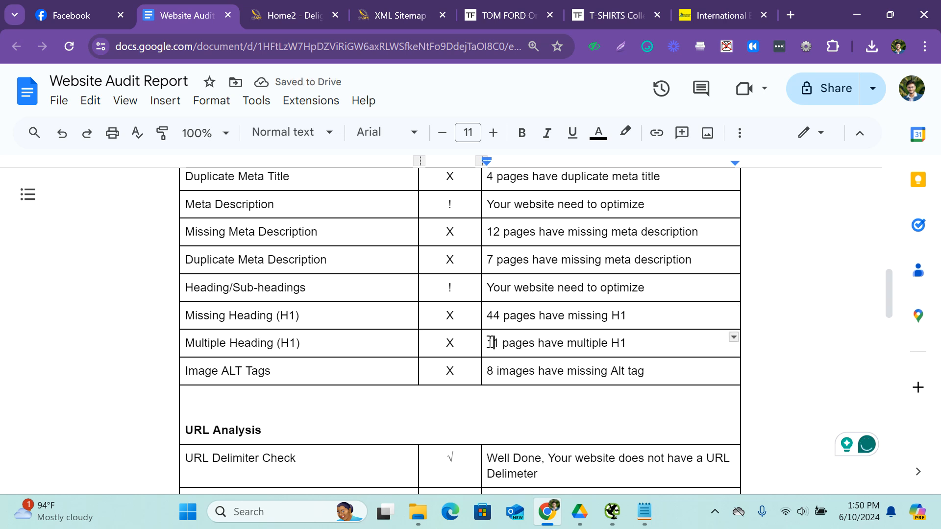
pyautogui.press('BackSpace')
pyautogui.press('BackSpace')
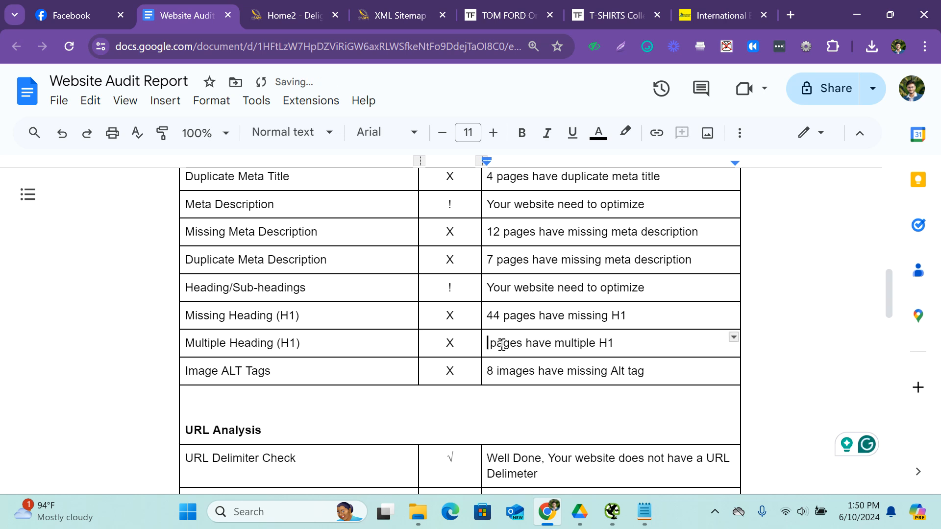
pyautogui.write('2')
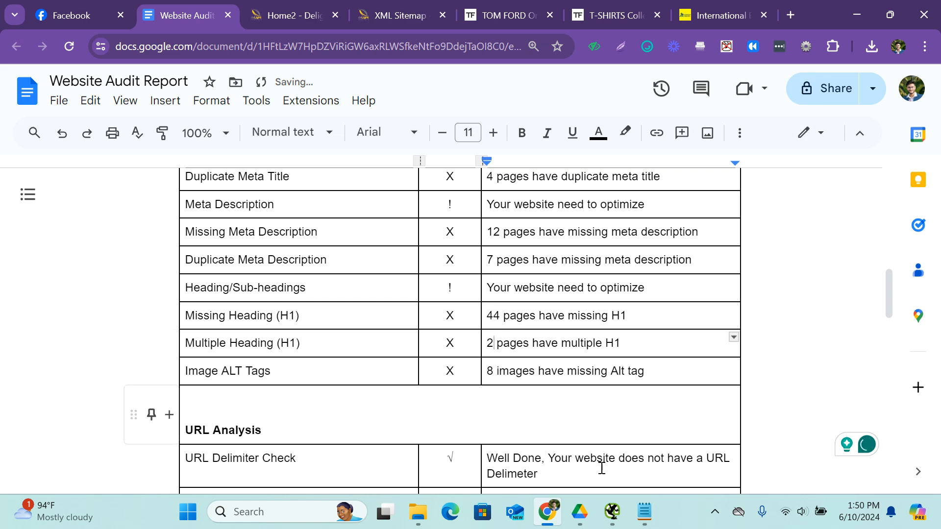
# Switch to Screaming Frog SEO Spider, filter the crawled images to Missing Alt Text and look through the list.
pyautogui.click(612, 512)
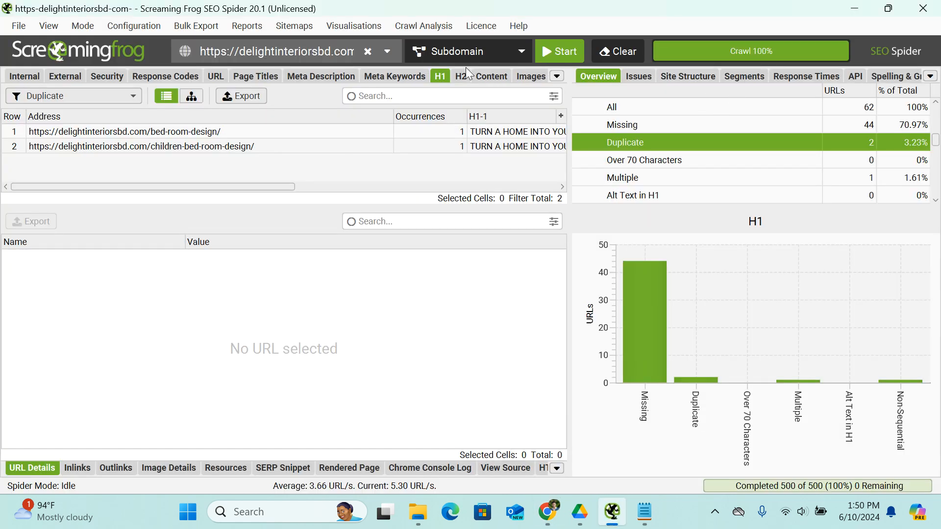
pyautogui.click(529, 77)
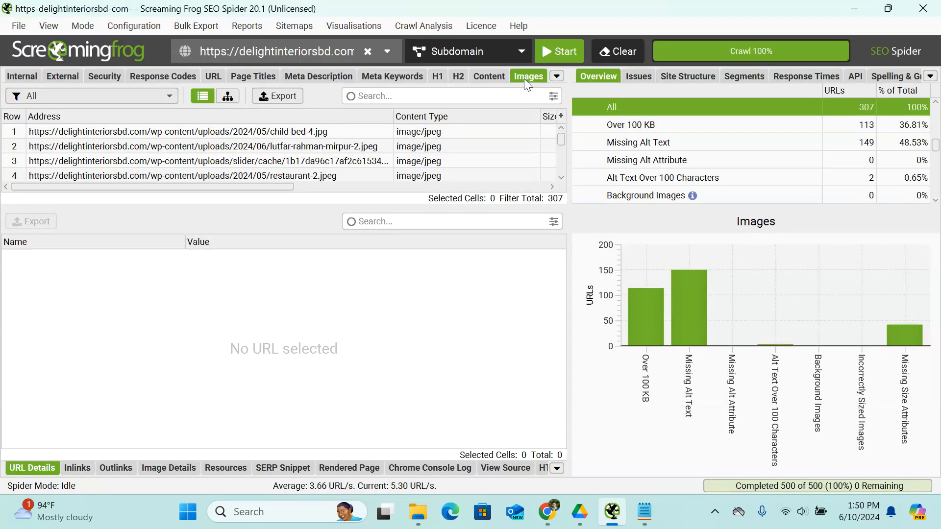
pyautogui.click(721, 145)
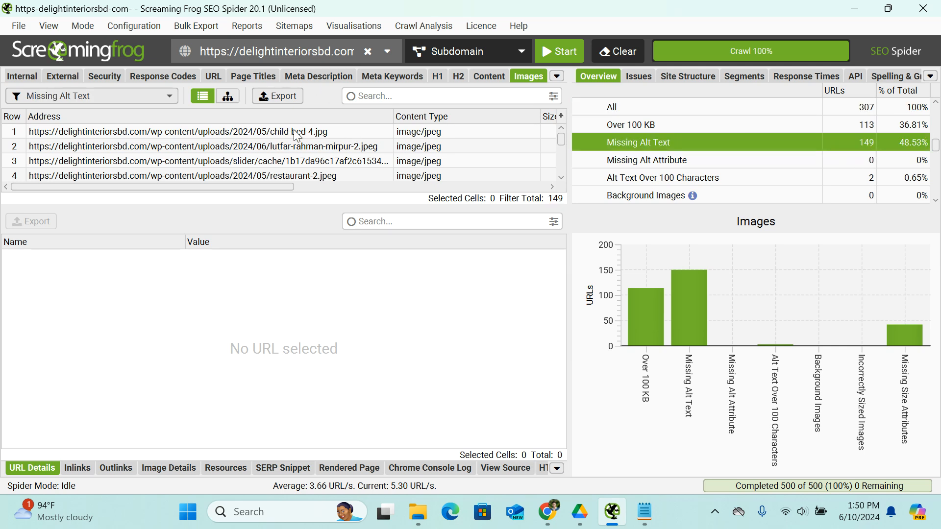
pyautogui.scroll(-10, 297, 136)
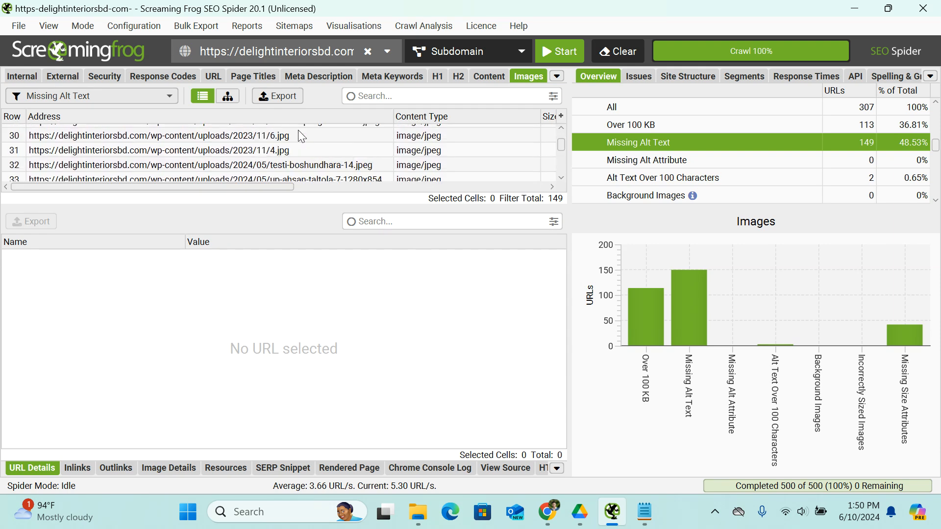
pyautogui.scroll(10, 300, 135)
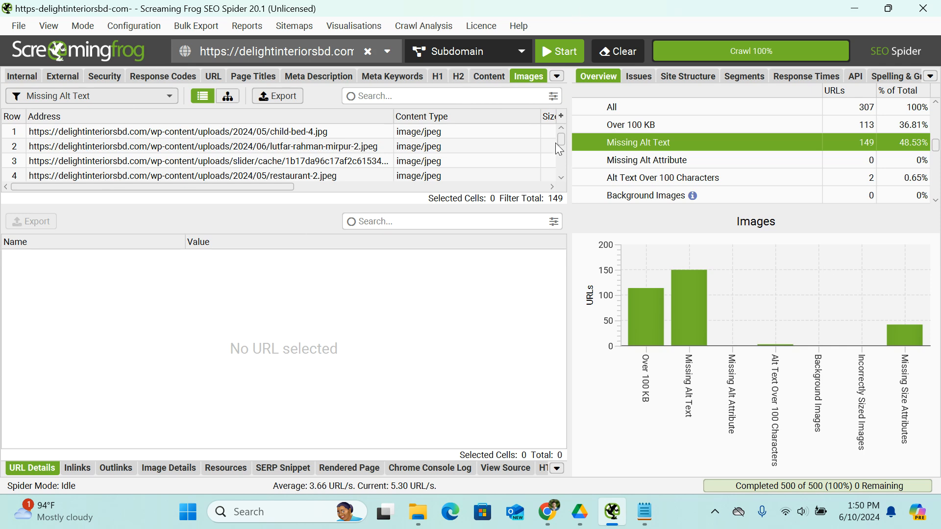
# Return to the audit report in Chrome and set the Image ALT Tags row to 149 images with missing Alt tags.
pyautogui.click(547, 511)
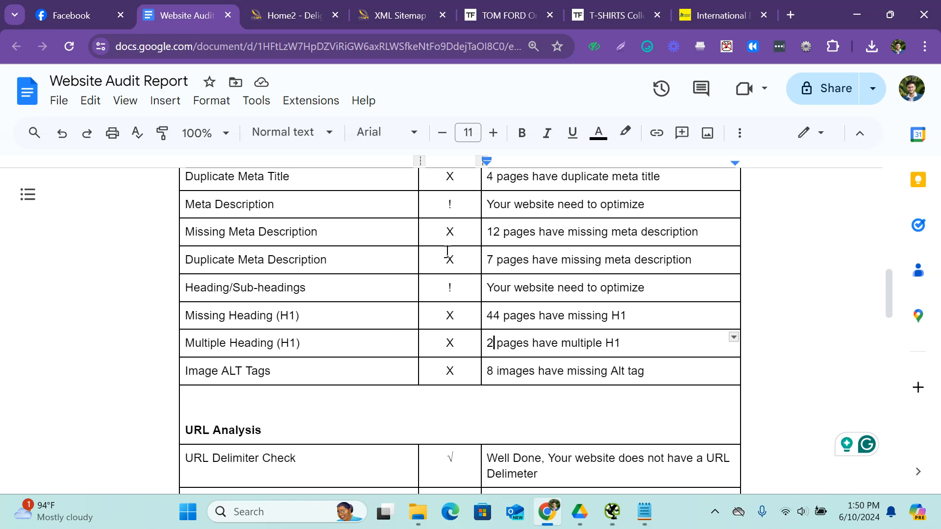
pyautogui.click(496, 371)
pyautogui.press('BackSpace')
pyautogui.write('149')
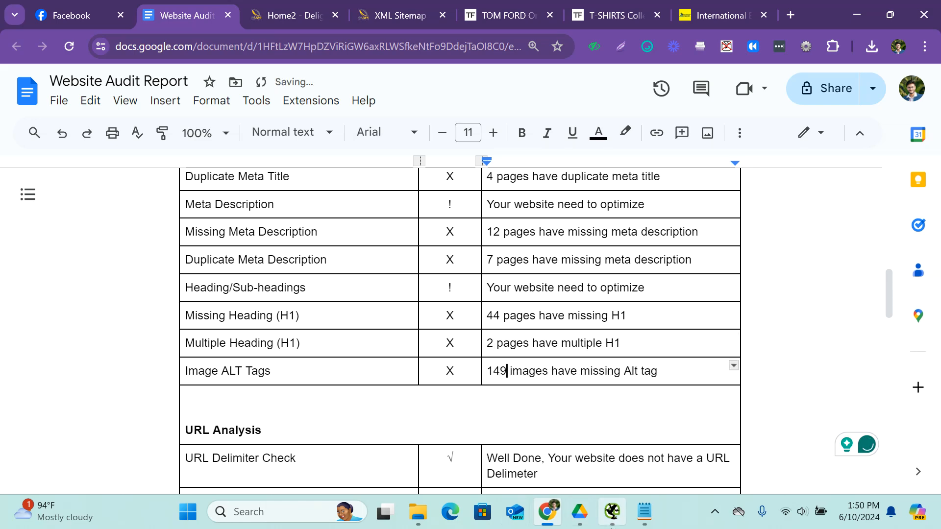
pyautogui.scroll(6, 479, 300)
pyautogui.scroll(-20, 480, 300)
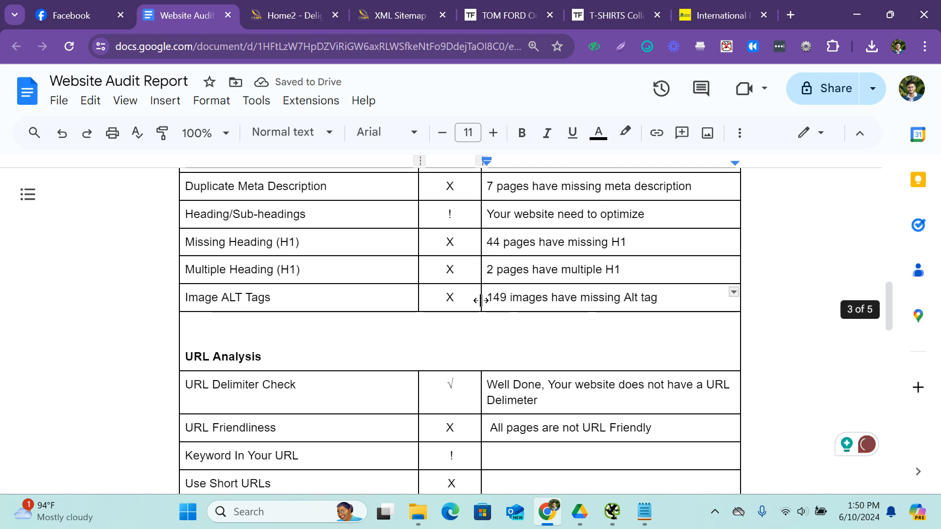
# Look over the audit report's remaining sections, from Architecture Checks and Link Issues down to Mobile-Friendly.
pyautogui.scroll(5, 479, 300)
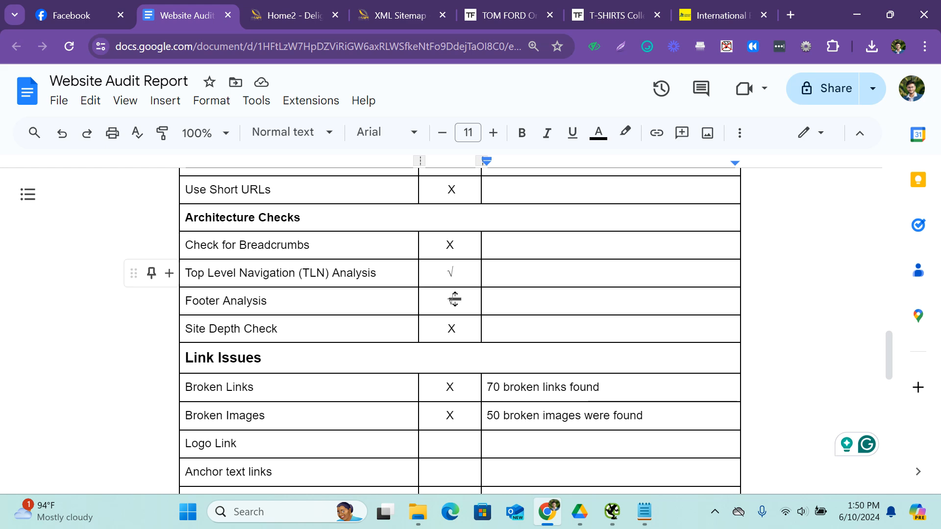
pyautogui.scroll(-7, 497, 322)
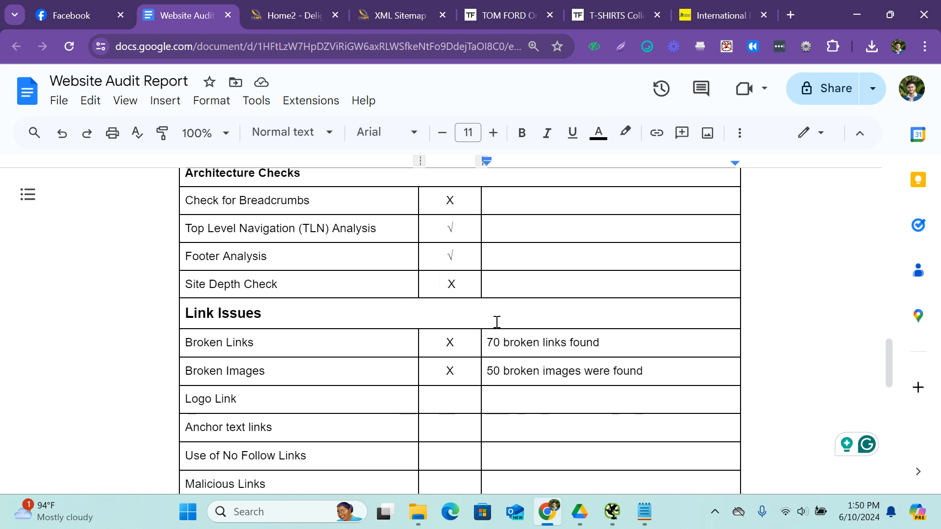
pyautogui.scroll(-3, 496, 322)
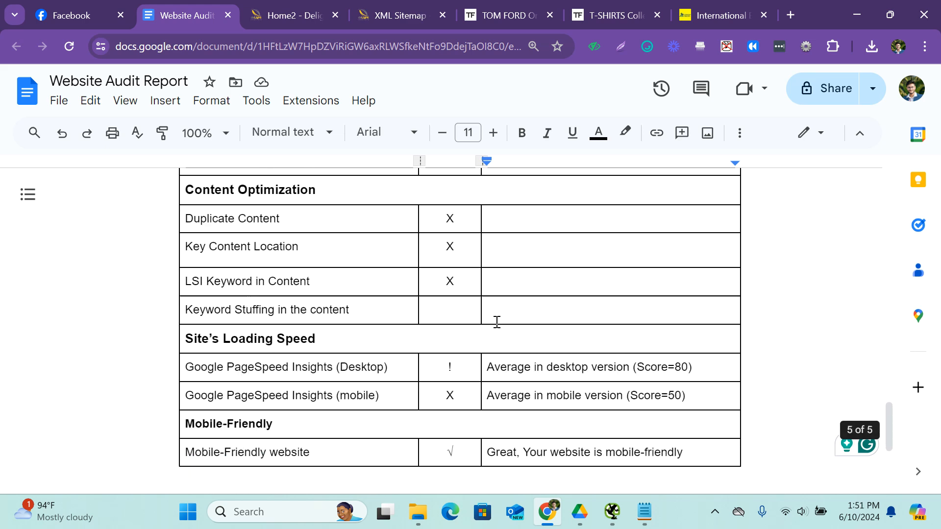
pyautogui.scroll(5, 497, 322)
pyautogui.scroll(6, 501, 334)
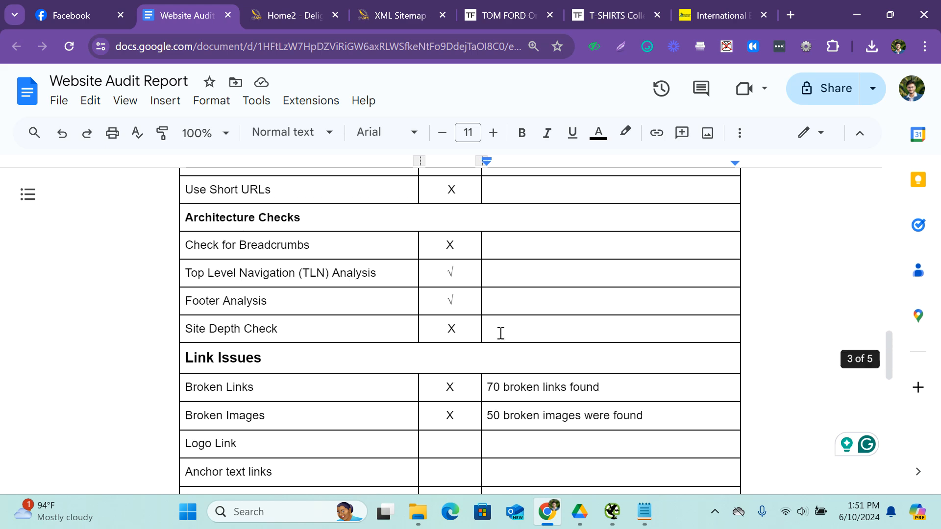
# Search Google for "website auditor" in a new browser tab and open SEO PowerSuite's WebSite Auditor page.
pyautogui.click(736, 6)
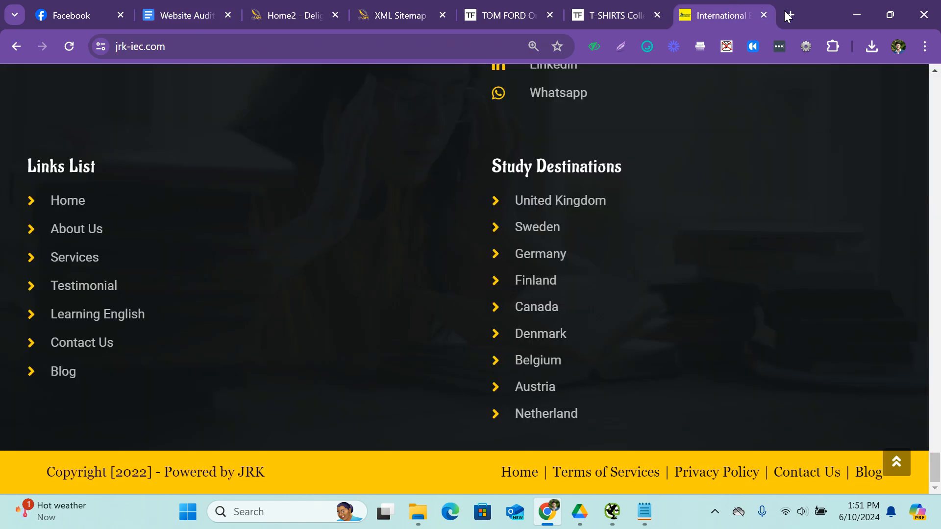
pyautogui.hotkey('ctrl', 't')
pyautogui.click(477, 40)
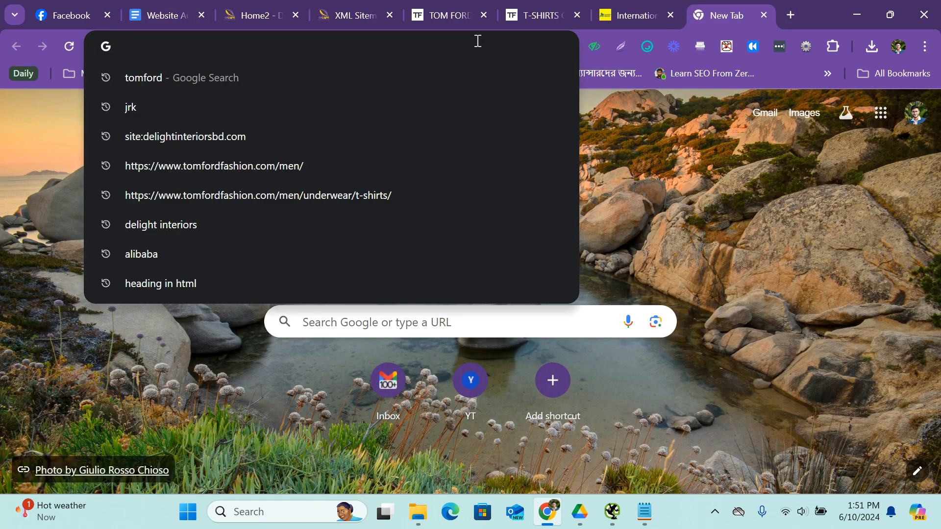
pyautogui.write('we')
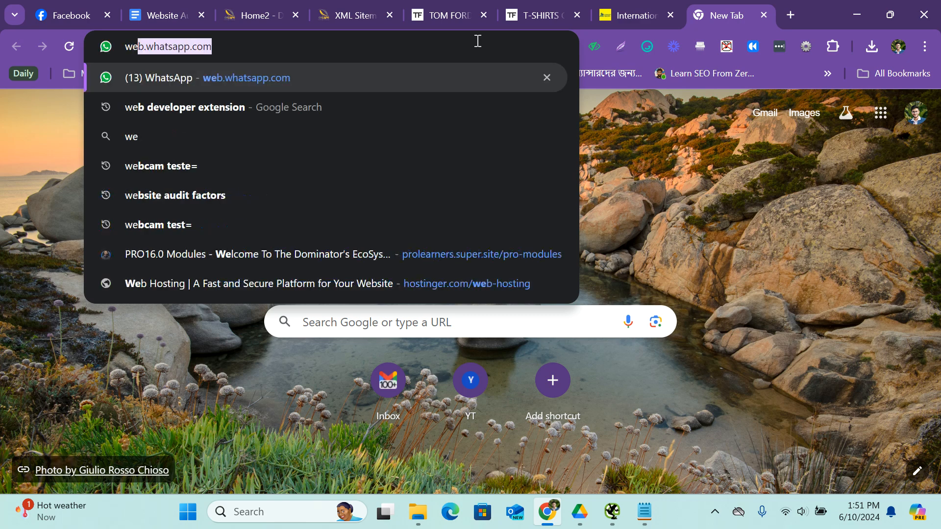
pyautogui.write('bsite aud')
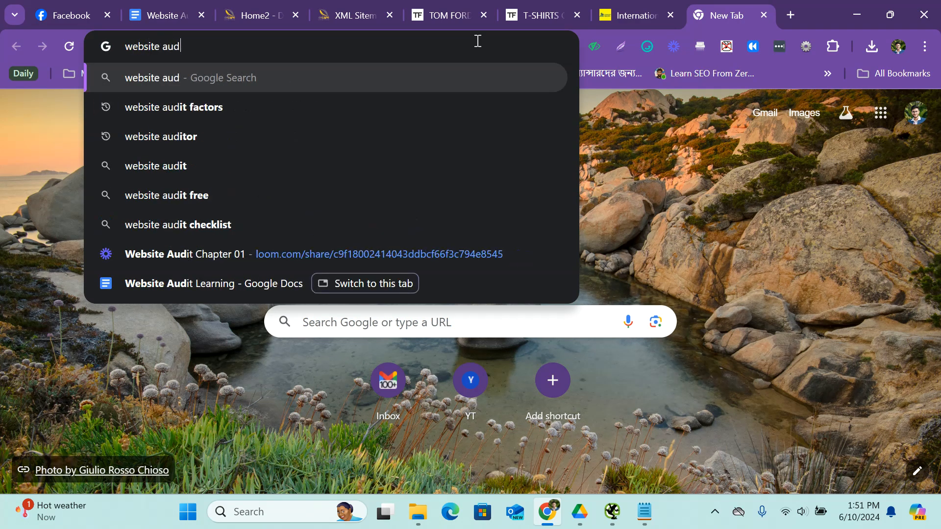
pyautogui.write('itor')
pyautogui.press('Return')
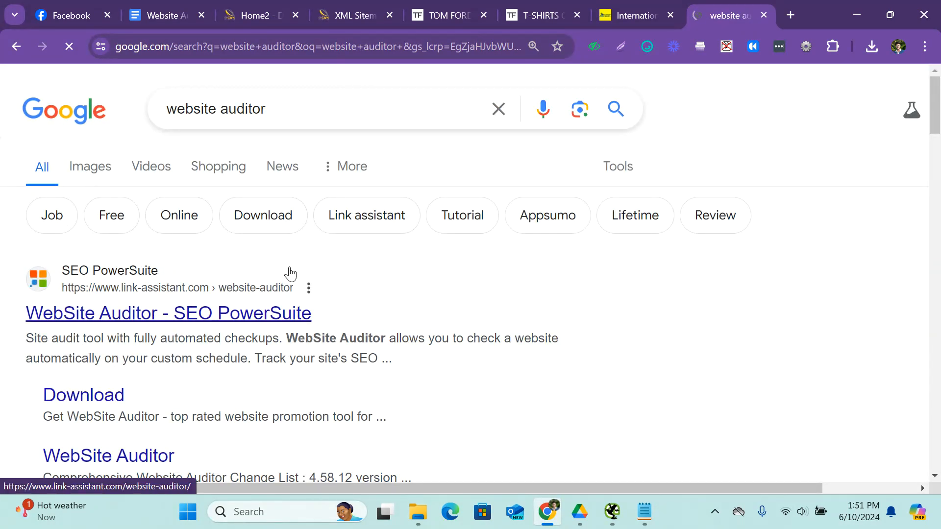
pyautogui.click(290, 273)
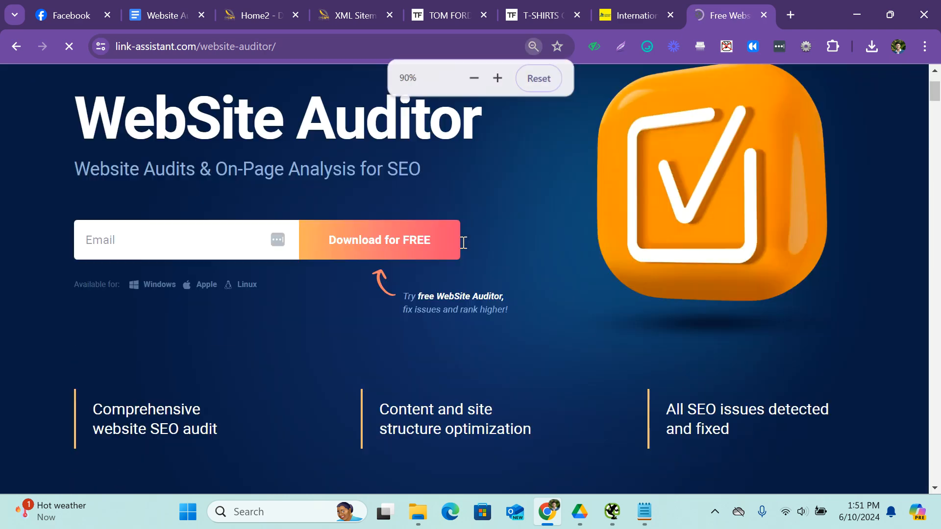
# Enter the e-mail address in the WebSite Auditor form and request the free download.
pyautogui.click(142, 223)
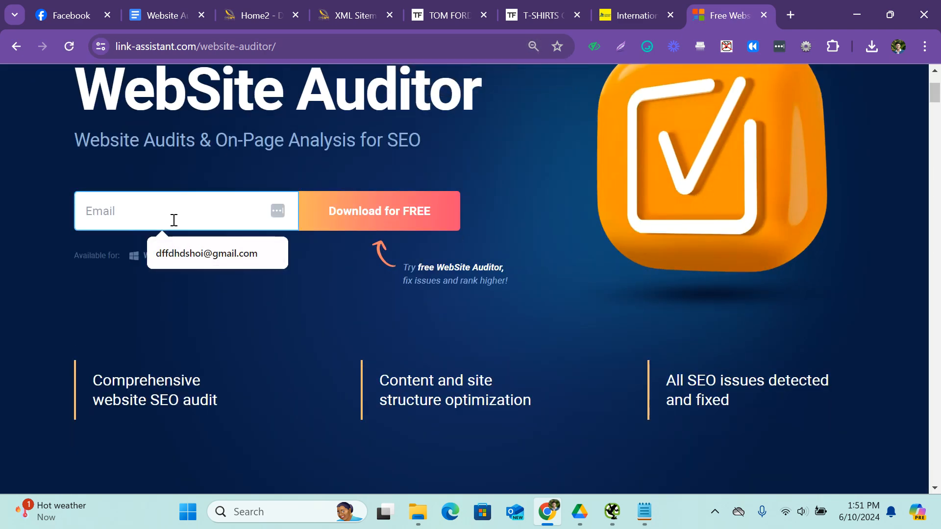
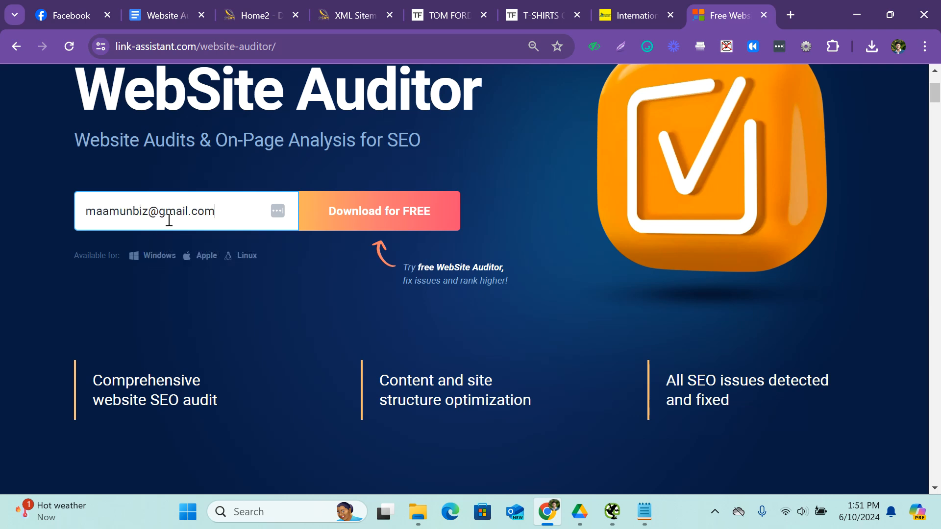
pyautogui.click(337, 229)
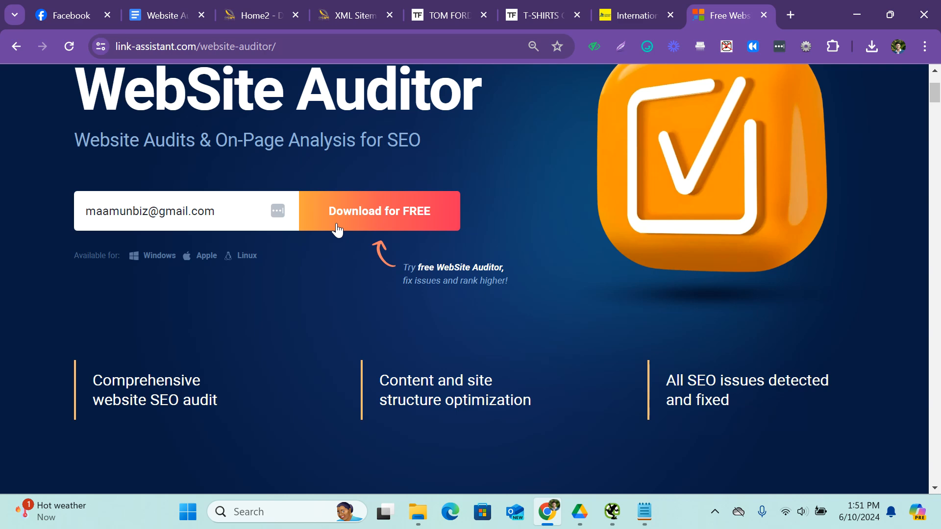
pyautogui.click(390, 206)
pyautogui.scroll(-3, 242, 294)
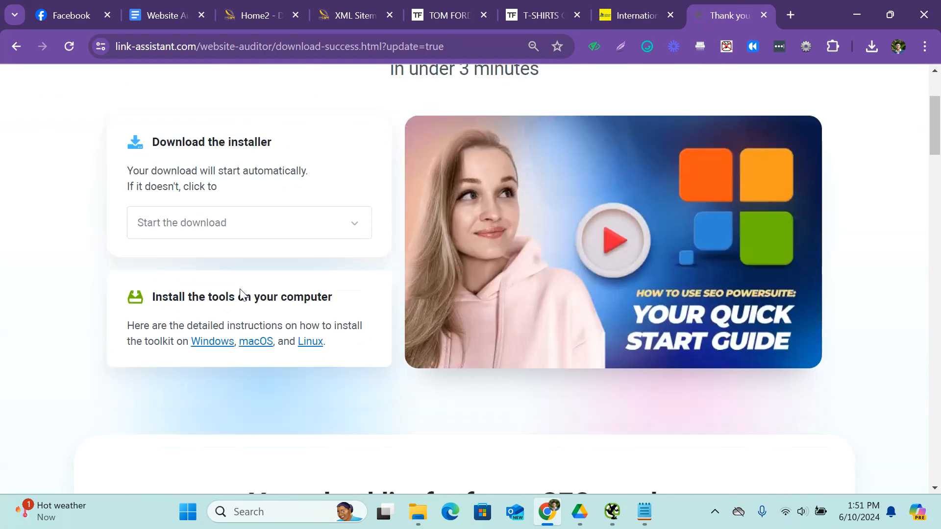
# View the installer's platform options and check the WebSite Auditor download in the browser's recent download history.
pyautogui.click(212, 230)
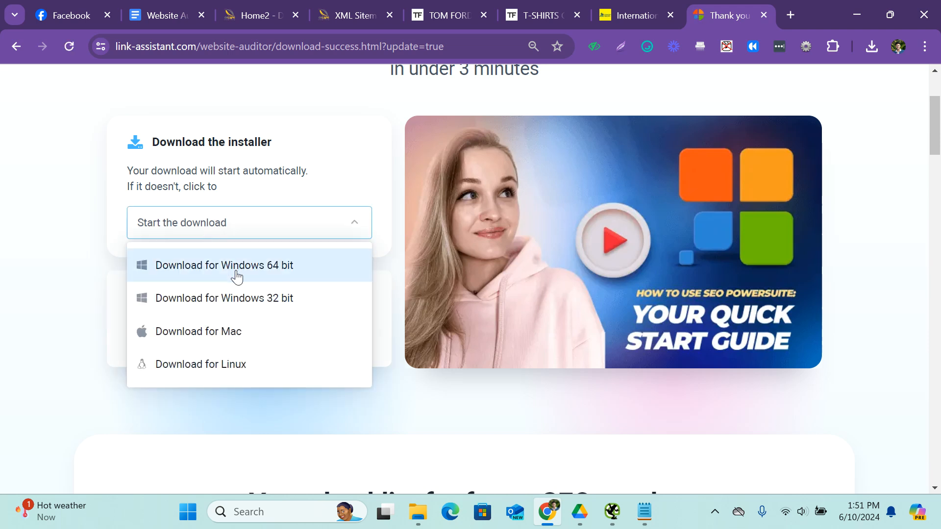
pyautogui.click(871, 47)
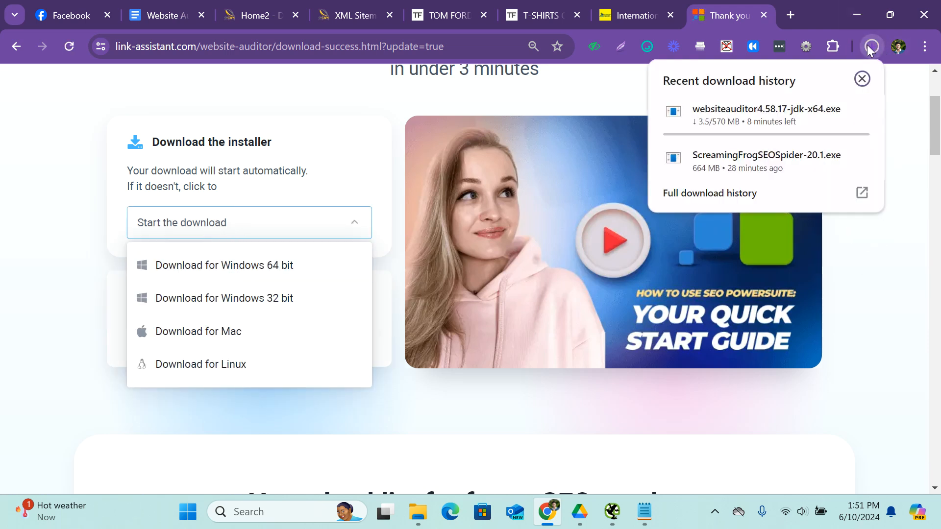
pyautogui.click(922, 143)
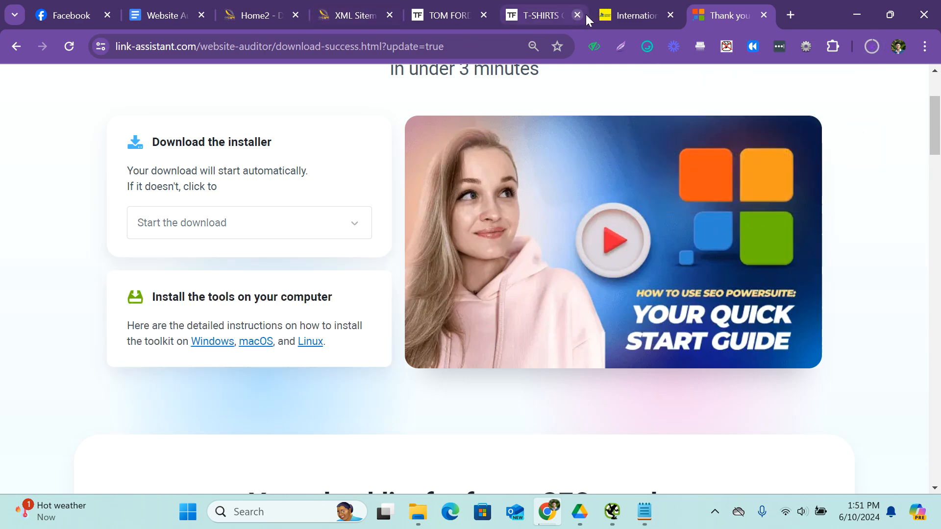
# Return to the audit report and review the rows from URL Analysis through Link Issues, Schema Markup, Content Optimization and Mobile-Friendly.
pyautogui.click(157, 5)
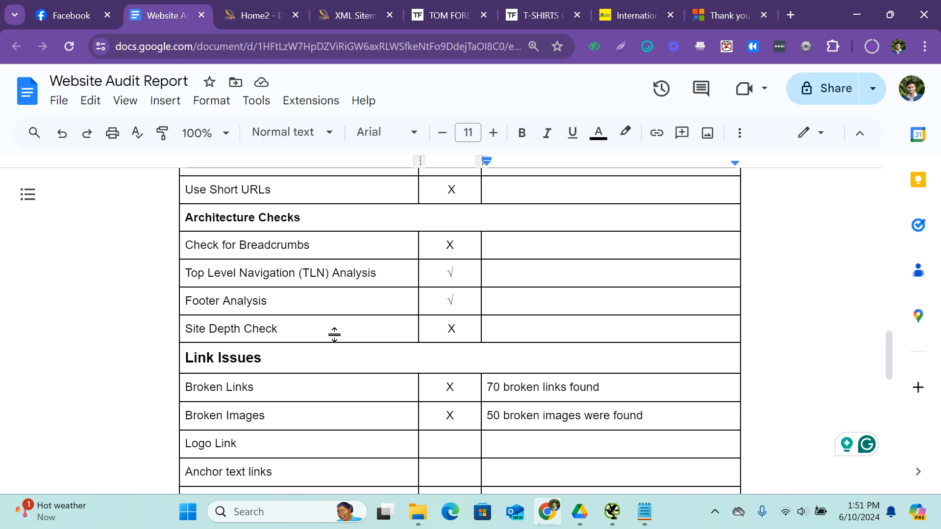
pyautogui.scroll(-3, 337, 333)
pyautogui.scroll(3, 336, 333)
pyautogui.scroll(4, 337, 336)
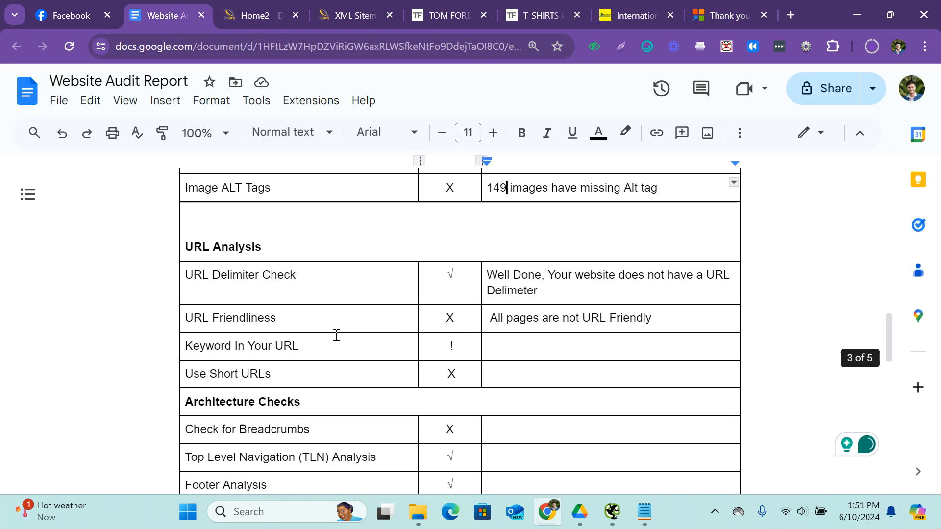
pyautogui.scroll(-1, 336, 335)
pyautogui.scroll(-5, 336, 335)
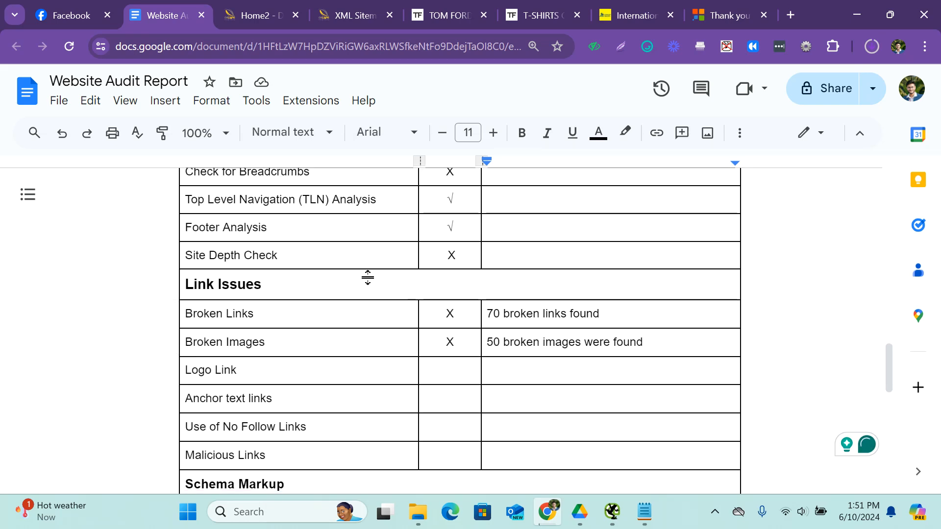
pyautogui.scroll(-2, 244, 298)
pyautogui.scroll(-4, 257, 275)
pyautogui.scroll(-3, 287, 361)
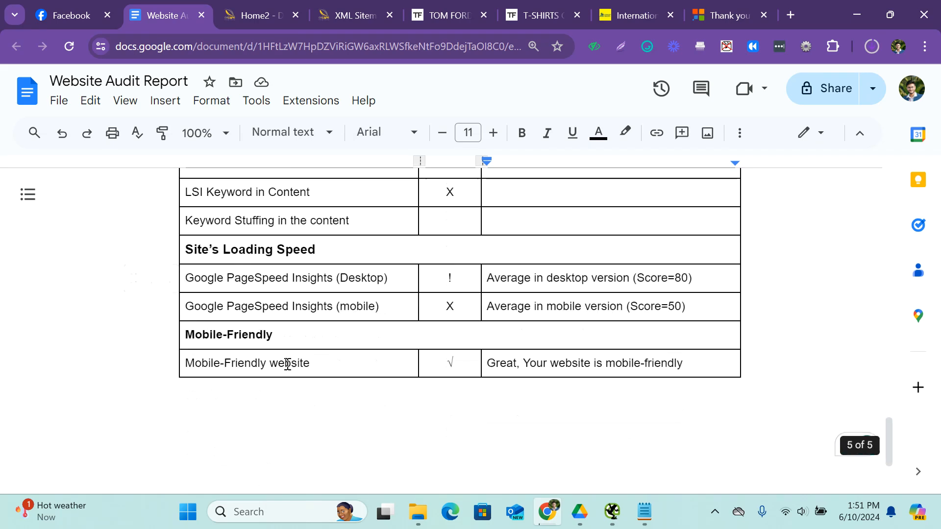
pyautogui.scroll(8, 287, 363)
pyautogui.scroll(-6, 288, 364)
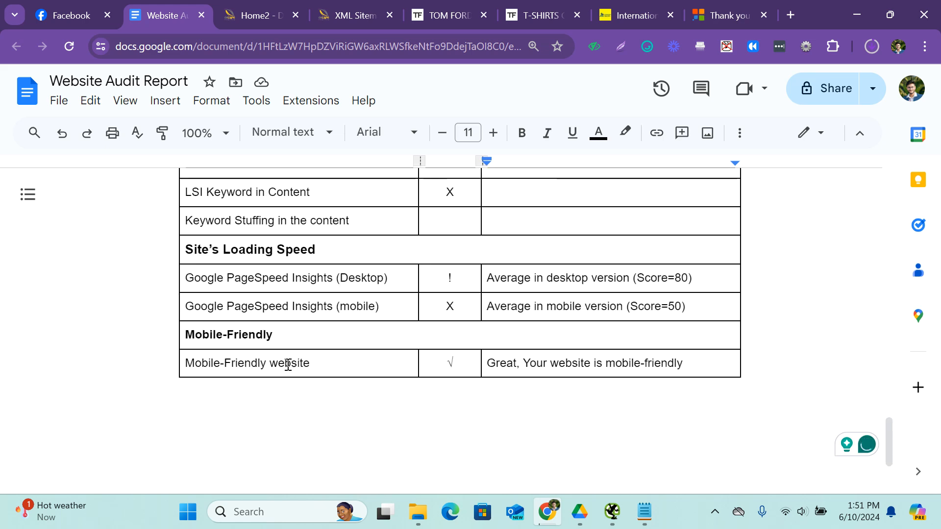
pyautogui.scroll(4, 287, 364)
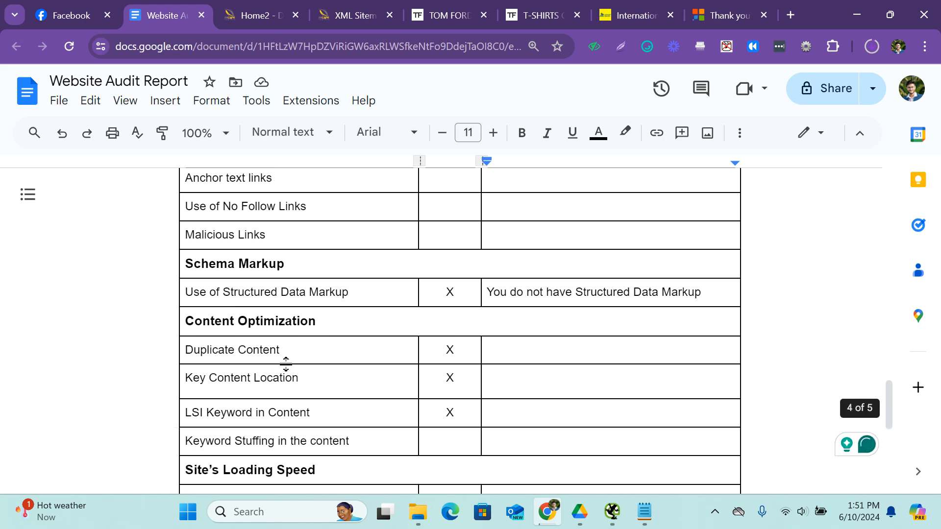